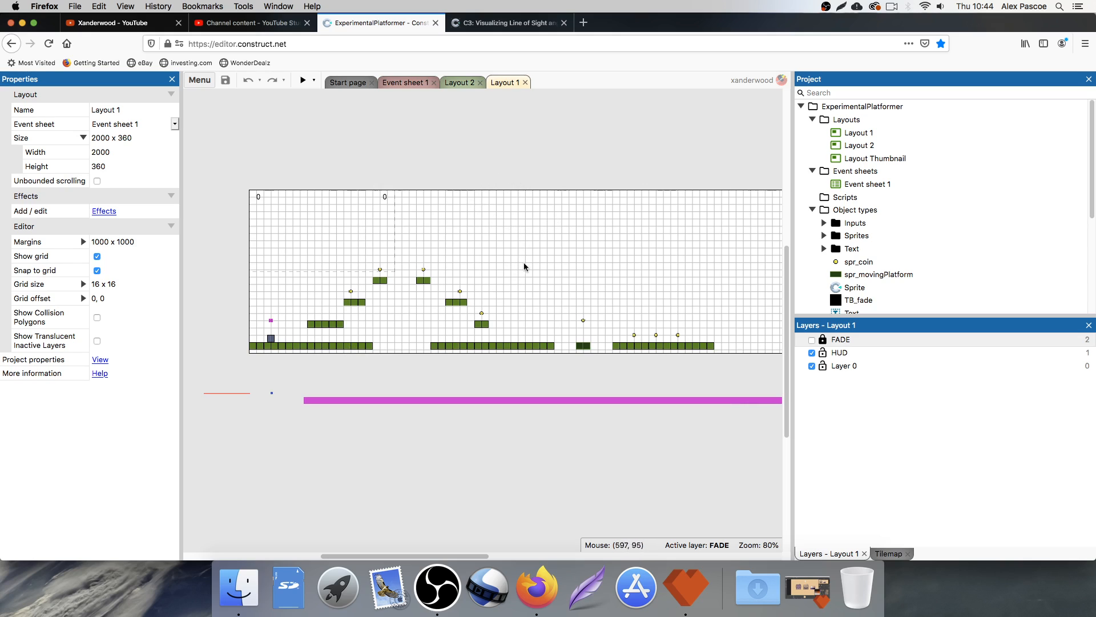
Step: Create a new Sprite object and place it in the layout above the platforms
double_click(508, 184)
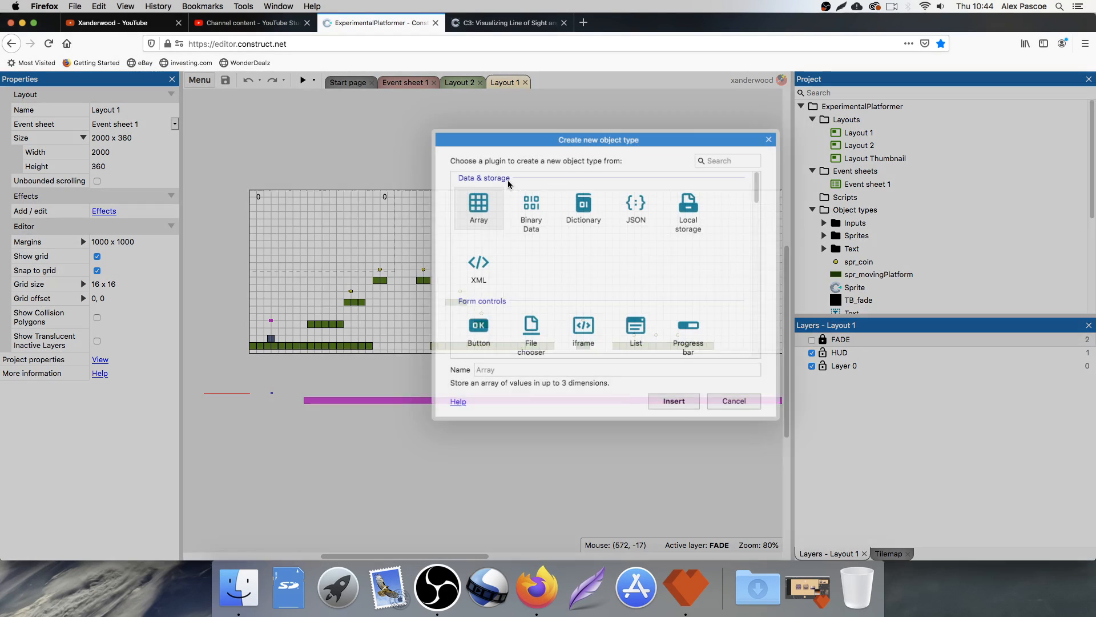
scroll(621, 290, "down", 4)
scroll(620, 290, "down", 1)
double_click(636, 257)
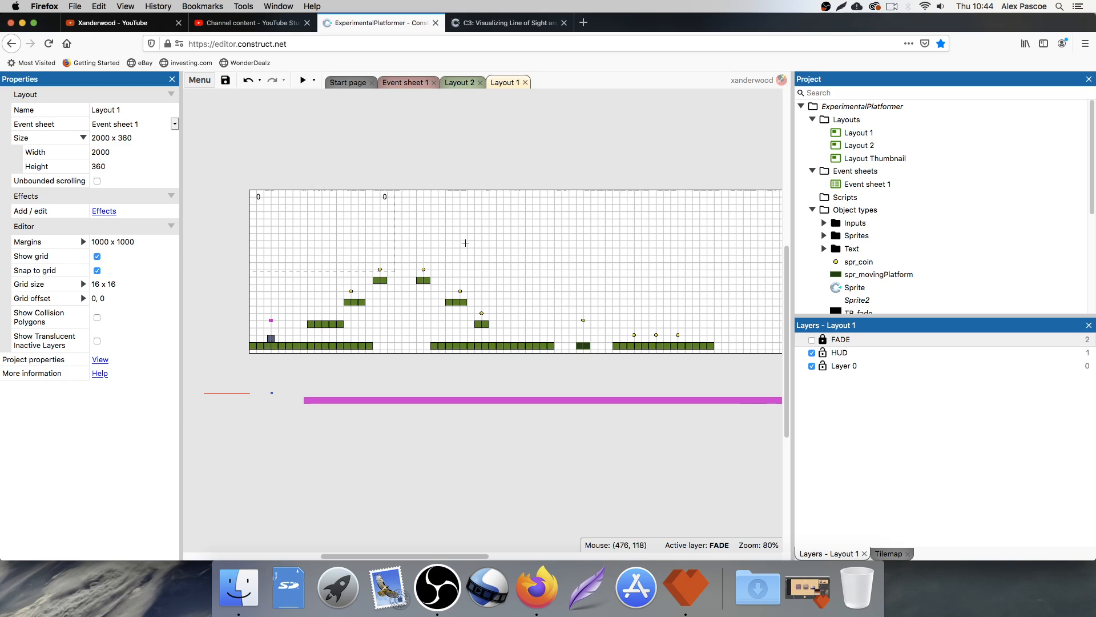
left_click(465, 244)
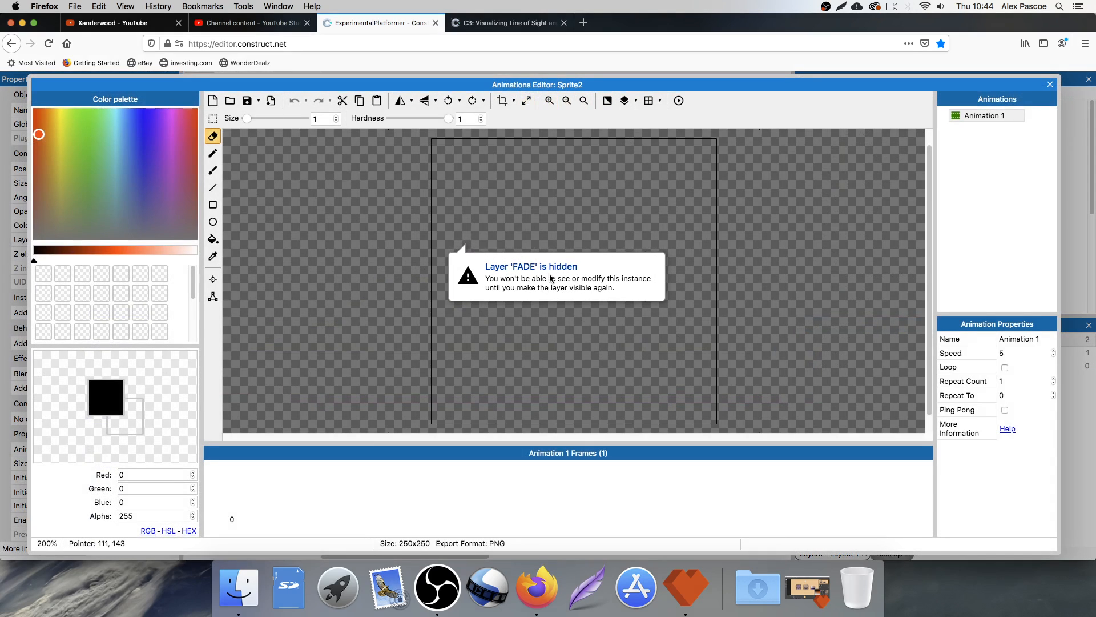
Step: Resize the sprite's image canvas to 16 x 16 pixels
left_click(526, 101)
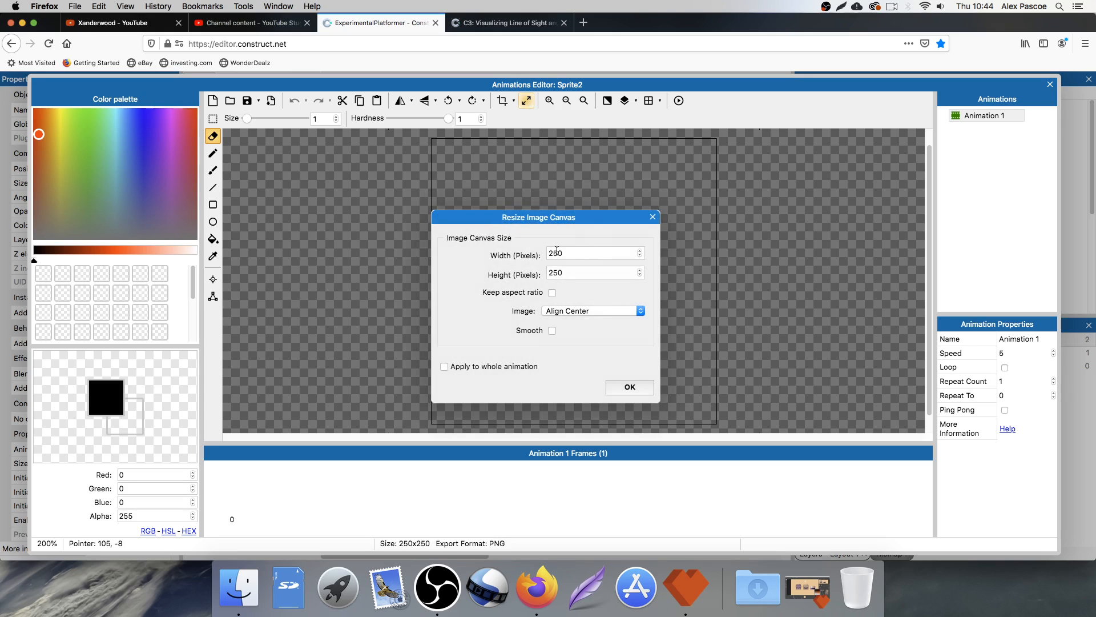
type("16")
key("Tab")
type("16")
left_click(629, 386)
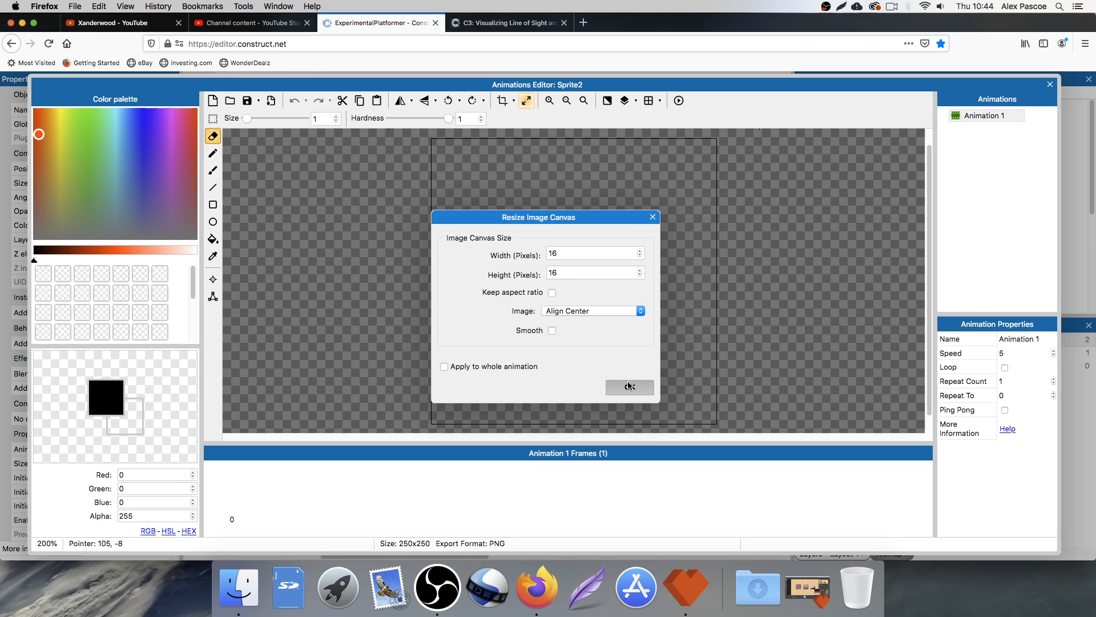
scroll(575, 273, "up", 10)
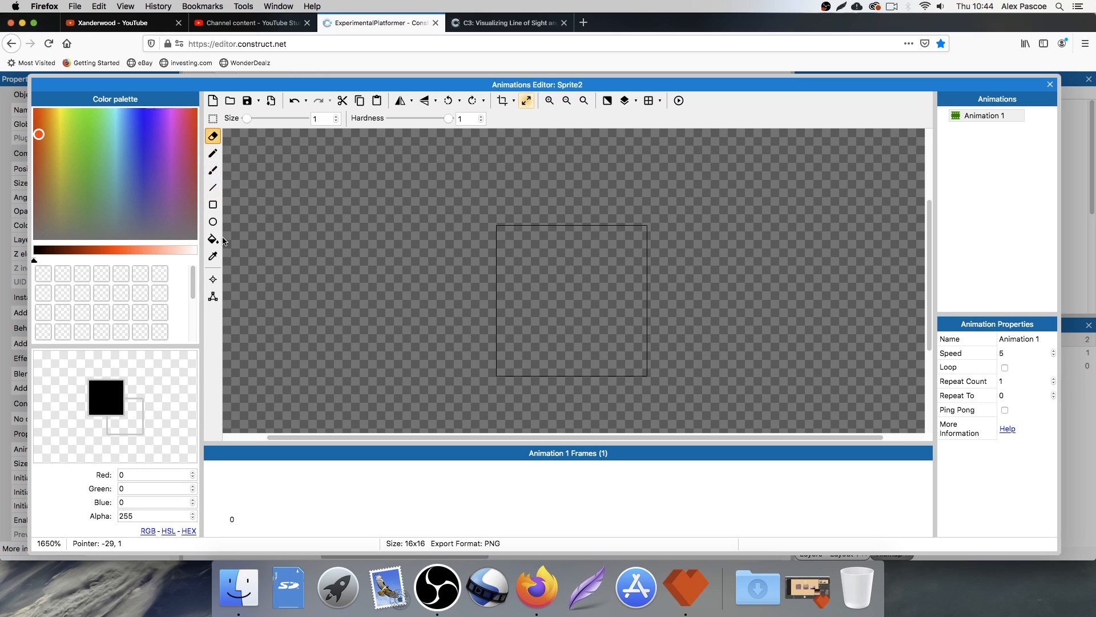
Step: Draw a rectangle on the canvas with an orange-red fill (186, 58, 23) and a 2 px black border
left_click(213, 187)
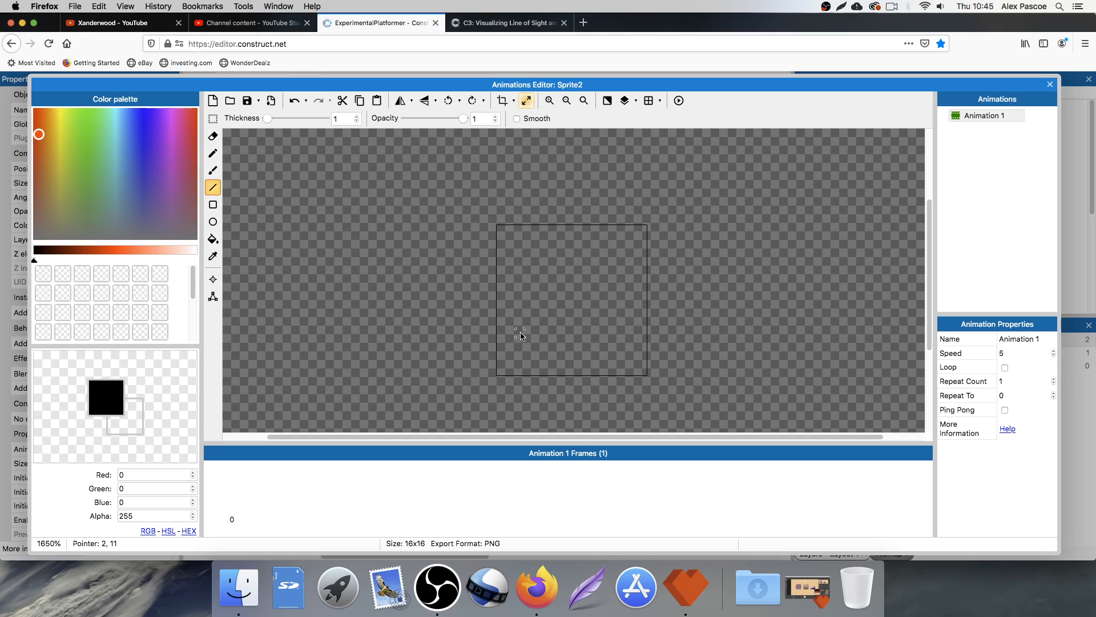
left_click(211, 207)
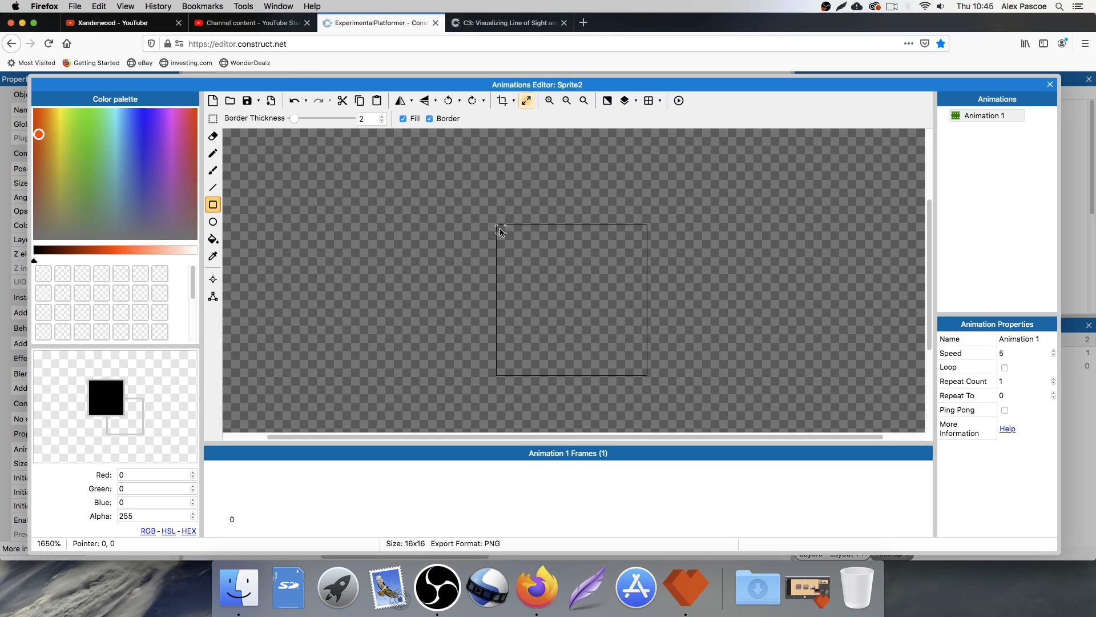
left_click_drag(527, 256, 631, 383)
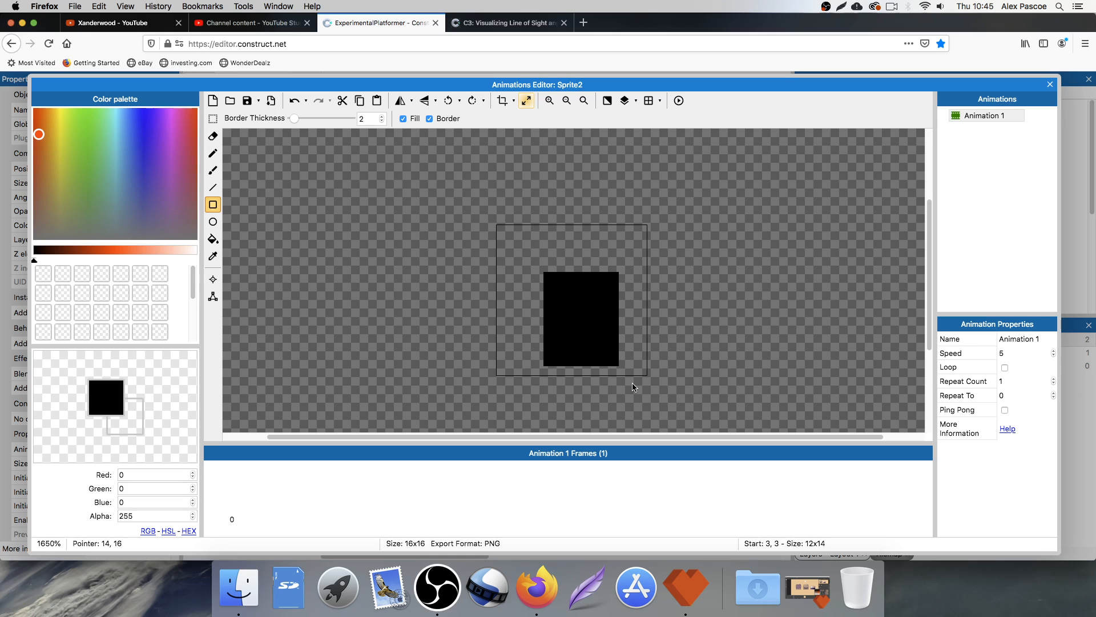
left_click(138, 402)
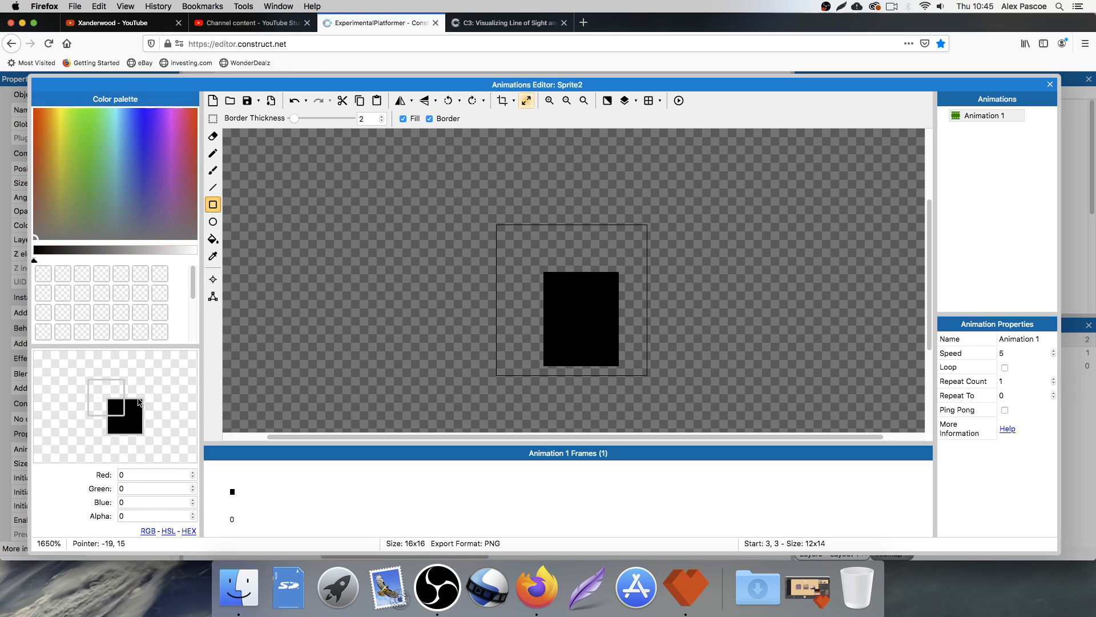
left_click(34, 124)
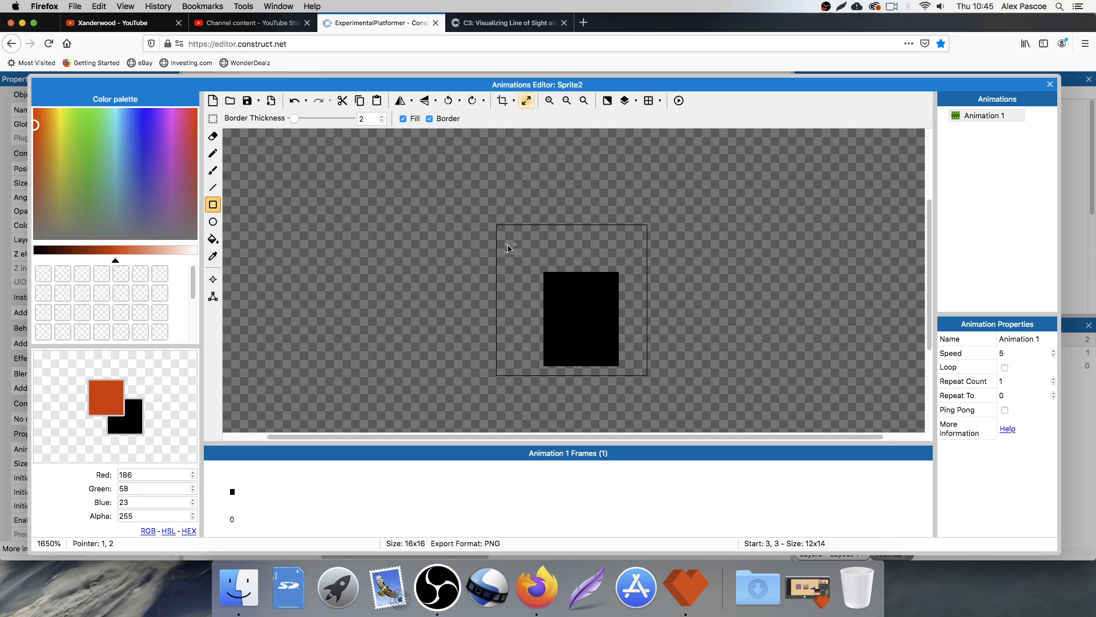
left_click_drag(528, 257, 621, 372)
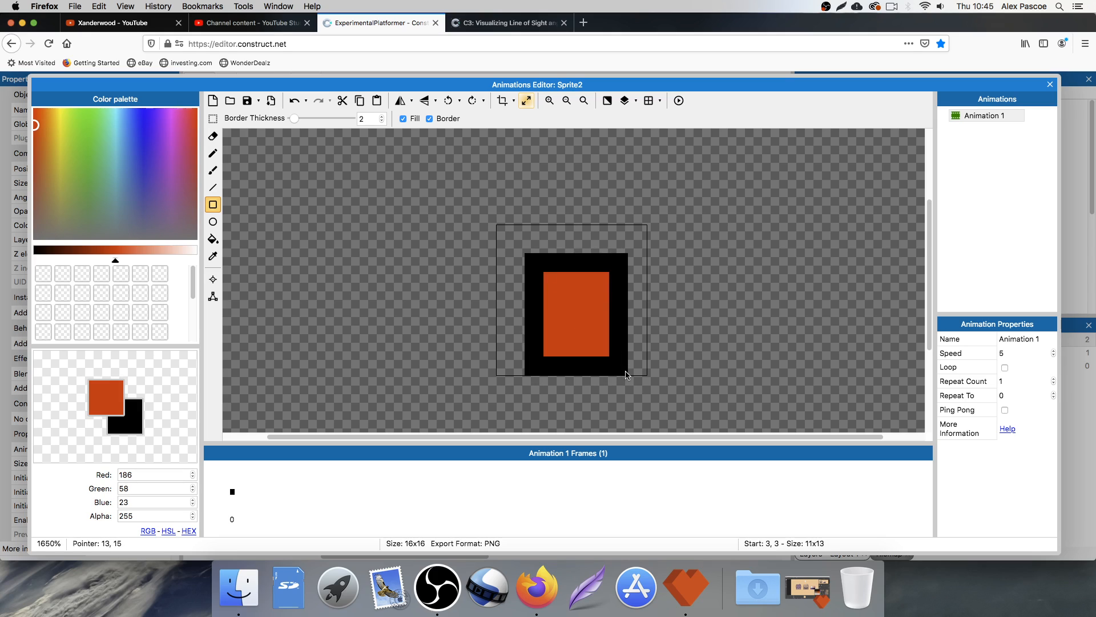
left_click_drag(625, 375, 624, 374)
Step: Set the border thickness to 1 and redraw the rectangle as a wider body of about 12 x 13 px starting at 2, 3
left_click(367, 120)
left_click_drag(531, 260, 624, 374)
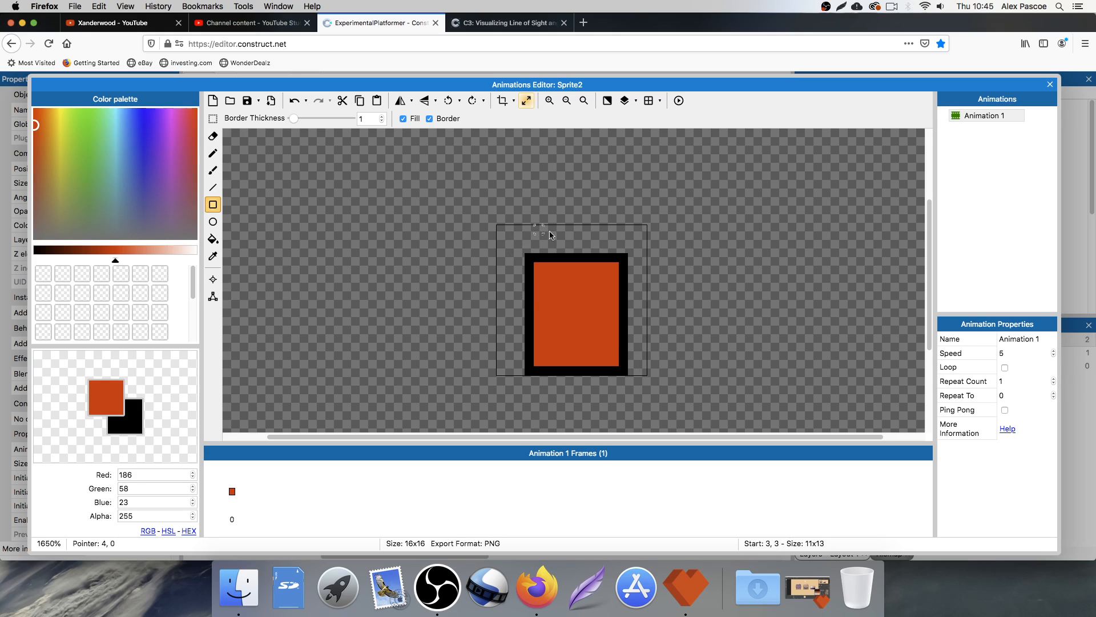
left_click_drag(520, 258, 620, 376)
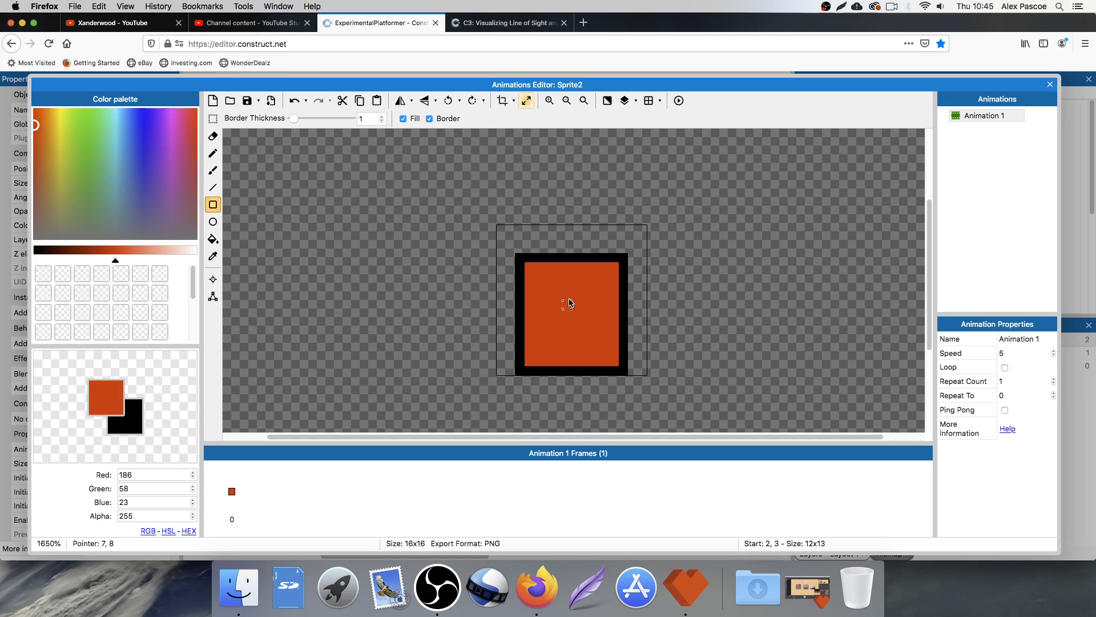
Step: Draw a dark shading line (119, 37, 15) along the body's inner bottom edge and a light highlight line (209, 124, 100) along its inner top edge
left_click(86, 251)
left_click(213, 187)
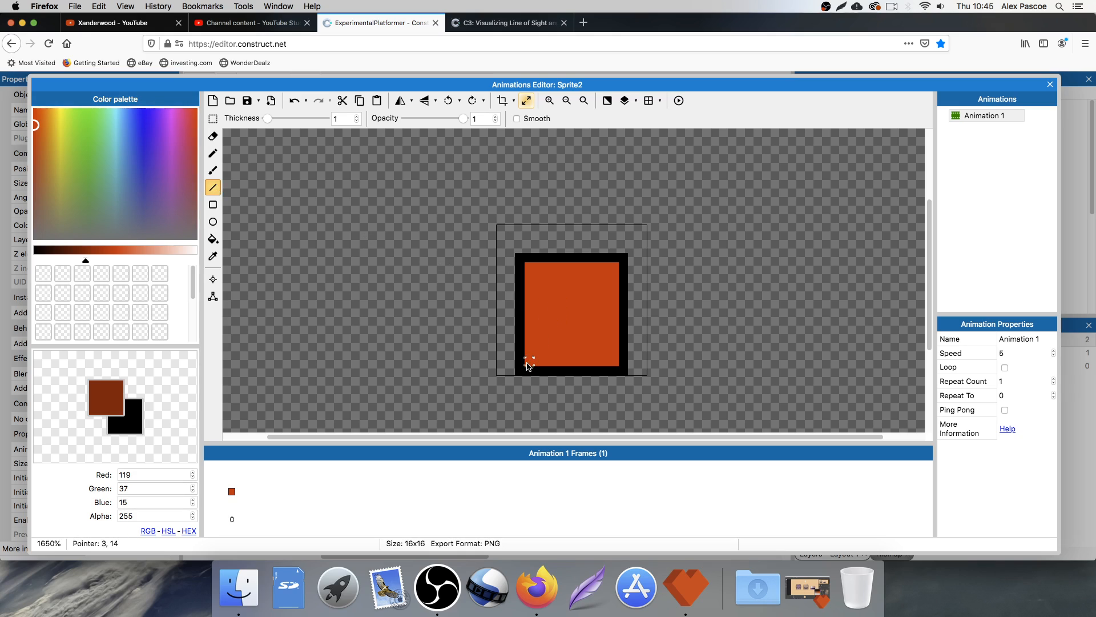
left_click_drag(528, 364, 611, 363)
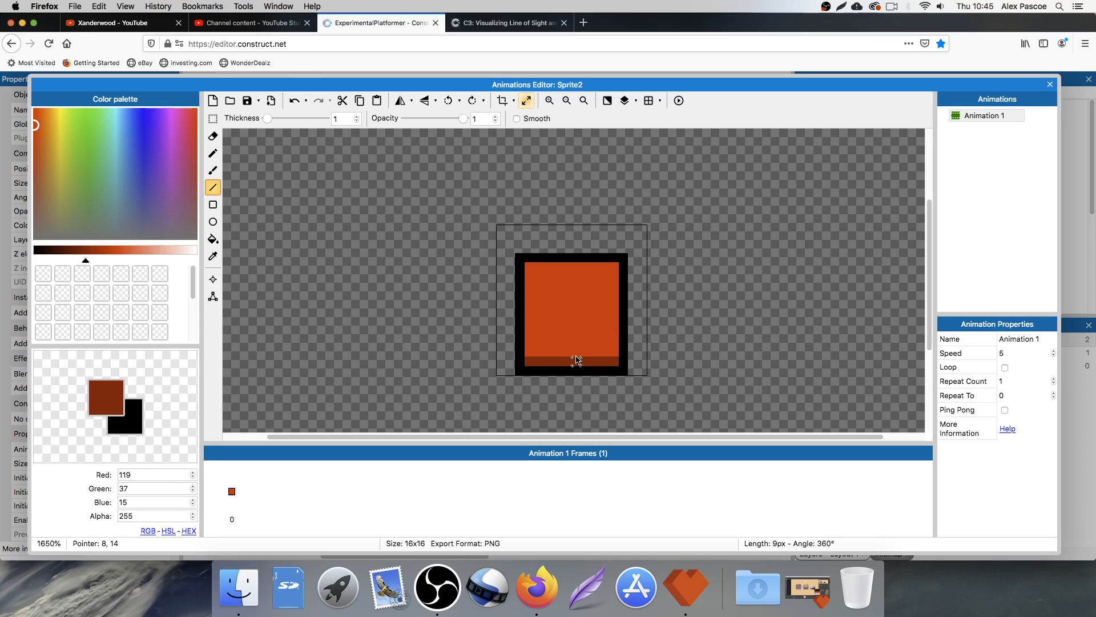
left_click(143, 249)
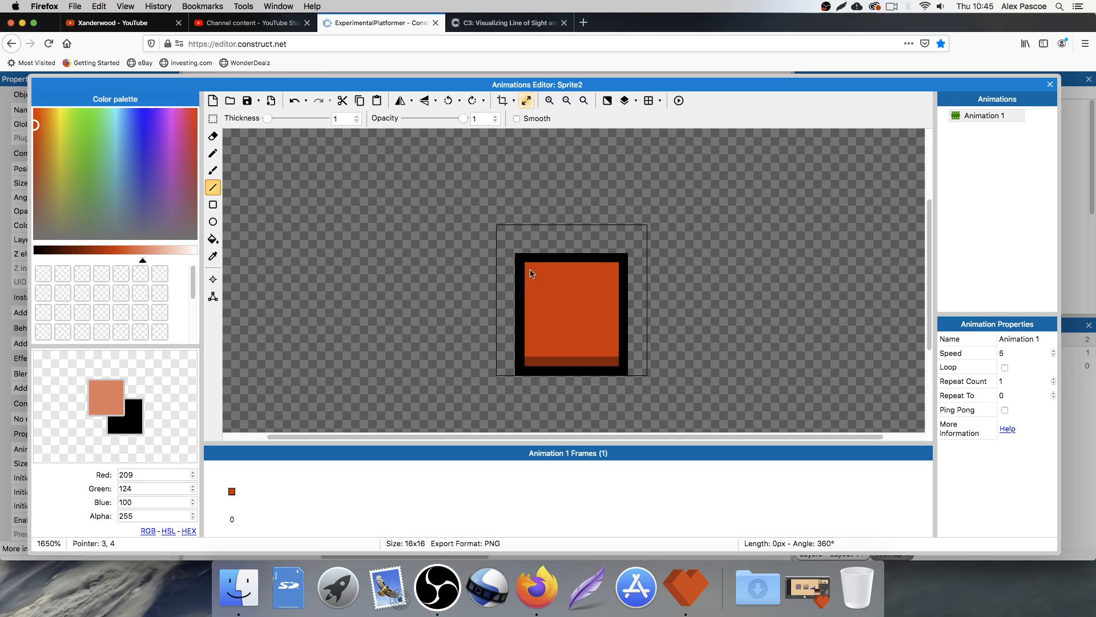
left_click_drag(529, 273, 617, 273)
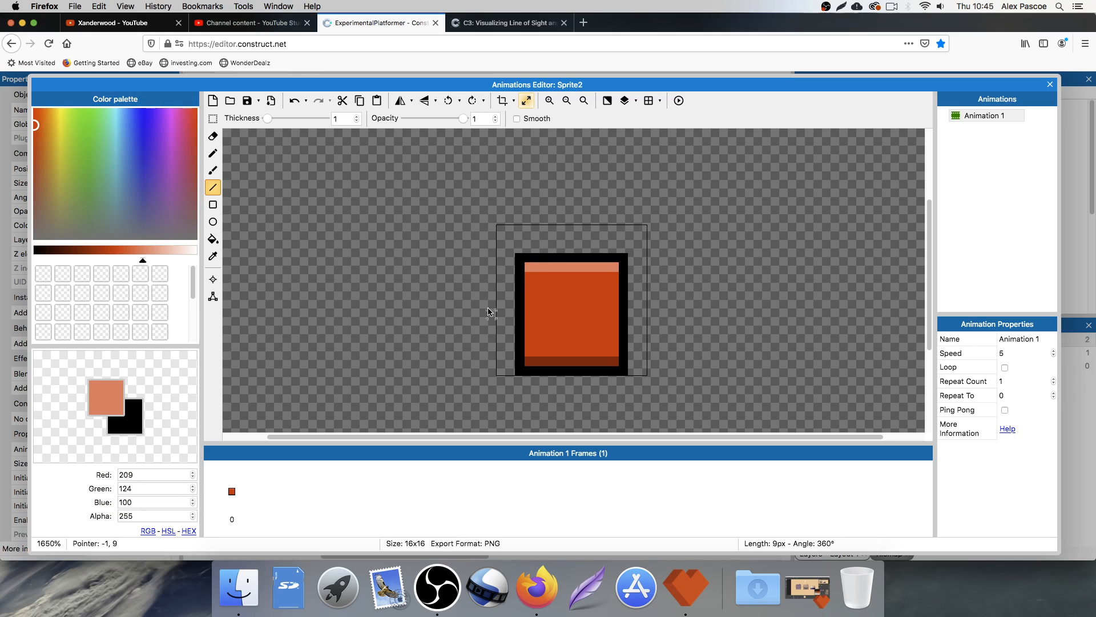
Step: Draw a short vertical black line about 3 px long as an eye on the body's upper left
left_click_drag(148, 261, 12, 260)
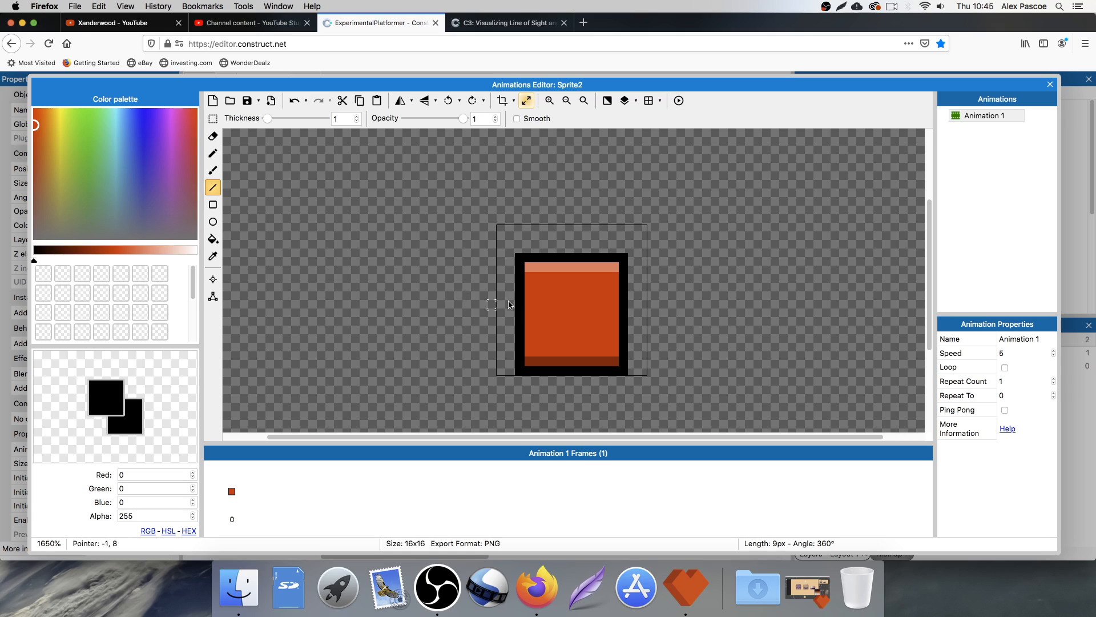
left_click_drag(538, 287, 541, 307)
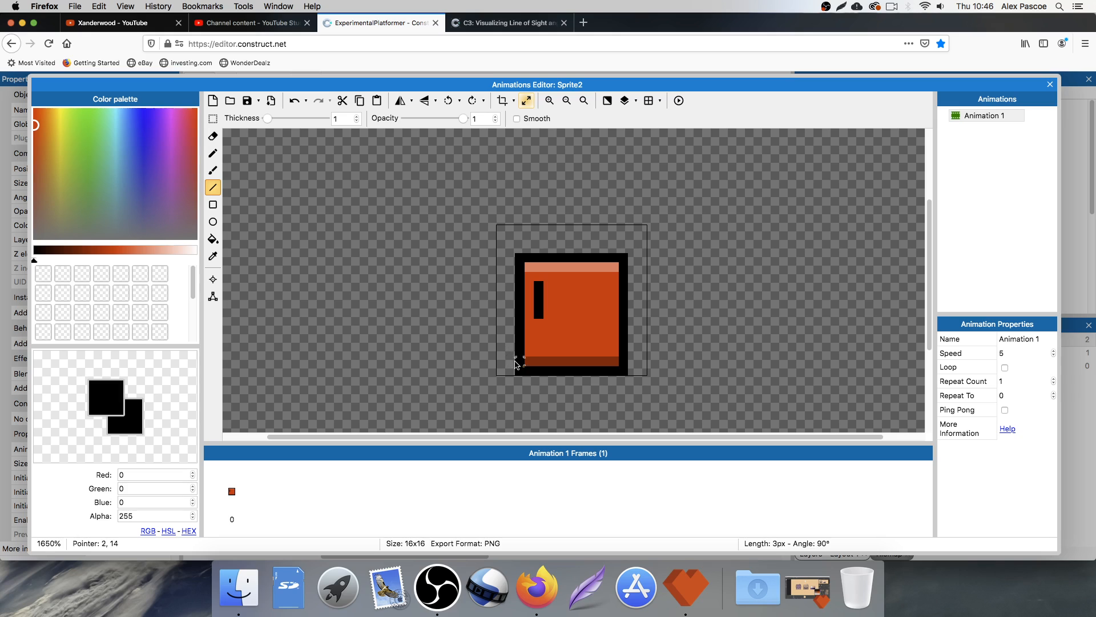
left_click(237, 490)
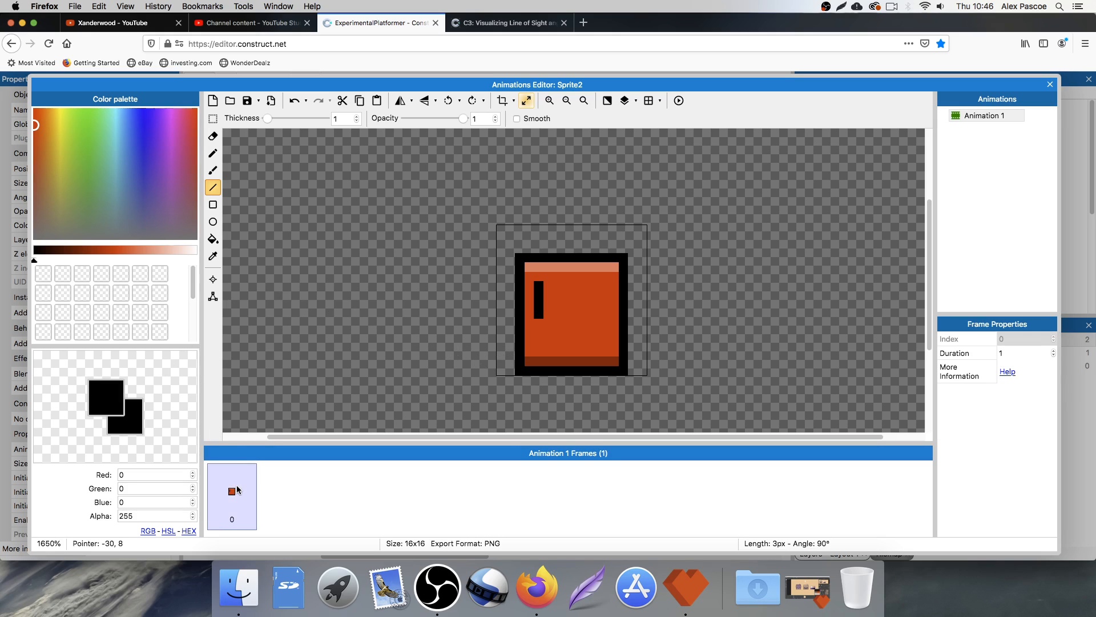
Step: Erase the pixels at the body's two upper corners to cut them into steps
left_click(212, 136)
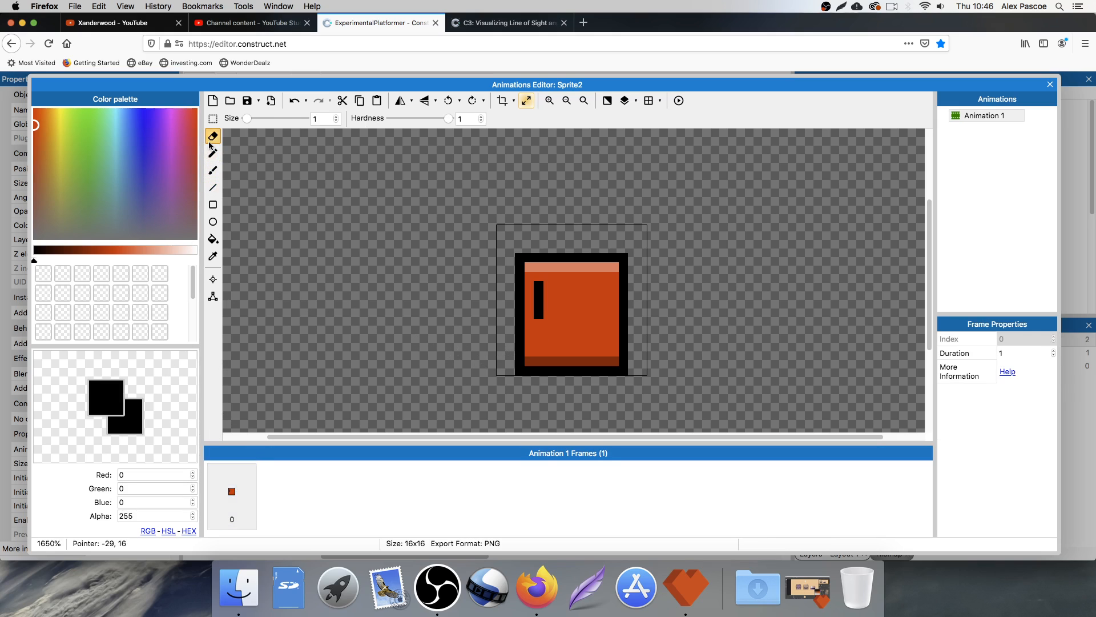
left_click(520, 258)
left_click(623, 258)
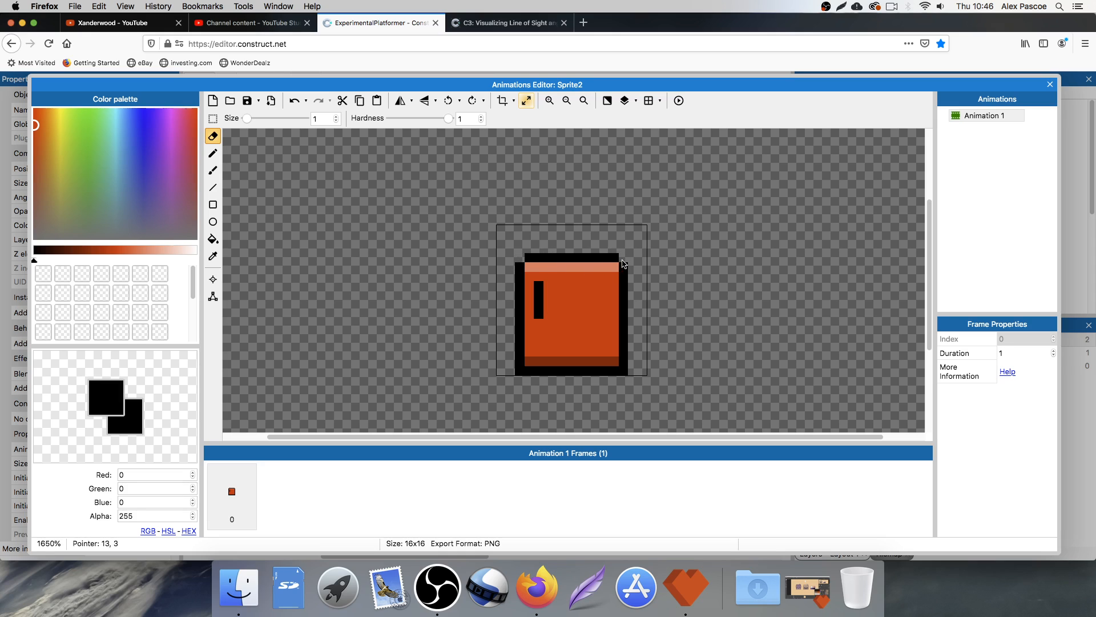
left_click(613, 265)
left_click(613, 259)
left_click(528, 261)
left_click(519, 267)
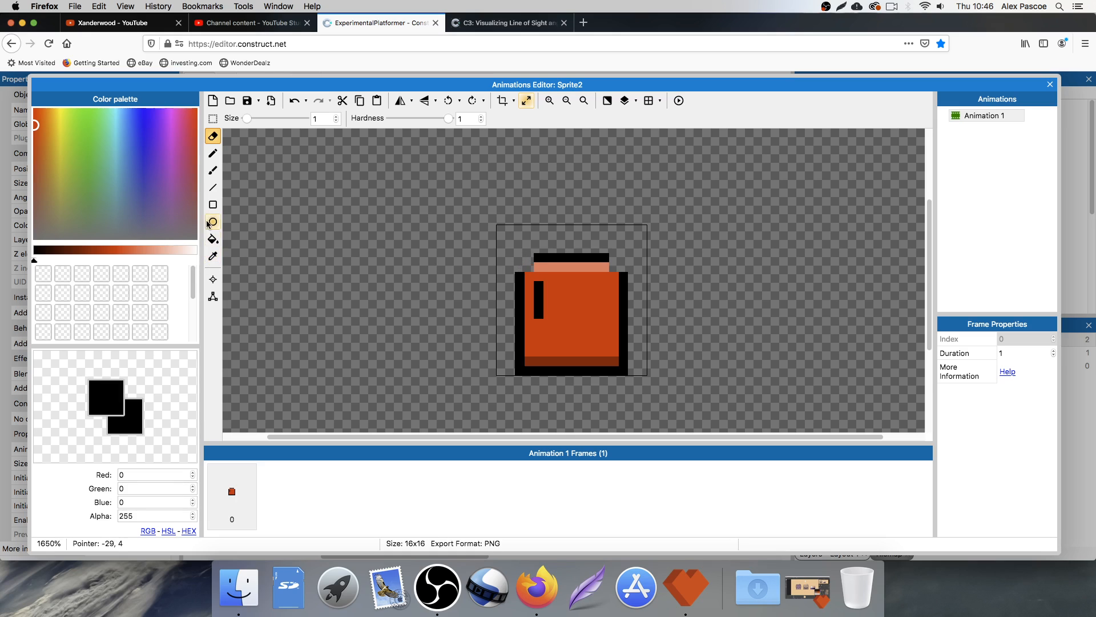
Step: Pencil black pixels into the two upper corners to close the rounded outline
left_click(211, 159)
left_click(528, 267)
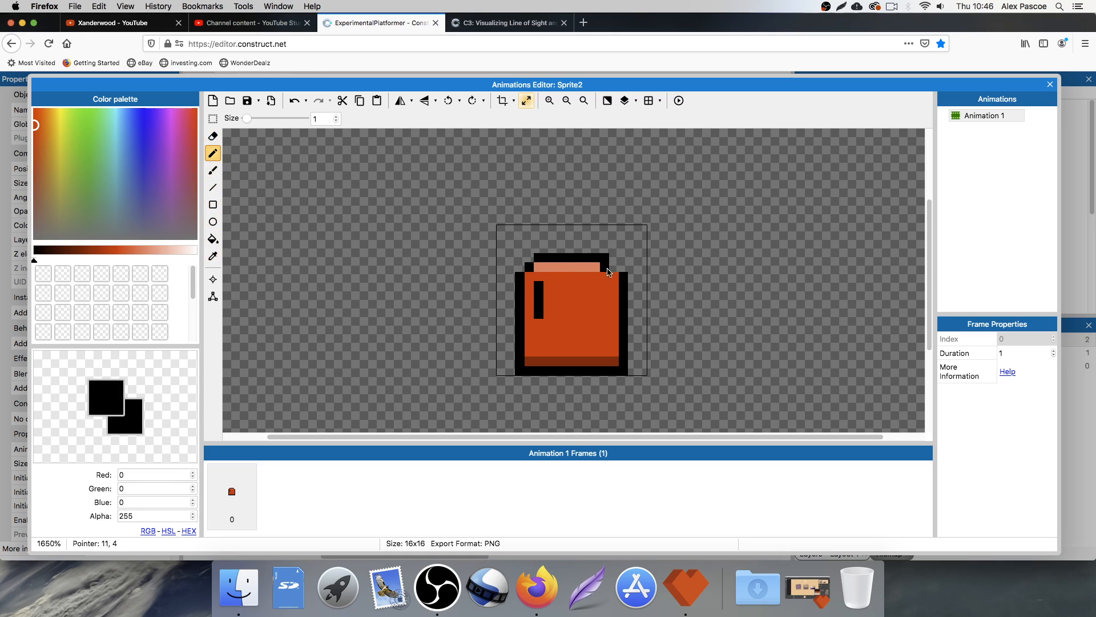
left_click_drag(614, 266, 623, 267)
Step: Pick up the body's orange-red colour and paint over the eye's top pixel to shorten it
left_click(213, 256)
left_click(551, 303)
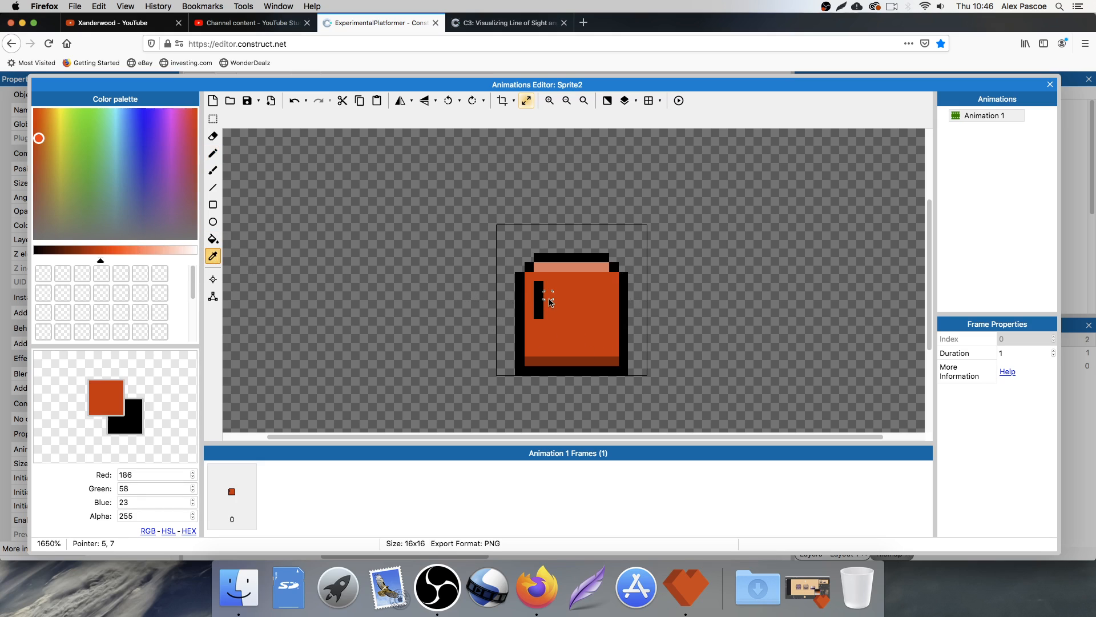
left_click(210, 157)
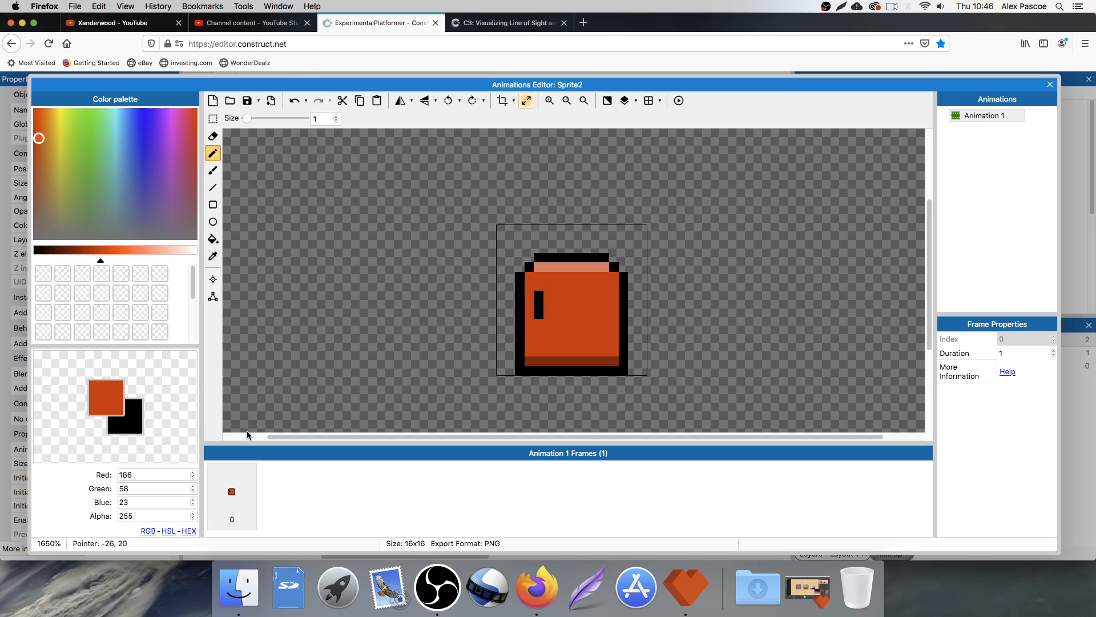
Step: Duplicate the frame and narrow the body in the copy by shifting its left and right parts one pixel inward
right_click(242, 482)
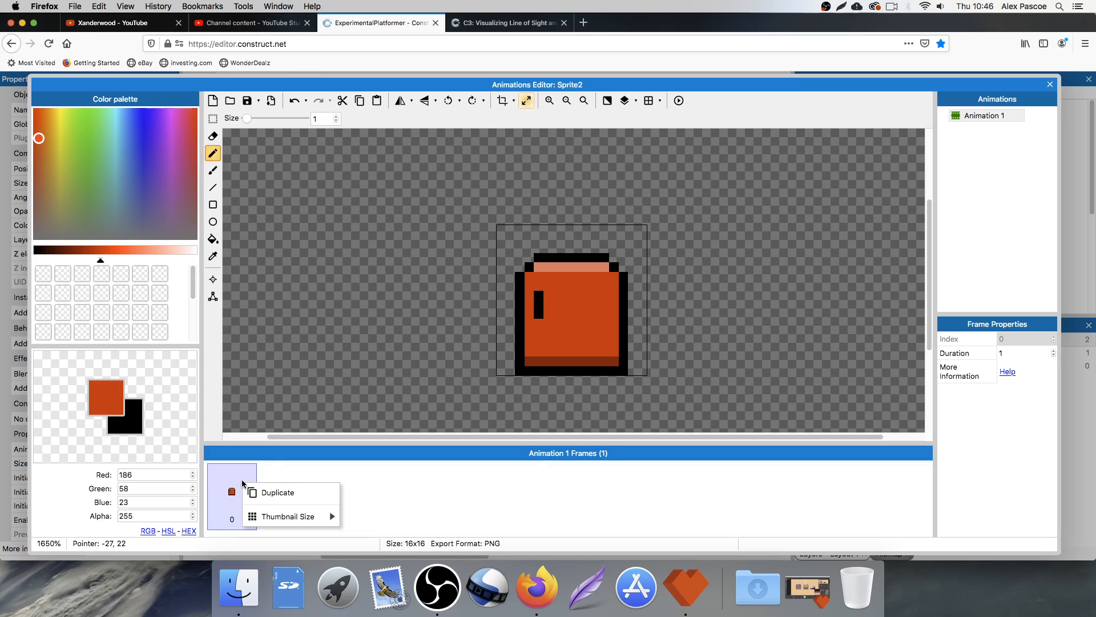
left_click(280, 493)
left_click(213, 119)
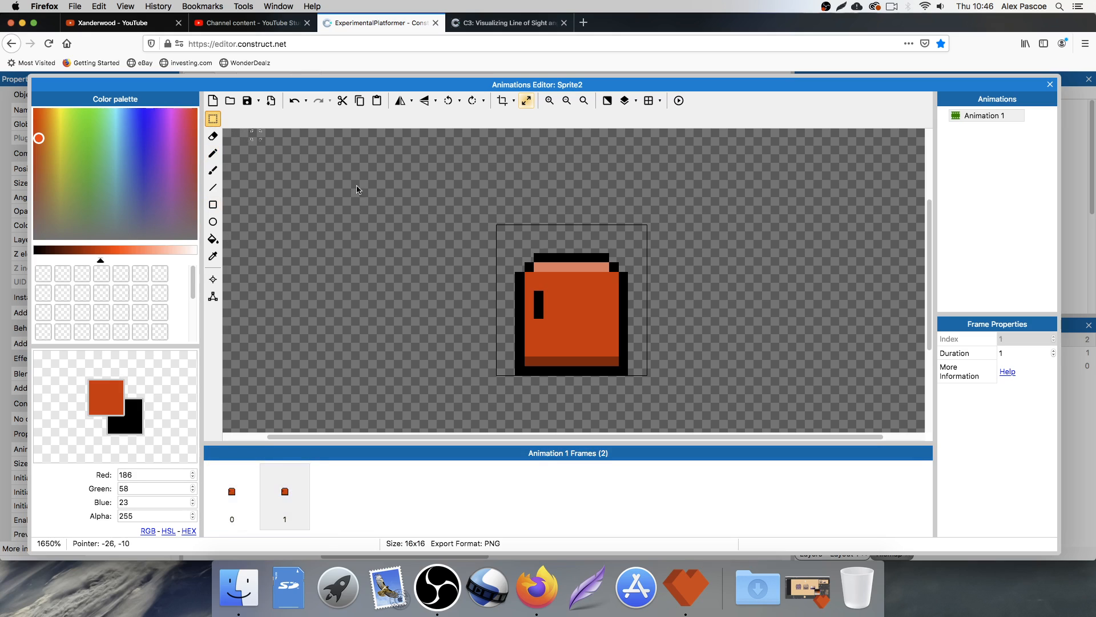
left_click_drag(513, 249, 545, 372)
key("Right")
left_click_drag(591, 244, 625, 371)
key("Left")
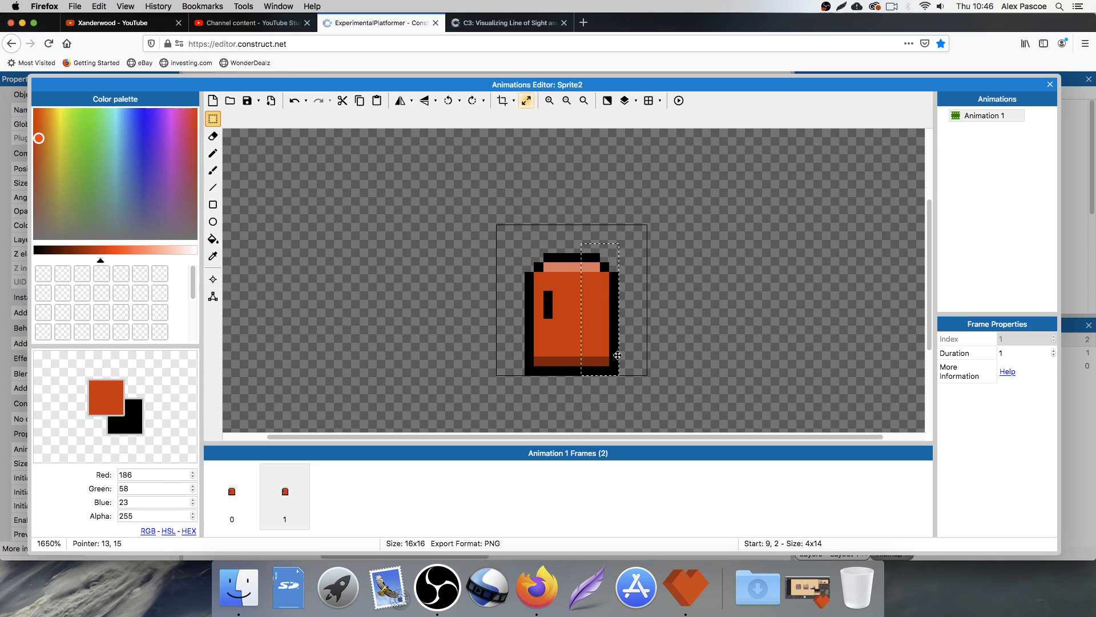
Step: Select the upper part of the body in the second frame and move it up 2 px to stretch the character
left_click(642, 333)
left_click_drag(509, 248, 625, 325)
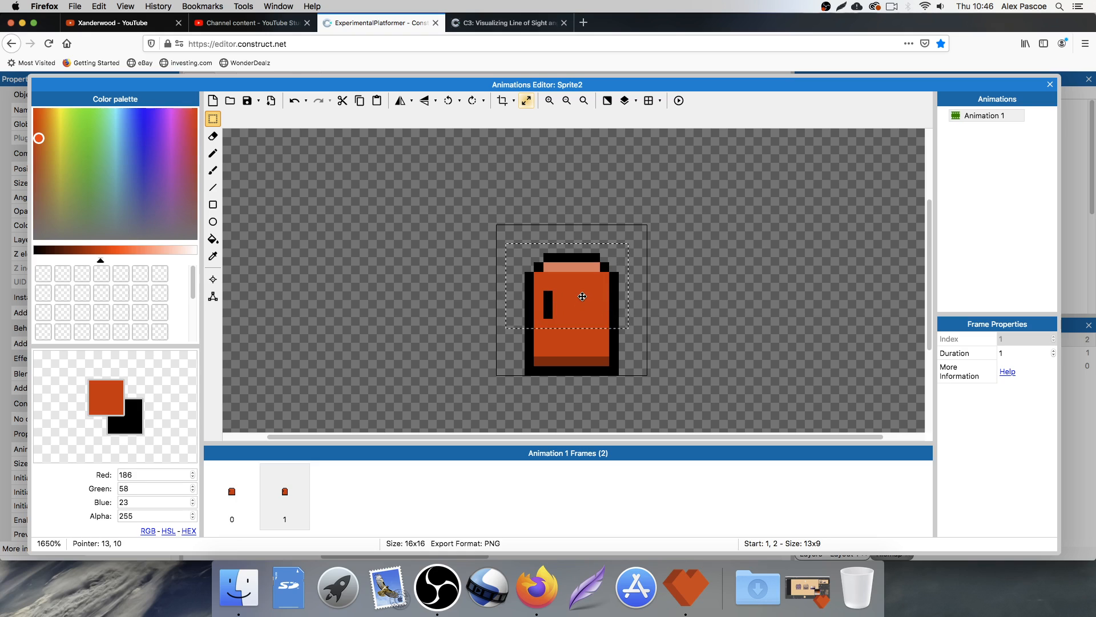
left_click_drag(582, 300, 583, 273)
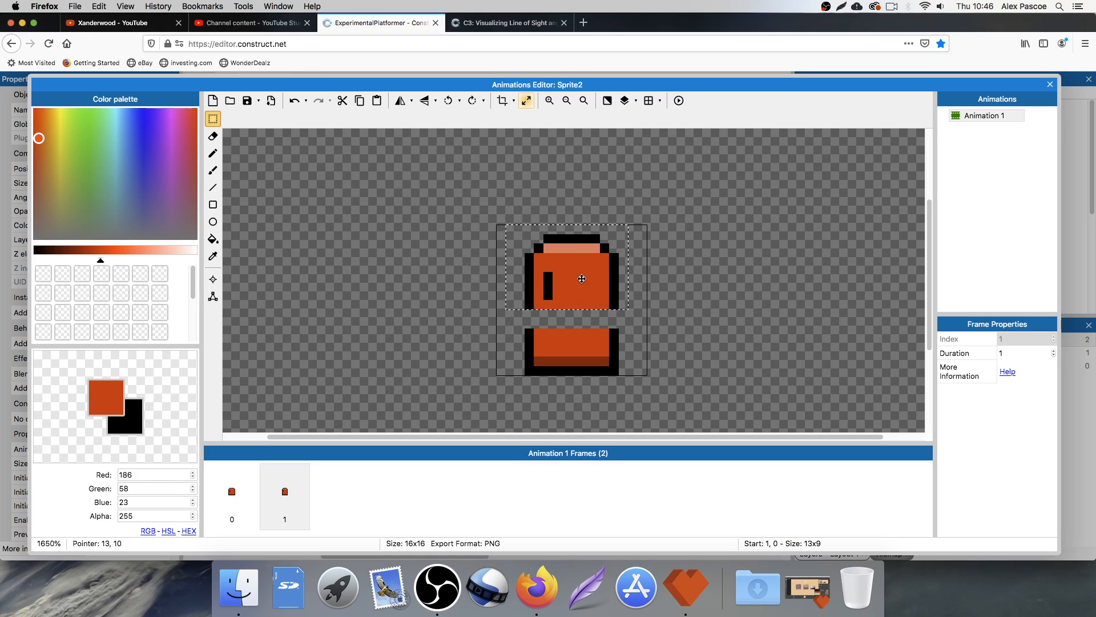
left_click(616, 325)
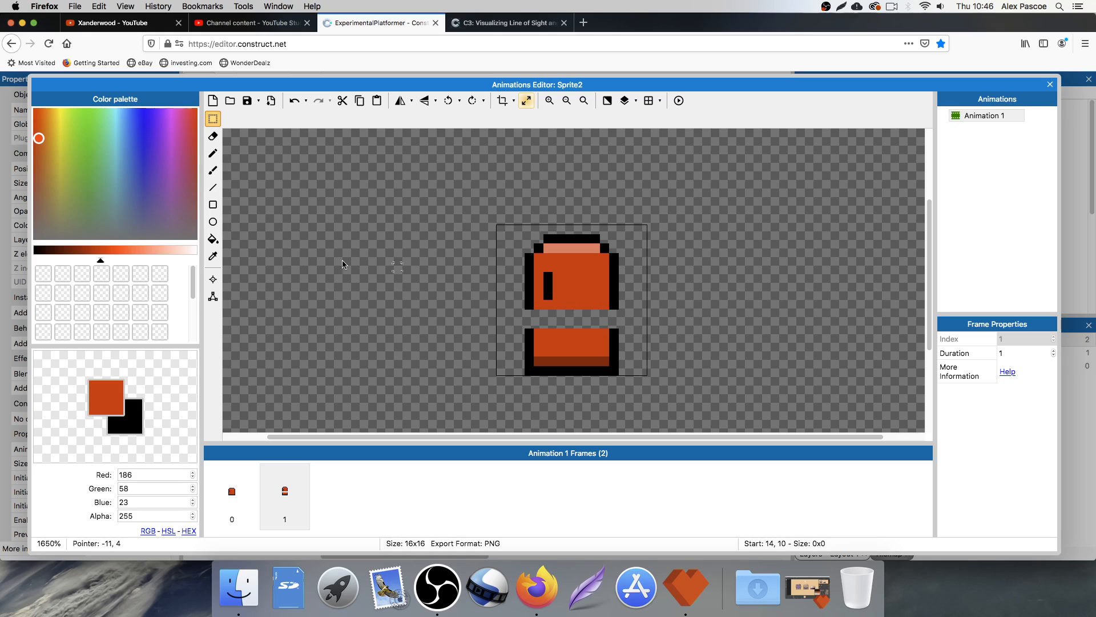
Step: Darken the drawing colour to near black and pencil in the missing outline pixels on both sides of the gap in frame 1
left_click_drag(100, 262, 38, 262)
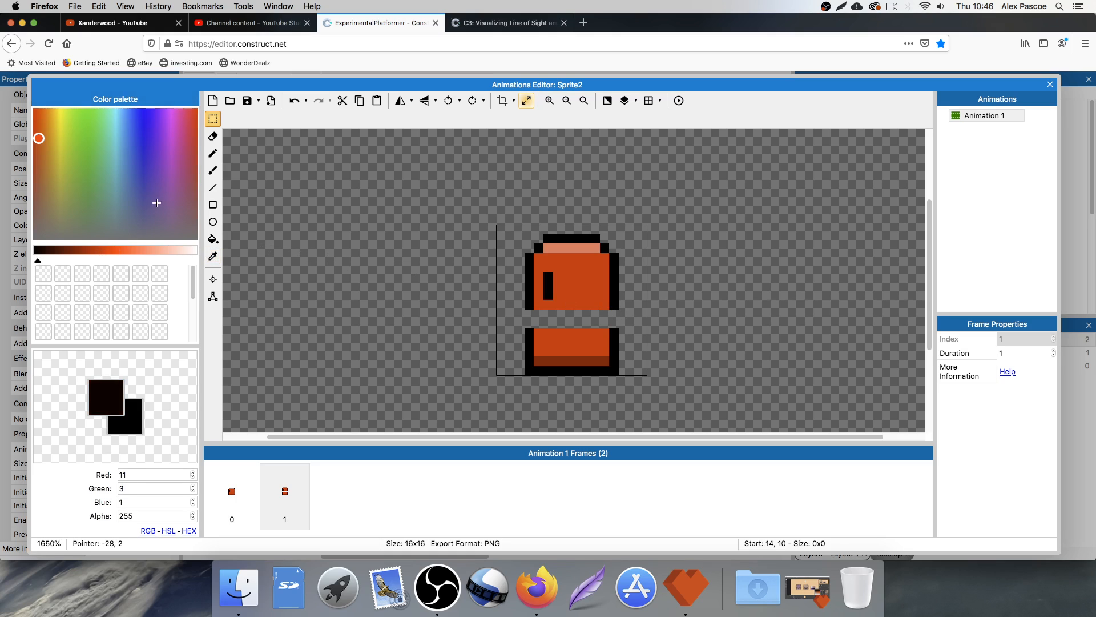
left_click(213, 153)
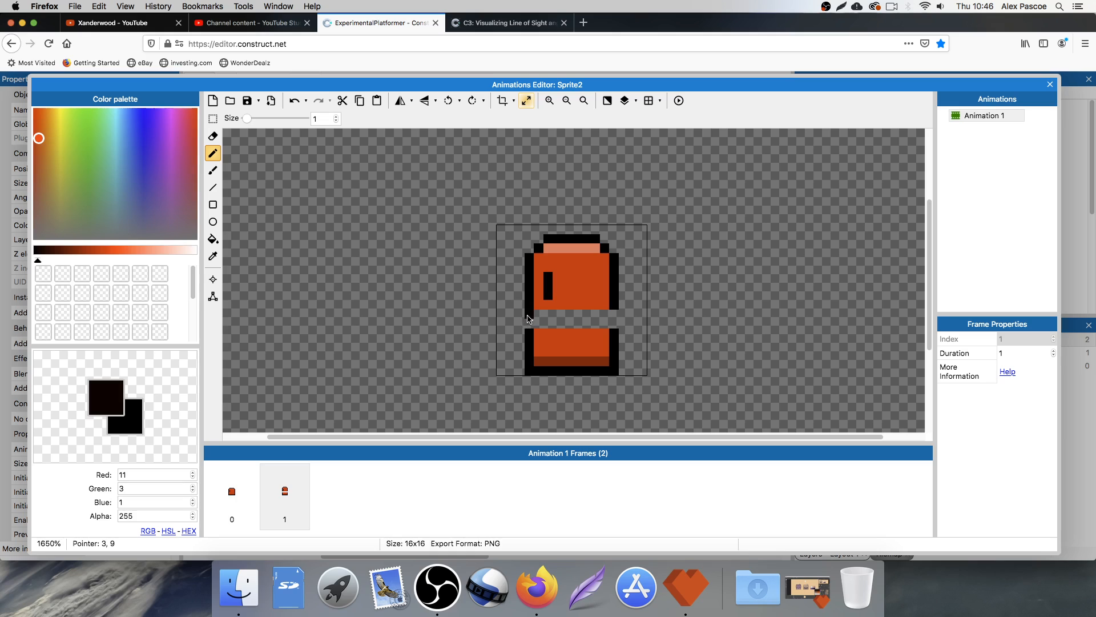
left_click(586, 314)
left_click_drag(615, 313, 614, 325)
Step: Pick up the body's orange-red colour and flood-fill the transparent gap across the body in frame 1
left_click(213, 255)
left_click(571, 281)
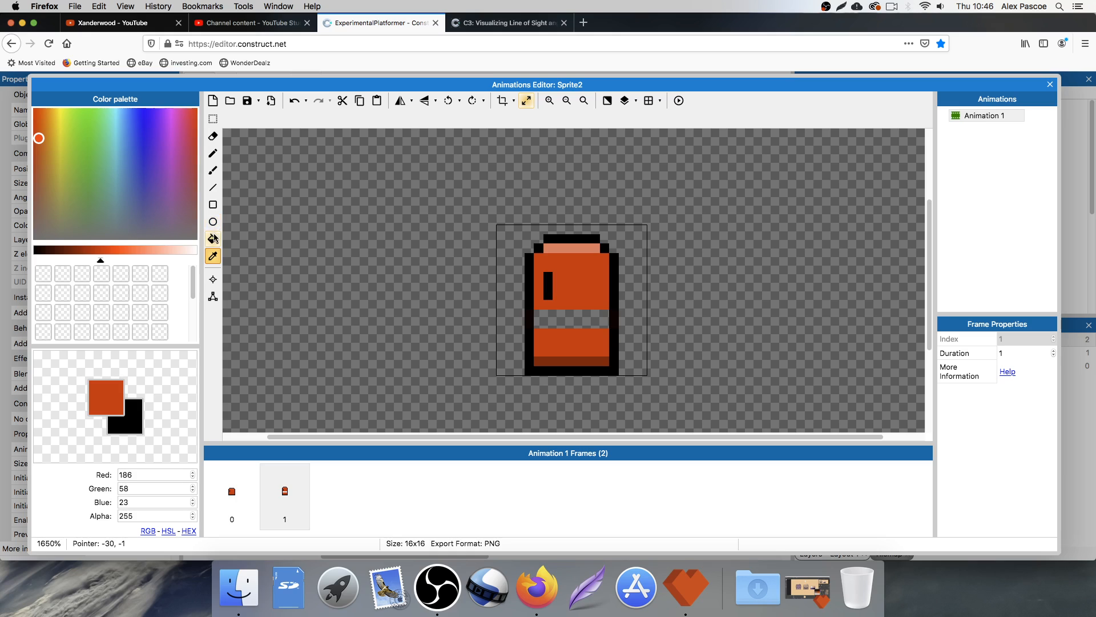
left_click(213, 239)
left_click(538, 315)
Step: Switch repeatedly between frames 0 and 1 to examine the stretching motion
left_click(232, 491)
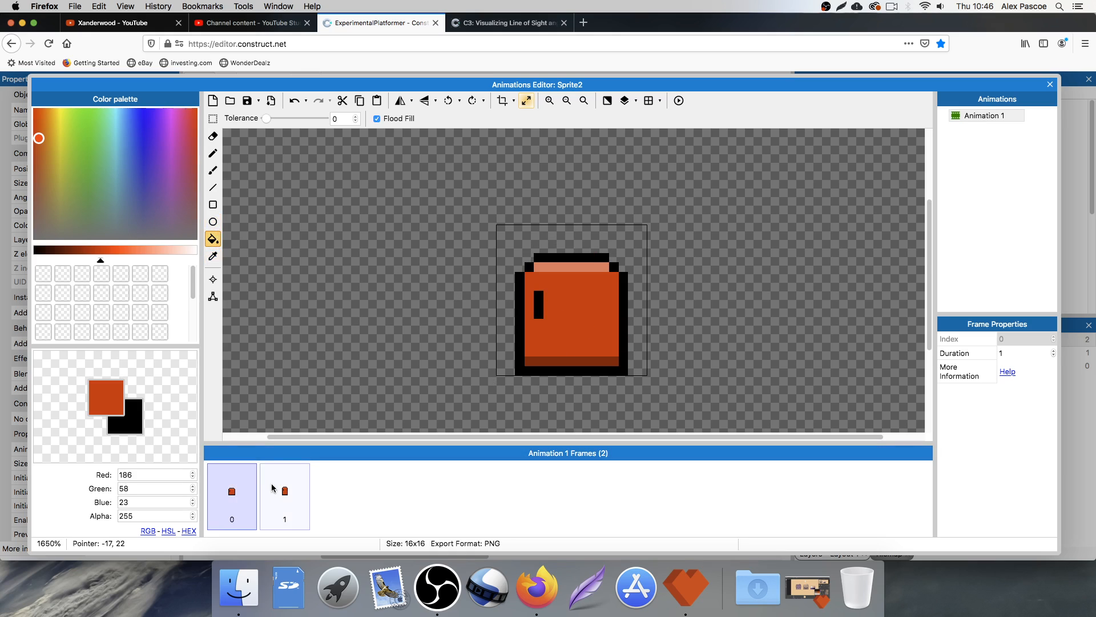
left_click(272, 489)
left_click(252, 492)
left_click(265, 498)
left_click(239, 497)
left_click(263, 498)
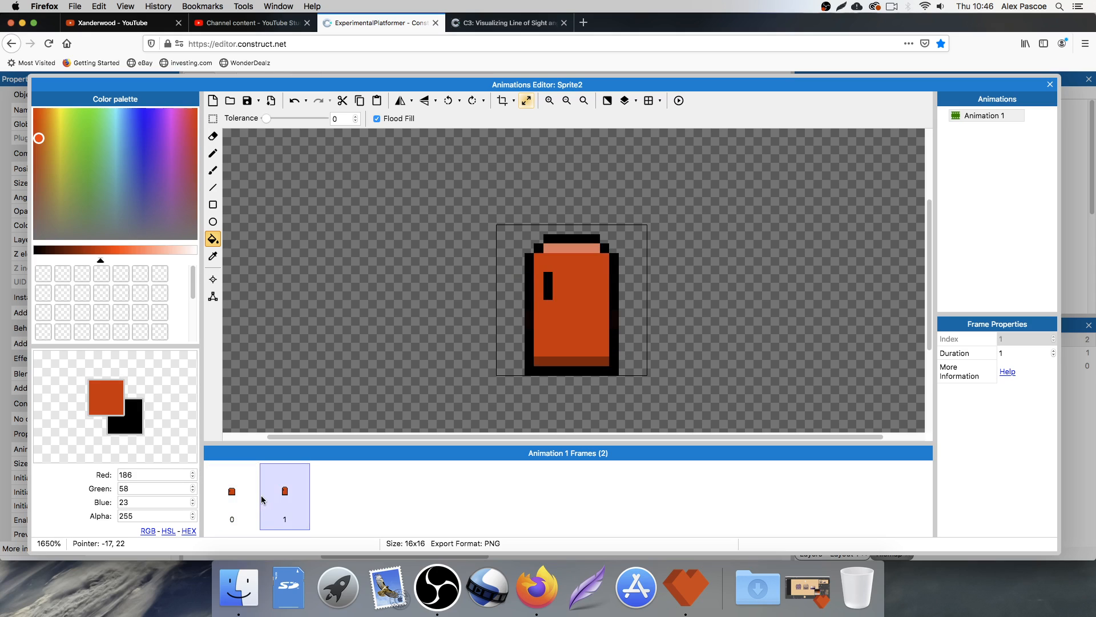
left_click(235, 498)
left_click(272, 499)
left_click(239, 492)
Step: Duplicate frame 0, place the copy after the tall frame, and duplicate that copy to make frame 3
right_click(239, 492)
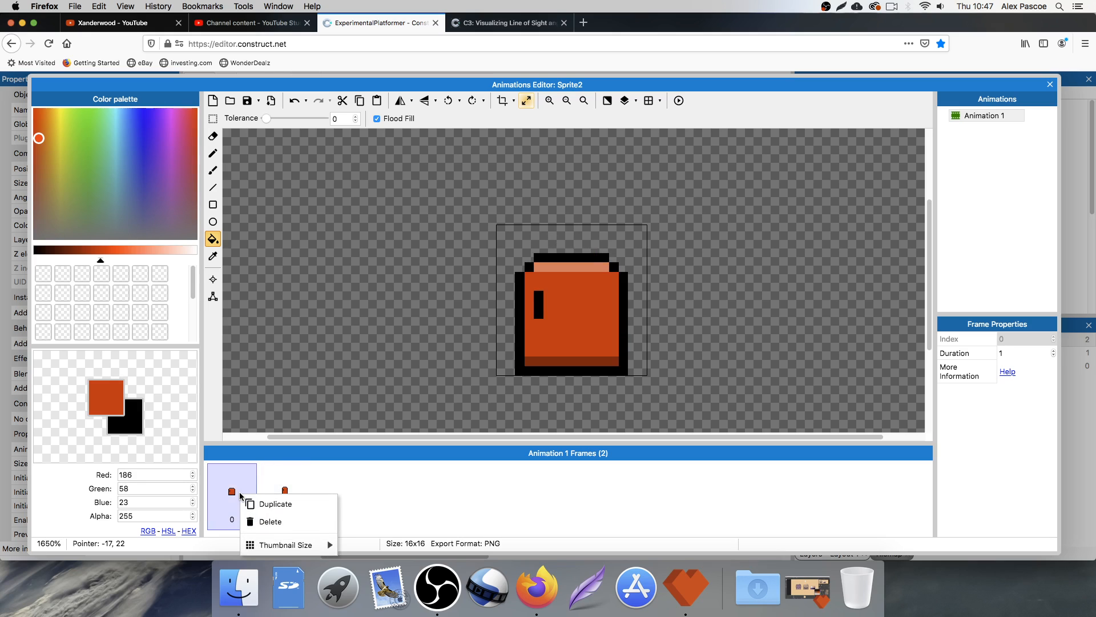
left_click(281, 500)
left_click_drag(339, 492, 299, 499)
left_click(335, 501)
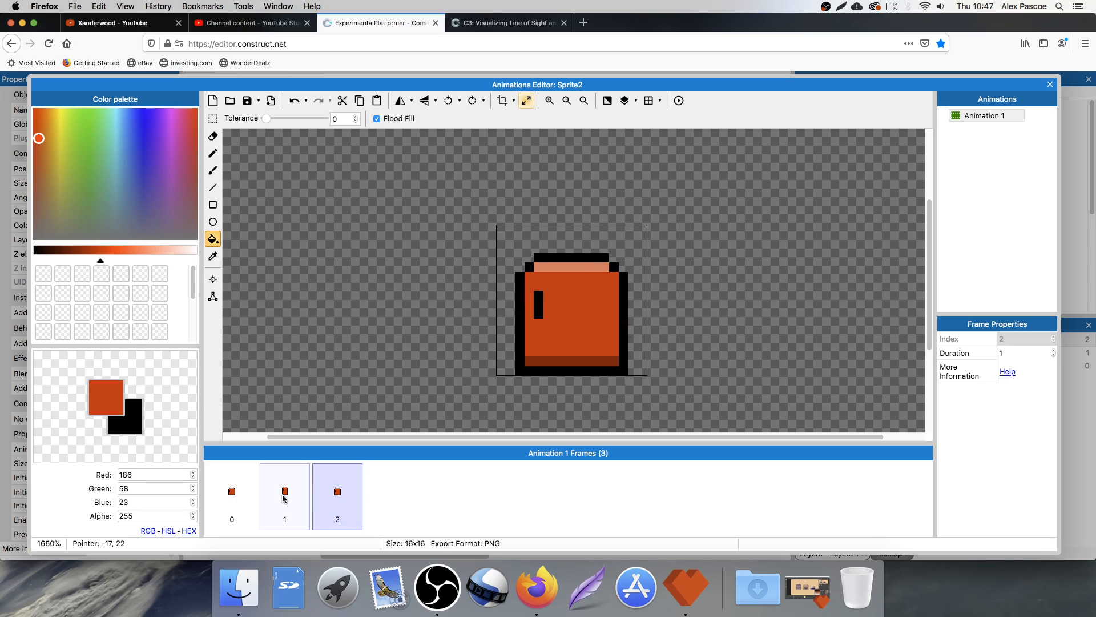
right_click(340, 495)
left_click(368, 421)
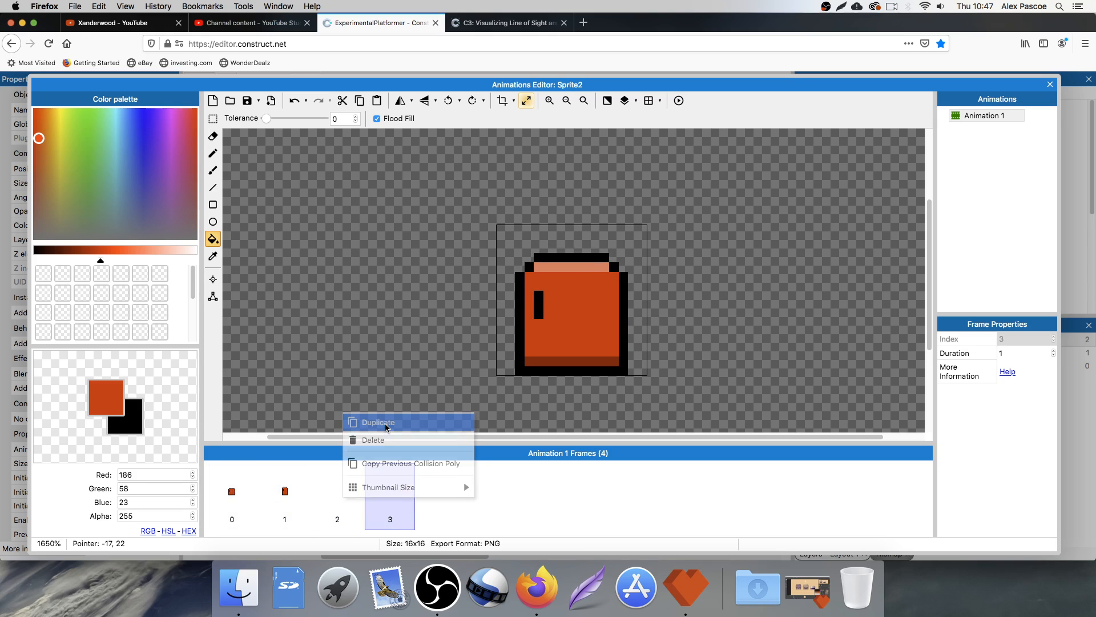
Step: In frame 3, shift the body's left and right parts 1 px outward and lower its upper part 2 px to squash the character
left_click(213, 118)
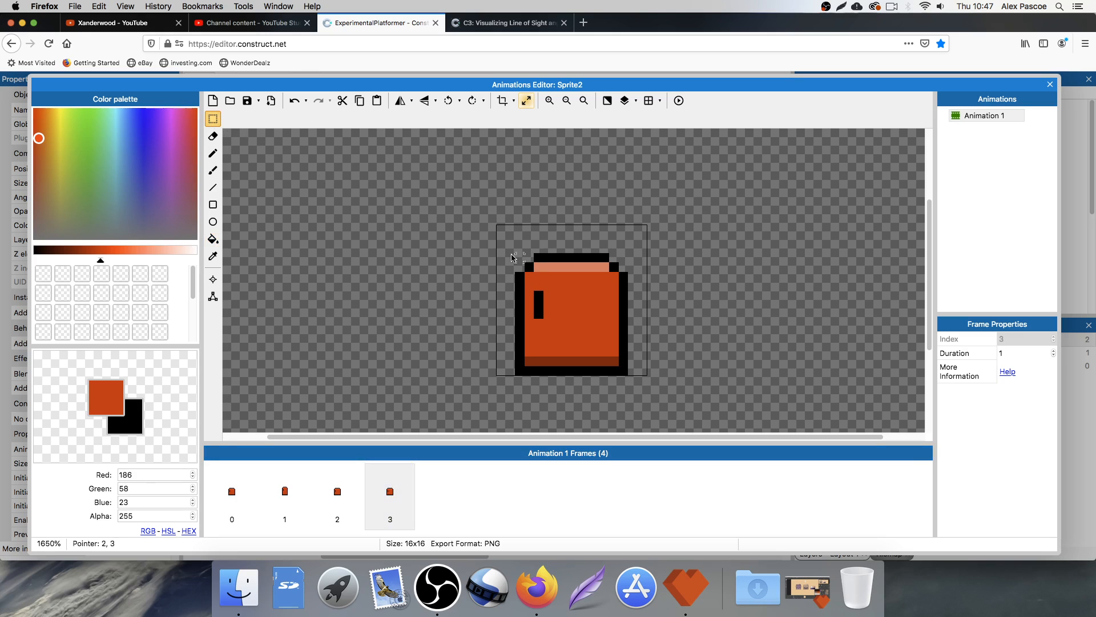
left_click_drag(502, 247, 541, 351)
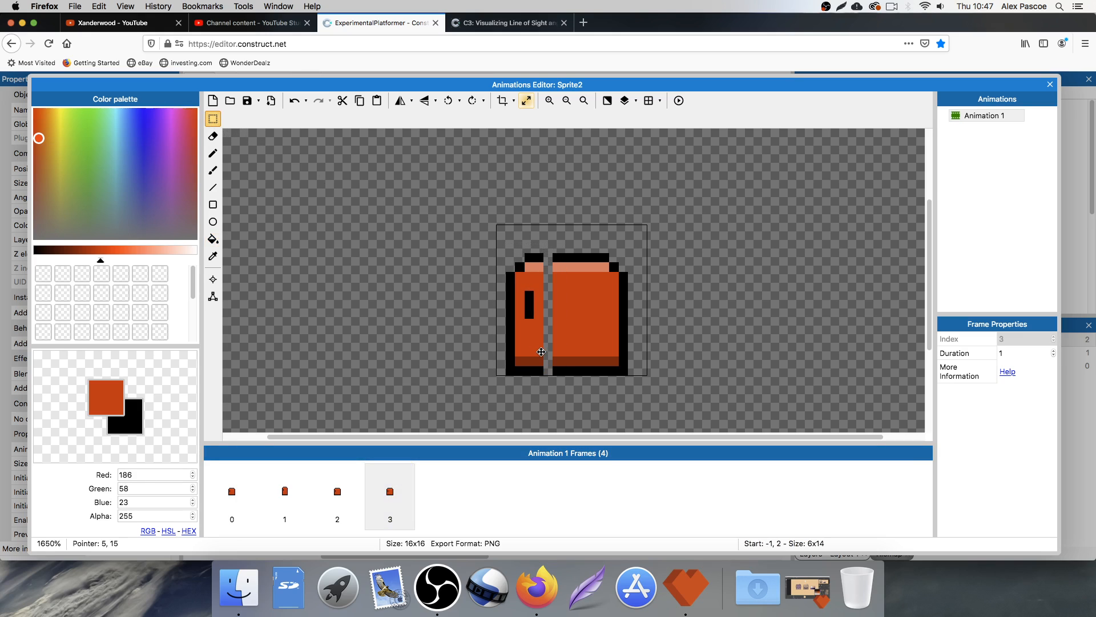
left_click_drag(571, 234, 614, 355)
left_click(700, 316)
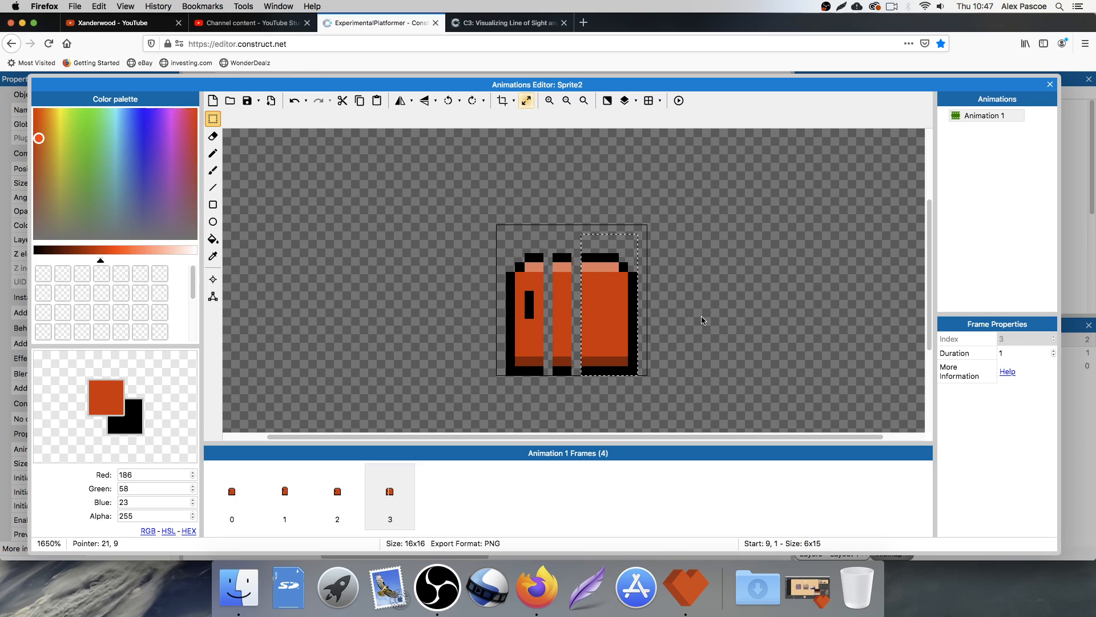
left_click_drag(498, 246, 617, 324)
Step: Pick up the outline's black and pencil in the gaps in the top and bottom outline of frame 3
left_click(213, 256)
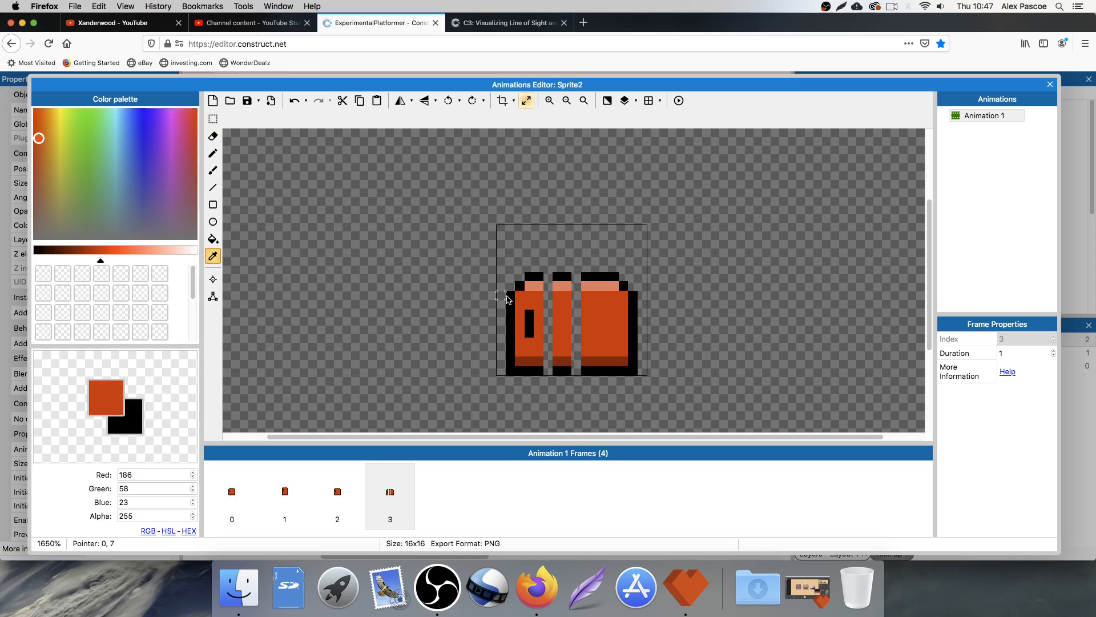
left_click(511, 306)
left_click(213, 153)
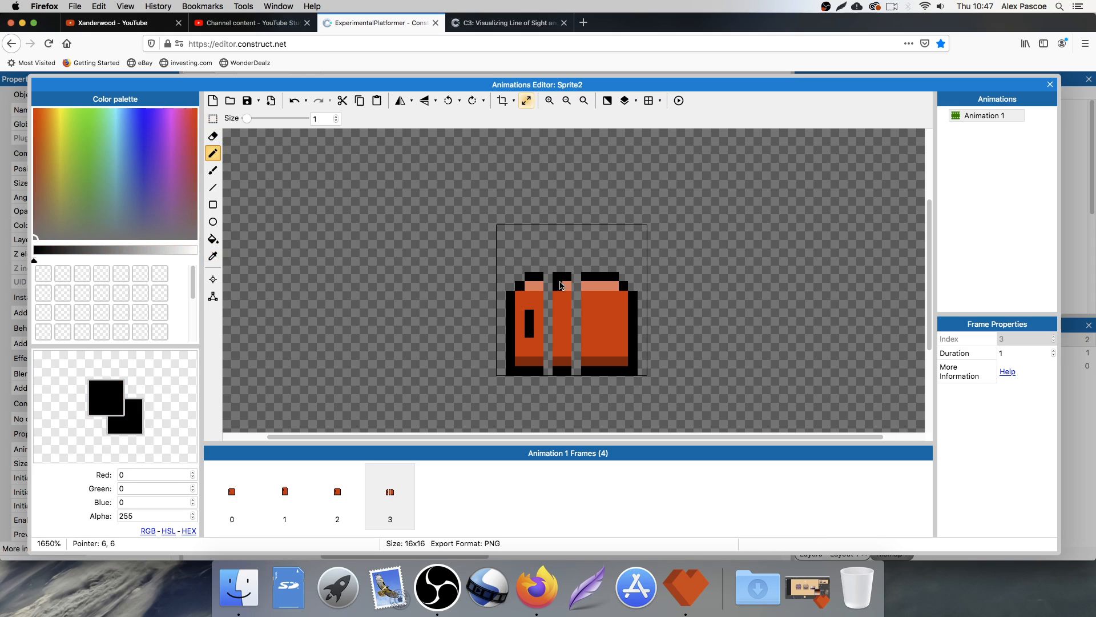
left_click(576, 276)
left_click(576, 371)
left_click(548, 370)
Step: Pick up the body's orange-red colour and pencil over the two vertical gaps in the body
left_click(214, 257)
left_click(535, 303)
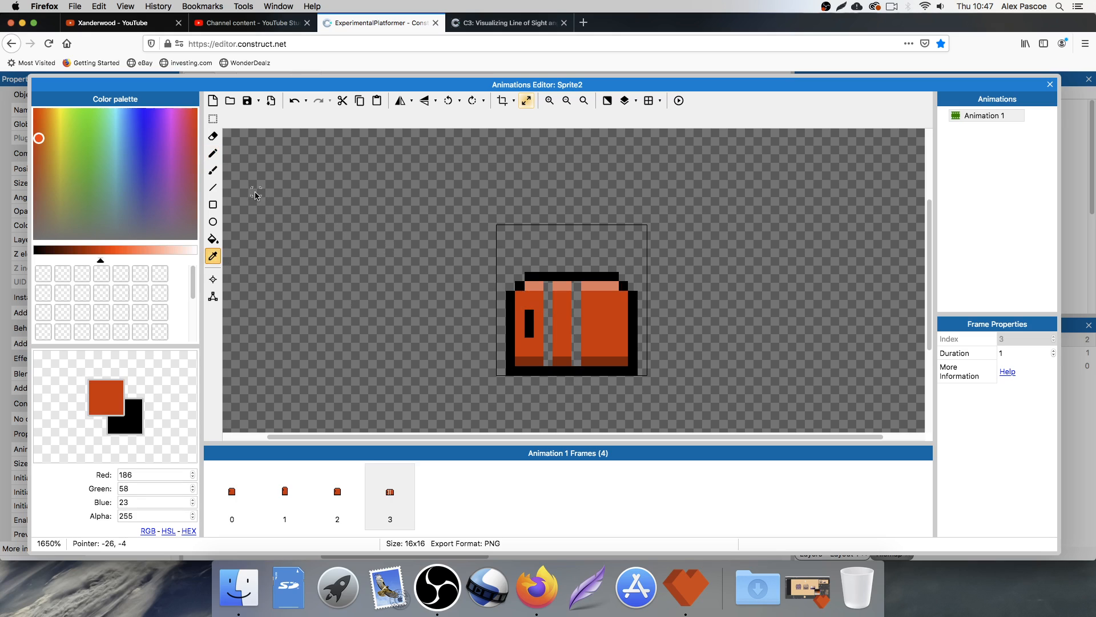
left_click(213, 153)
mouse_move(549, 301)
left_mouse_down()
mouse_move(548, 334)
mouse_move(576, 294)
left_mouse_up()
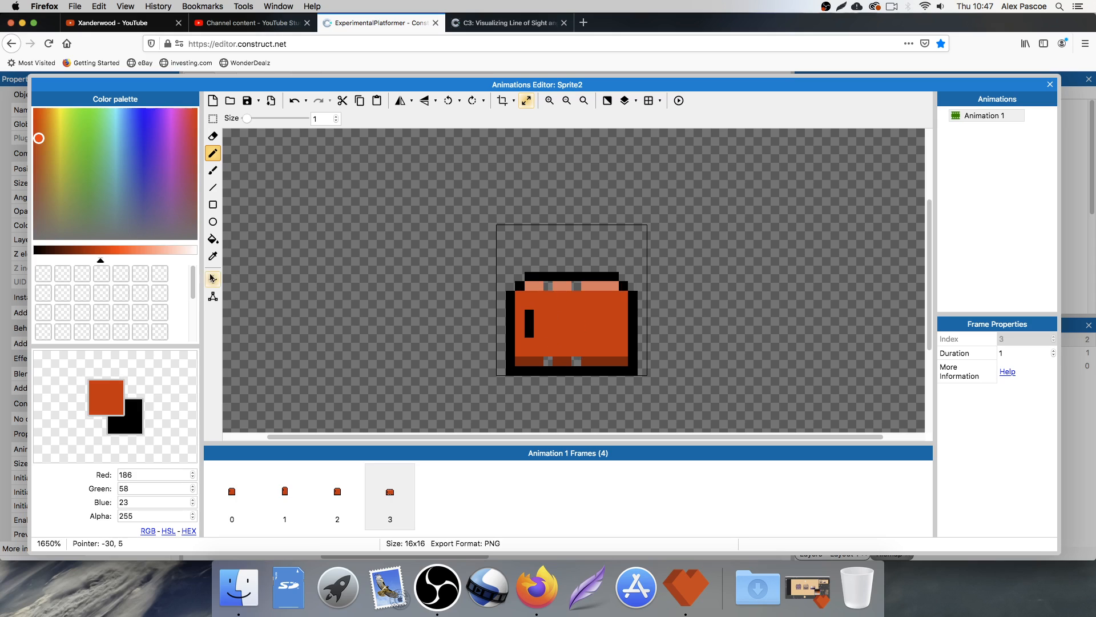
Step: Pick up the dark red shading colour and fill the two gaps in the body's bottom shading row
left_click(214, 257)
left_click(213, 153)
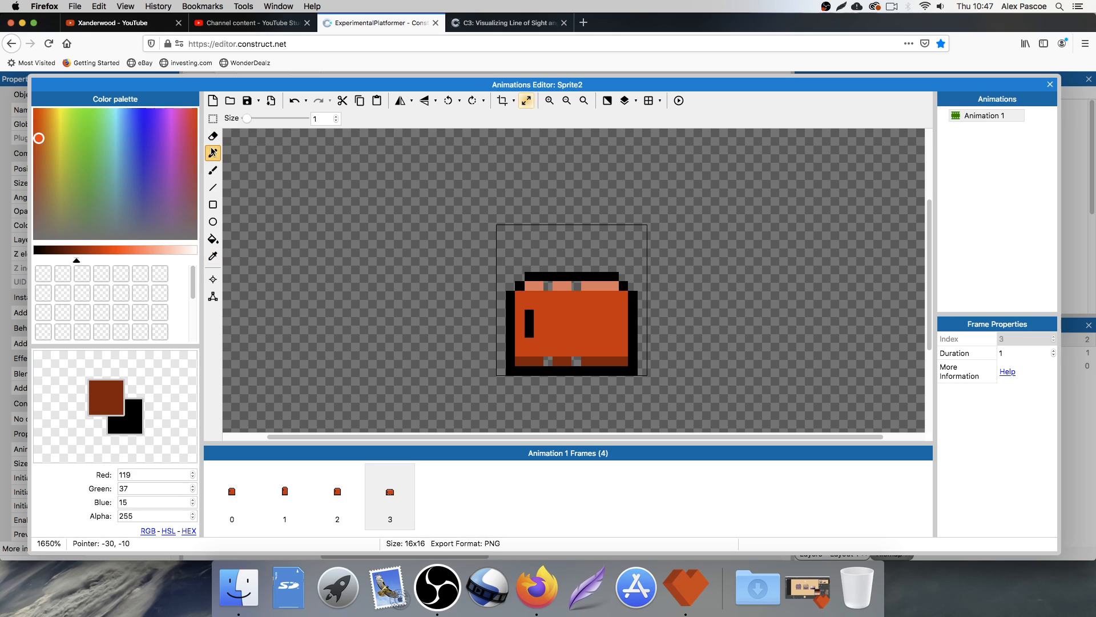
left_click(548, 361)
left_click(577, 361)
Step: Pick up the light highlight colour, fill the two gaps in the top highlight row, and undo the stray pencil stroke
left_click(213, 256)
left_click(531, 286)
left_click(213, 154)
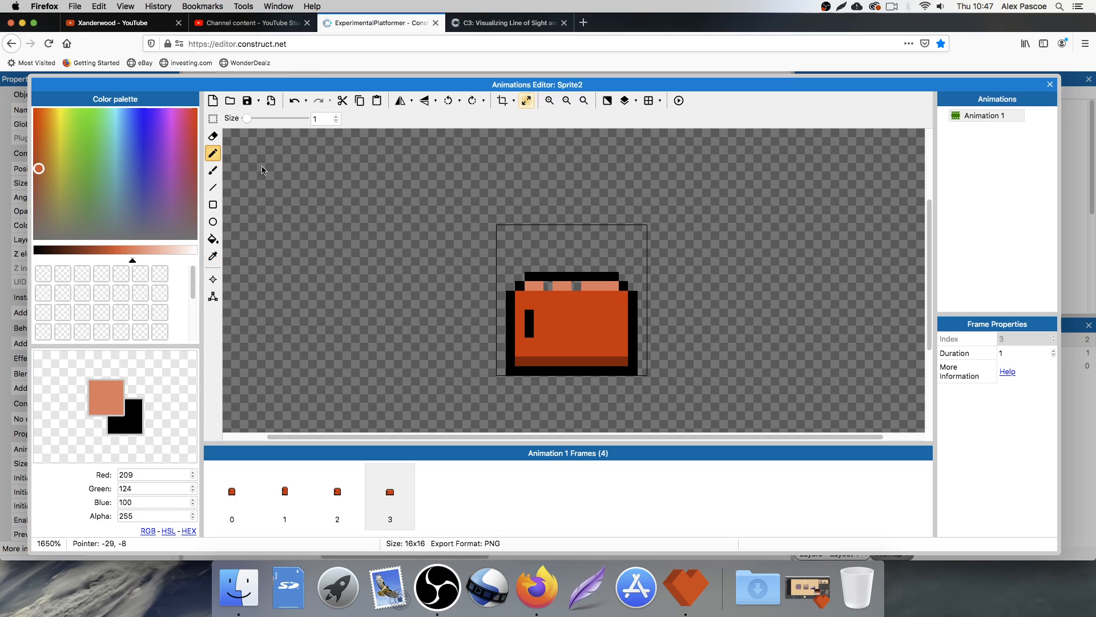
left_click(548, 286)
left_click(577, 286)
key("super+z")
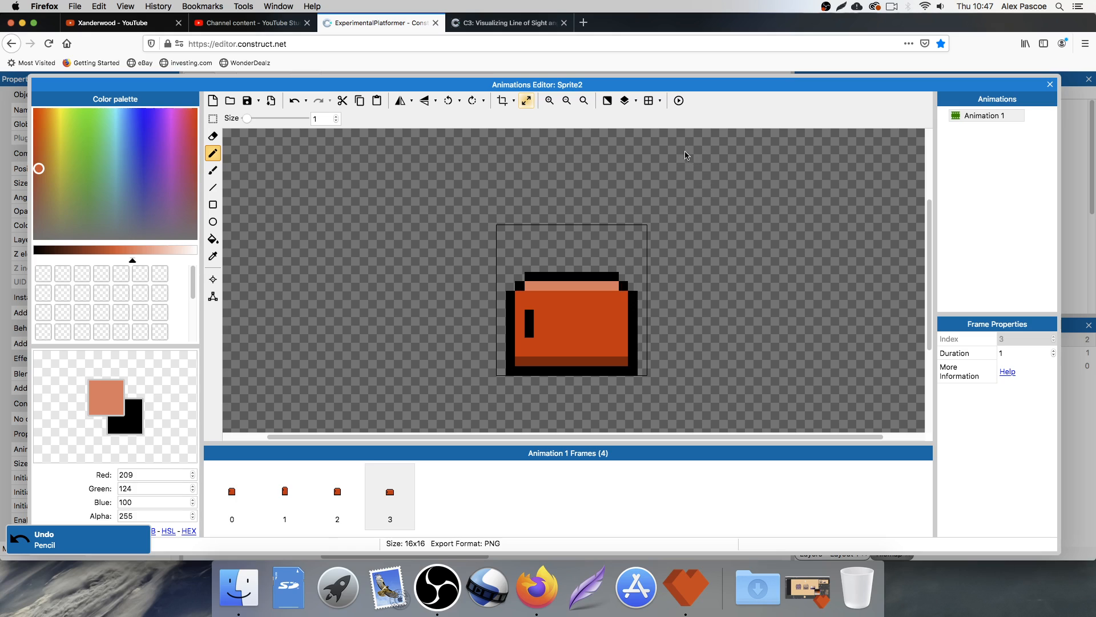
Step: Turn on looping for Animation 1 and preview the animation
left_click(994, 119)
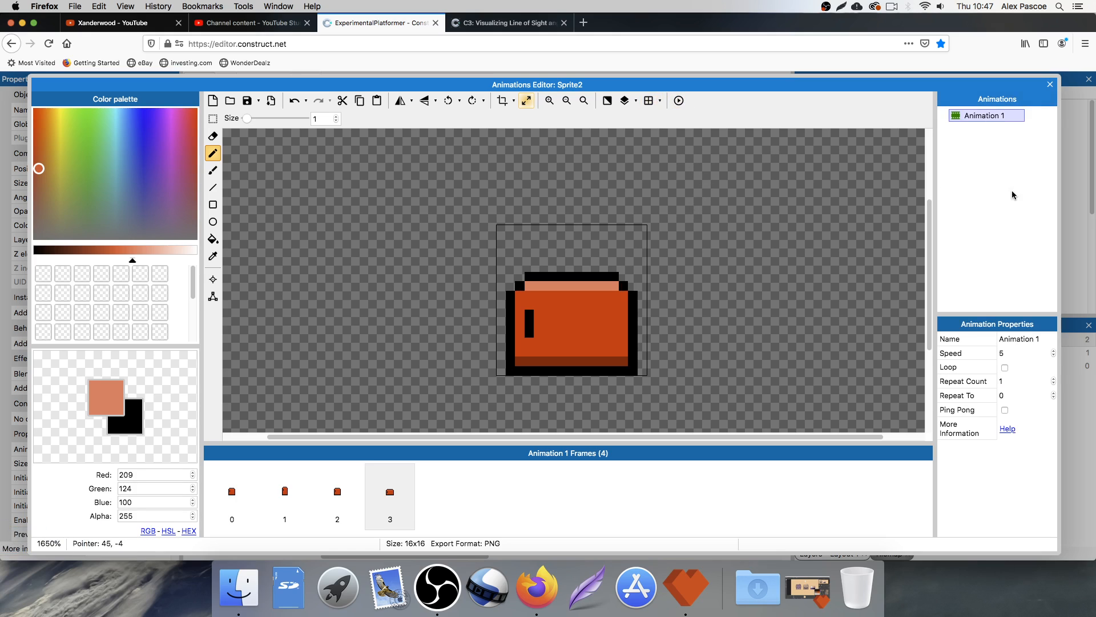
left_click(1005, 367)
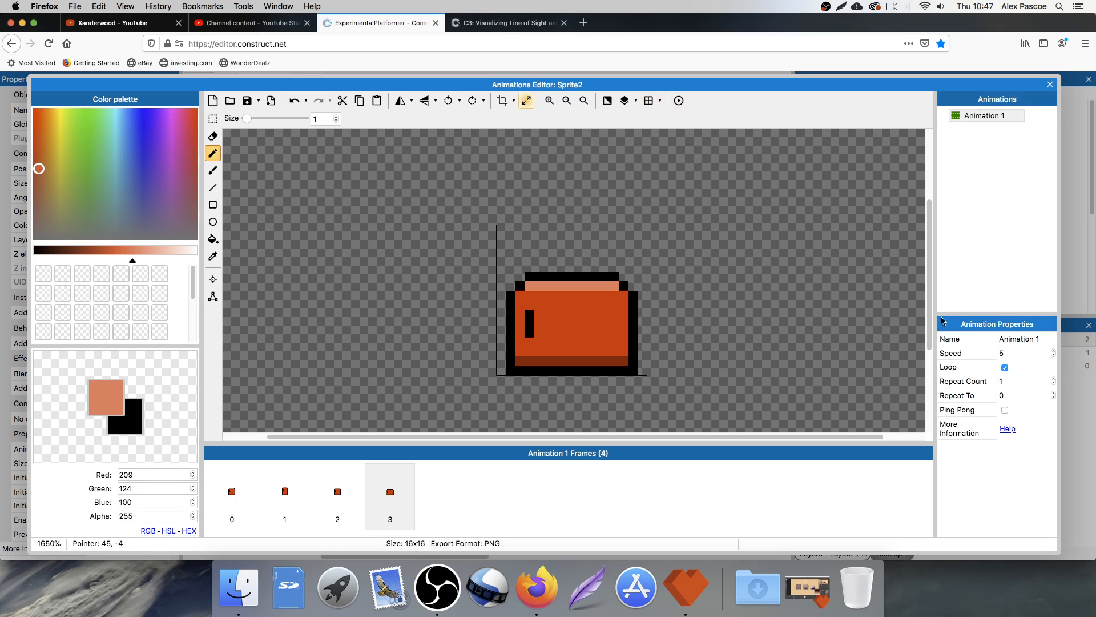
left_click(676, 101)
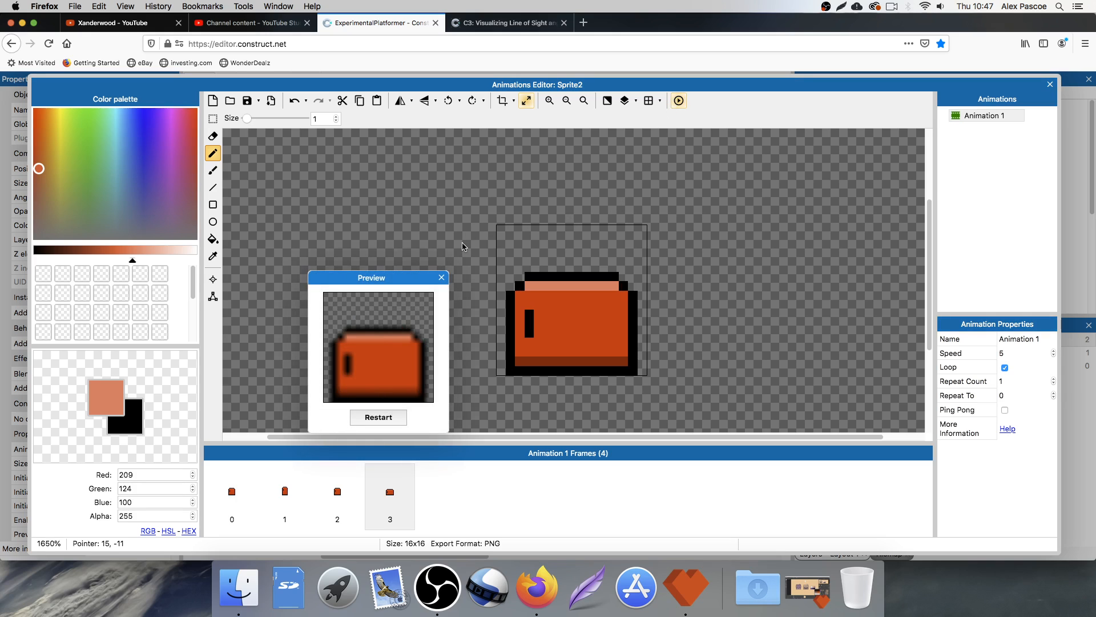
left_click(441, 279)
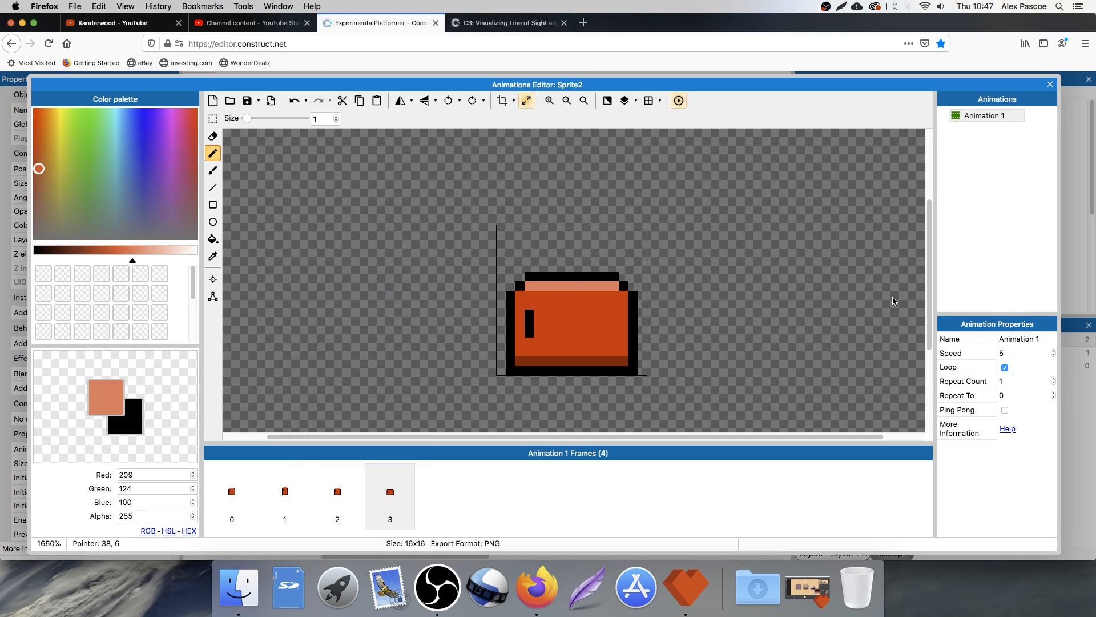
Step: Set the speed of Animation 1 to 8 and preview the animation
left_click(1014, 354)
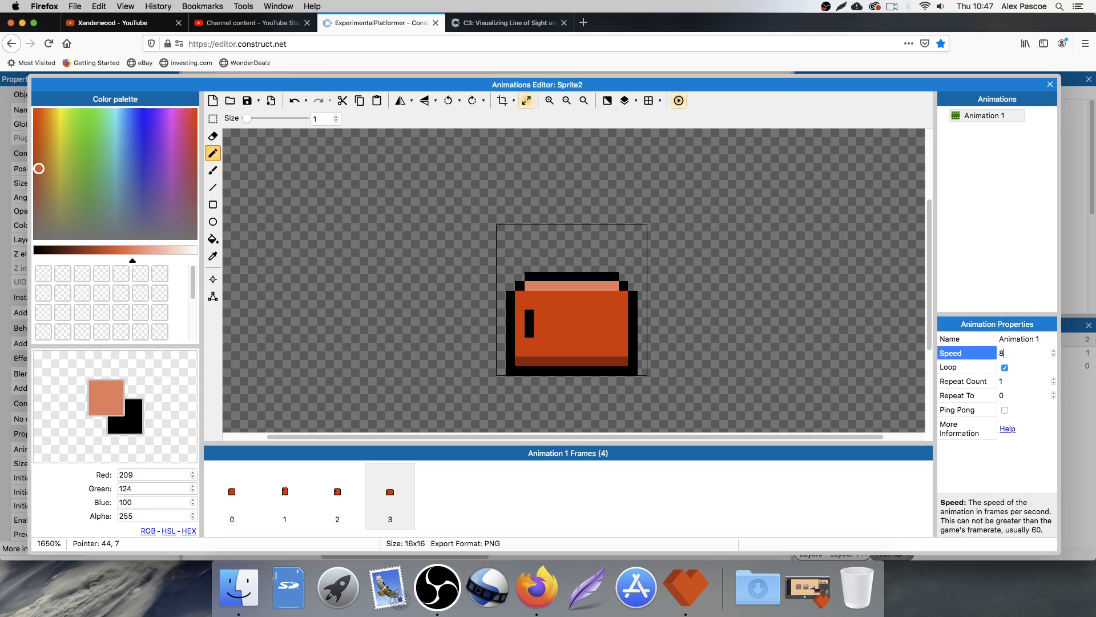
left_click(679, 101)
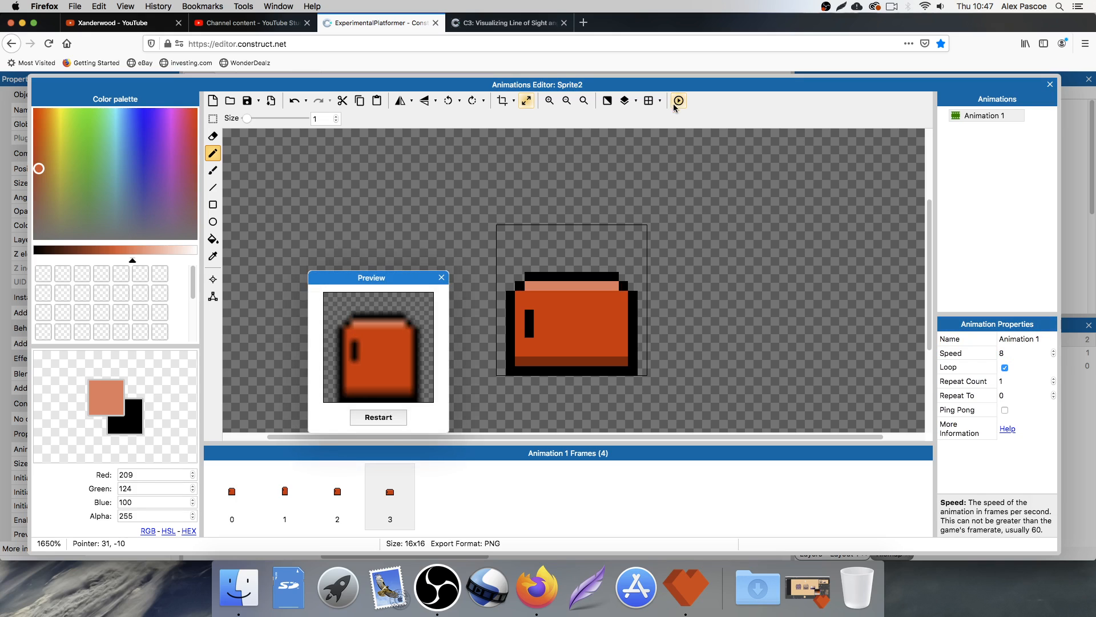
left_click(441, 277)
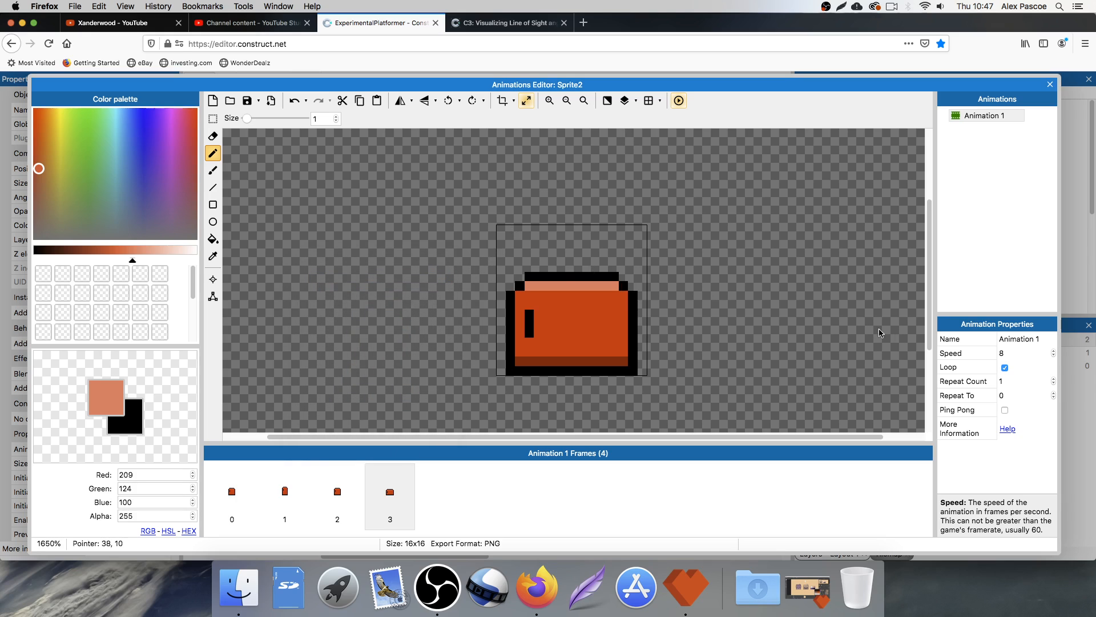
Step: Set the speed of Animation 1 to 6, preview it, and close the animations editor
left_click(1006, 351)
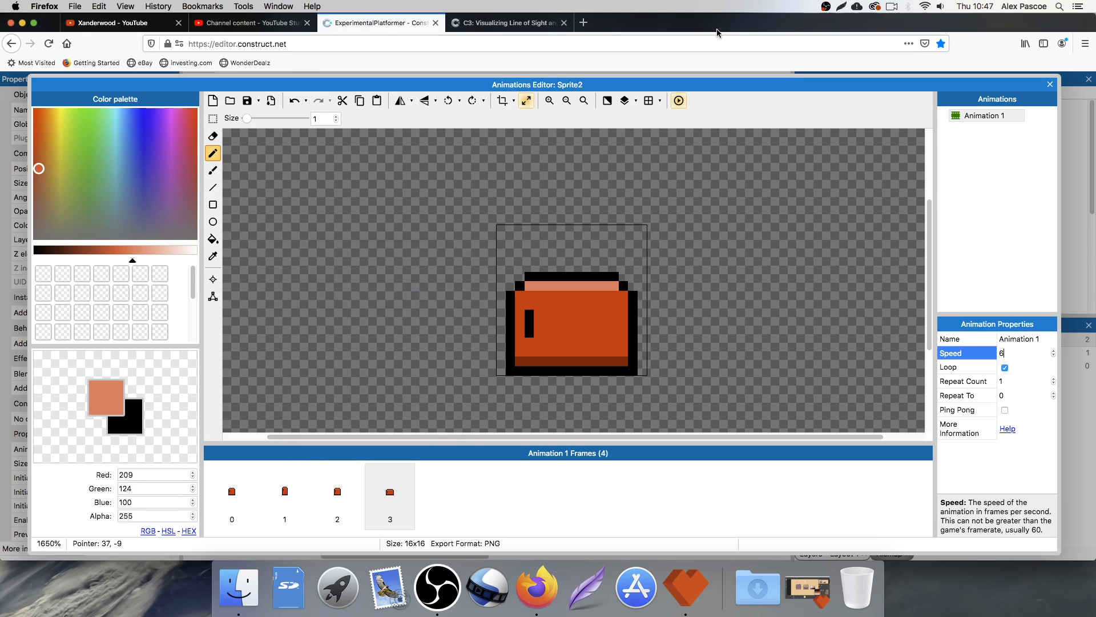
left_click(679, 101)
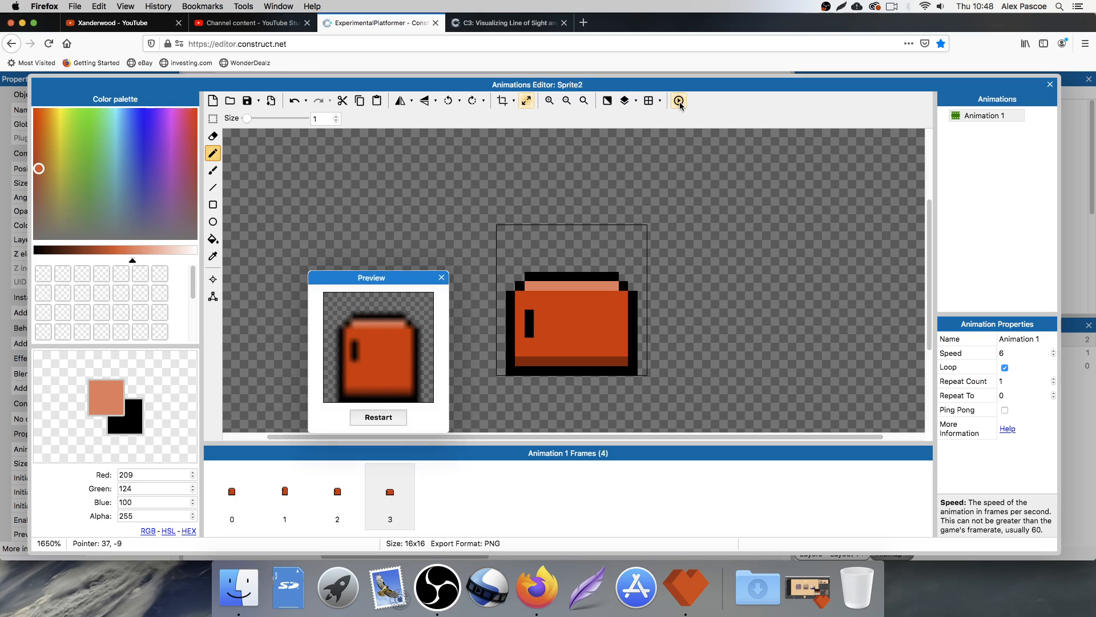
left_click(441, 277)
left_click(1051, 86)
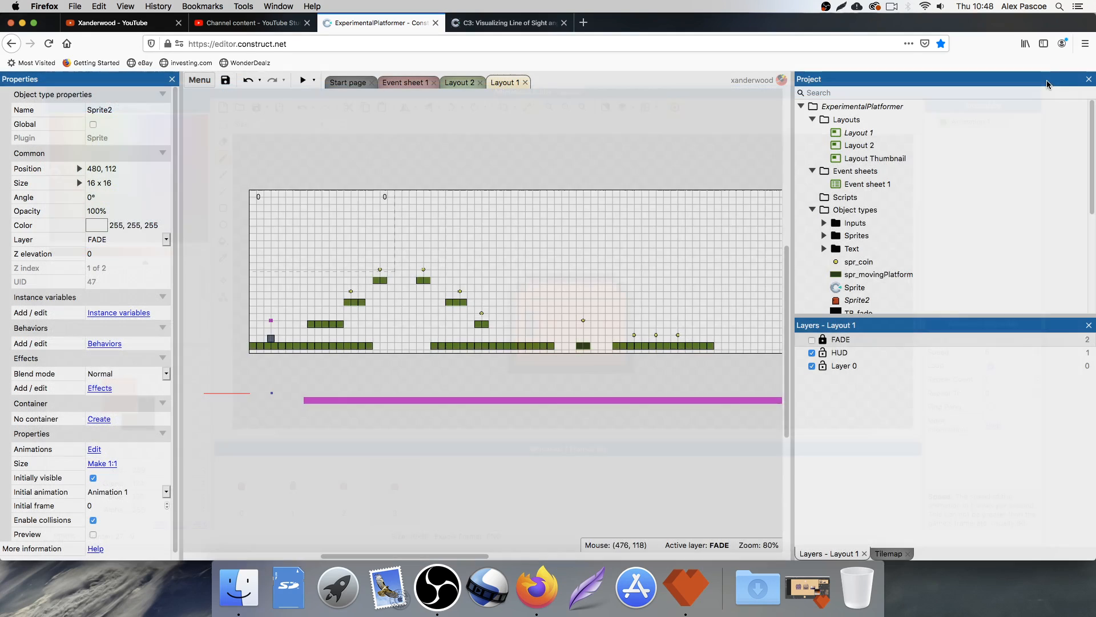
Step: Show and unlock the FADE layer, then move the new enemy sprite from it to Layer 0
left_click(813, 341)
left_click(812, 340)
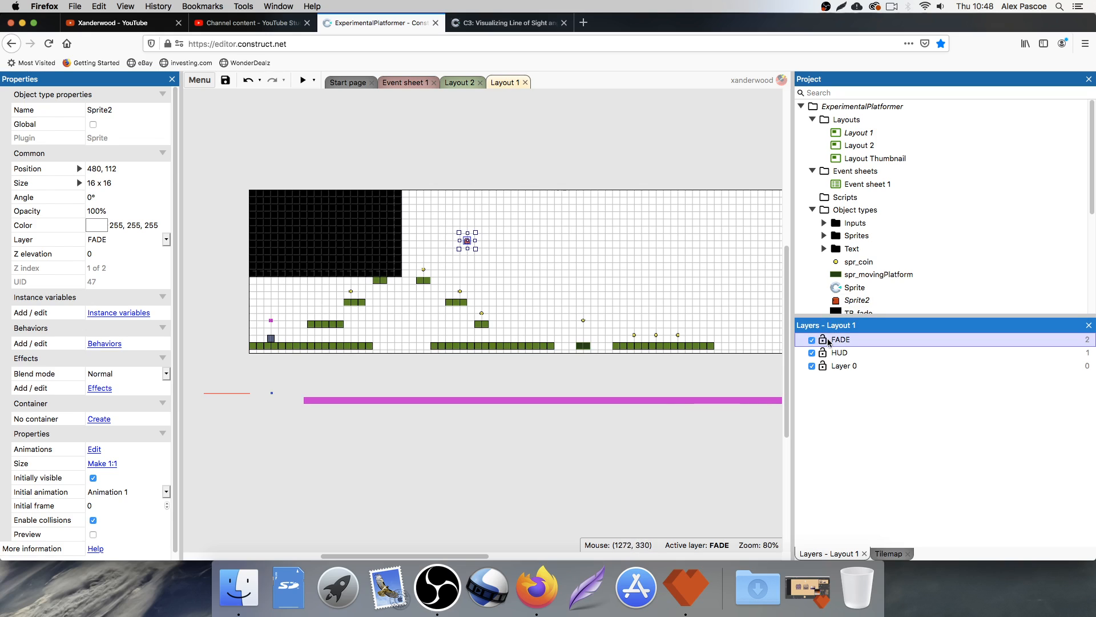
left_click(467, 242)
left_click(483, 228)
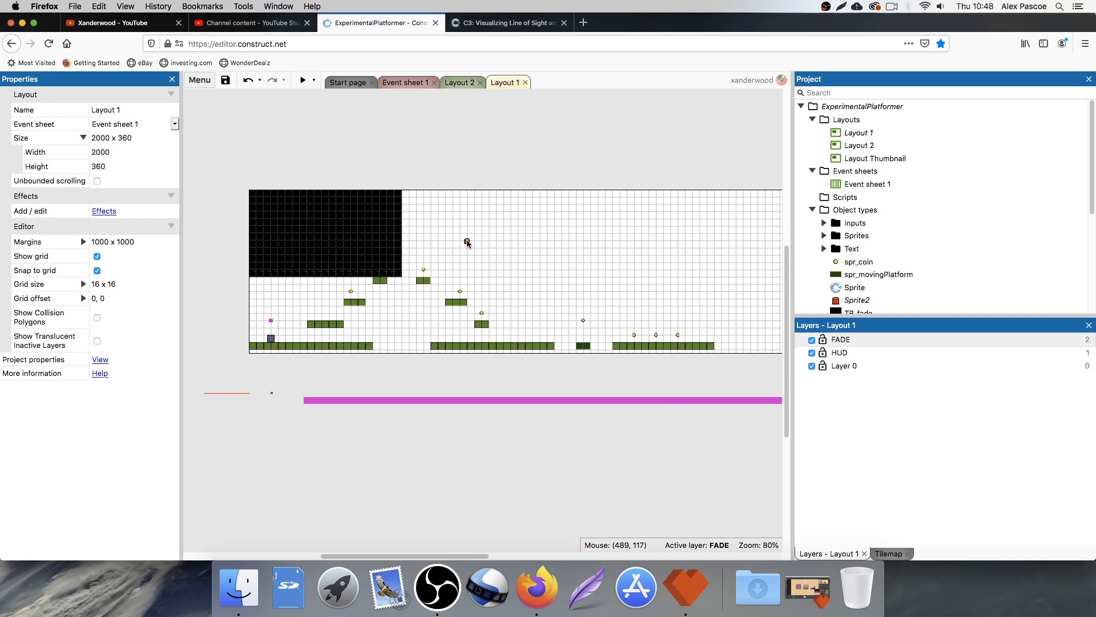
left_click(467, 241)
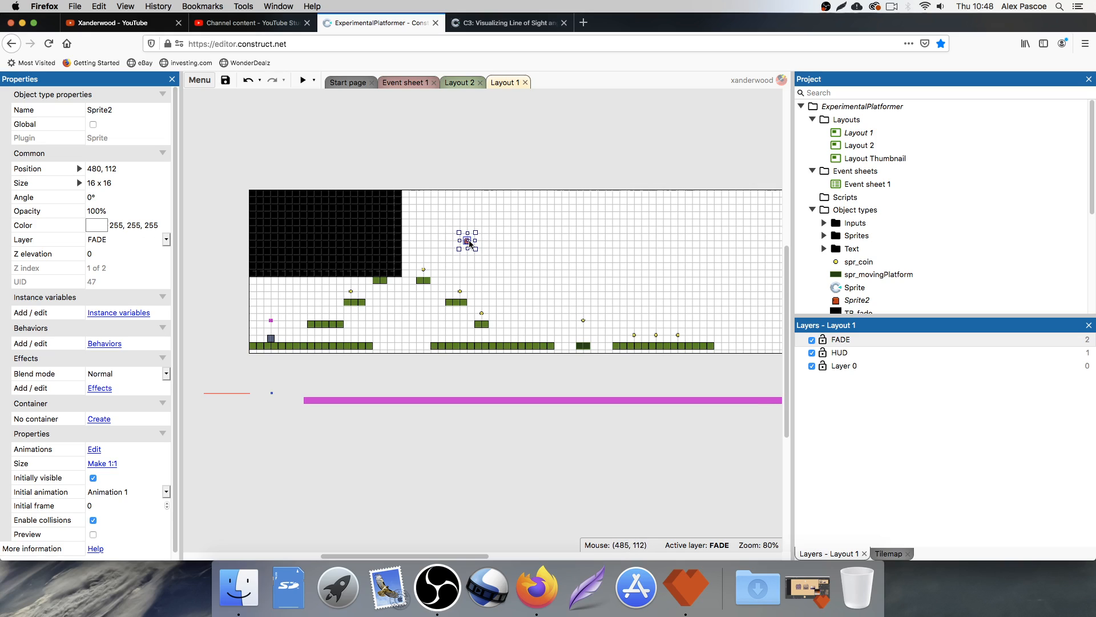
left_click(101, 243)
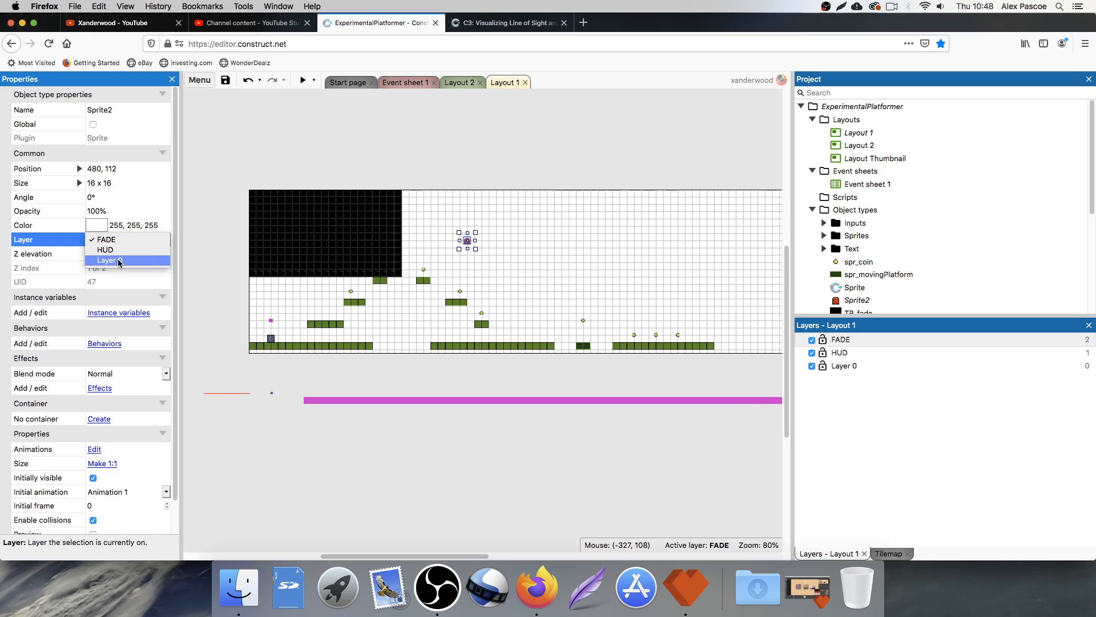
left_click(119, 260)
left_click(391, 180)
Step: Hide and lock the FADE layer, and make Layer 0 active to select the enemy sprite on it
left_click(812, 339)
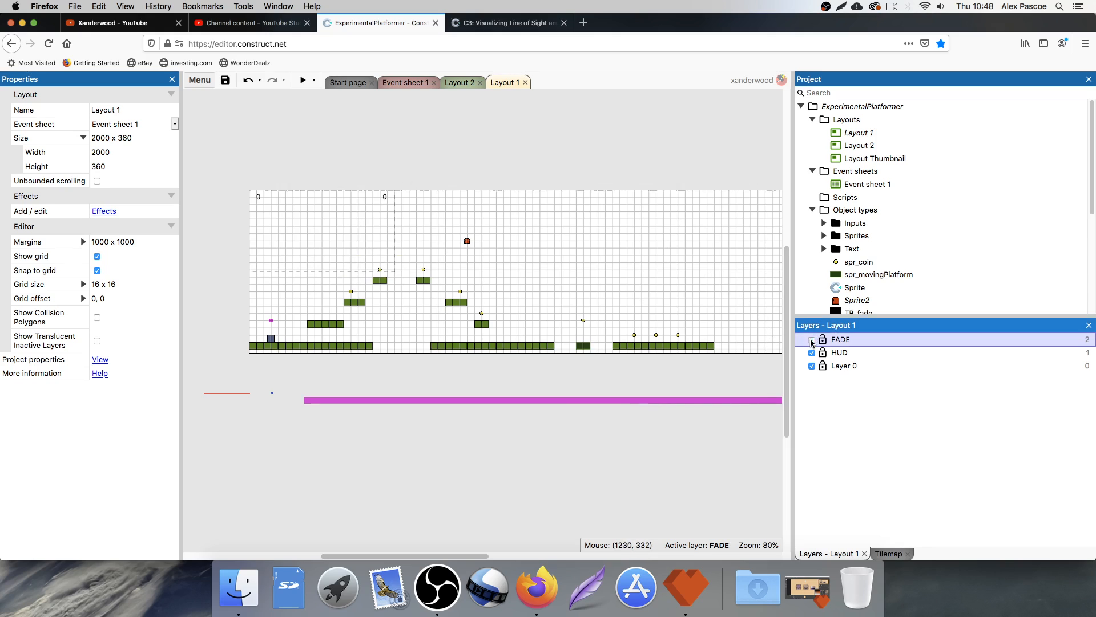
left_click(849, 367)
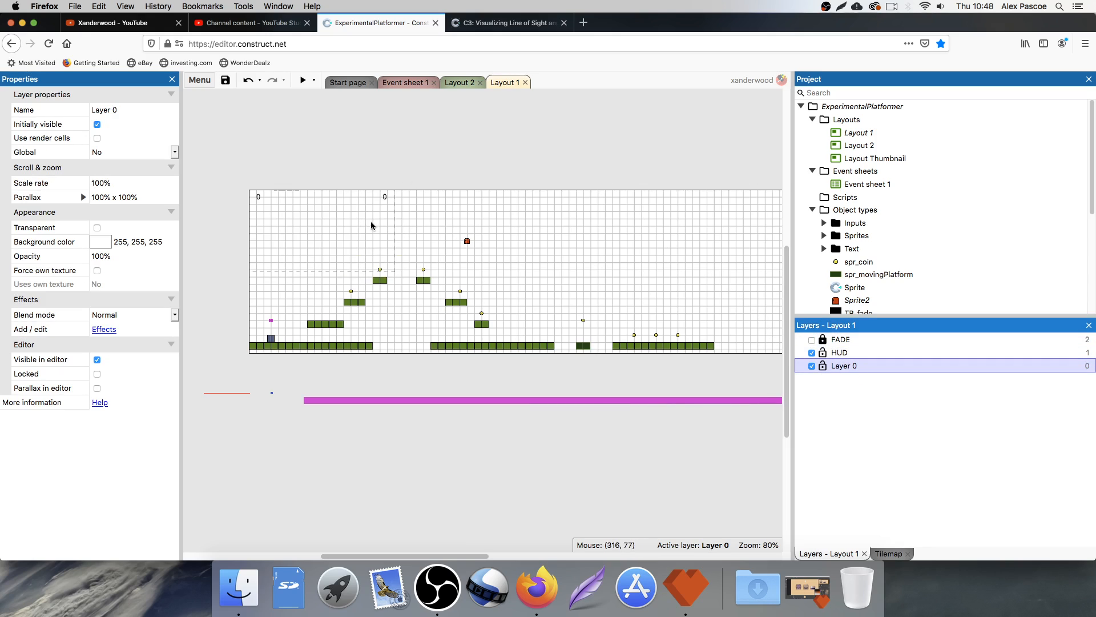
left_click(469, 242)
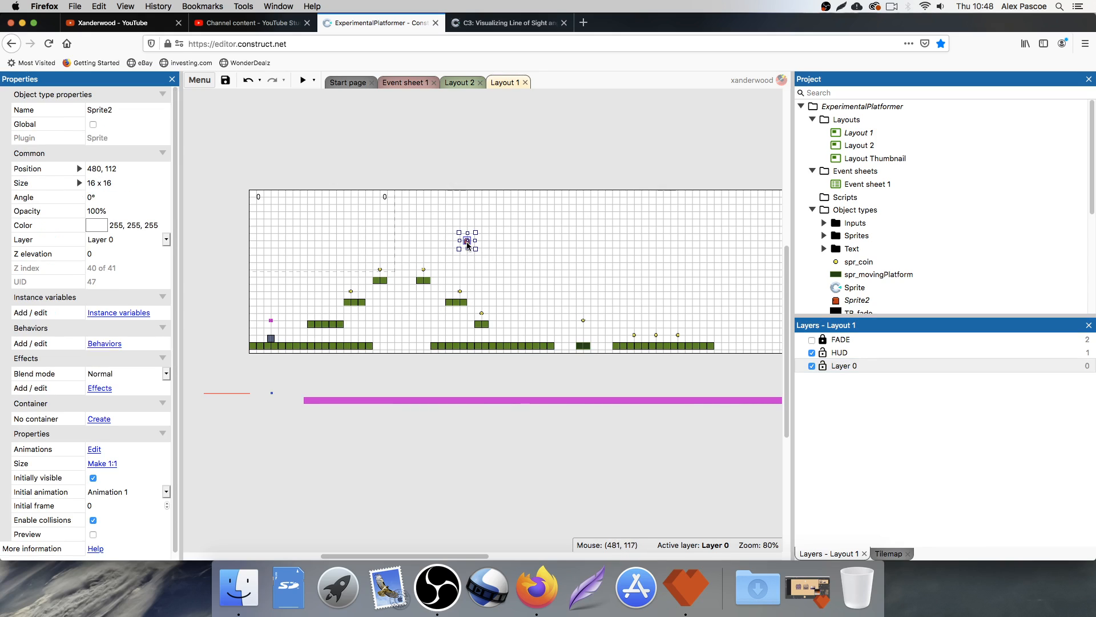
Step: Rename the enemy sprite object from its properties as spr_enemy1
left_click(128, 113)
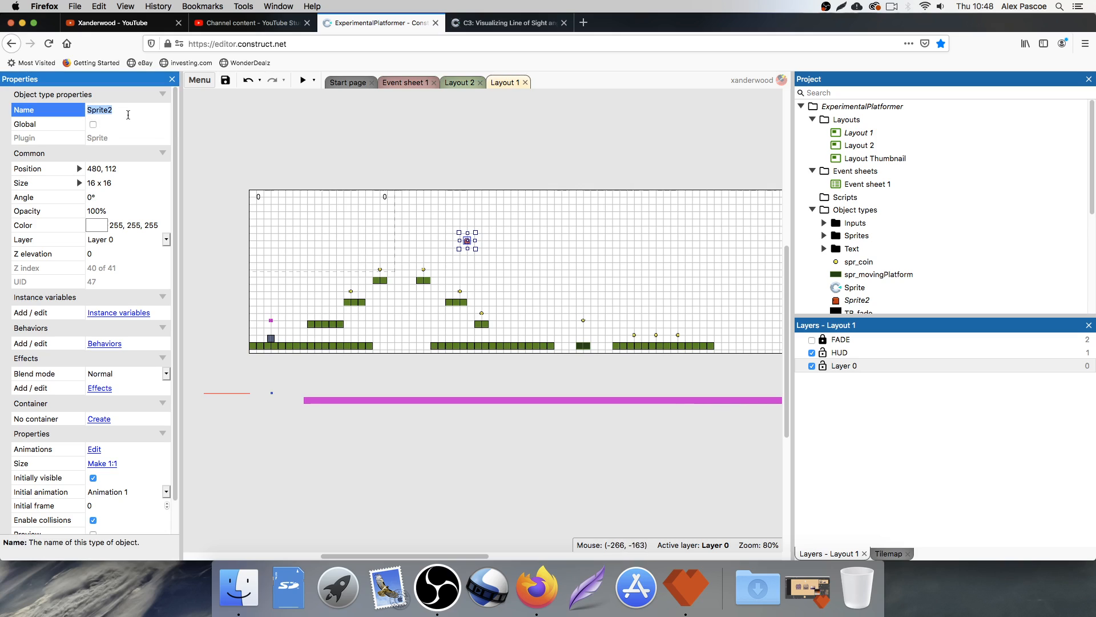
type("spr_enemi")
key("Return")
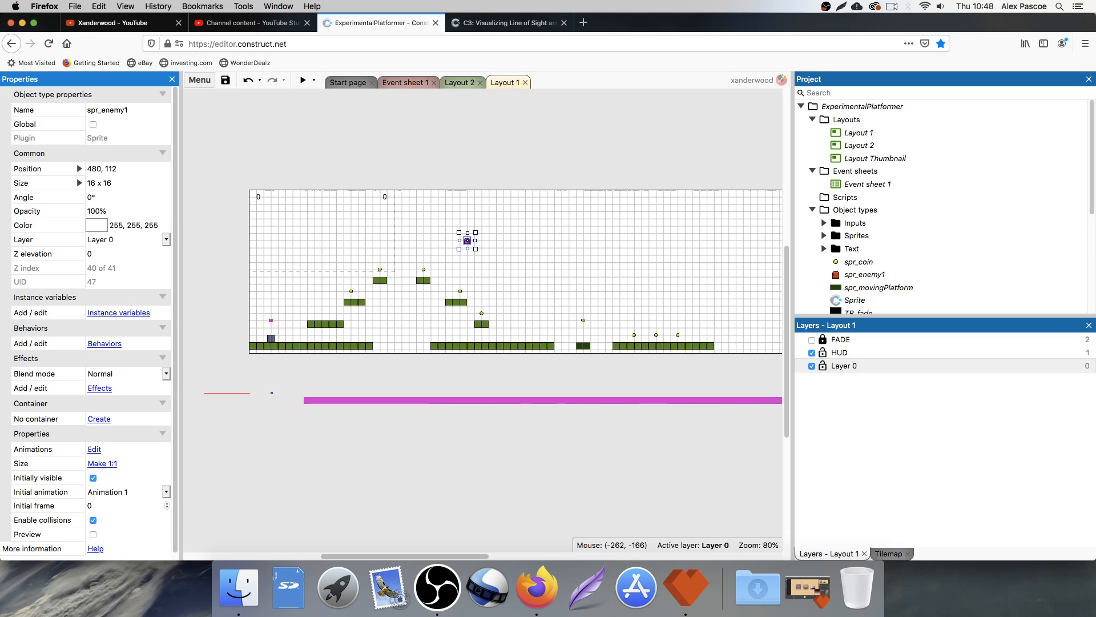
Step: Set the origin of spr_enemy1's animation frames to the bottom centre at 8, 16 and close the animations editor
double_click(468, 241)
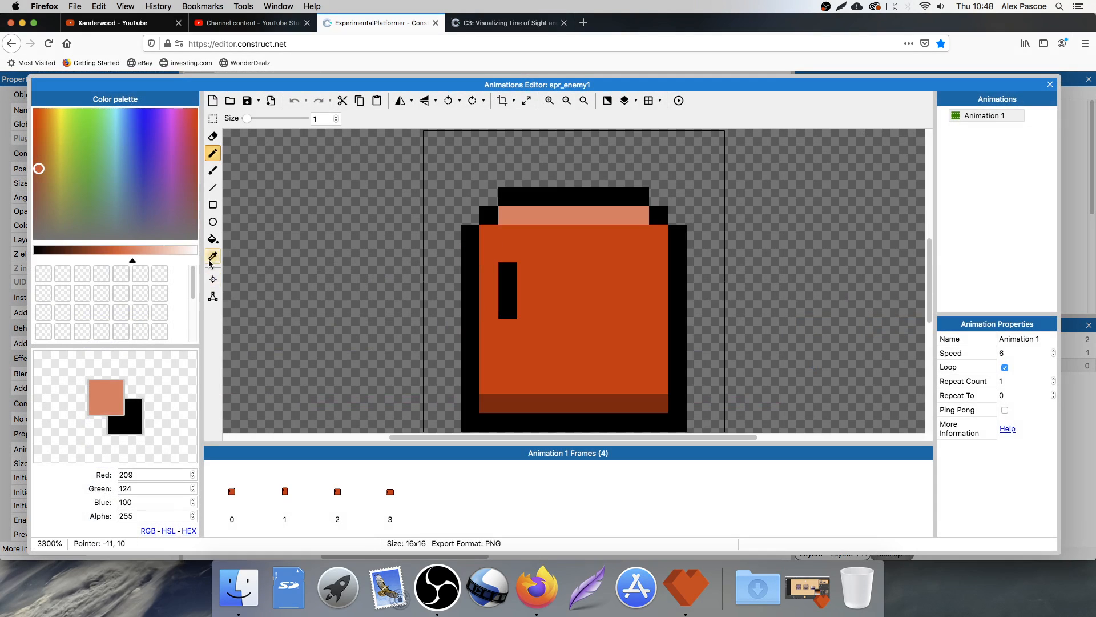
left_click(213, 279)
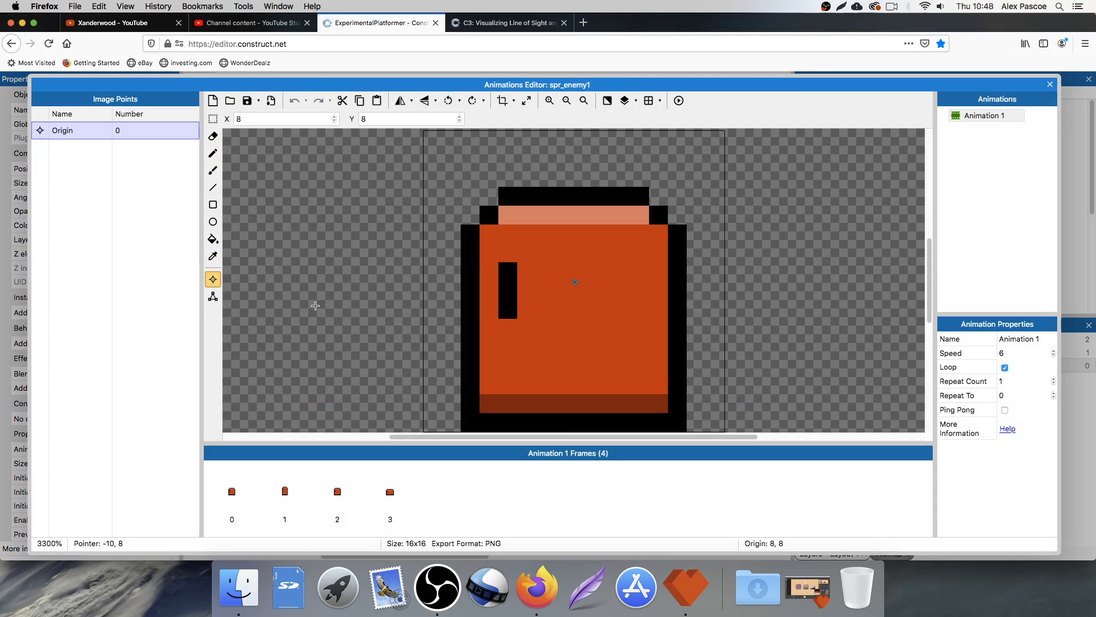
left_click(289, 493)
left_click(333, 507)
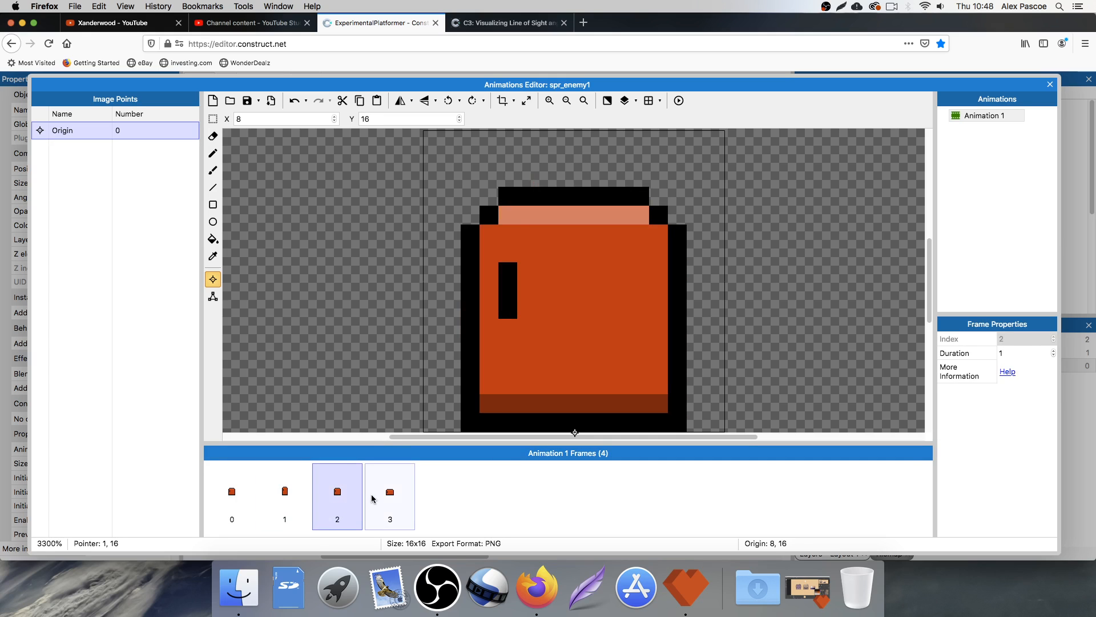
left_click(374, 498)
left_click(1051, 86)
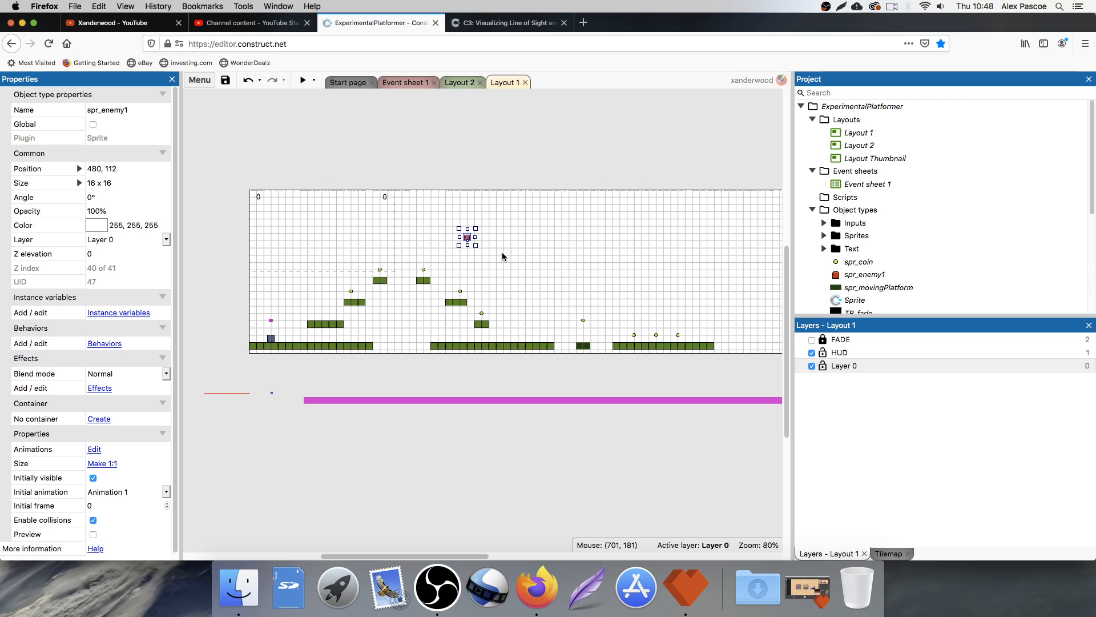
Step: Place the enemy on the ground platform beside the player at 96, 336 and preview the layout
left_click_drag(468, 240, 291, 341)
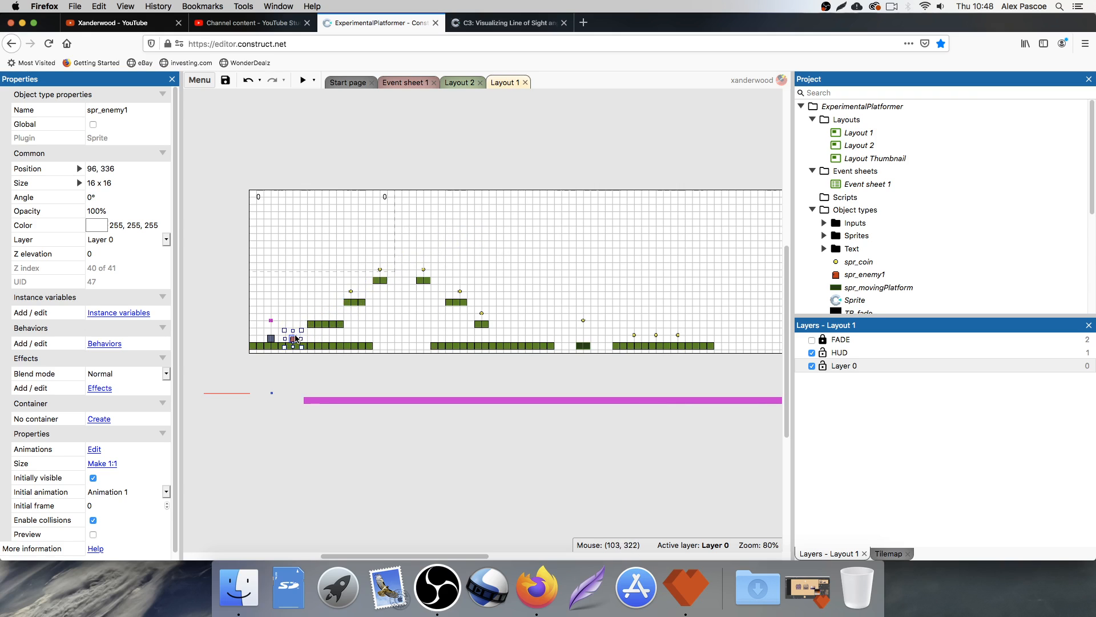
left_click(302, 80)
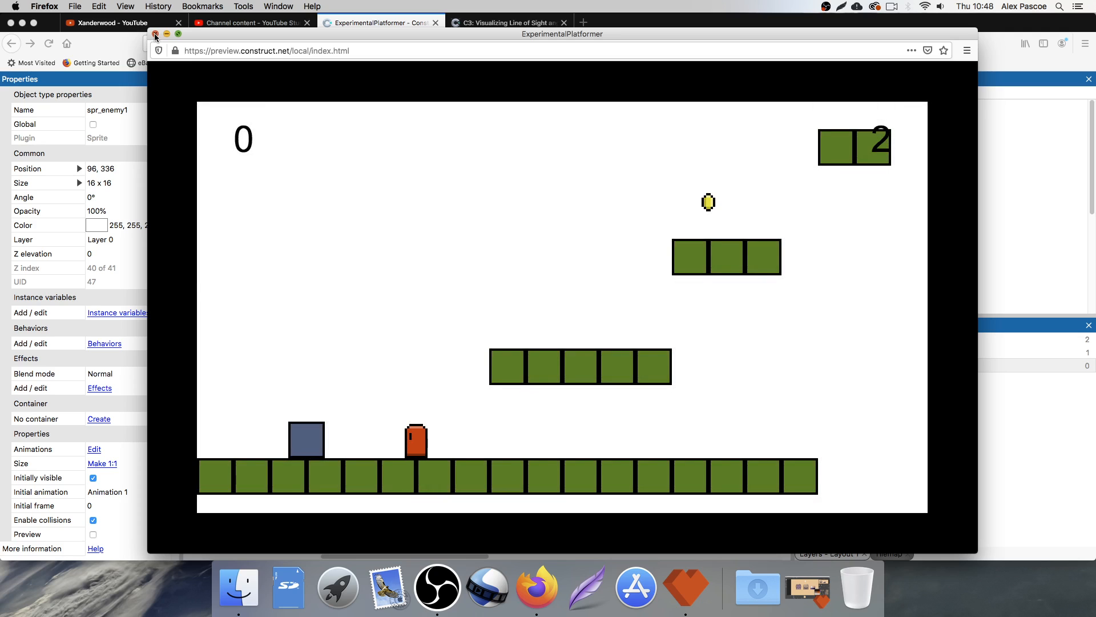
left_click(155, 34)
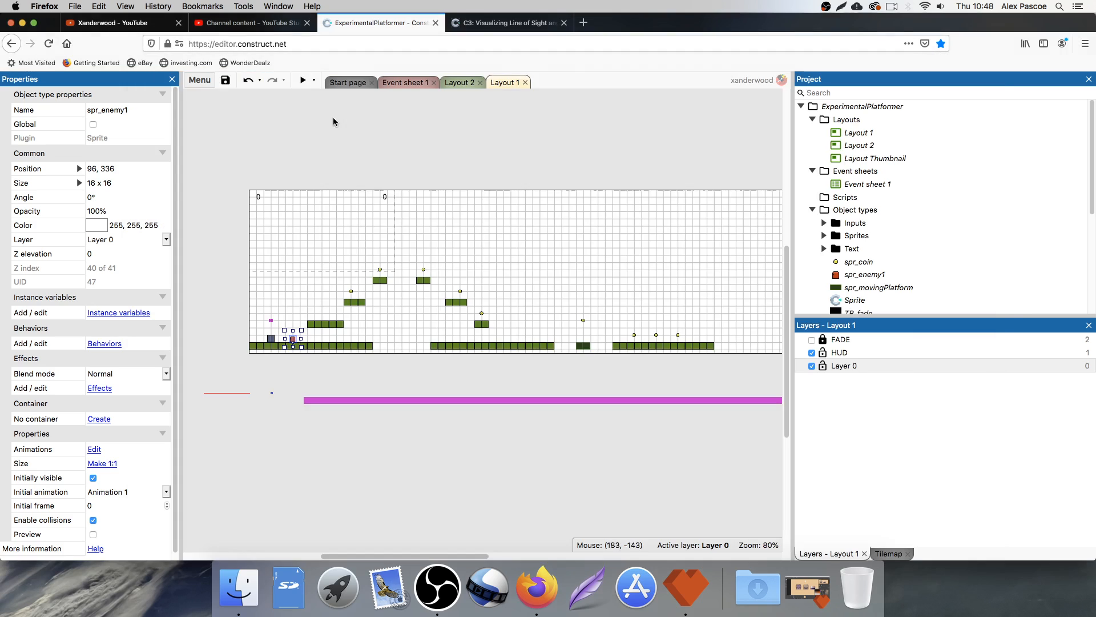
Step: Move the enemy along the ground to 128, 336 and add the Platform behavior to it
left_click(431, 193)
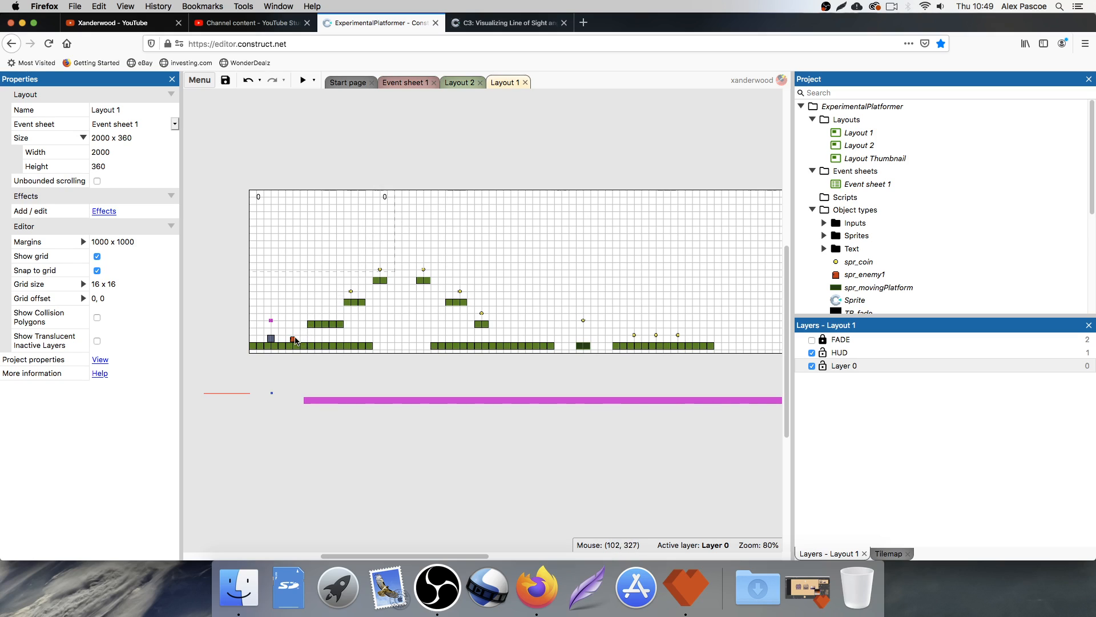
left_click_drag(295, 341, 310, 341)
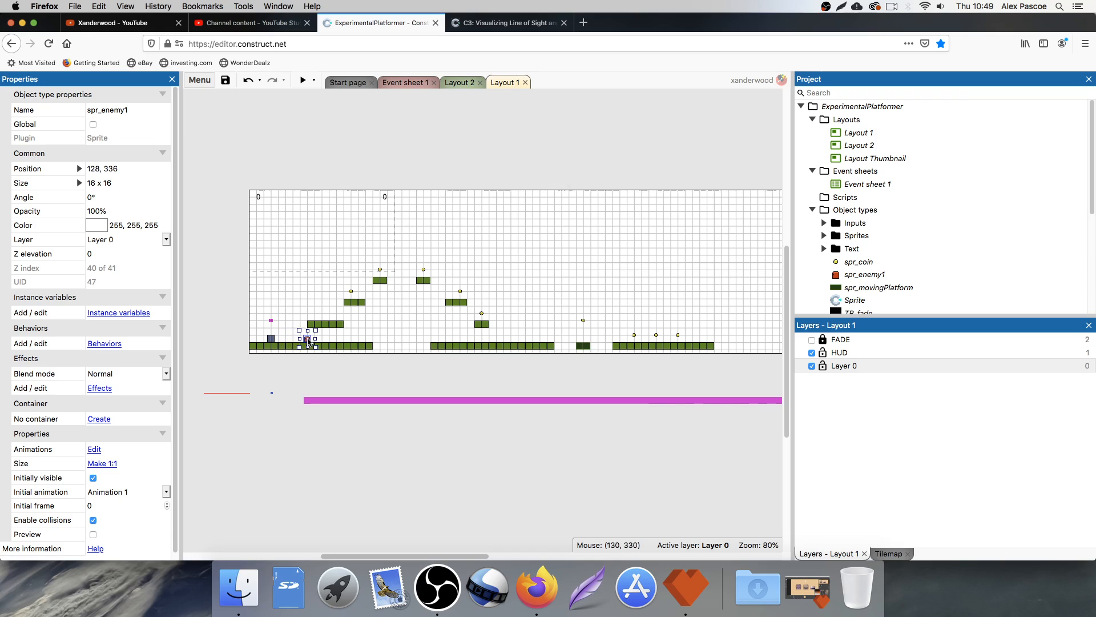
left_click(104, 343)
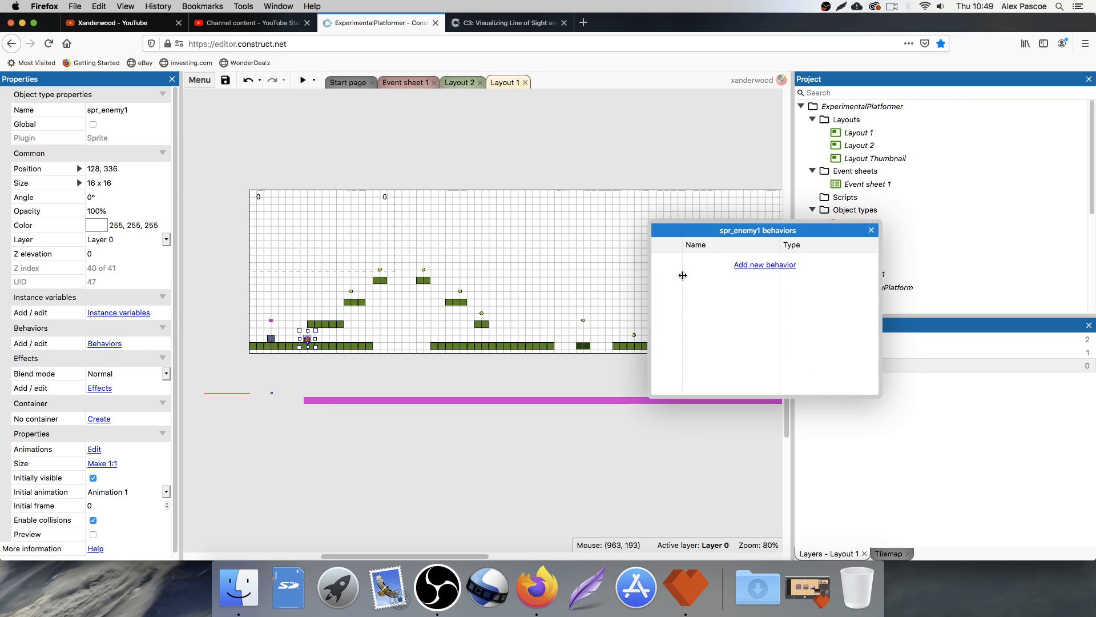
left_click(764, 264)
scroll(479, 312, "down", 4)
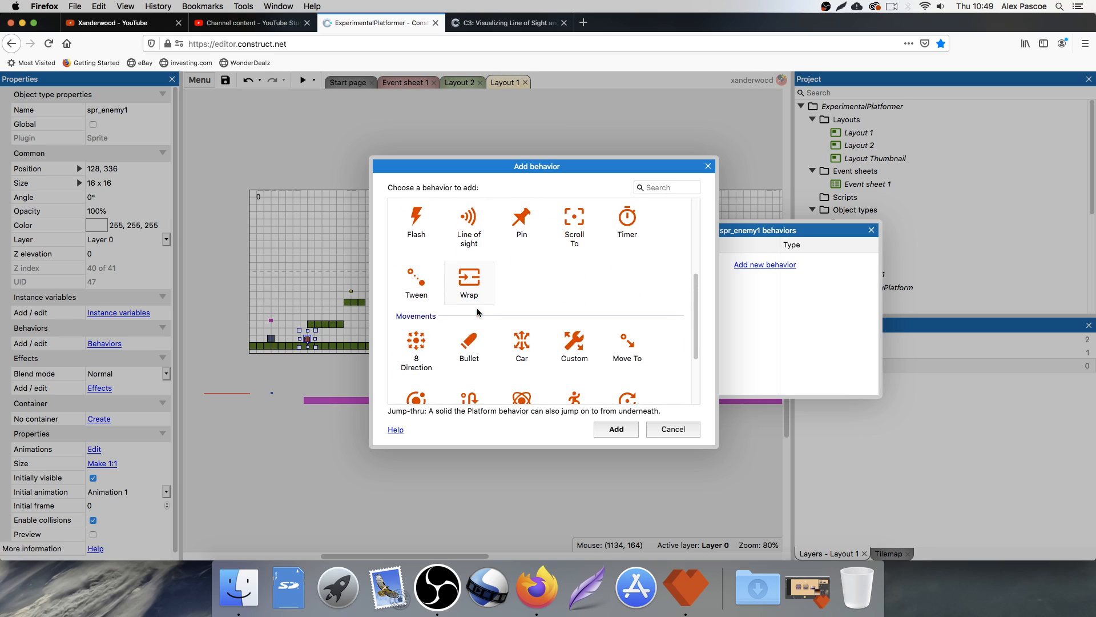
scroll(479, 313, "down", 2)
double_click(574, 343)
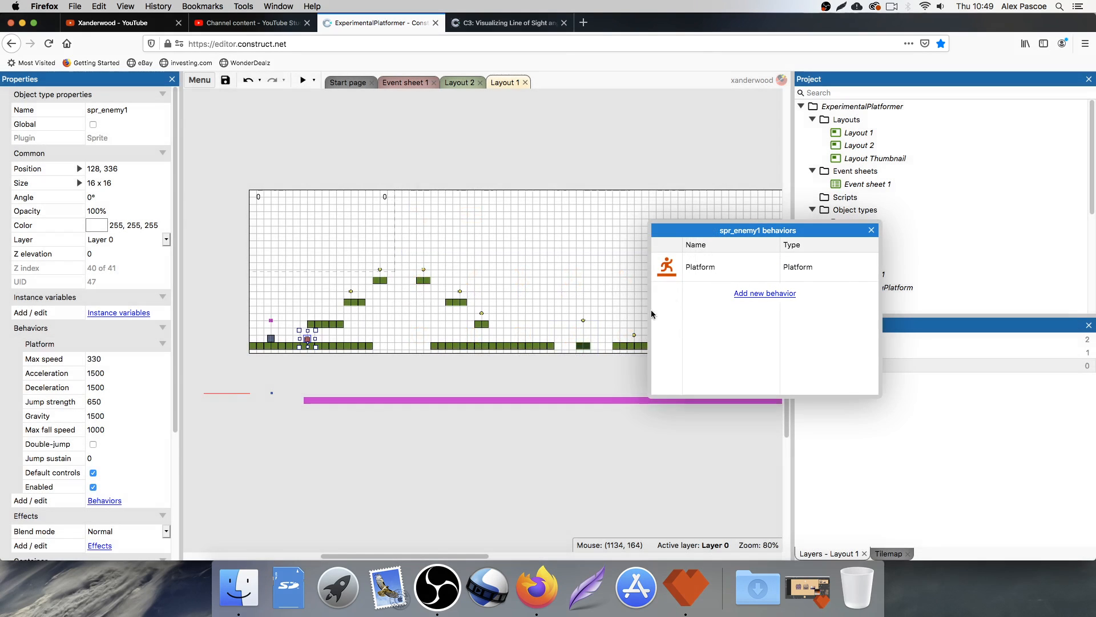
left_click(871, 230)
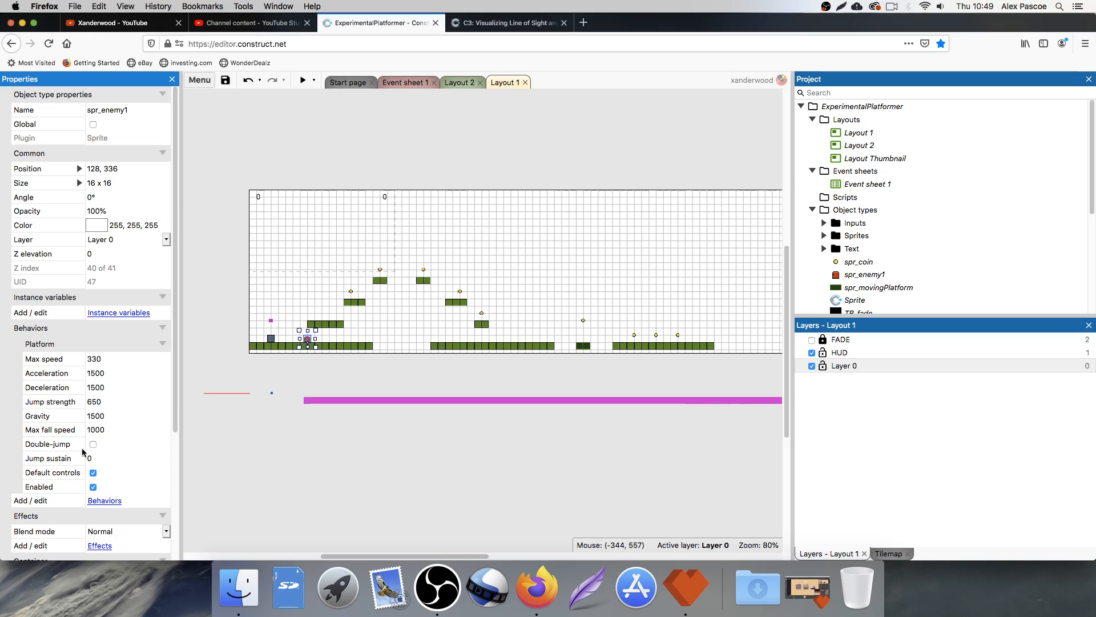
Step: Disable the default controls of the enemy's Platform behavior and set its max speed to 40
left_click(92, 474)
left_click(113, 358)
type("40")
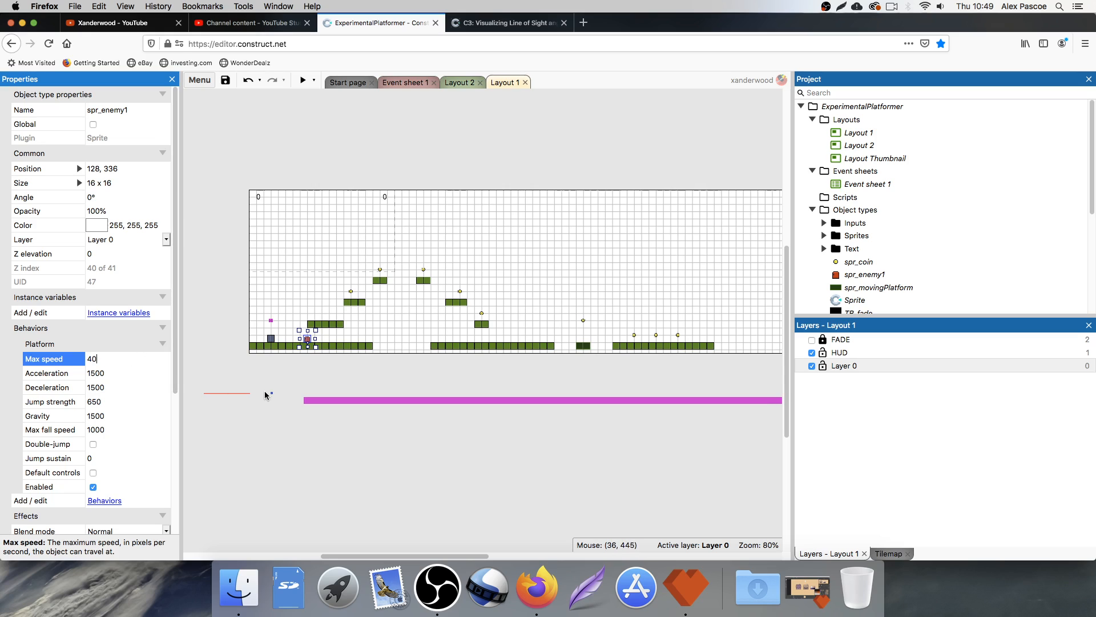
key("Tab")
left_click(332, 362)
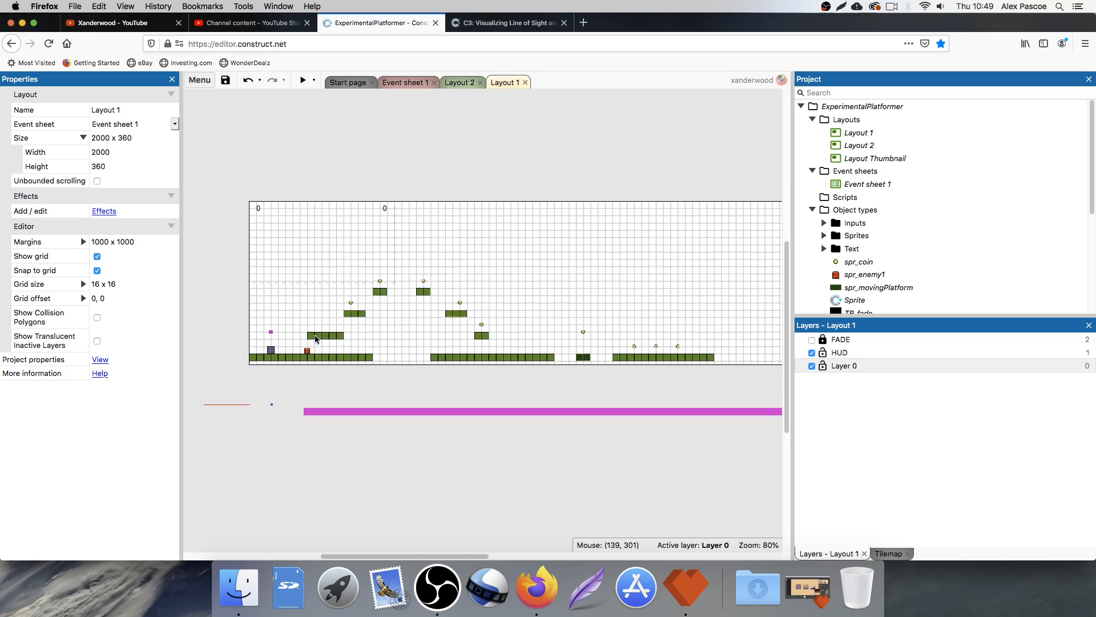
Step: Add a new event sheet to the project and name it enemies_e
scroll(313, 327, "down", 1)
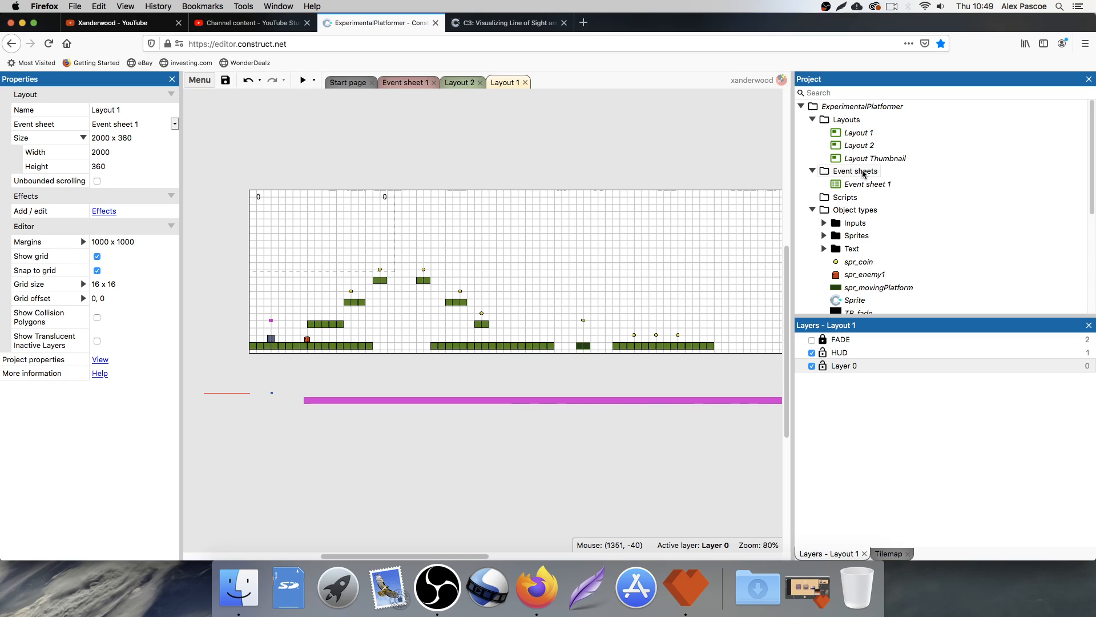
left_click(405, 82)
left_click(506, 83)
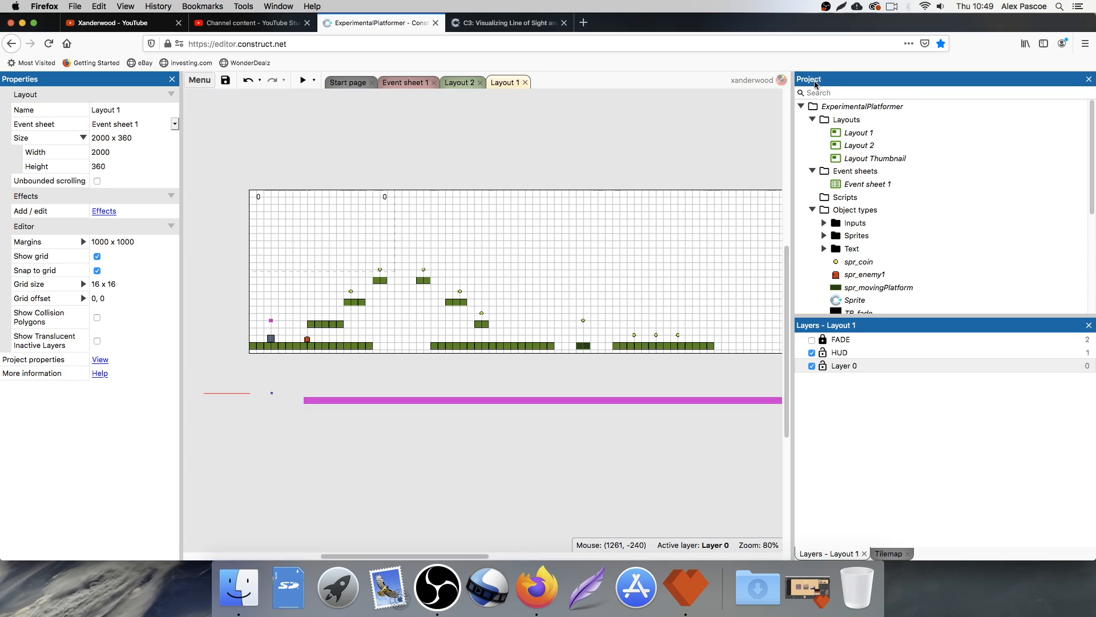
right_click(862, 171)
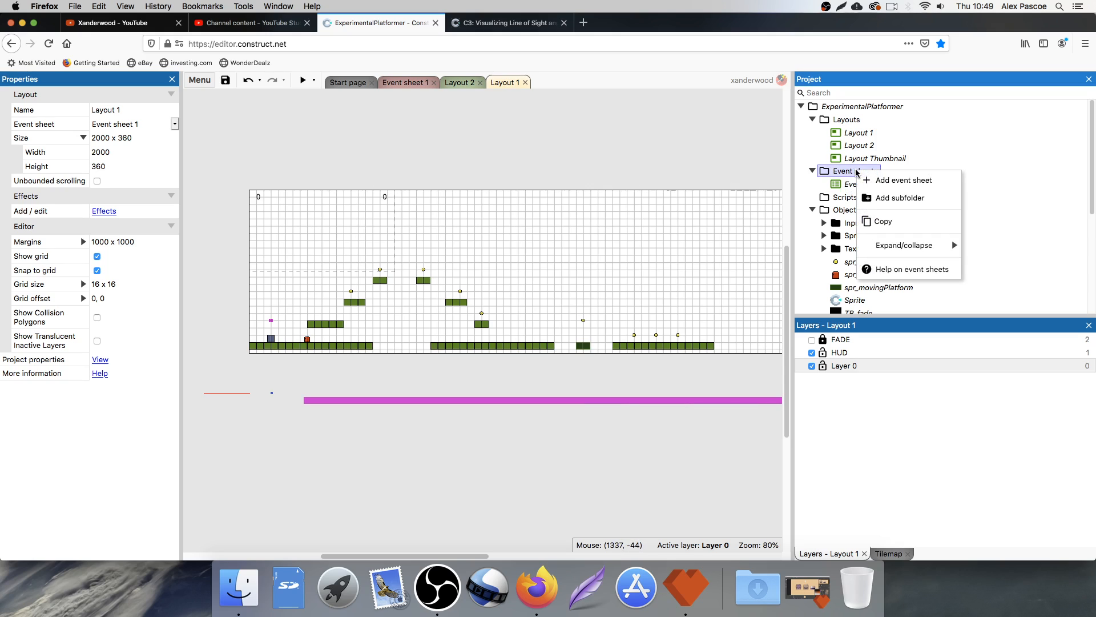
left_click(899, 180)
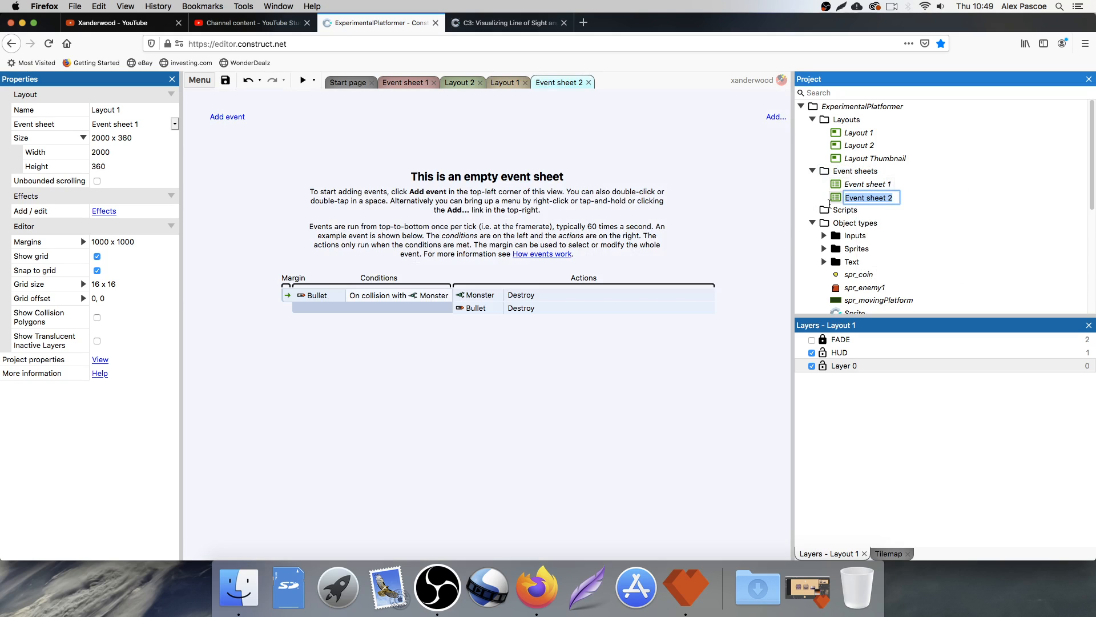
type("enemies_e")
key("Return")
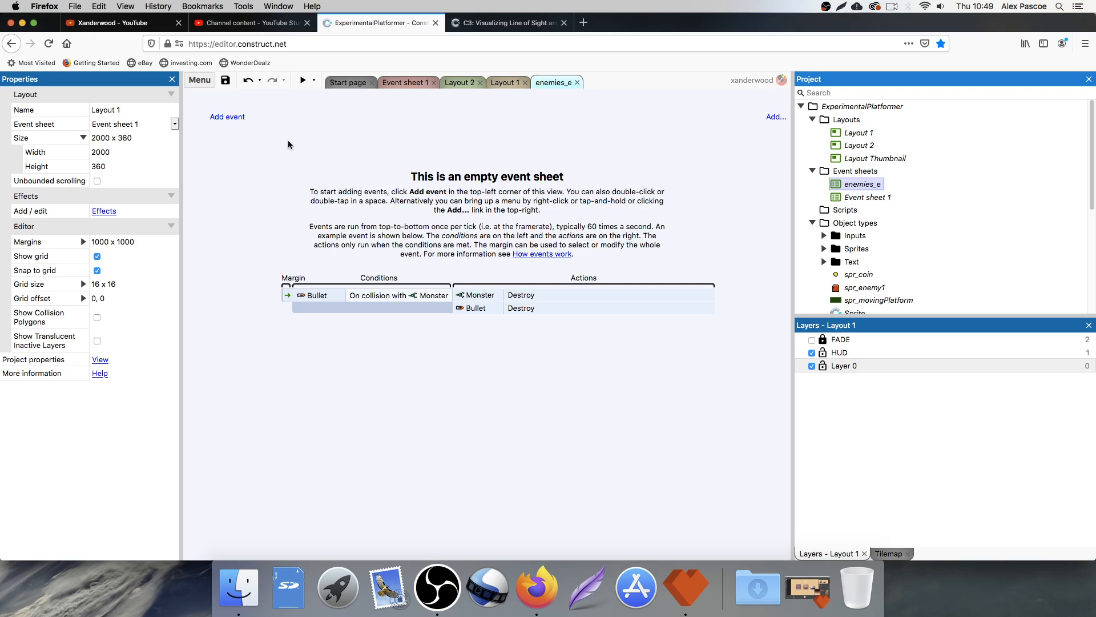
Step: Include the enemies_e event sheet in Event sheet 1
left_click(407, 86)
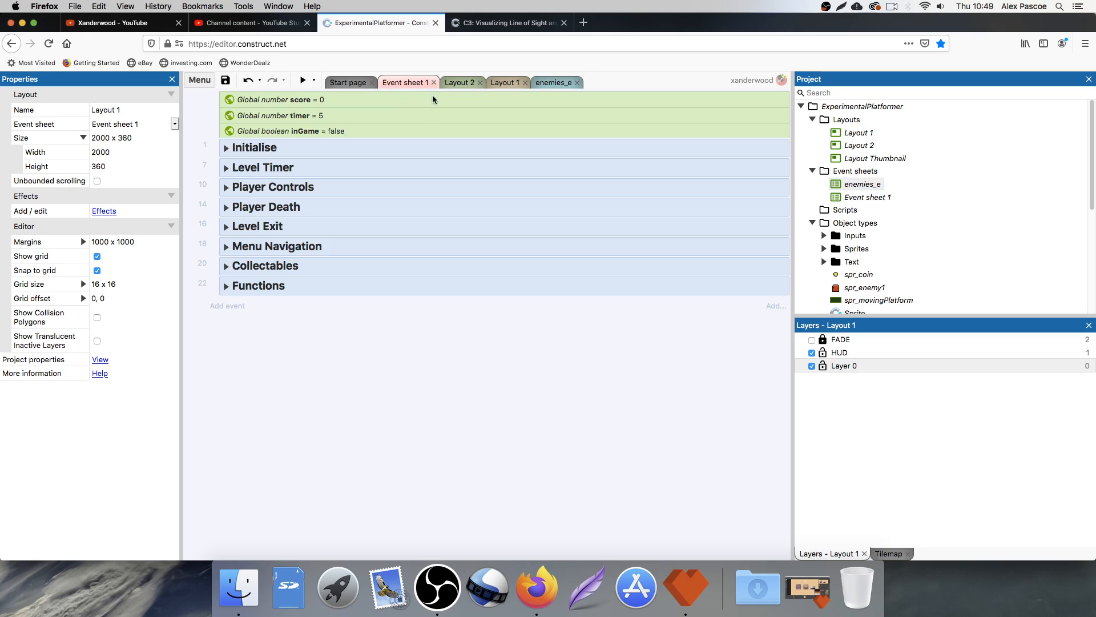
right_click(277, 344)
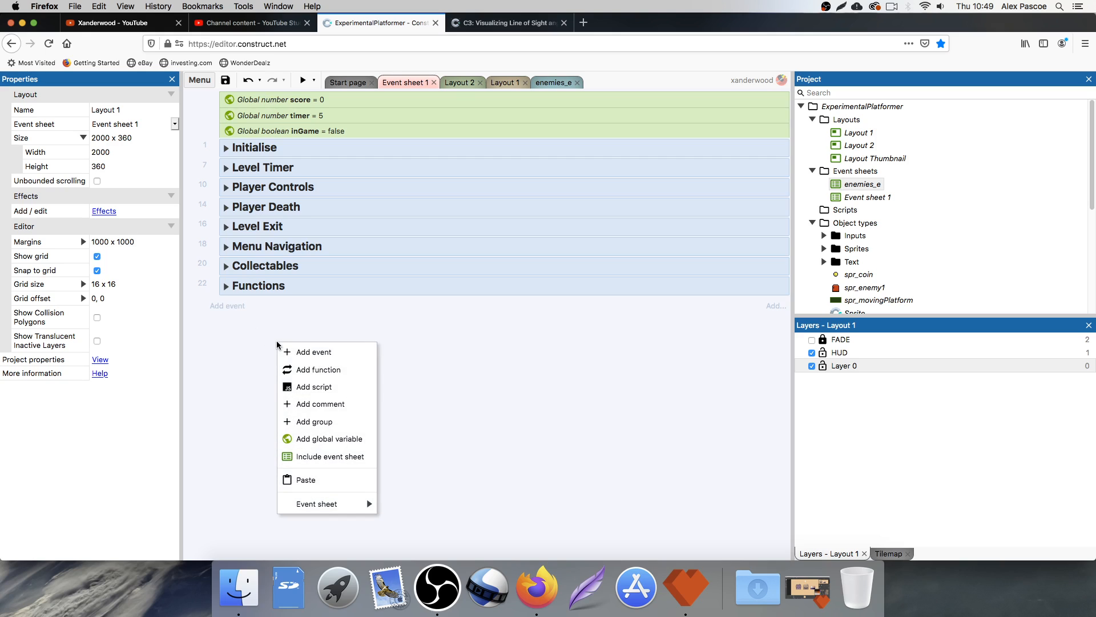
left_click(323, 458)
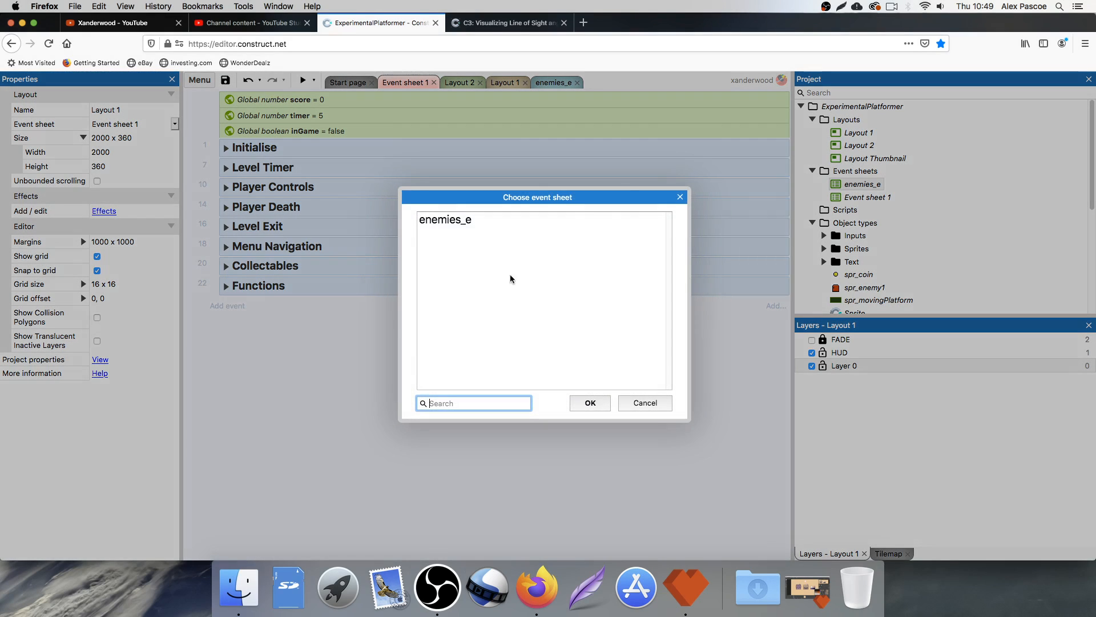
left_click(451, 220)
left_click(589, 402)
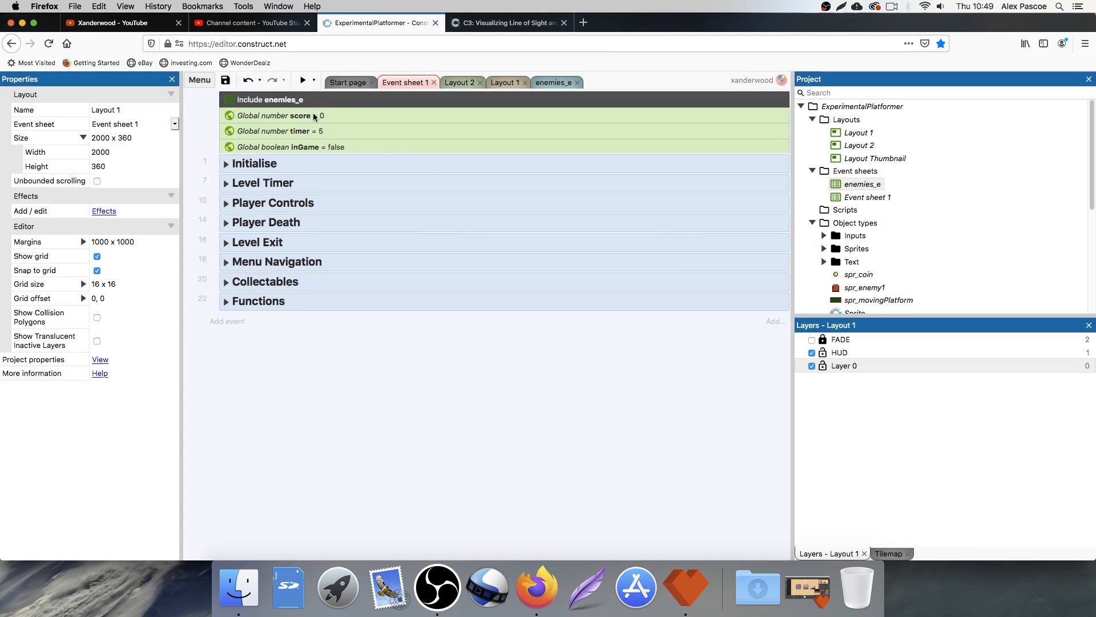
Step: Add an event with the System condition Every tick to the enemies_e event sheet
left_click(551, 82)
left_click(406, 84)
left_click(554, 81)
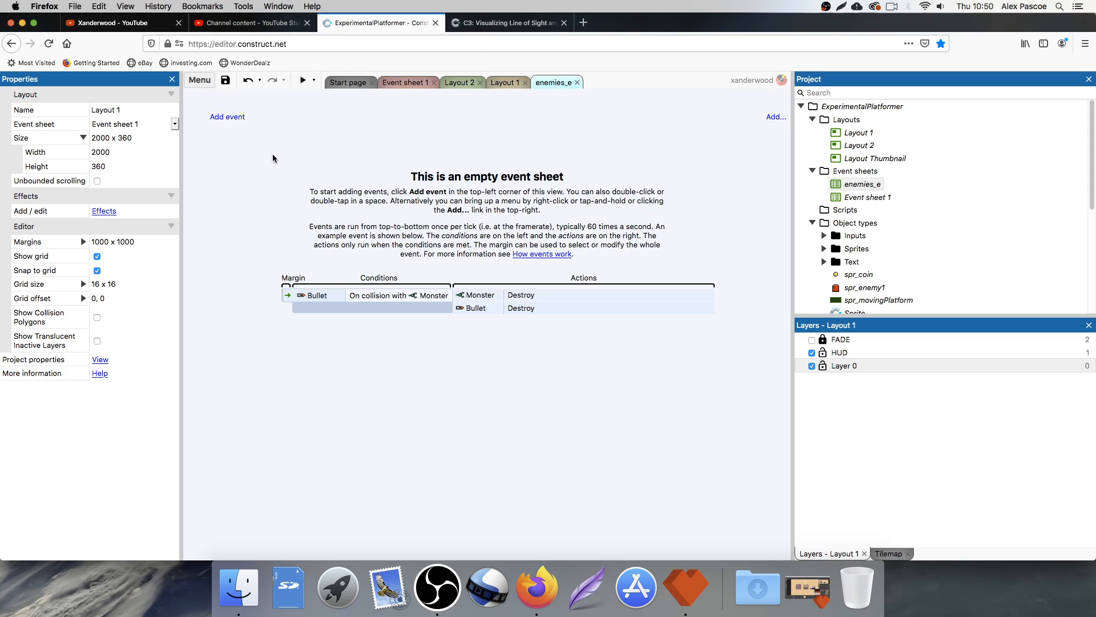
left_click(231, 117)
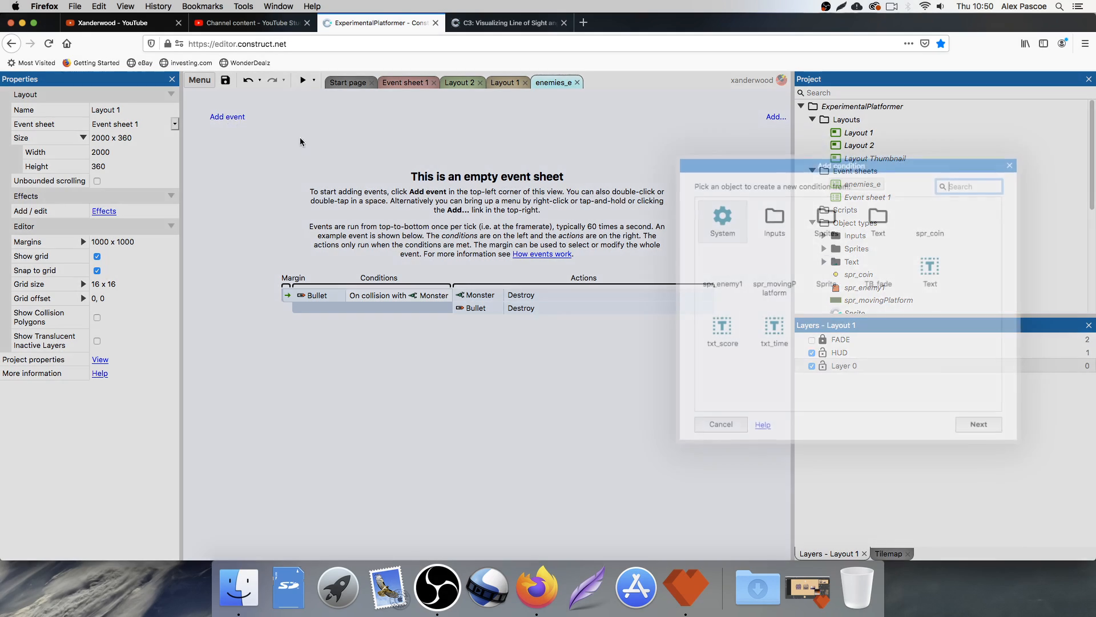
double_click(718, 223)
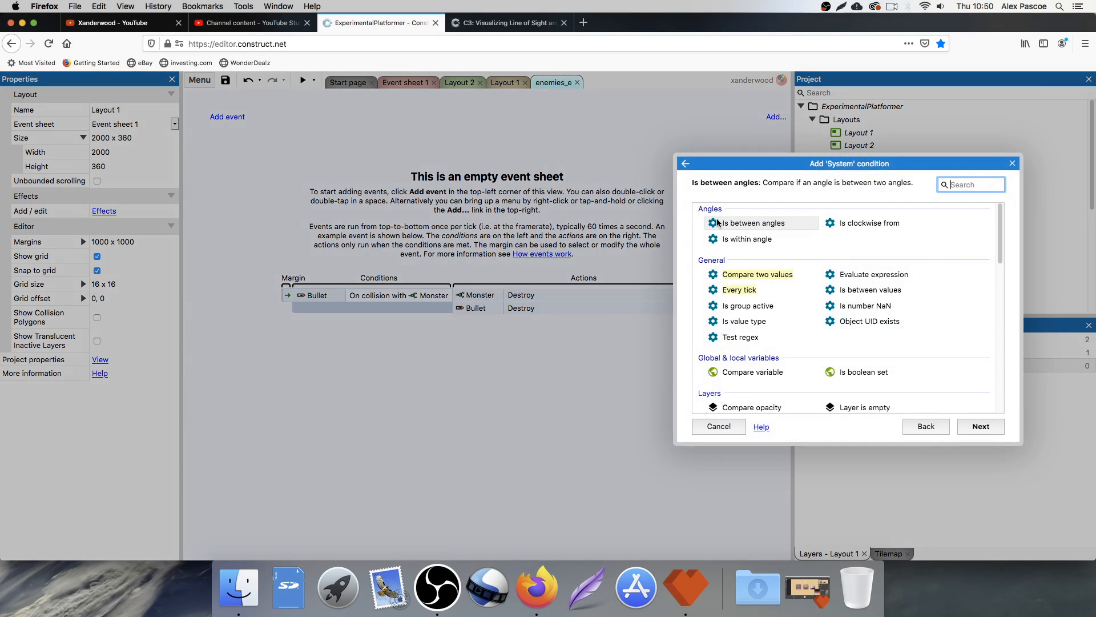
double_click(757, 290)
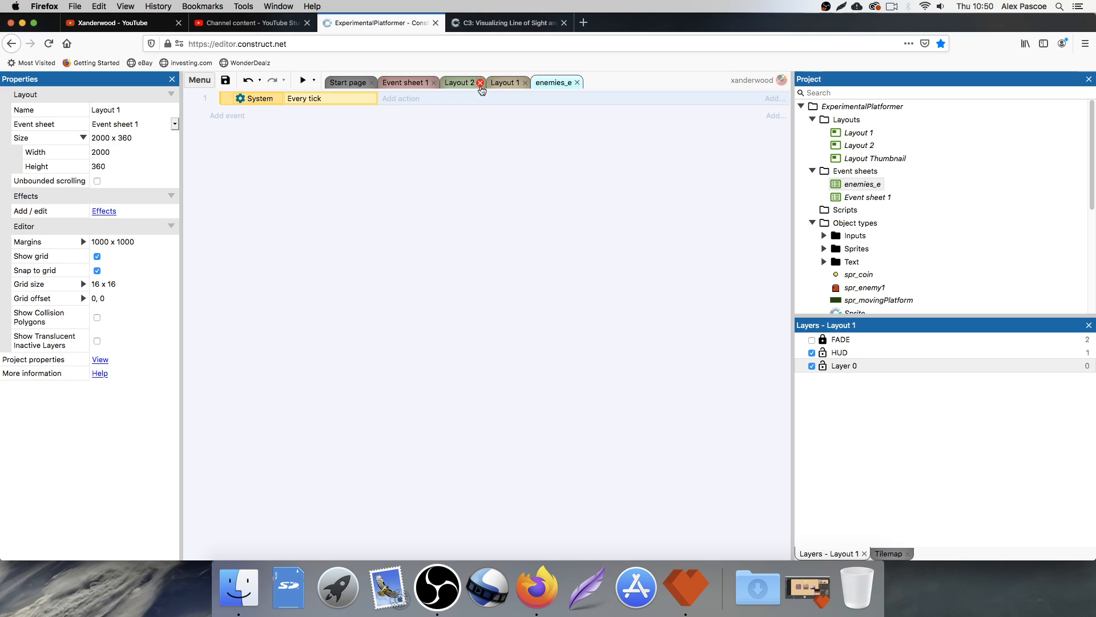
Step: Add a String instance variable named direction with the initial value left to spr_enemy1 in Layout 1
left_click(502, 82)
left_click(311, 342)
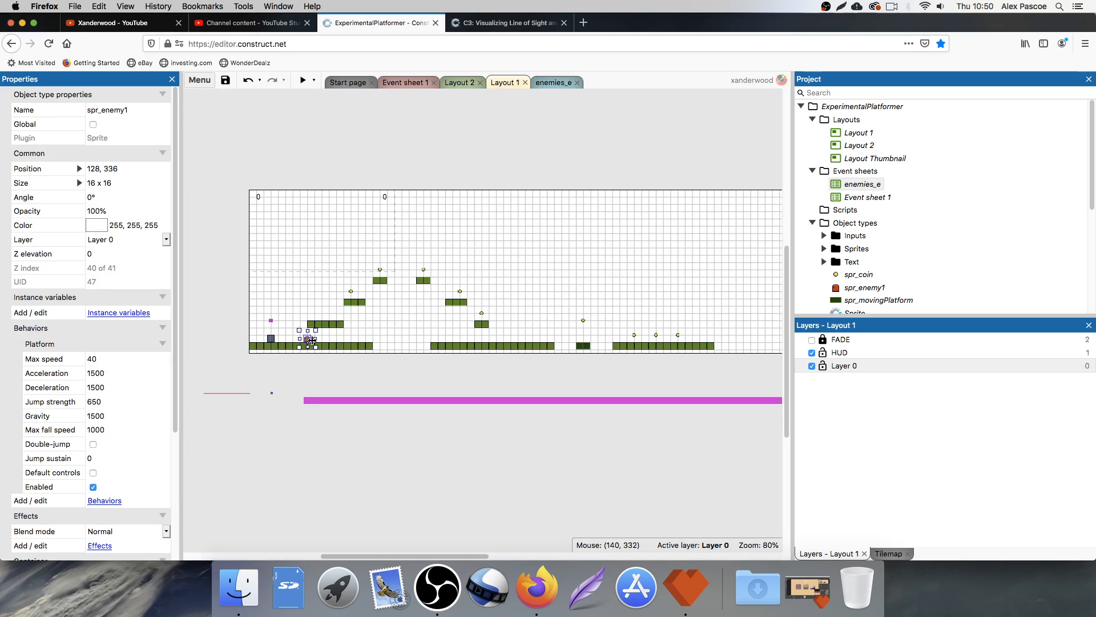
left_click(125, 314)
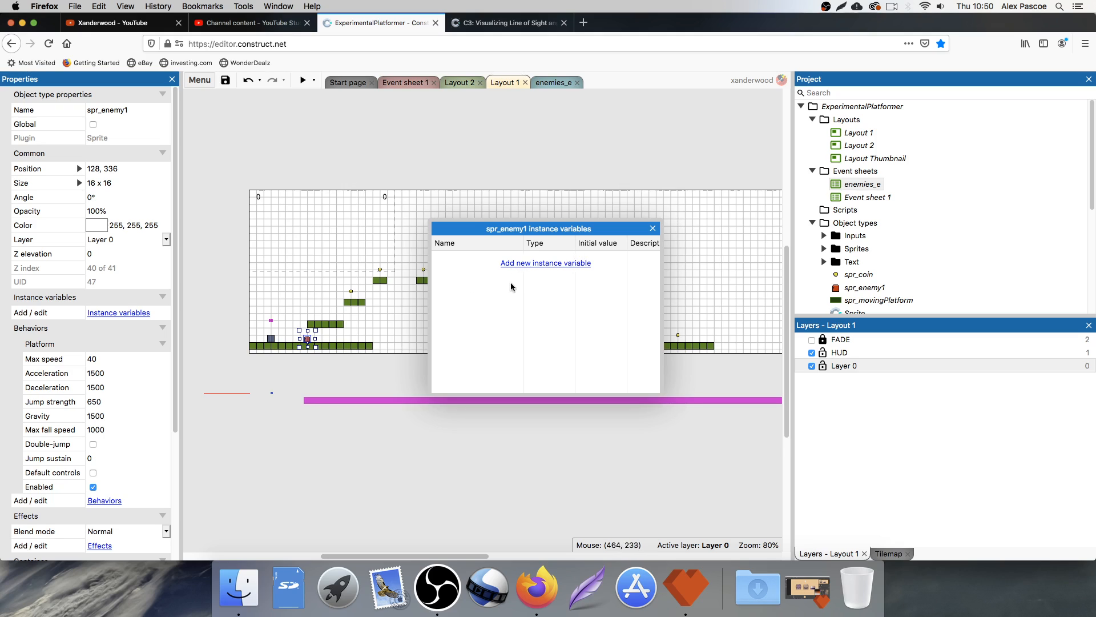
left_click(555, 263)
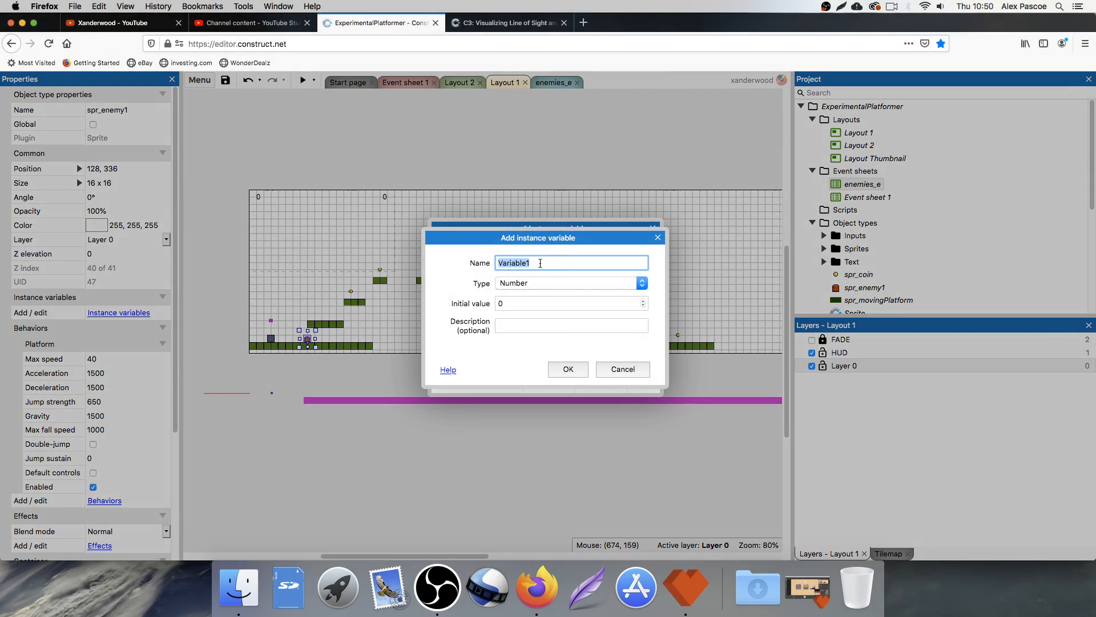
type("direction")
left_click(547, 281)
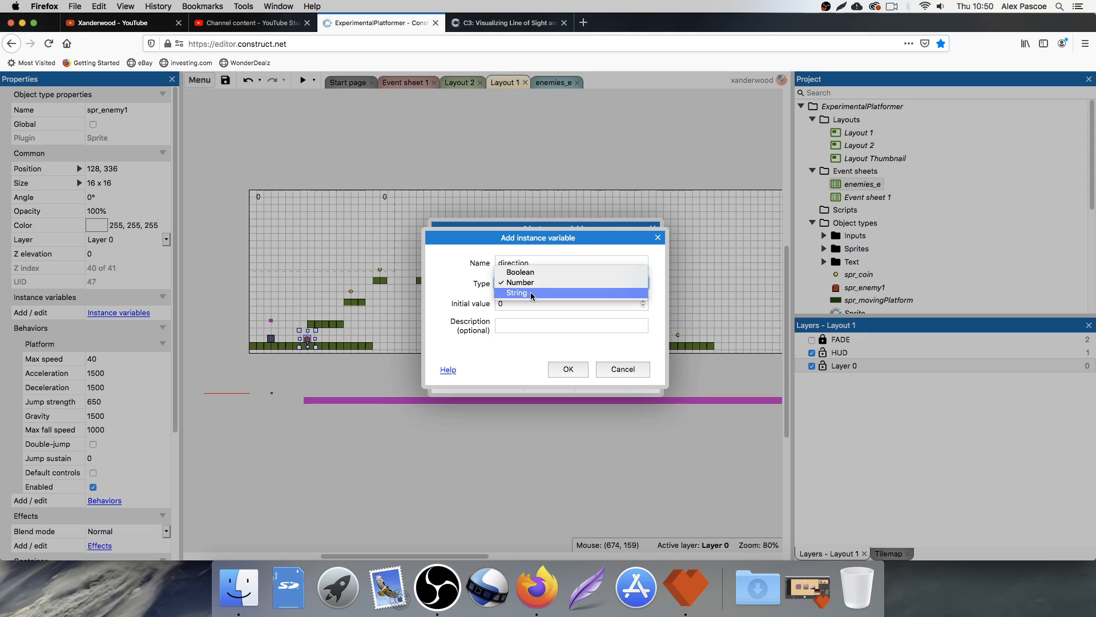
left_click(529, 296)
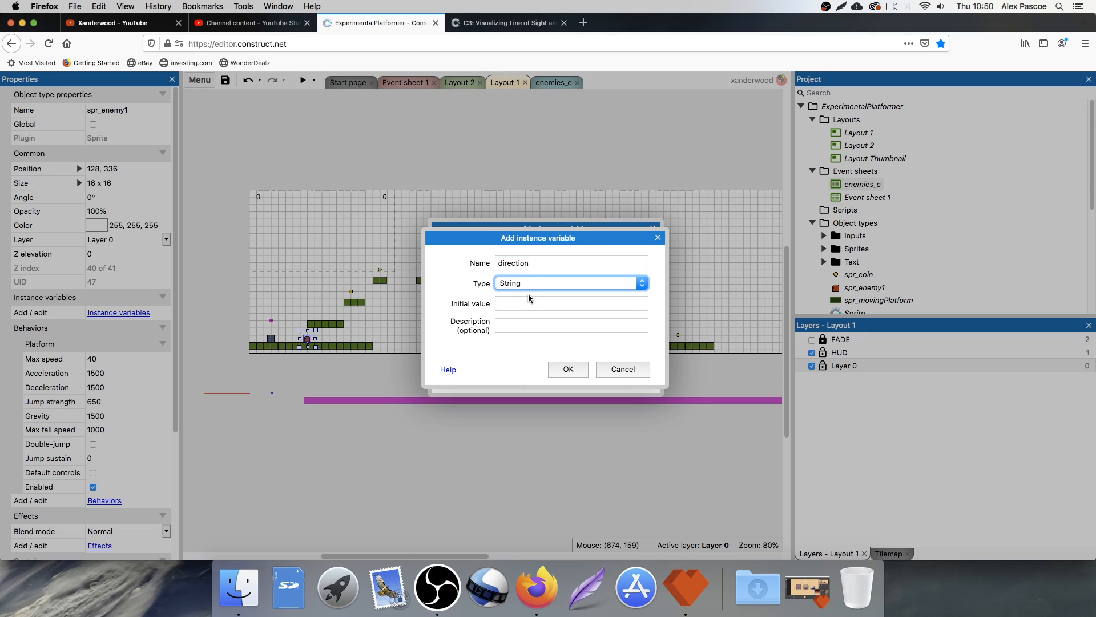
left_click(500, 304)
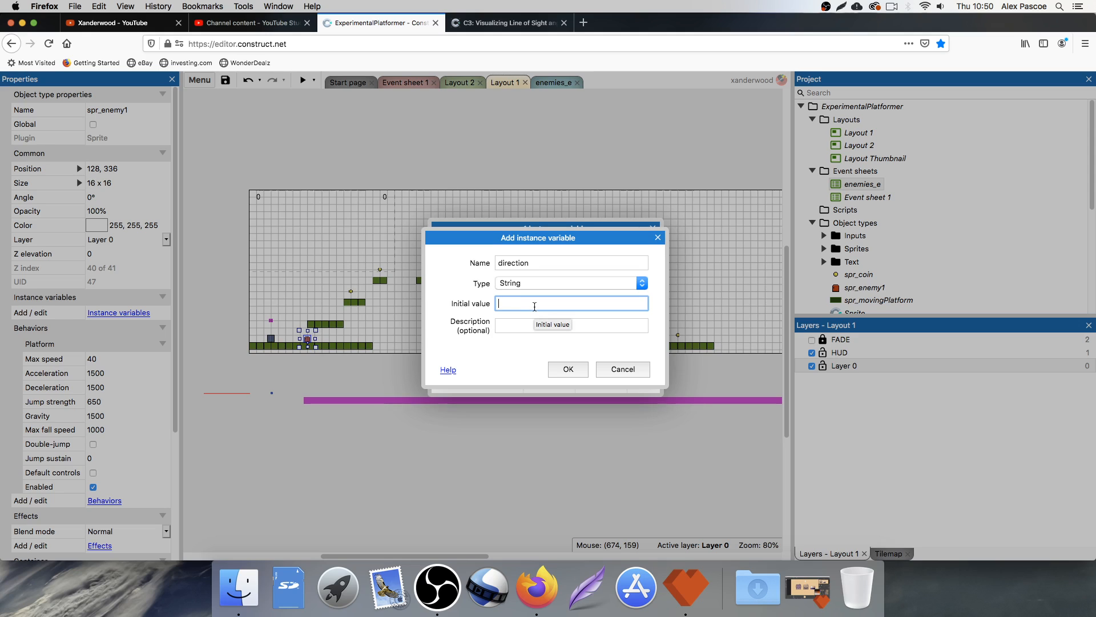
type("left")
key("Return")
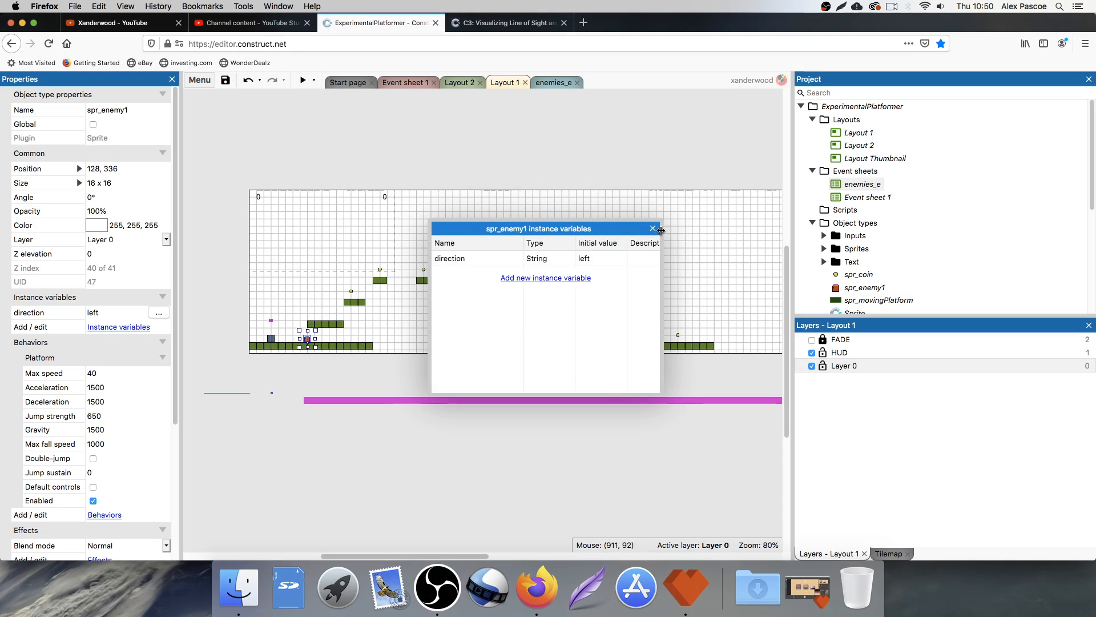
left_click(653, 228)
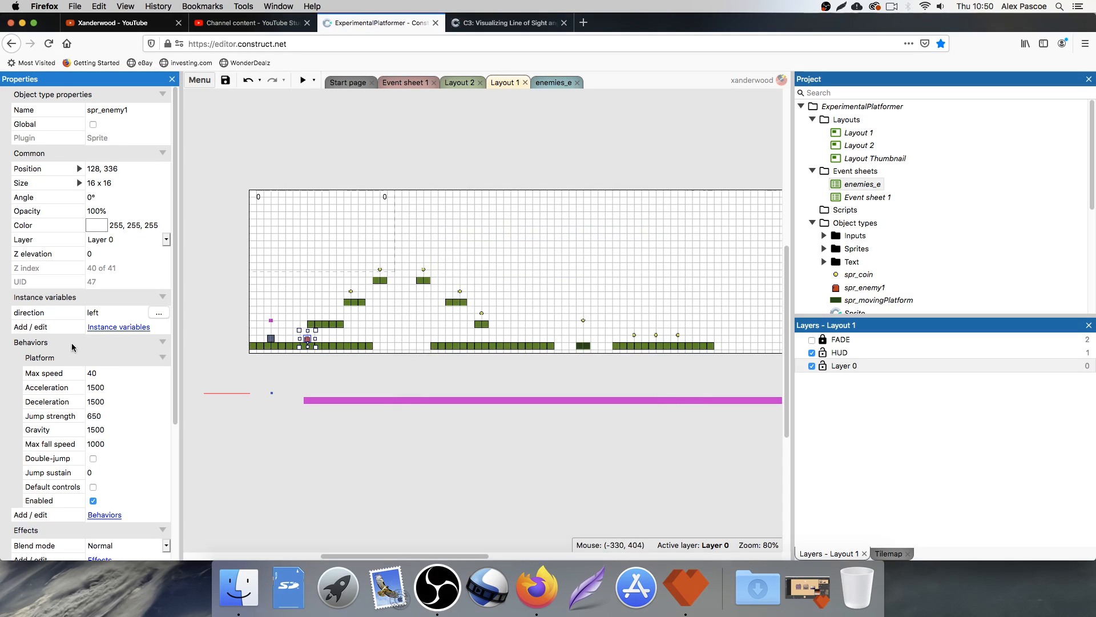
Step: Add a sub-event under Every tick in enemies_e that checks whether spr_enemy1's direction variable equals "left"
left_click(550, 83)
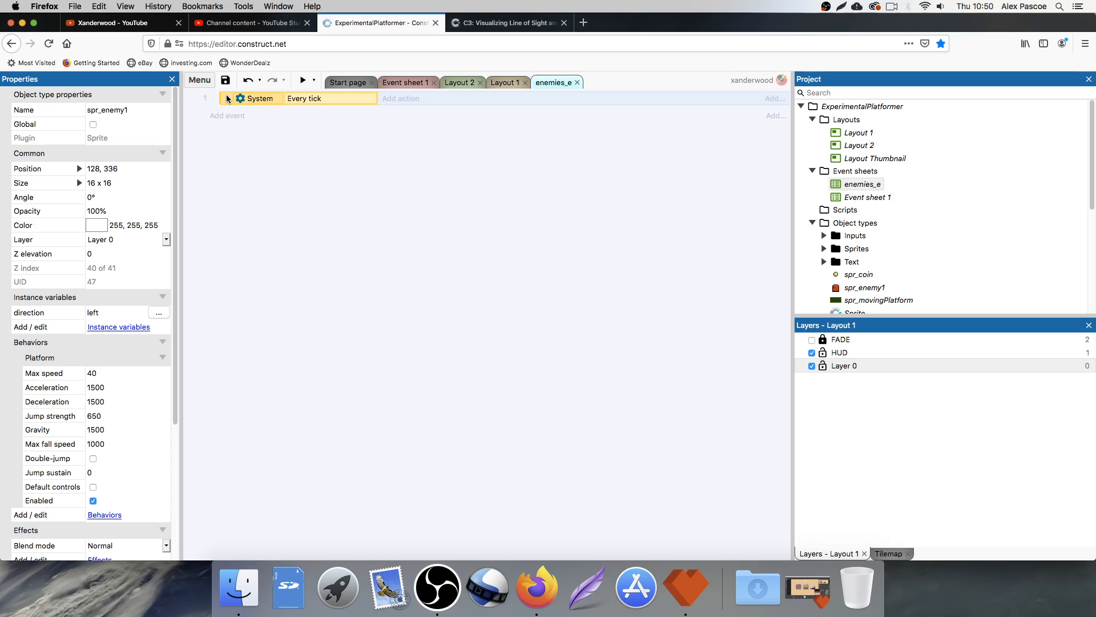
key("b")
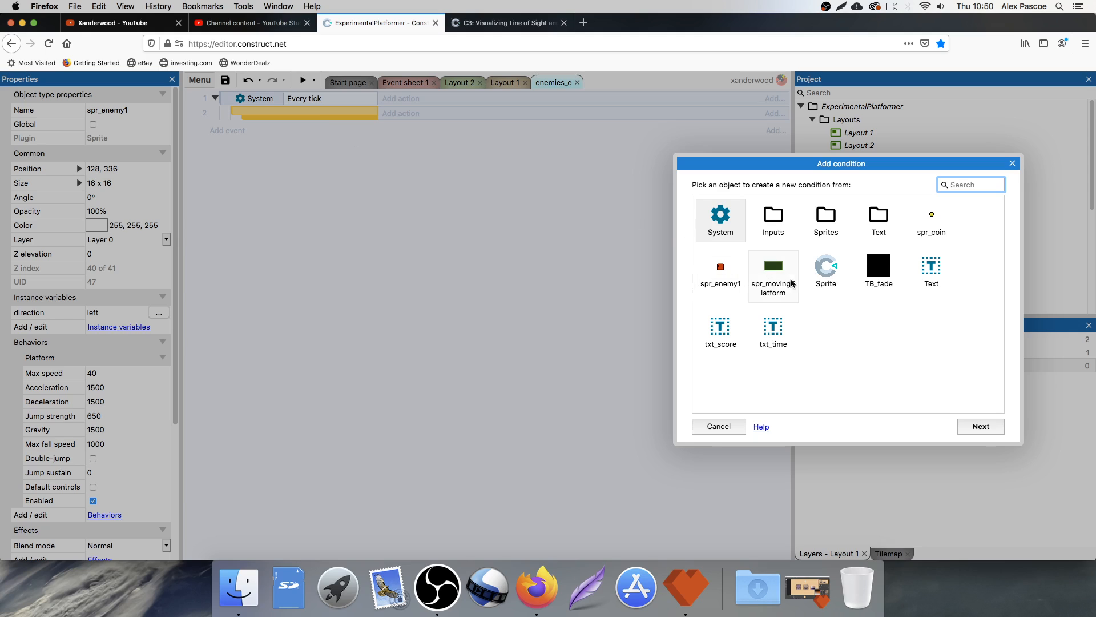
double_click(719, 268)
scroll(716, 271, "down", 4)
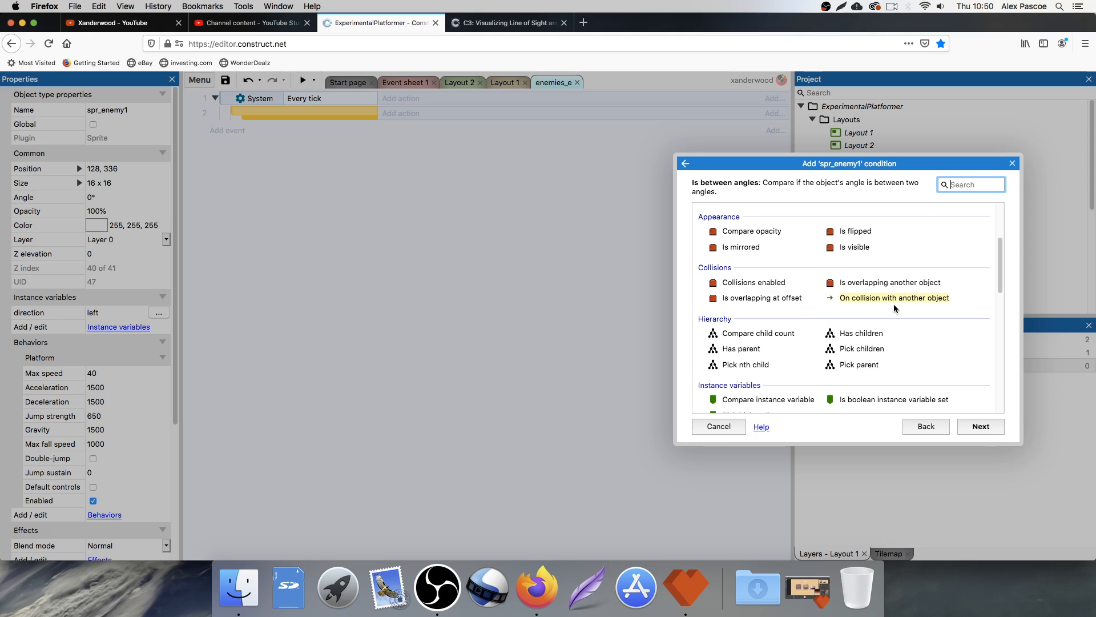
scroll(793, 289, "down", 3)
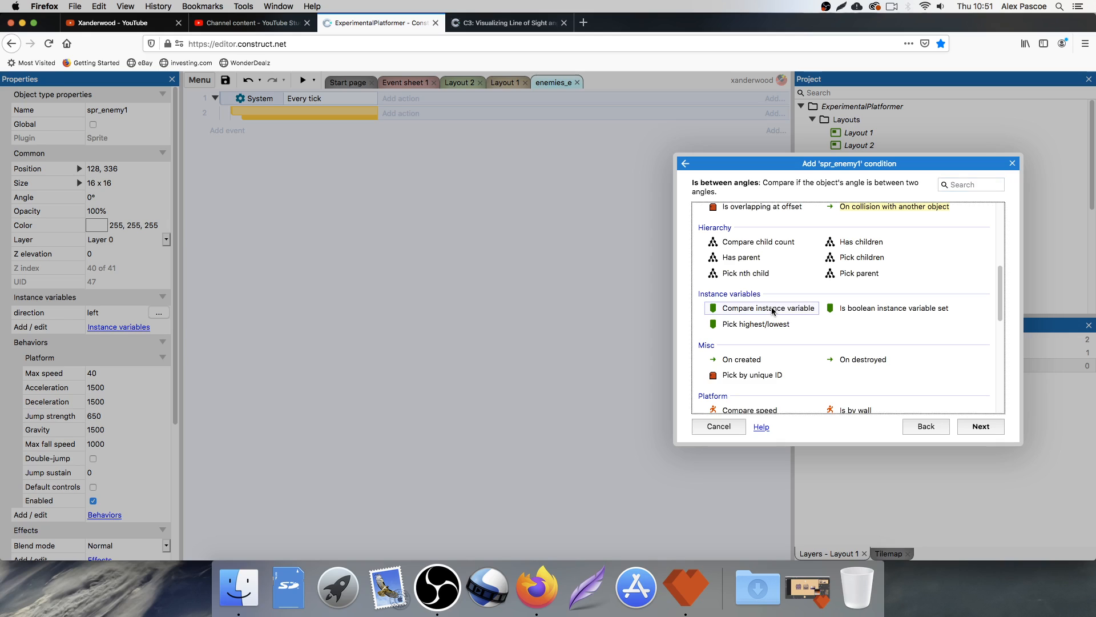
double_click(778, 311)
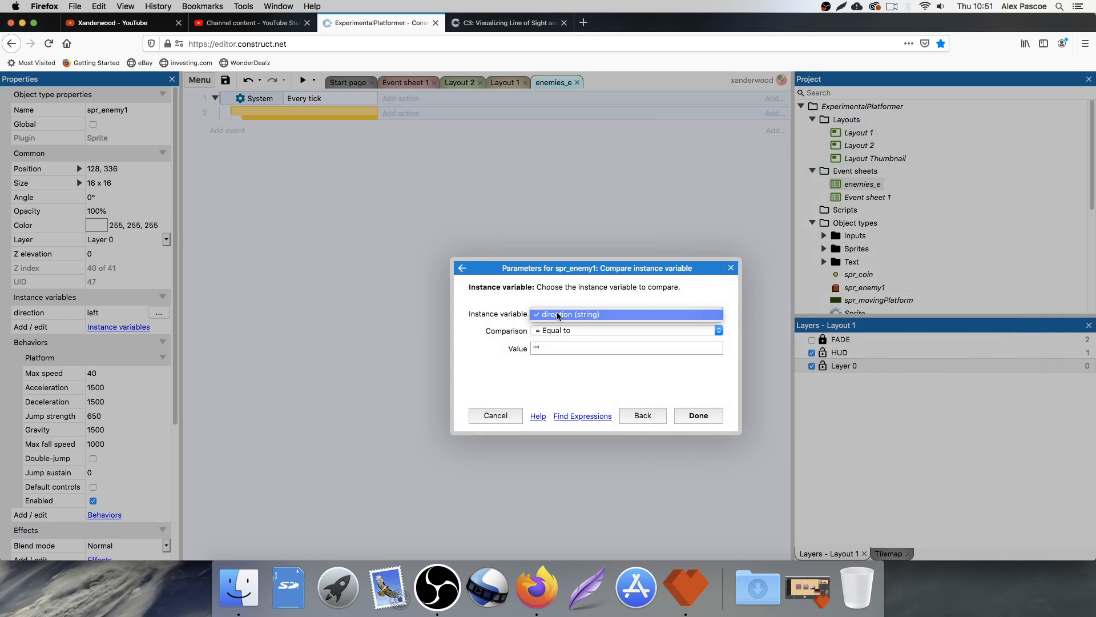
left_click(553, 316)
left_click(572, 300)
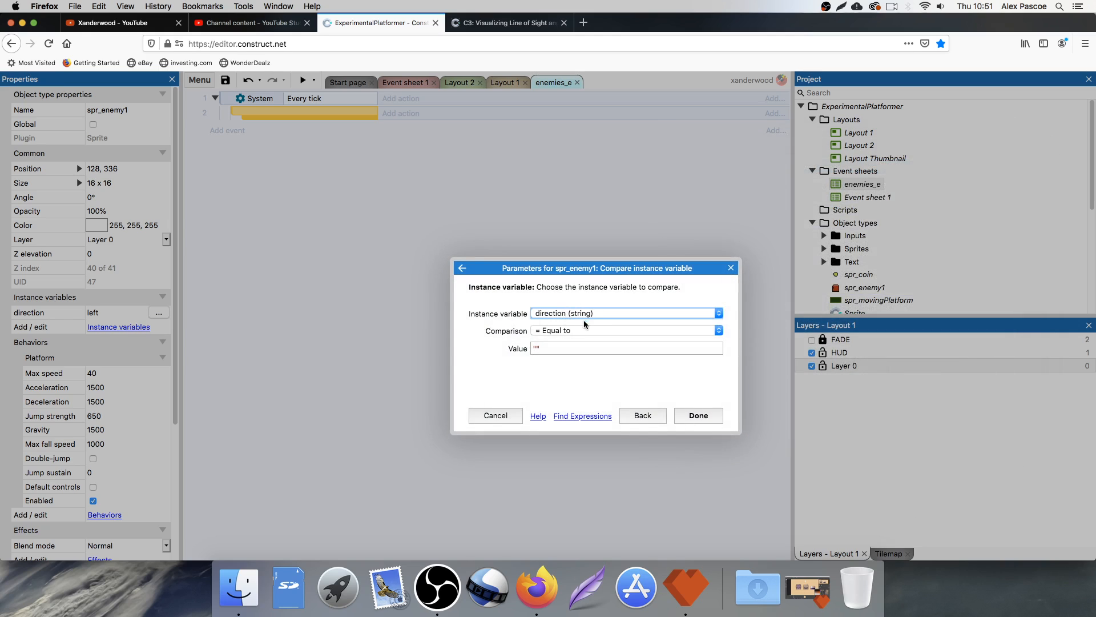
left_click(537, 347)
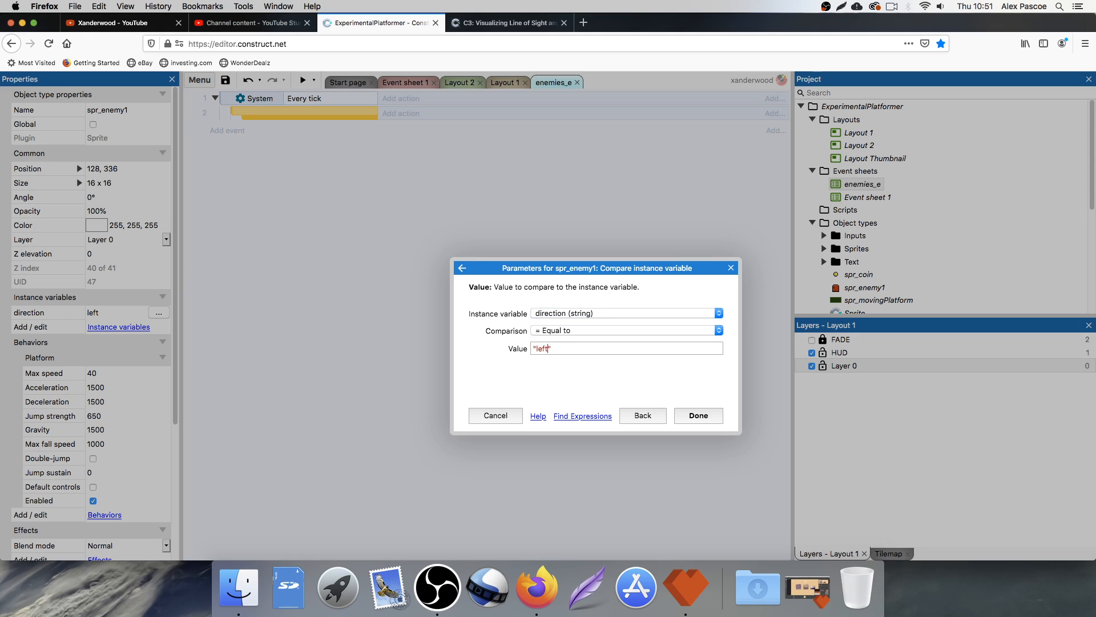
key("Return")
Step: Give the direction sub-event a spr_enemy1 Platform action that simulates the Left control
left_click(400, 113)
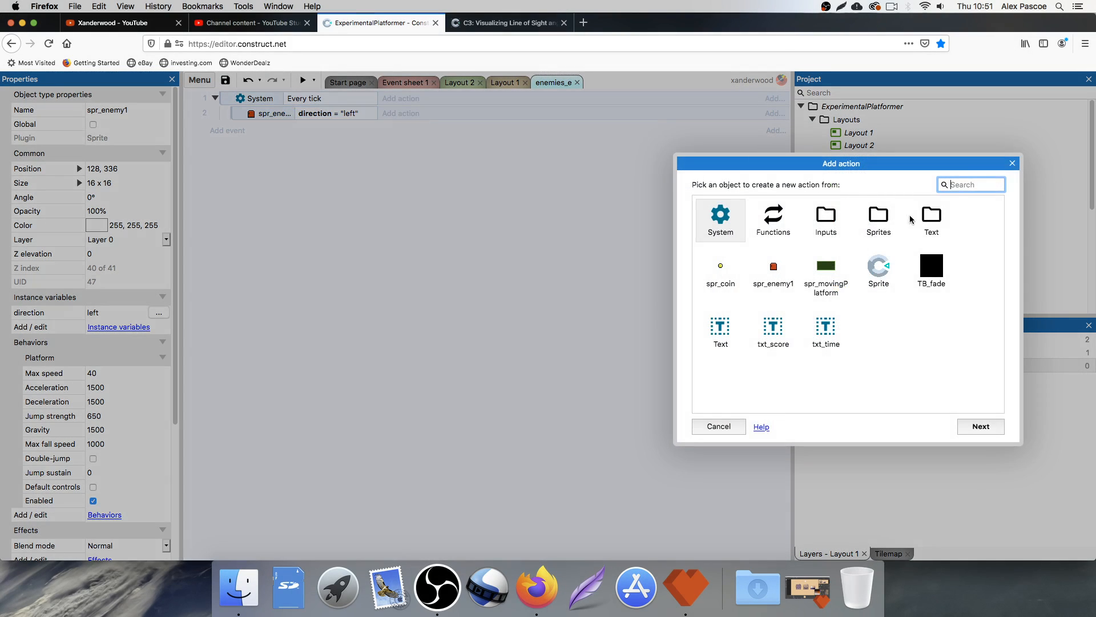
double_click(771, 277)
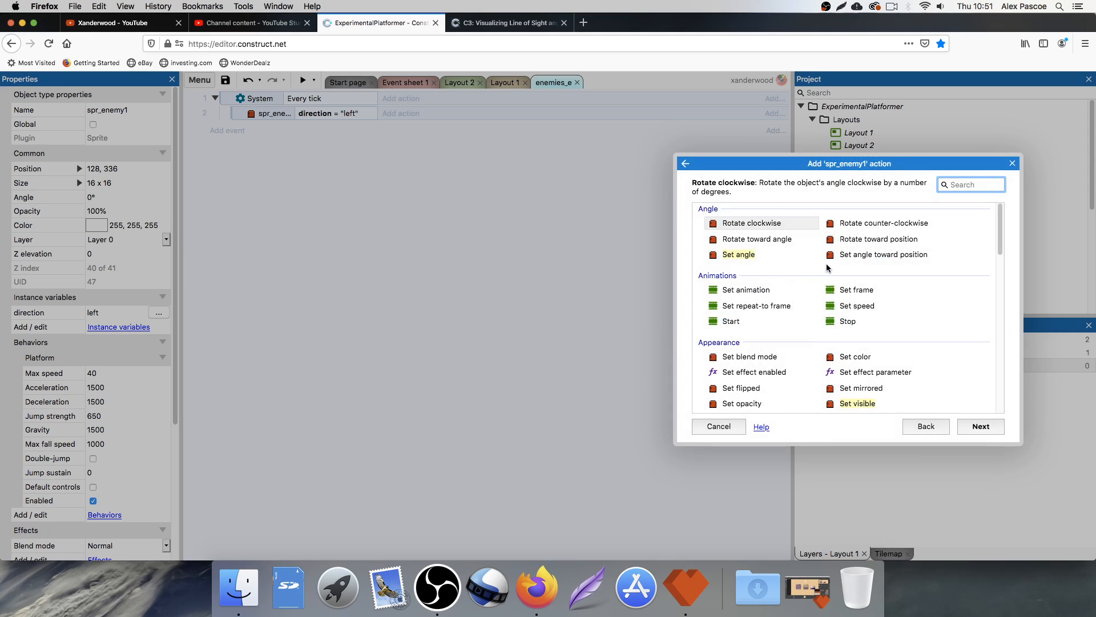
scroll(827, 268, "down", 5)
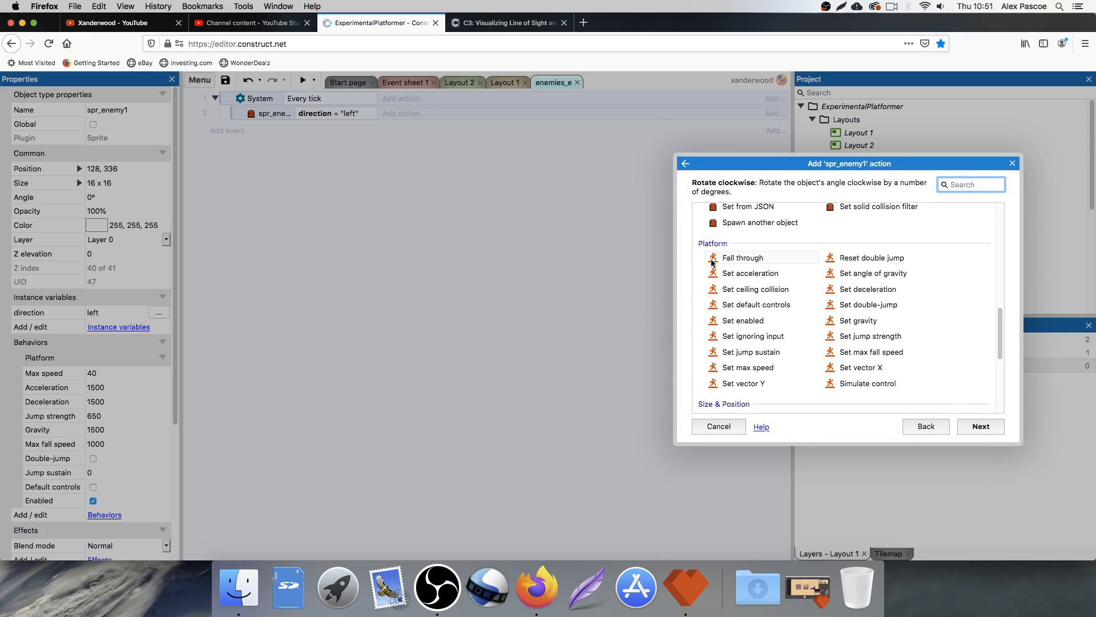
double_click(878, 383)
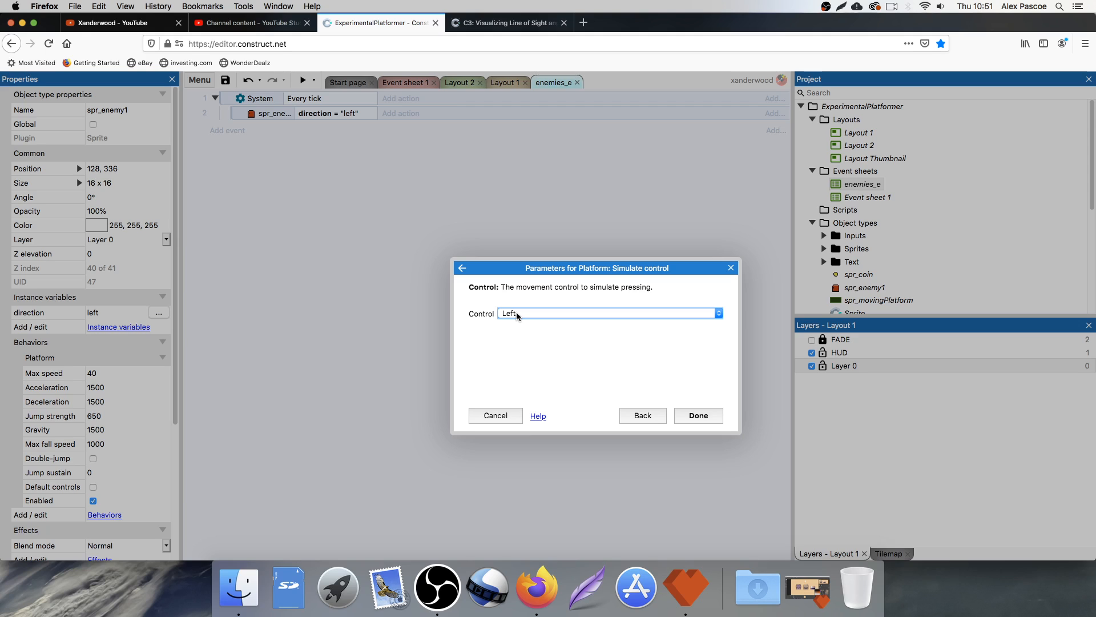
left_click(698, 416)
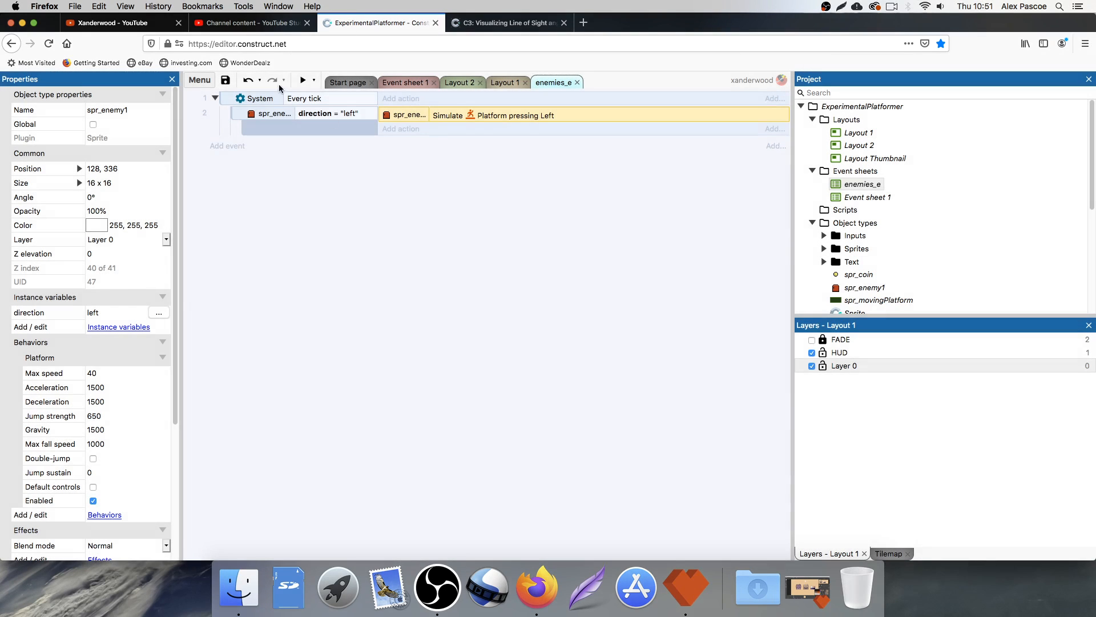
Step: Preview Layout 1 to check the enemy's movement to the left, and close the preview
left_click(504, 83)
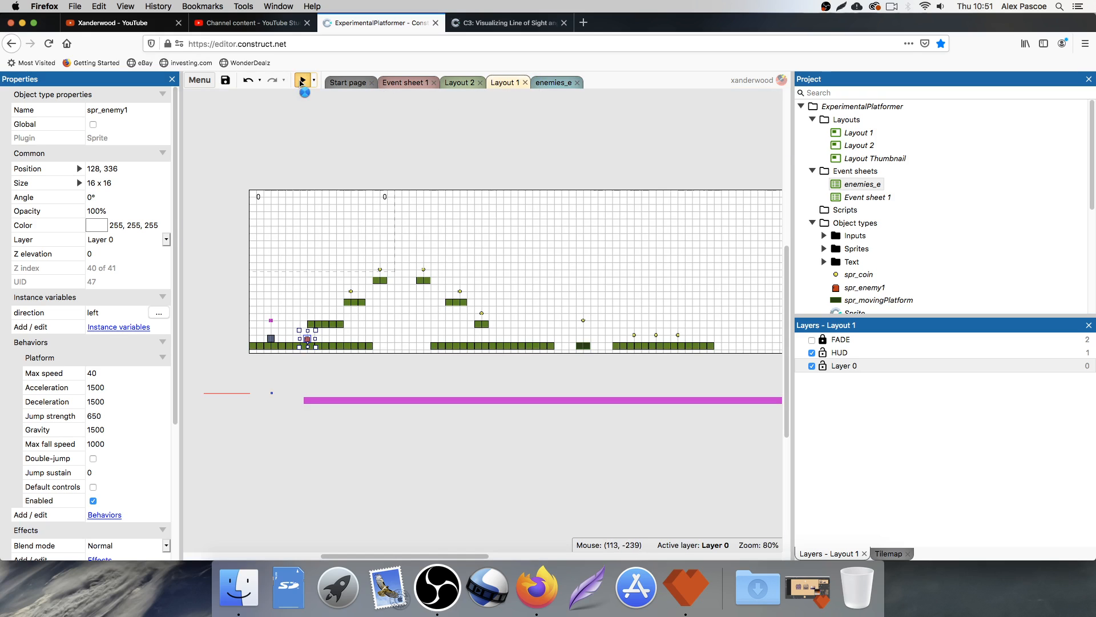
left_click(302, 80)
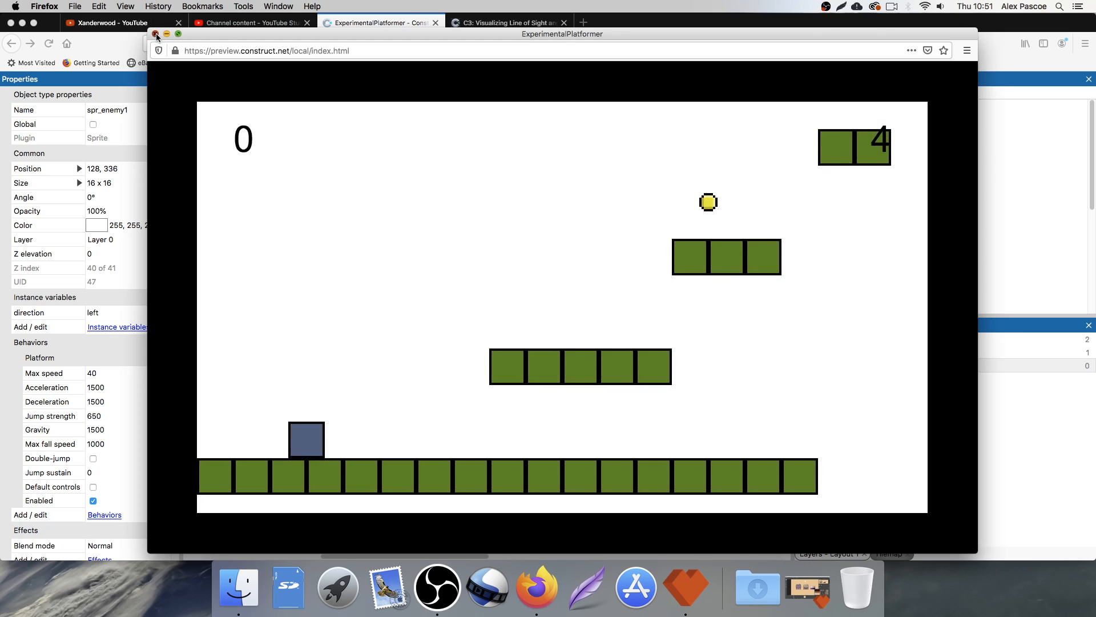
left_click(156, 34)
left_click(478, 185)
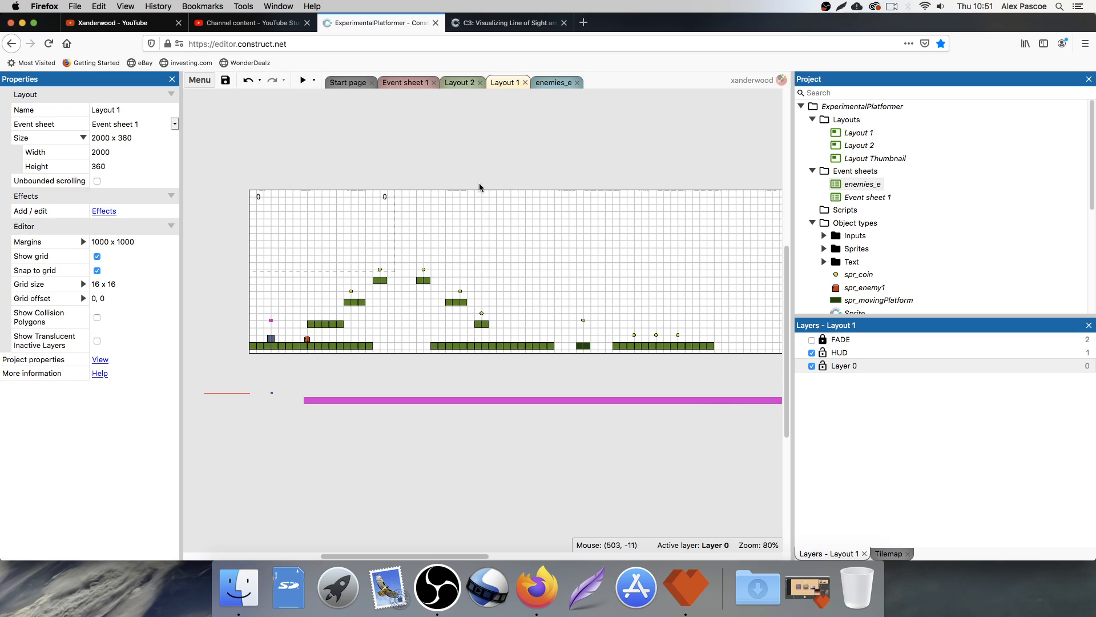
Step: Clone the spr_collisionDeath object type, resize the clone to 16 x 32 and place it just outside the layout's left edge at -32, 304
left_click(475, 401)
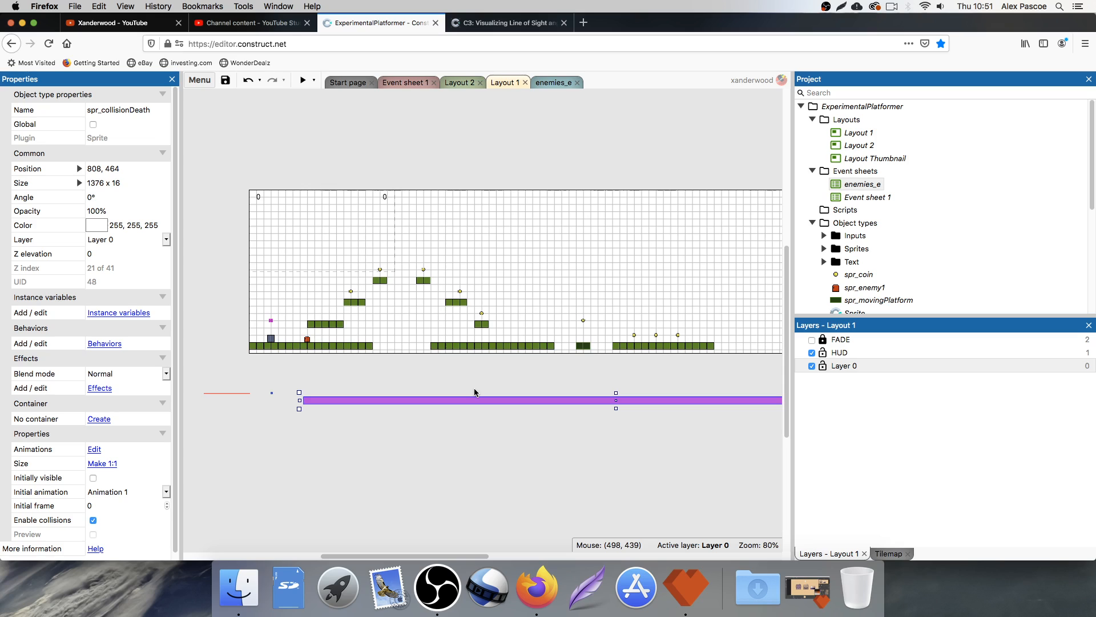
left_click(537, 389)
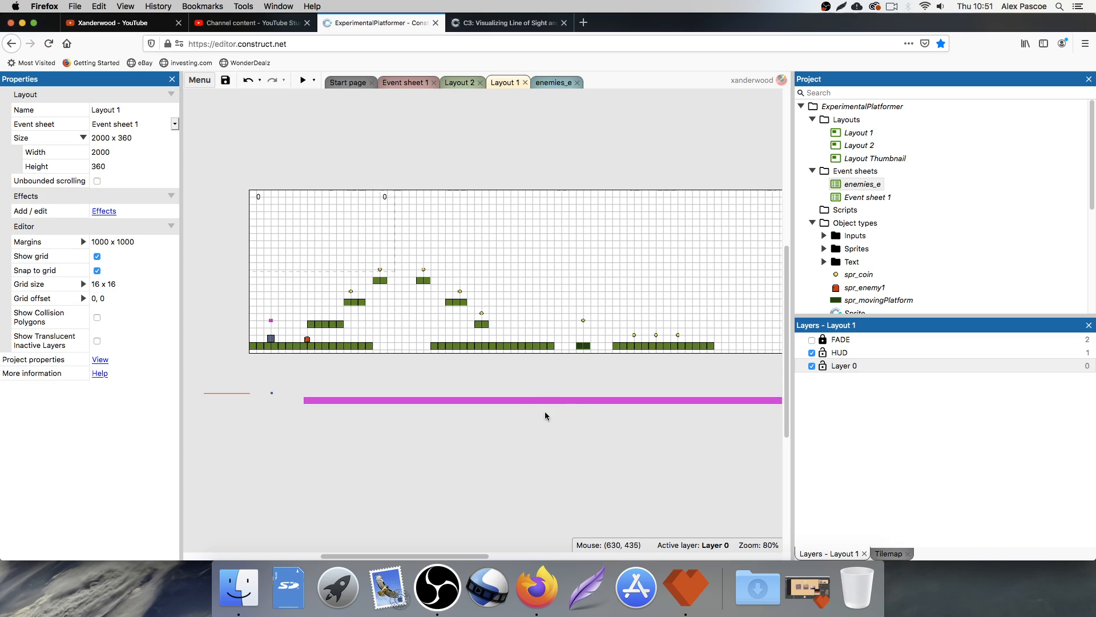
left_click(583, 402)
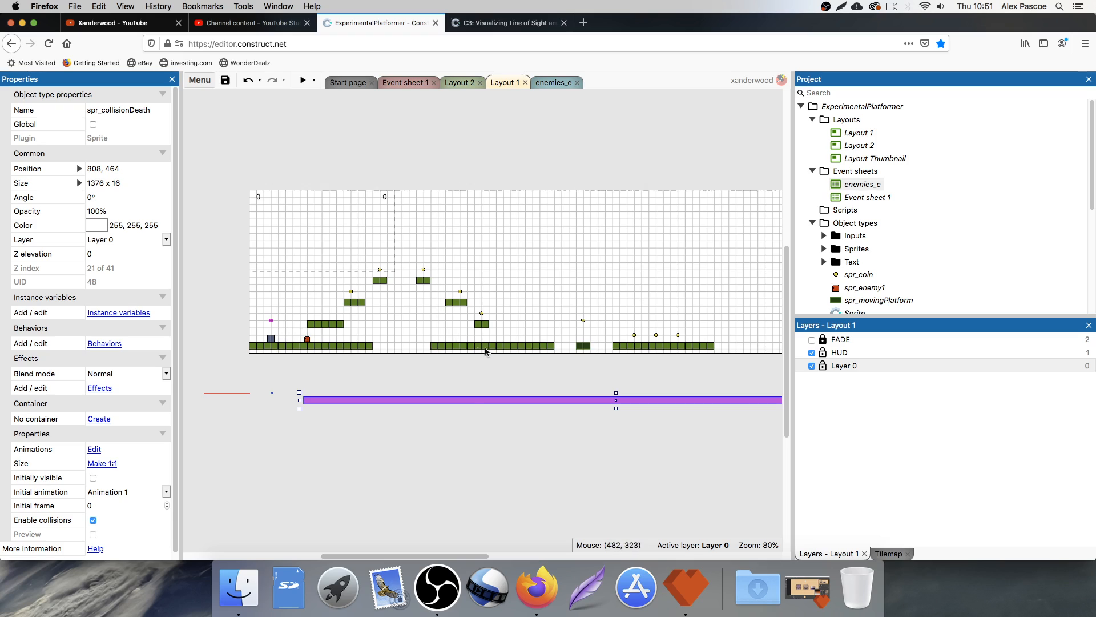
right_click(468, 398)
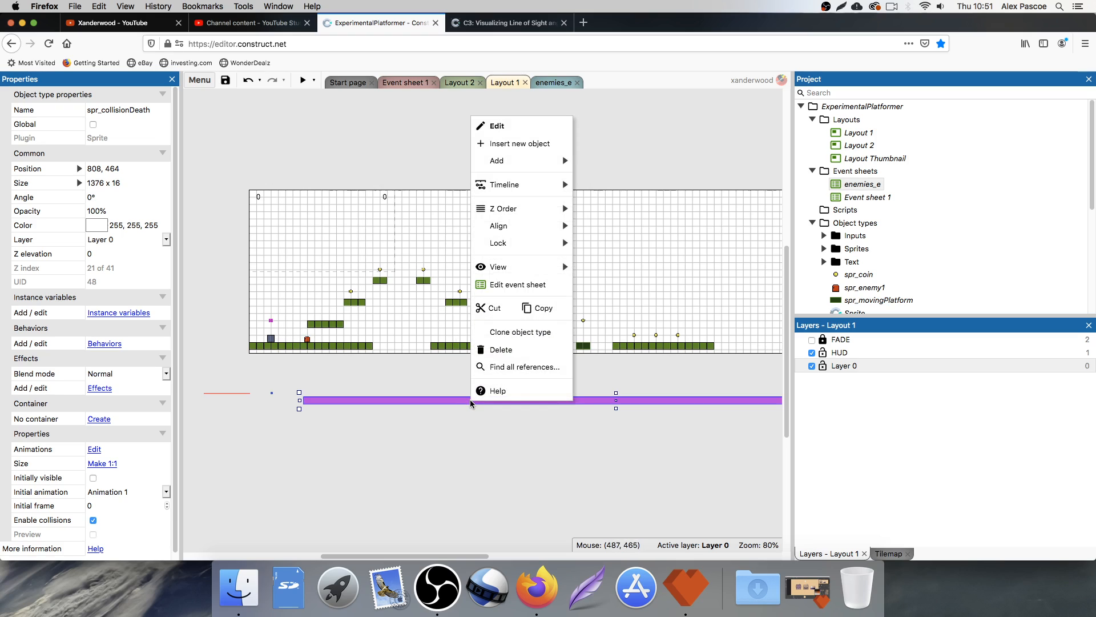
left_click(508, 333)
left_click(430, 436)
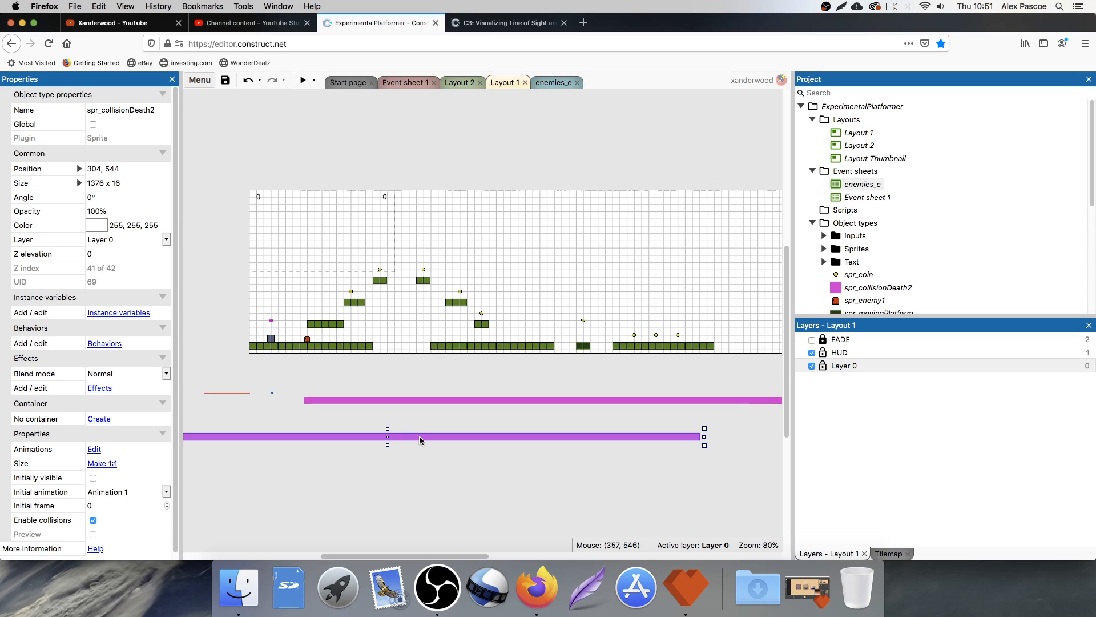
left_click_drag(747, 438, 234, 328)
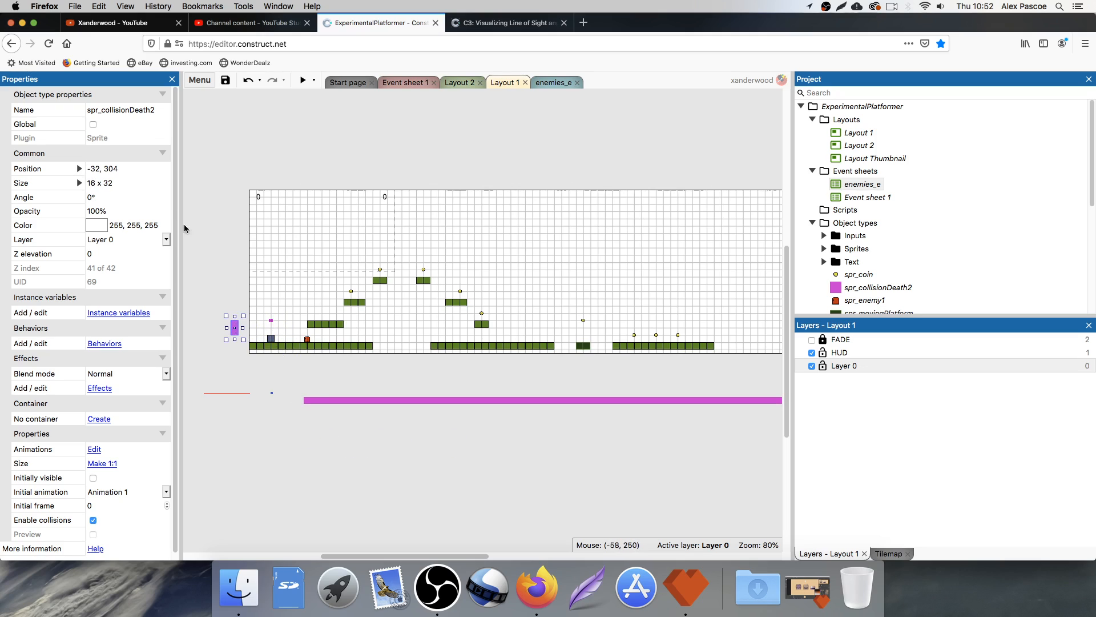
Step: Rename the cloned object spr_collisionWall and stand one instance on each side of the enemy, the right one at 256, 320
left_click(102, 111)
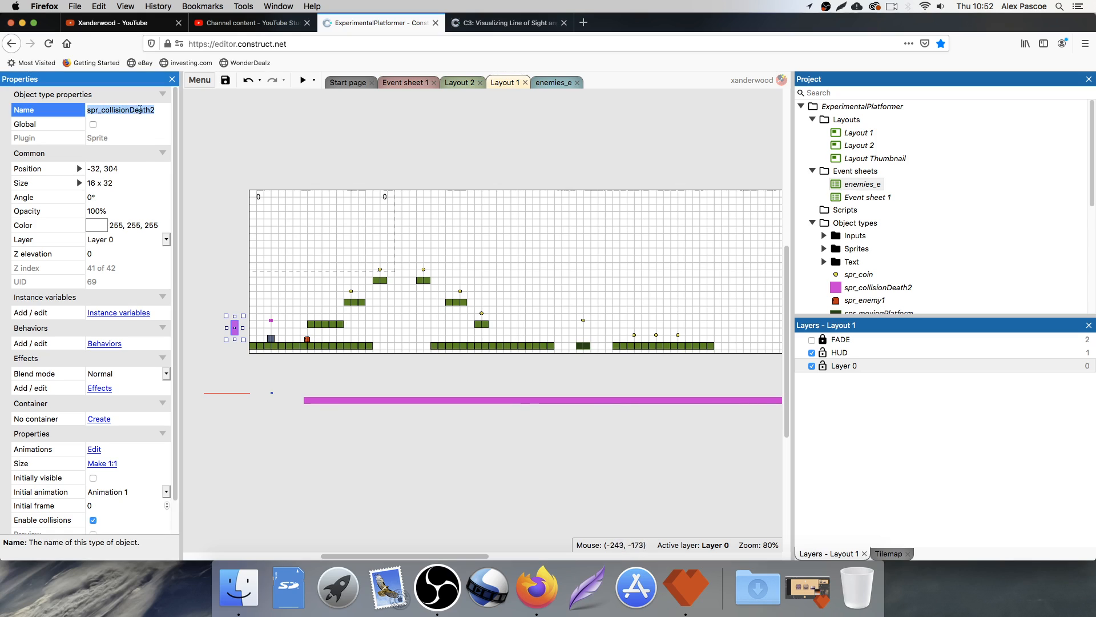
left_click_drag(154, 111, 129, 111)
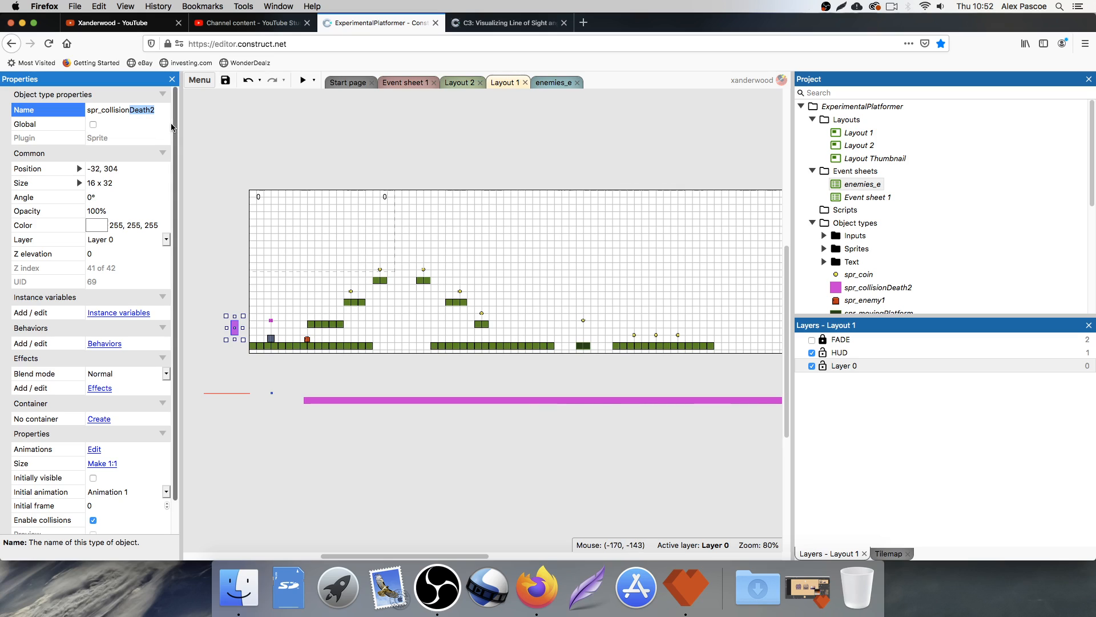
type("Wall")
key("Return")
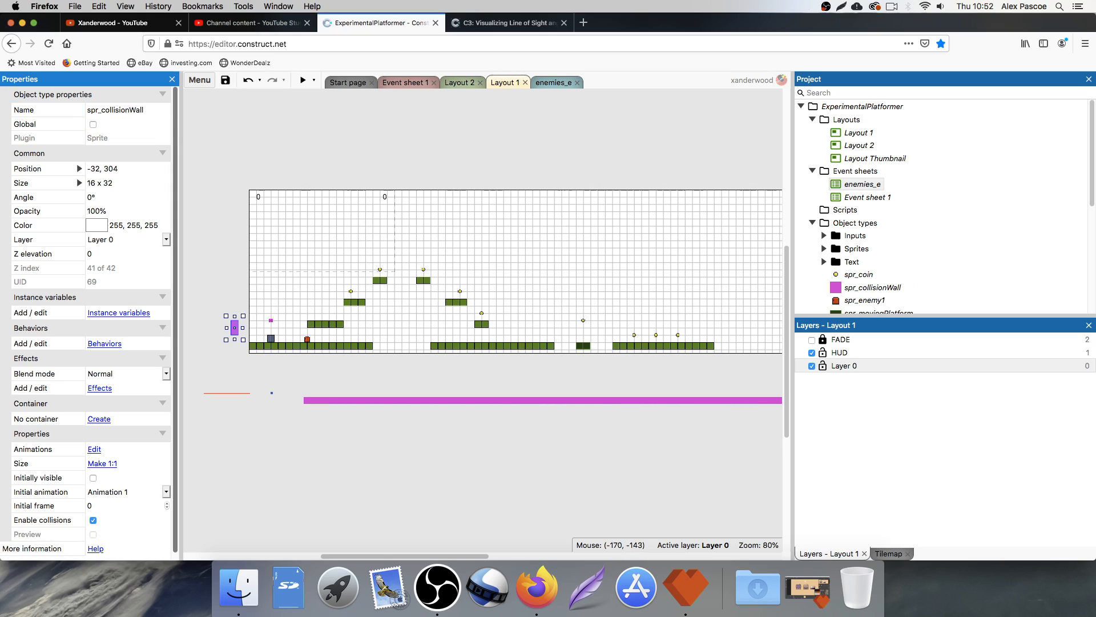
left_click_drag(233, 327, 363, 336)
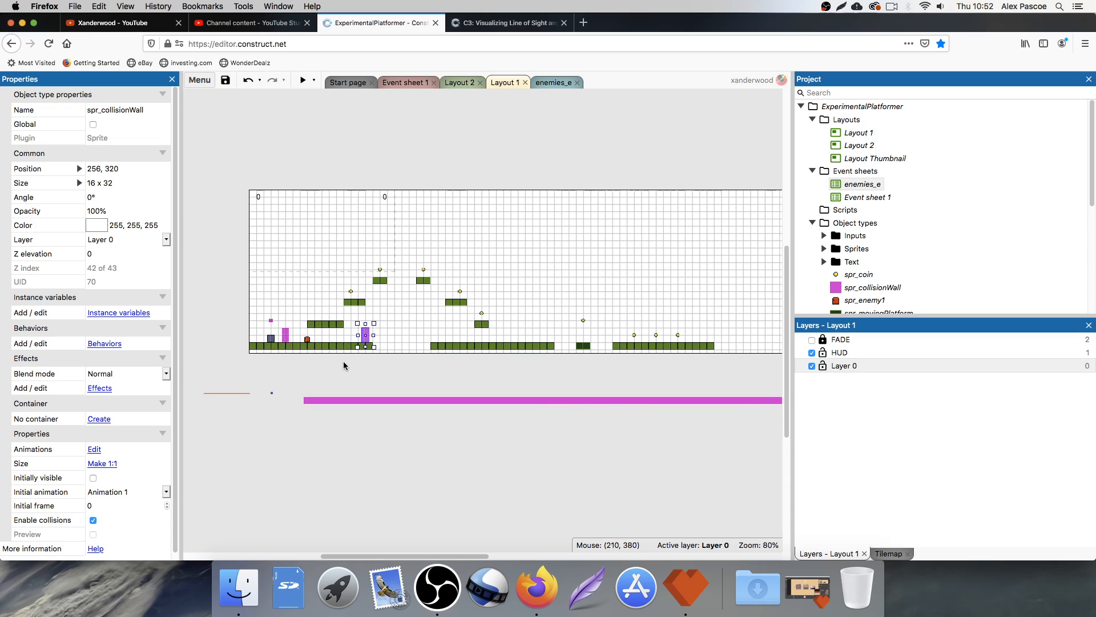
Step: Add an event to the enemies_e sheet with the condition that spr_enemy1 is On collision with another object, spr_collisionWall
left_click(550, 83)
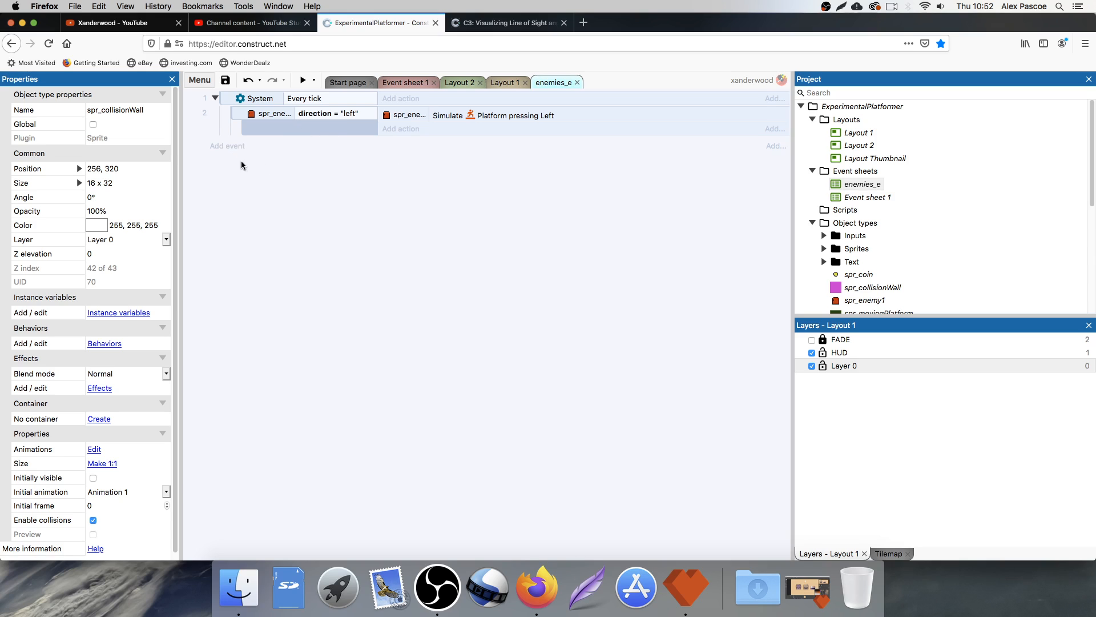
left_click(231, 147)
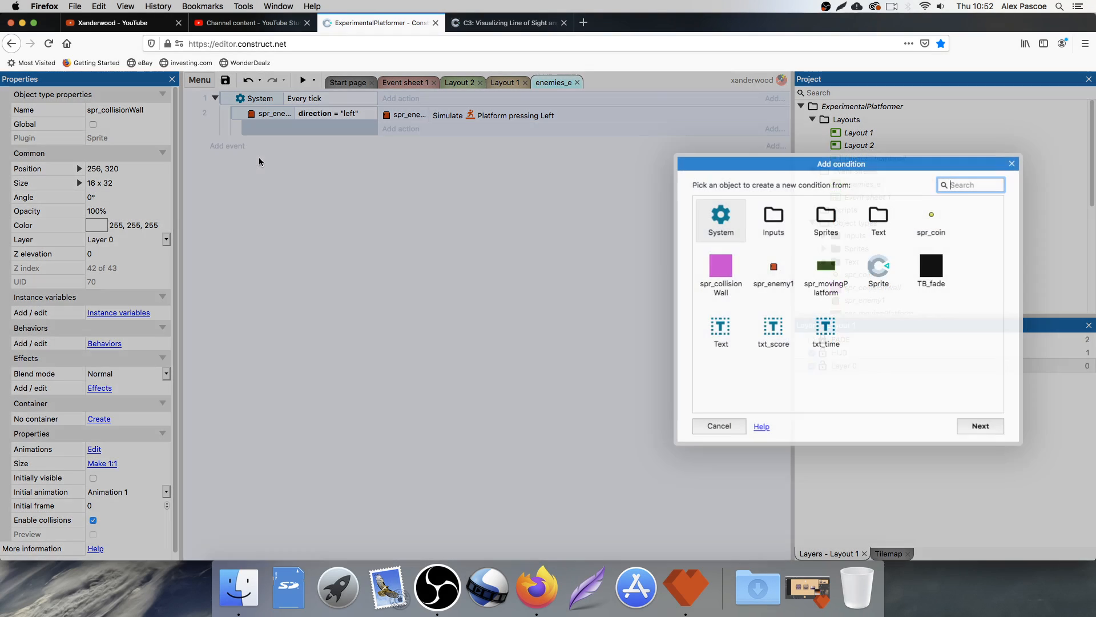
double_click(776, 276)
scroll(802, 302, "down", 5)
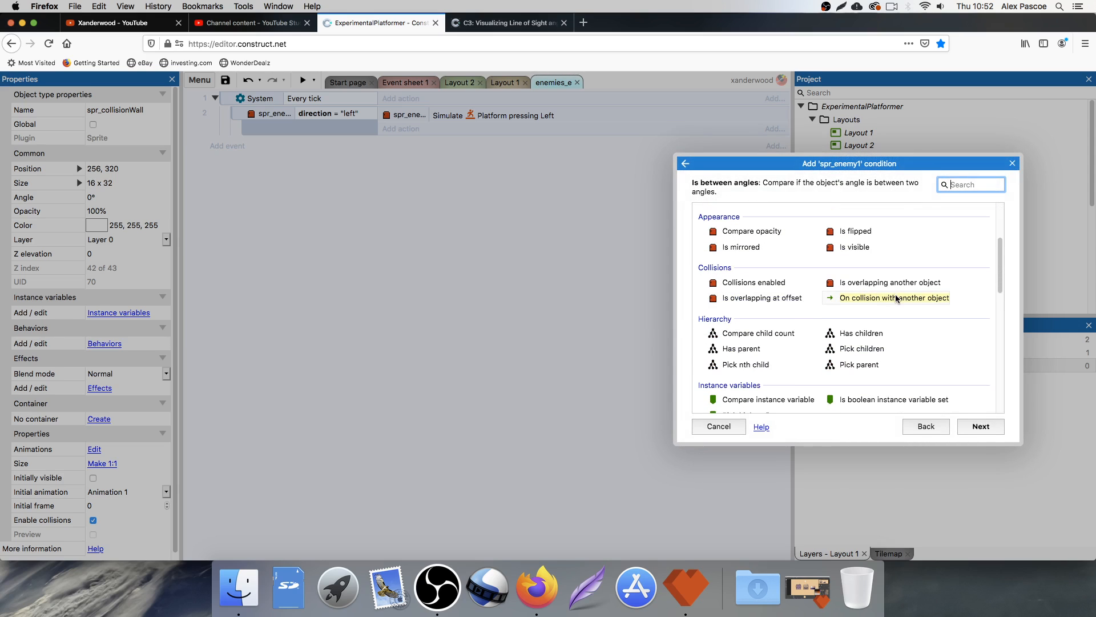
double_click(895, 297)
left_click(605, 314)
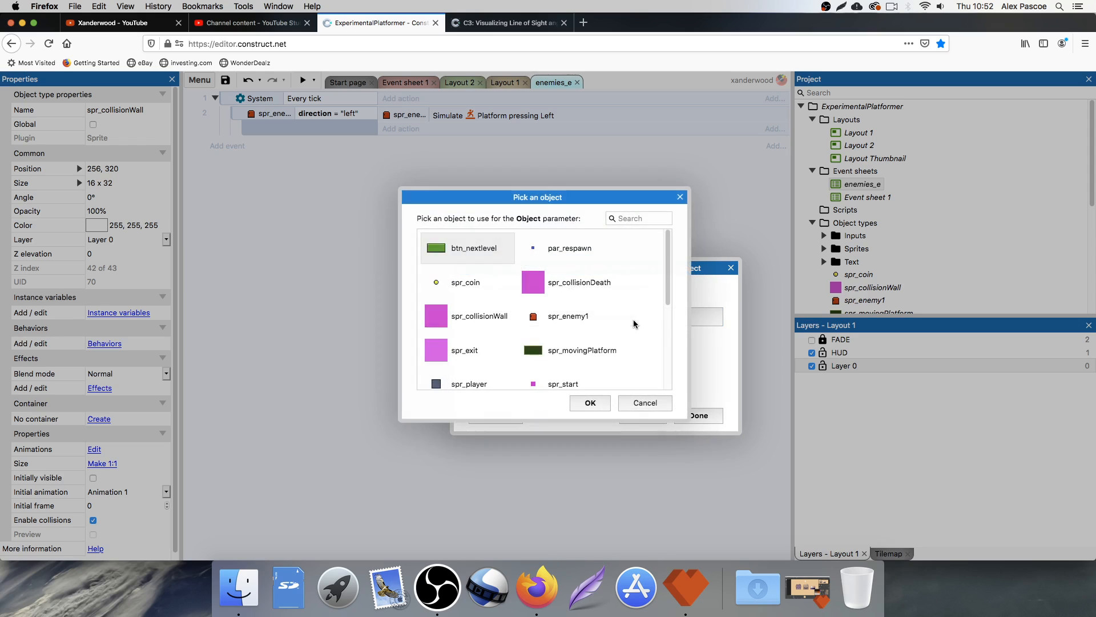
double_click(472, 316)
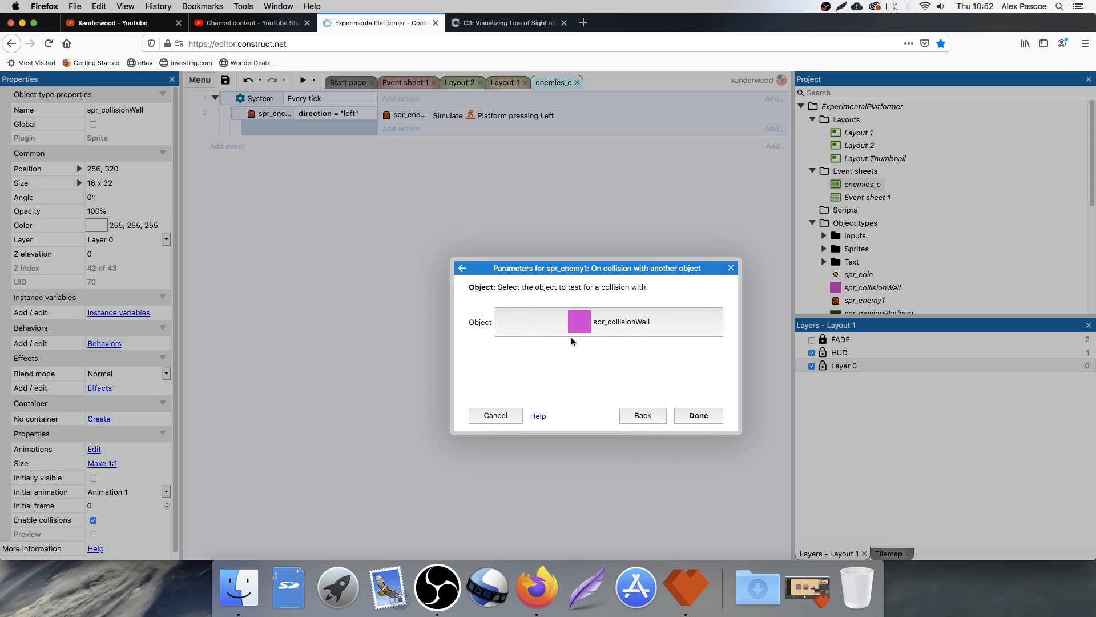
left_click(700, 415)
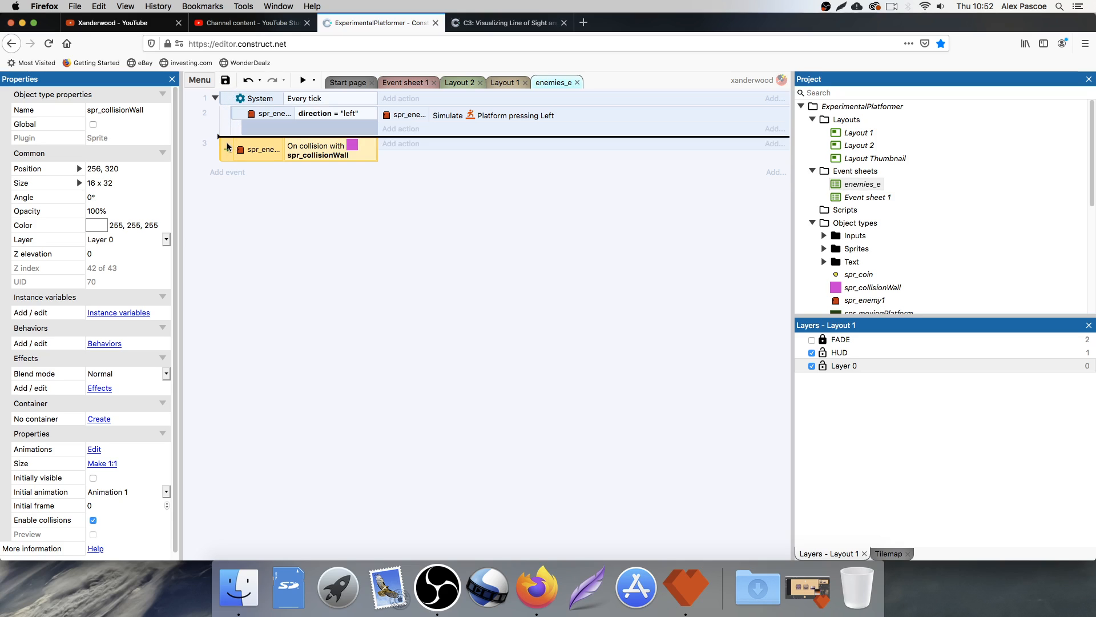
Step: Move the Every tick event with its sub-event below the collision event, and widen the conditions column
left_click_drag(229, 100, 233, 168)
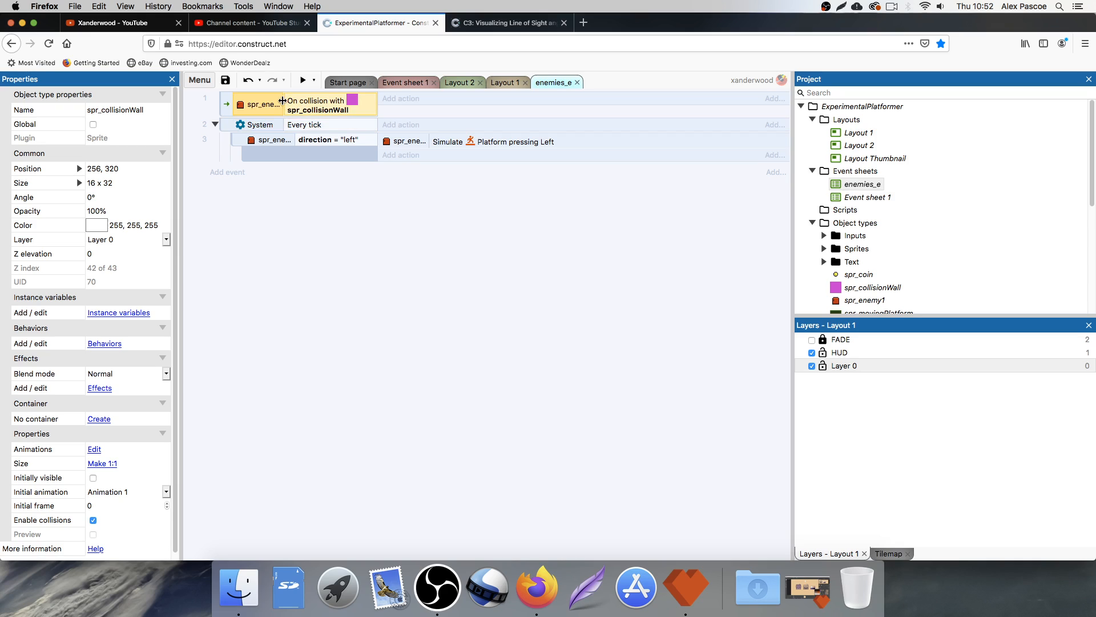
left_click_drag(285, 103, 442, 112)
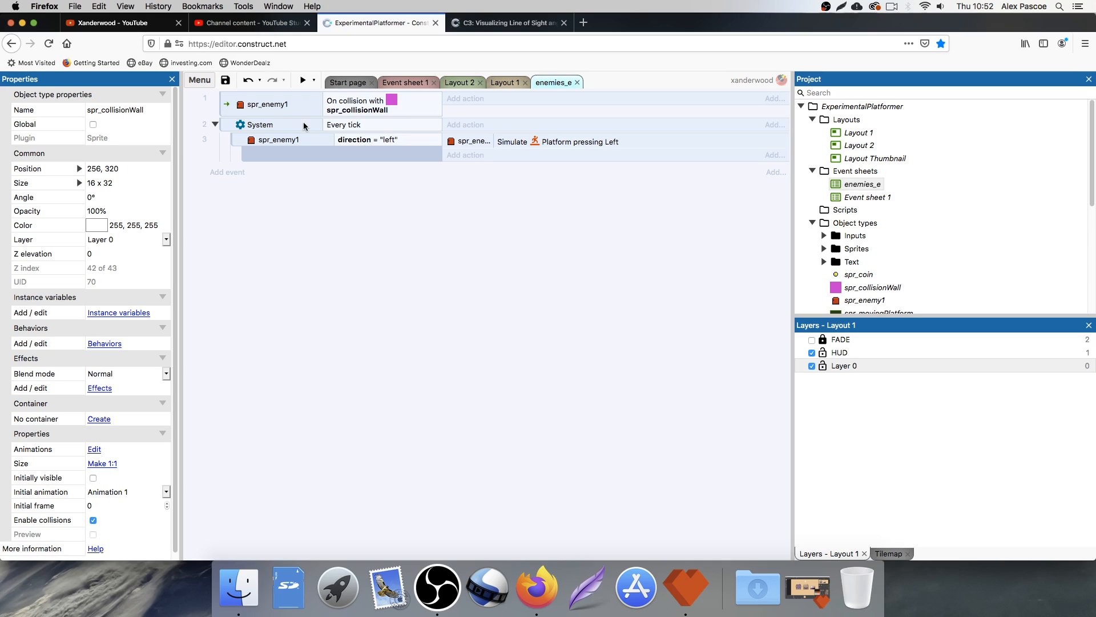
left_click(257, 107)
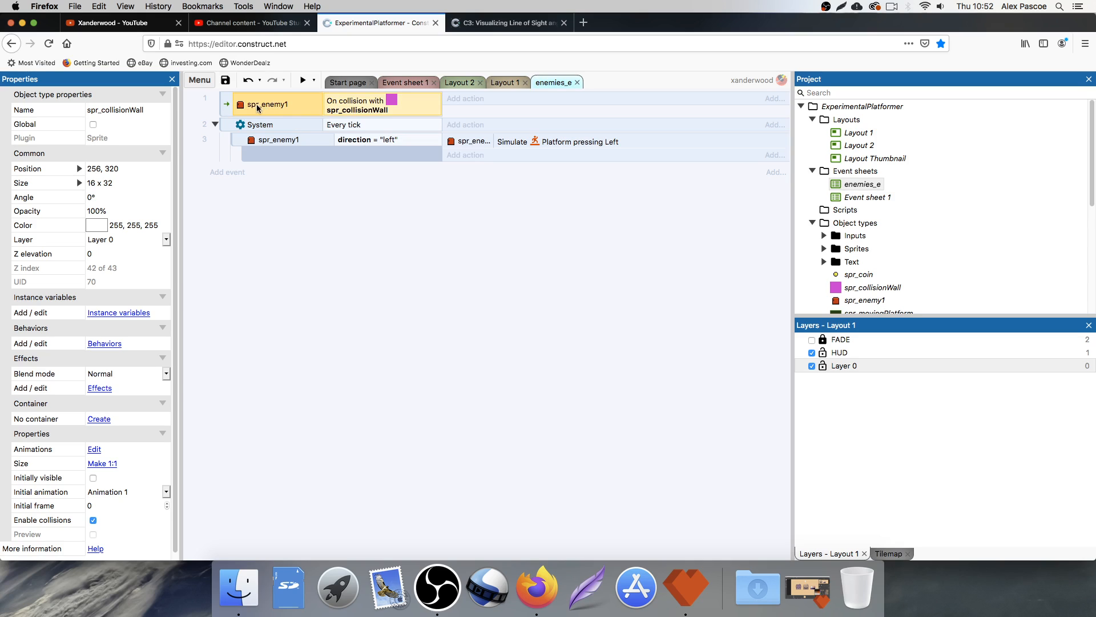
Step: Add a spr_enemy1 Compare instance variable condition to the collision event, checking that direction is equal to "left"
left_click(226, 105)
key("c")
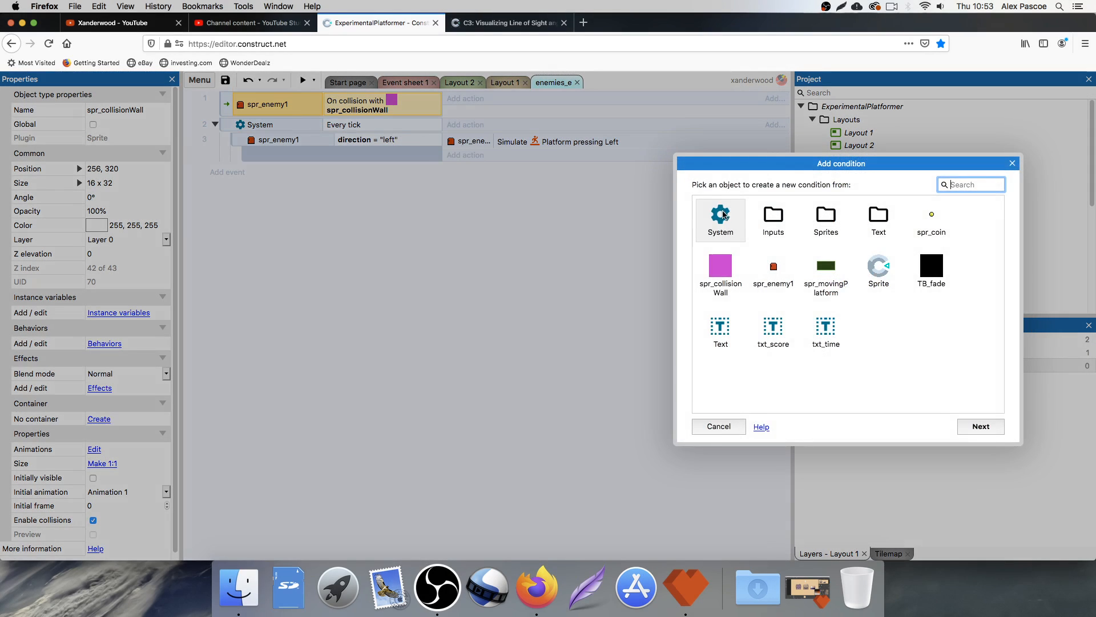
double_click(774, 266)
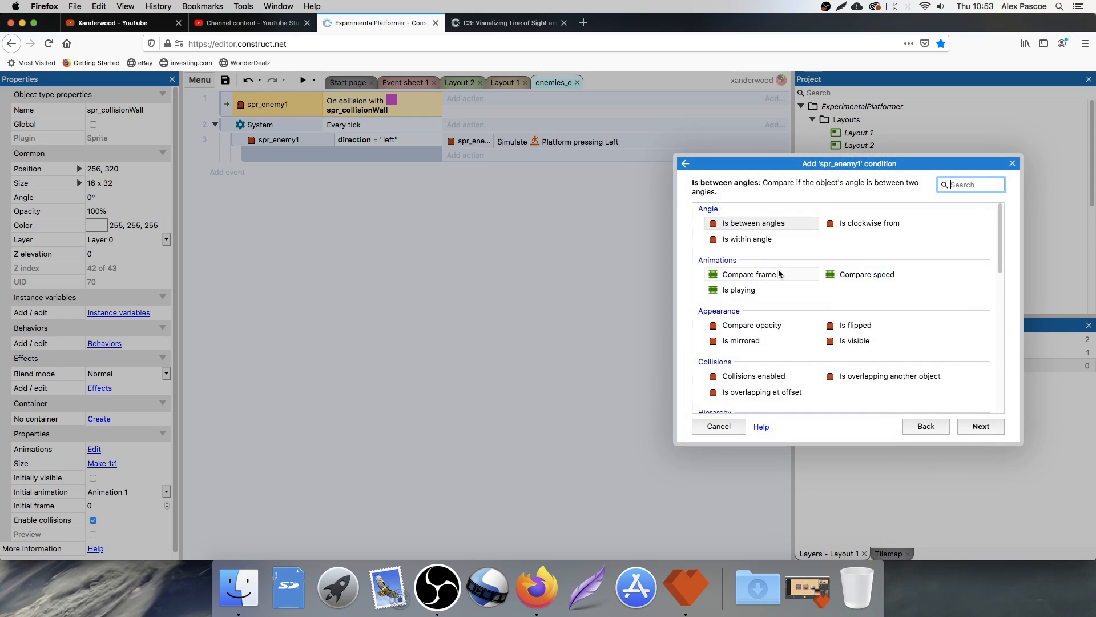
scroll(806, 295, "down", 6)
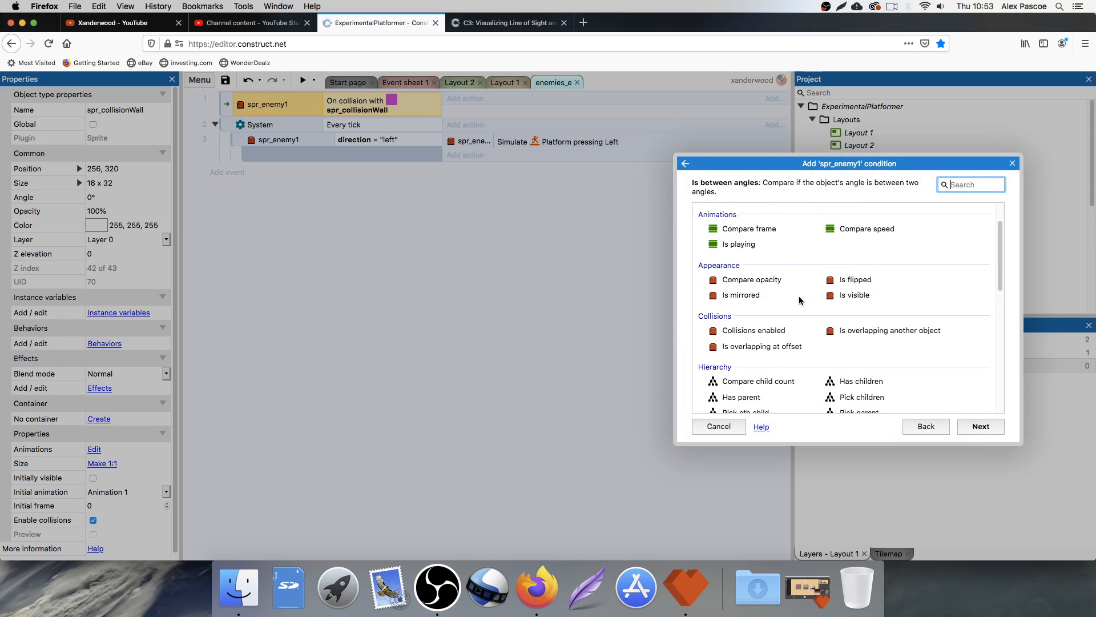
double_click(754, 293)
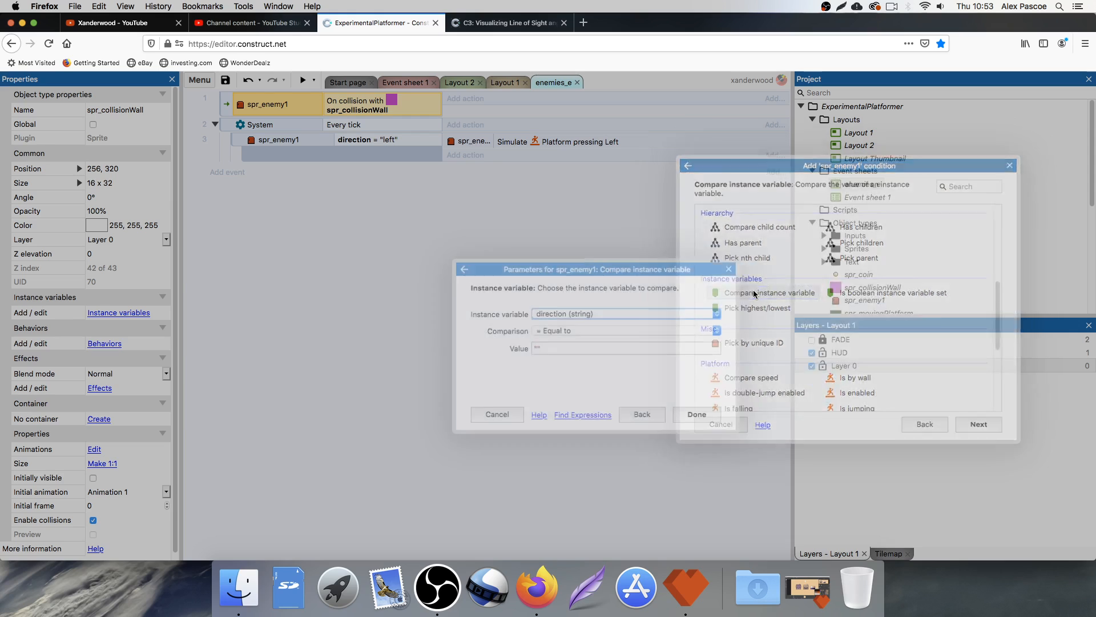
left_click(544, 349)
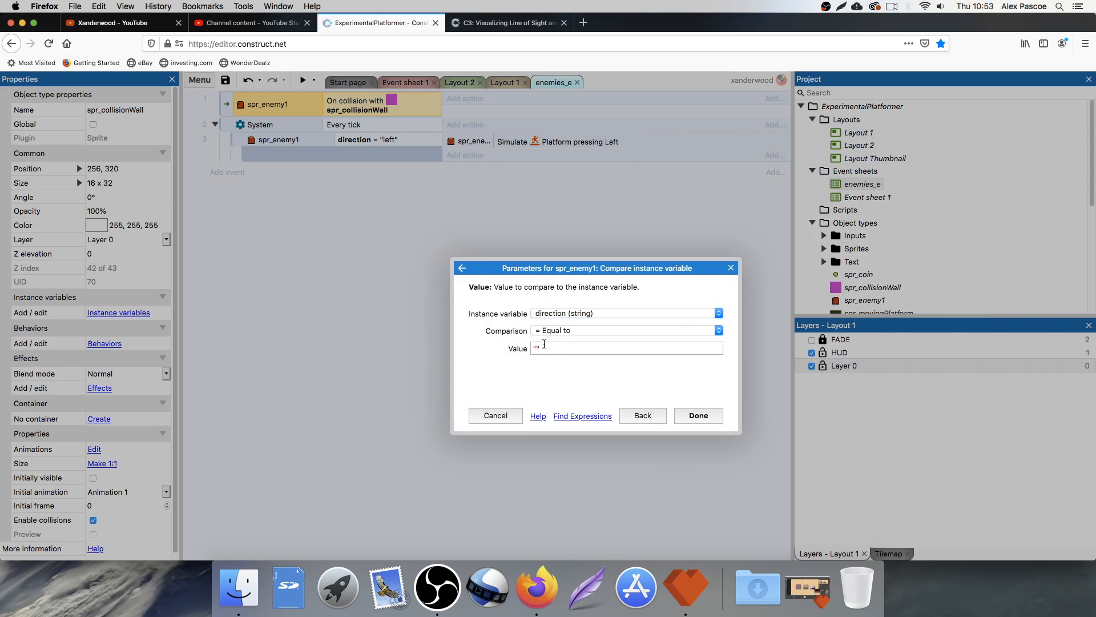
key("Return")
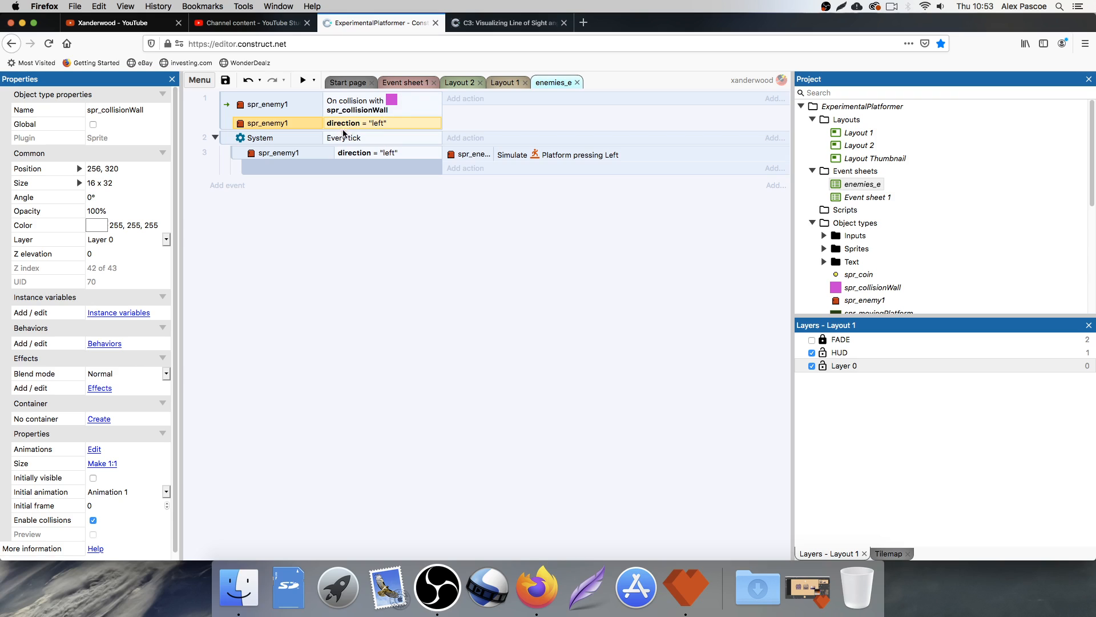
Step: Give the collision event a spr_enemy1 Set value action that sets the direction variable to "right"
left_click(464, 99)
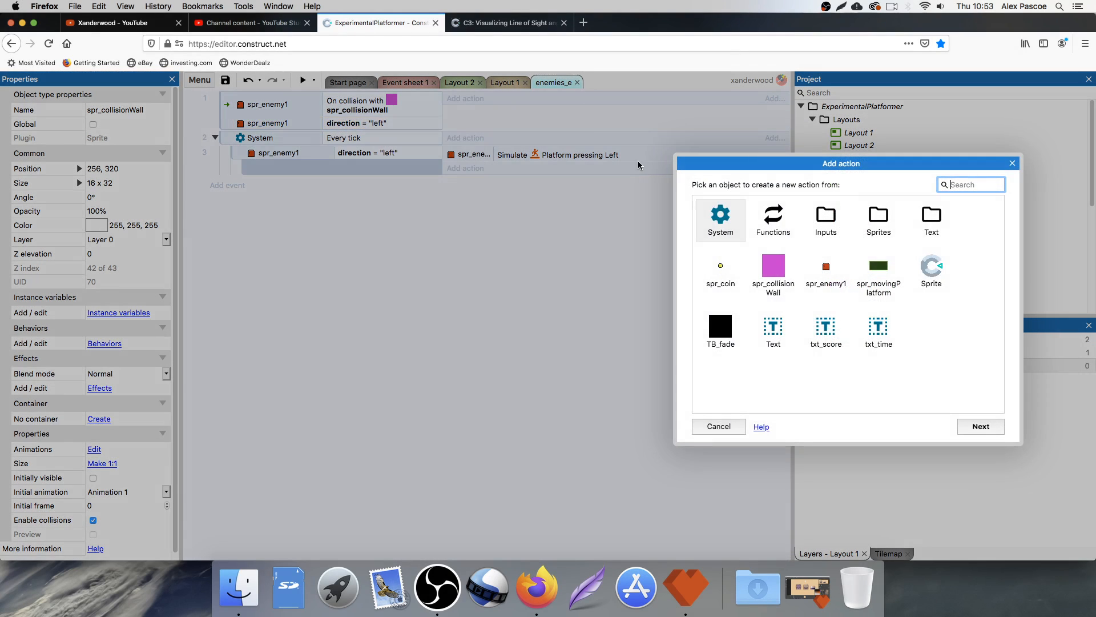
double_click(826, 273)
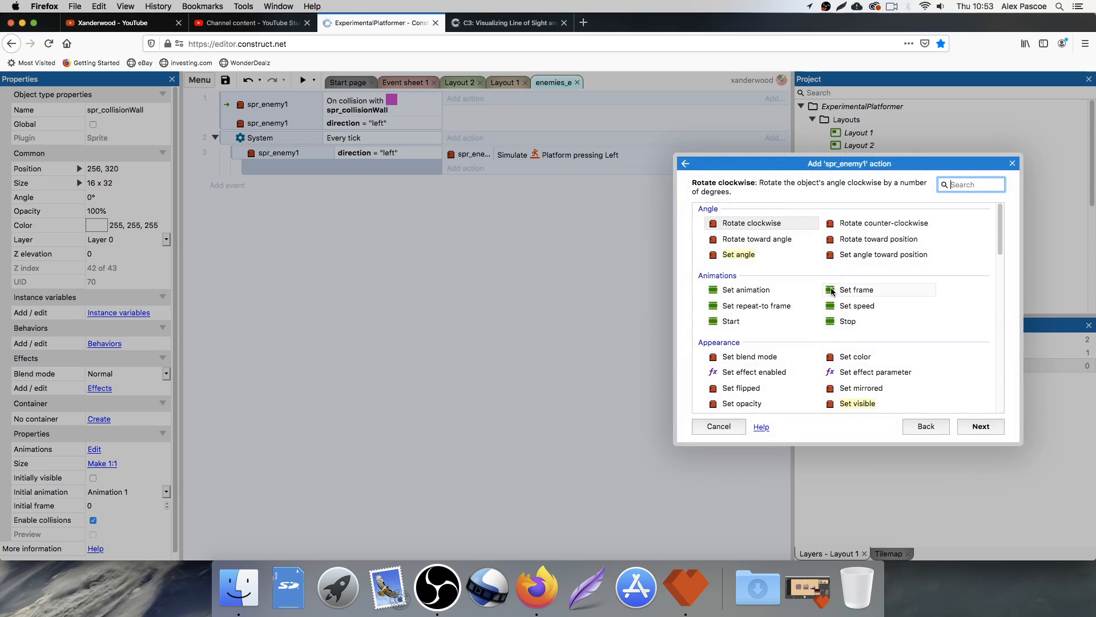
scroll(776, 304, "down", 10)
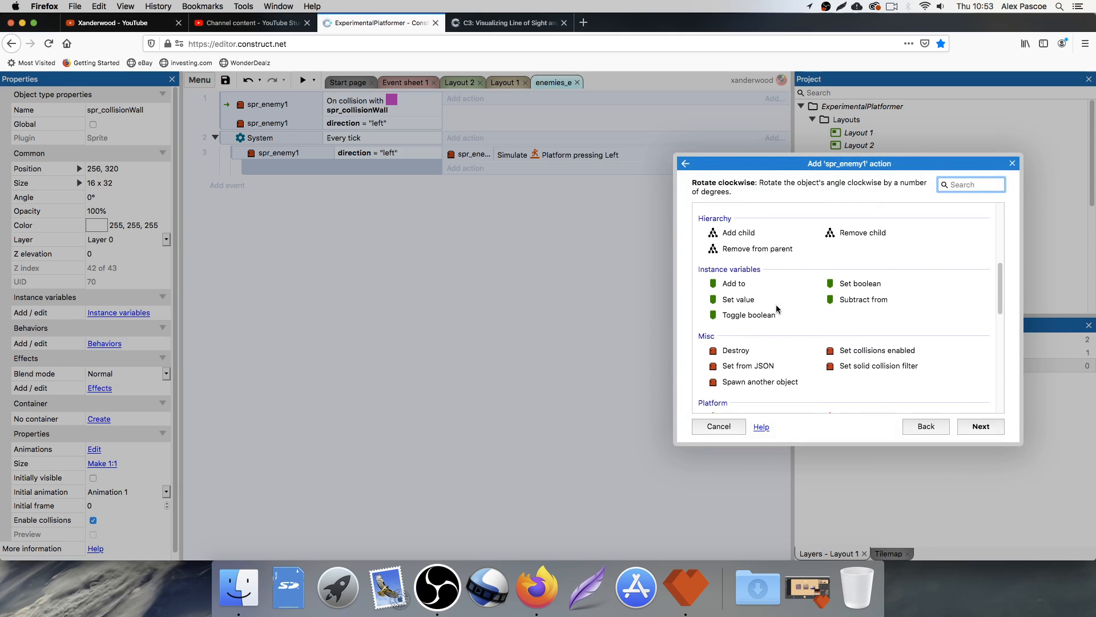
double_click(740, 297)
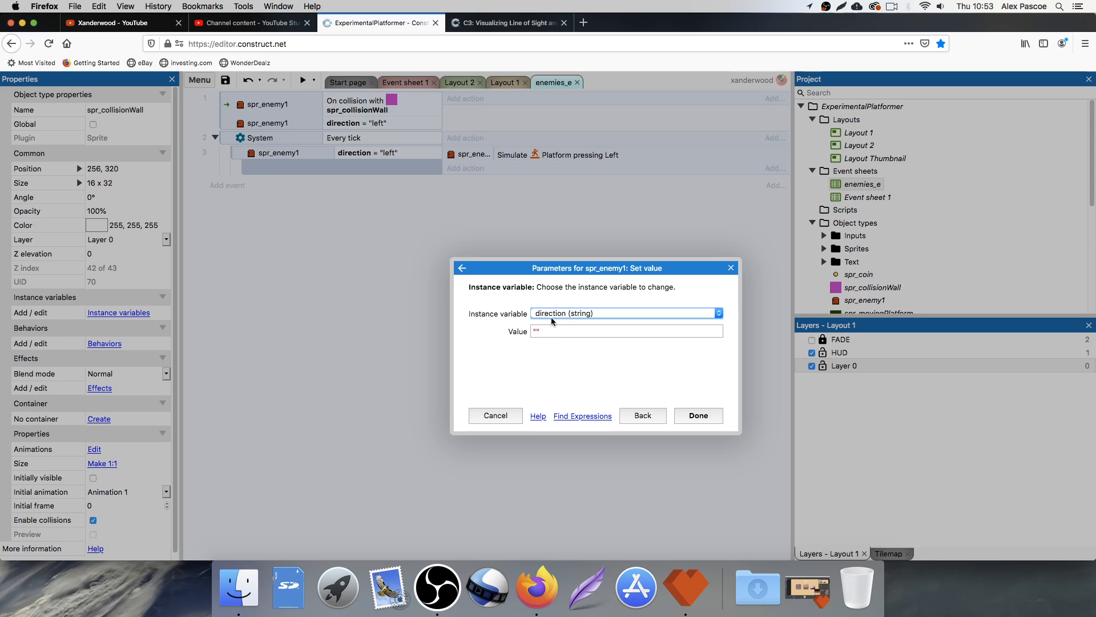
left_click(539, 330)
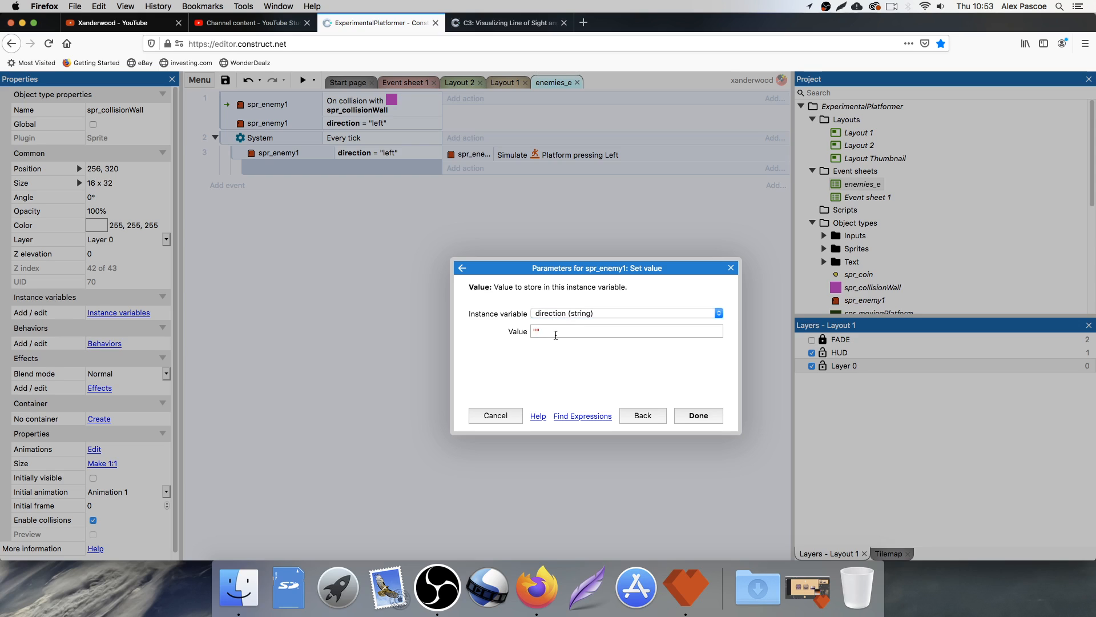
key("Return")
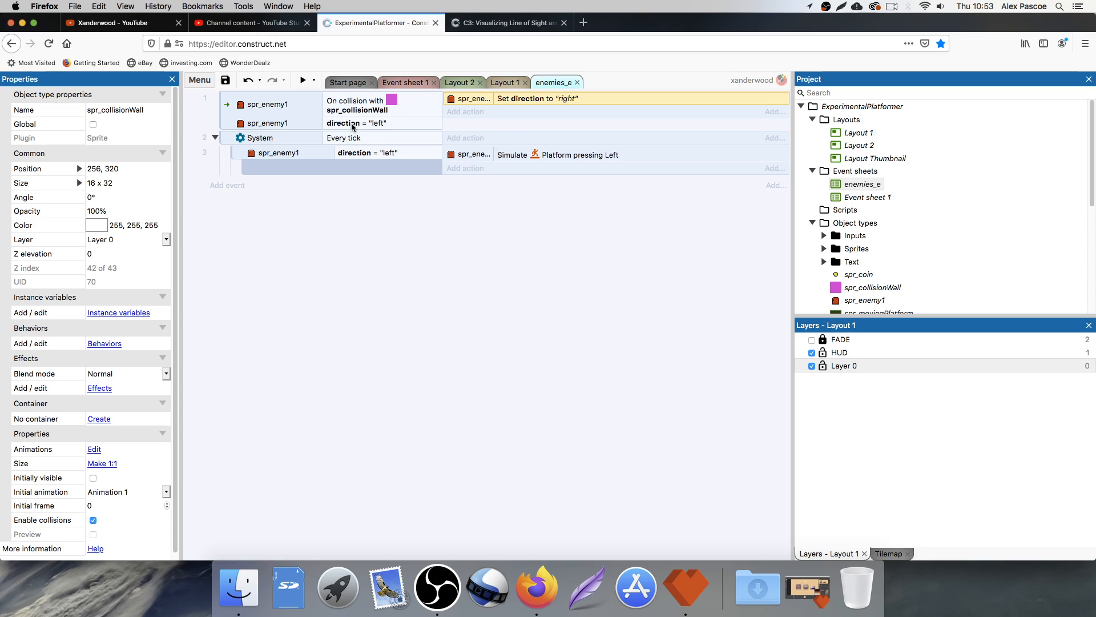
left_click(250, 122)
left_click(225, 107)
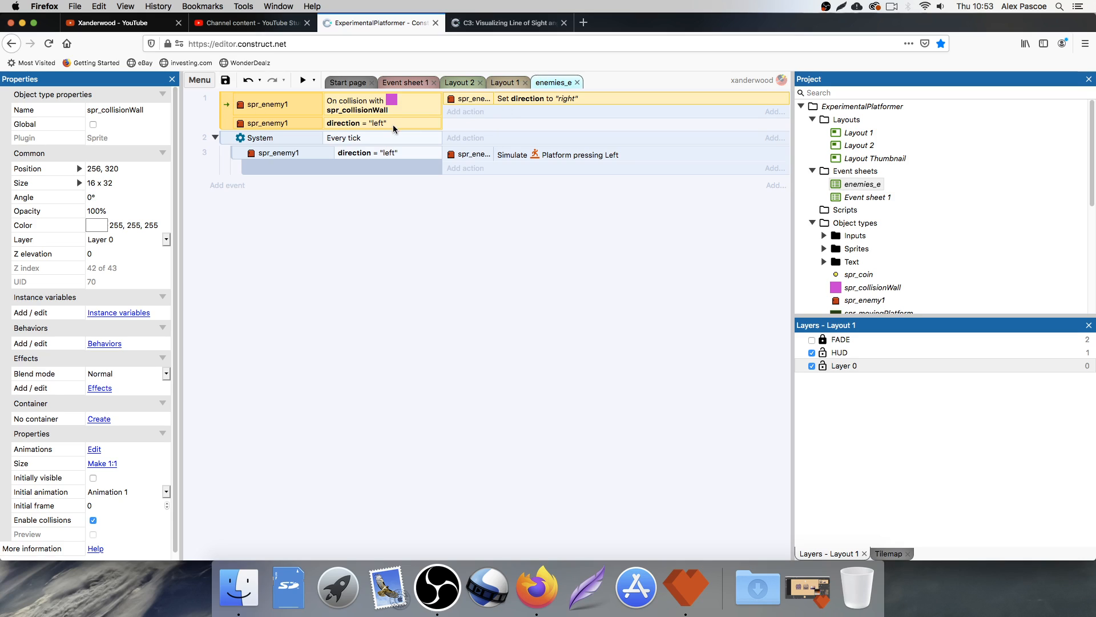
key("x")
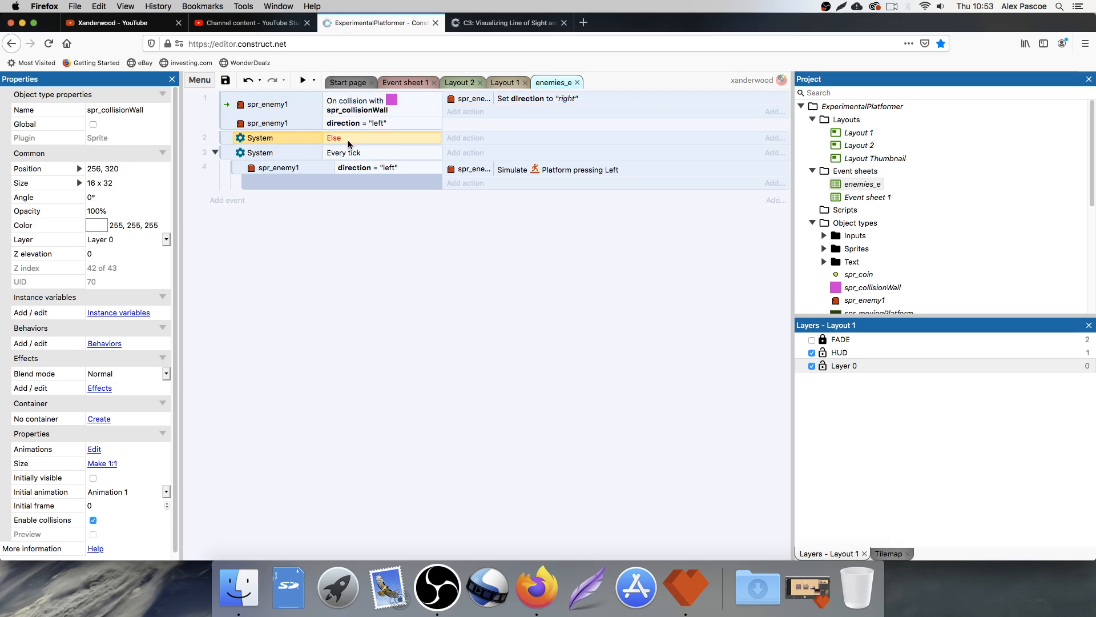
key("Delete")
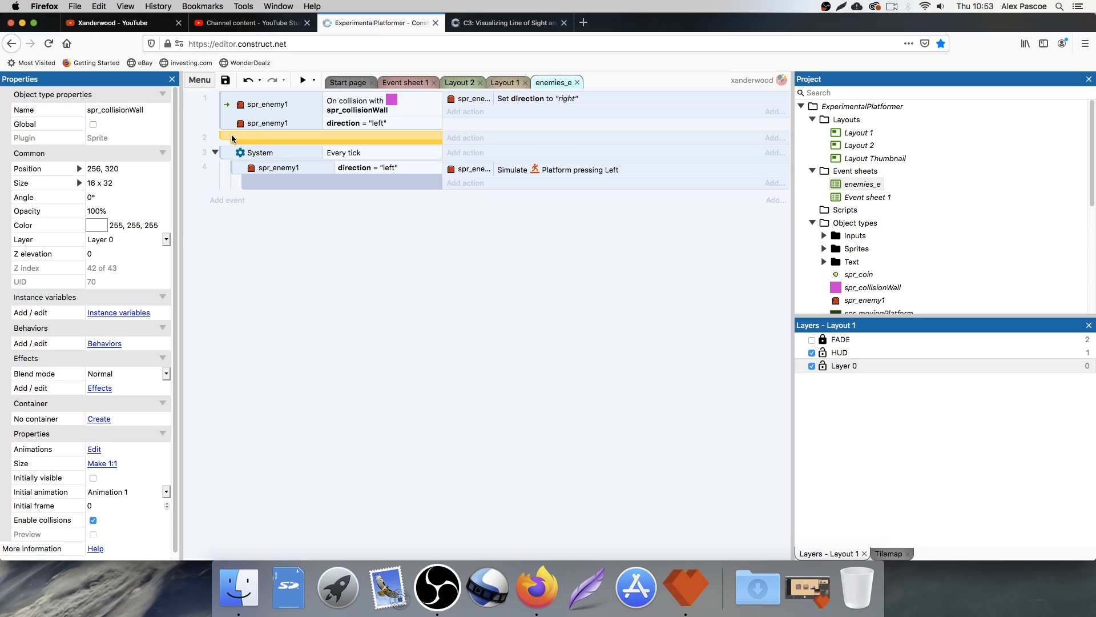
key("Delete")
left_click_drag(264, 123, 308, 129)
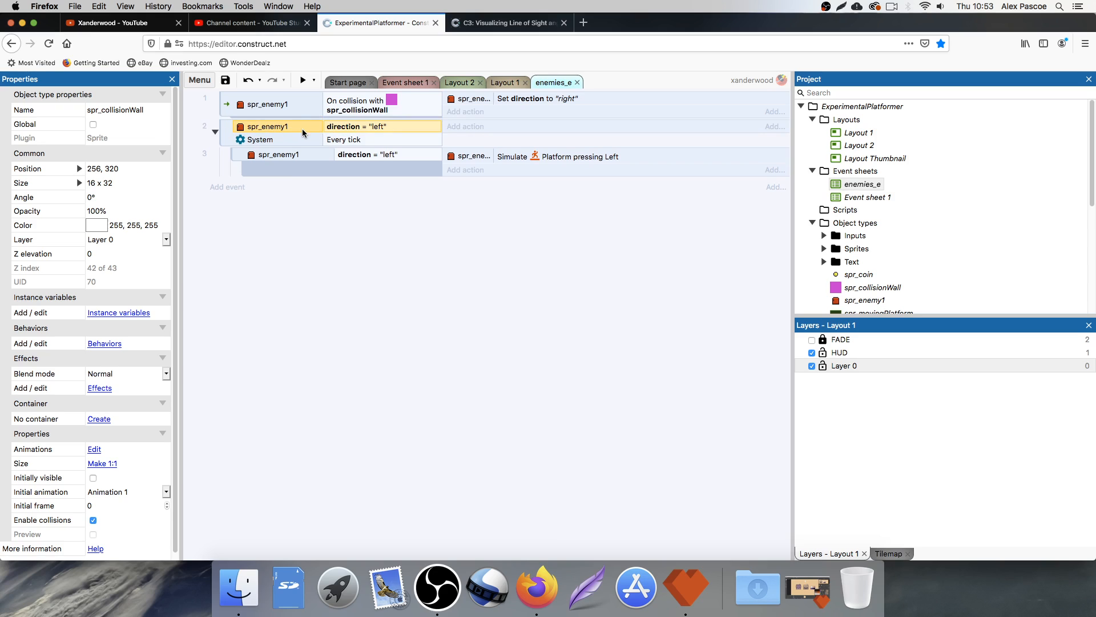
key("super+z")
Step: Add a blank sub-event to the collision event and move the direction = "left" condition and the Set direction action into it
left_click(226, 104)
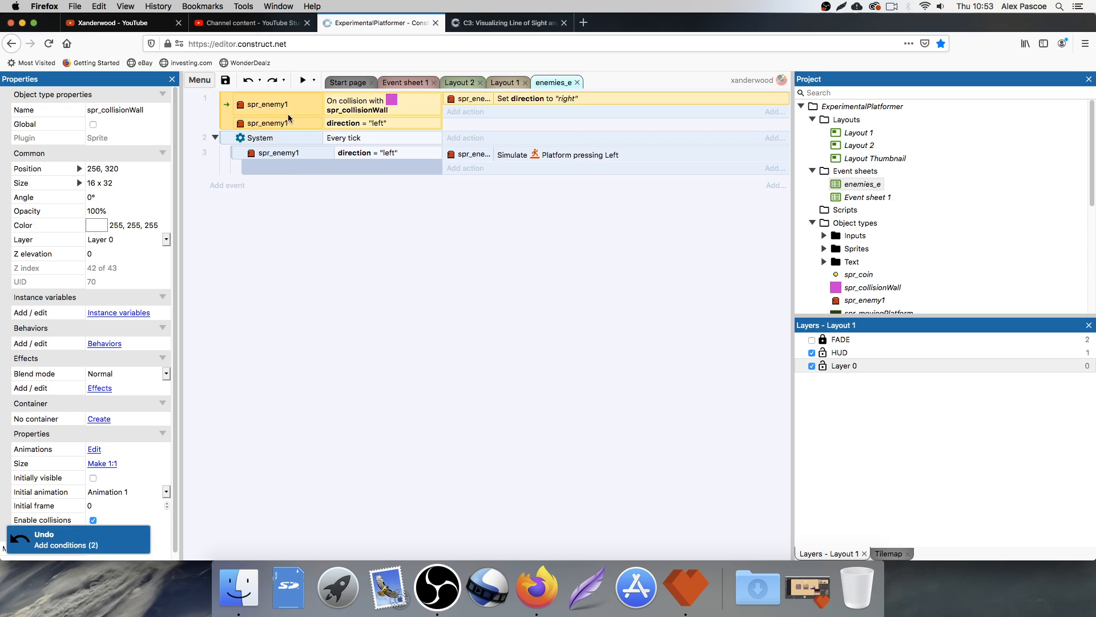
key("b")
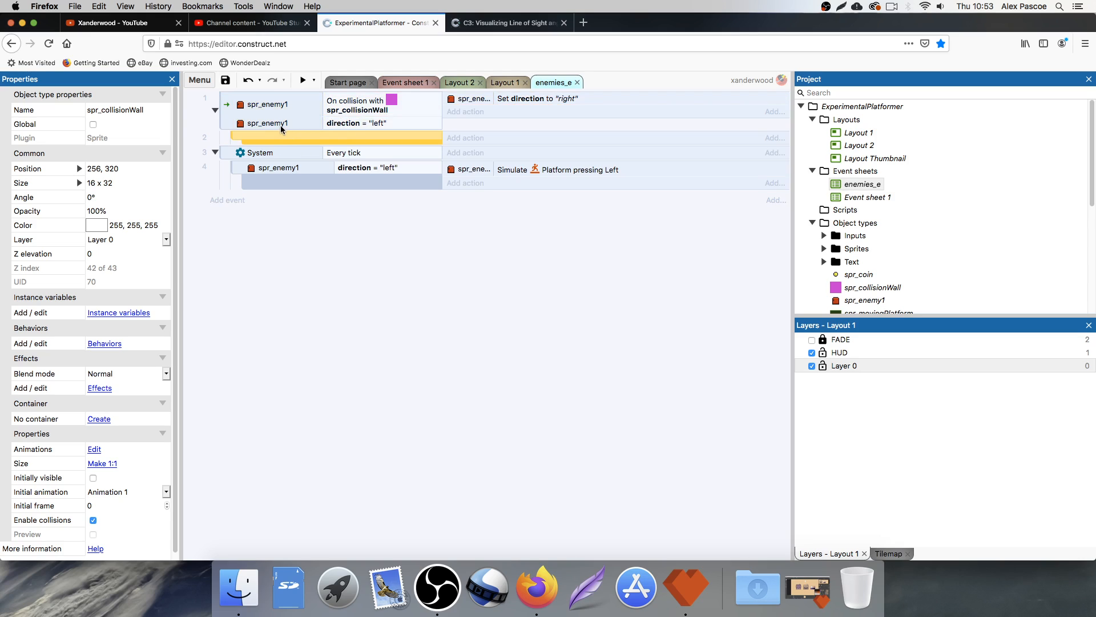
left_click_drag(280, 125, 282, 132)
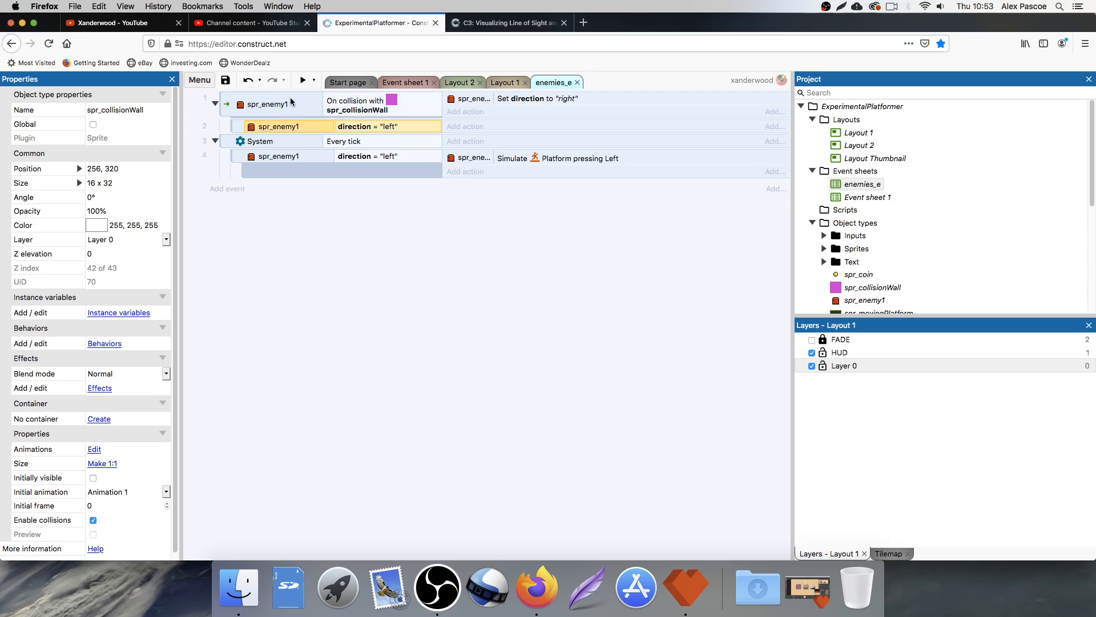
left_click(357, 198)
left_click_drag(492, 100, 487, 124)
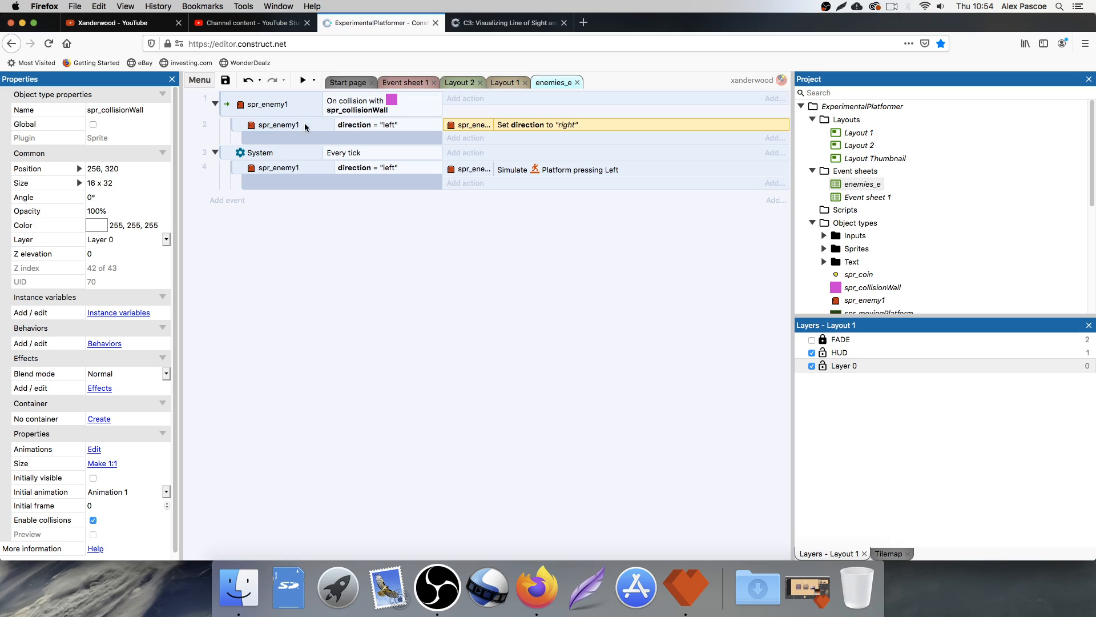
Step: Add an Else after the collision event's direction sub-event, copy the Set direction action into it and set its value to "left"
left_click(240, 128)
key("x")
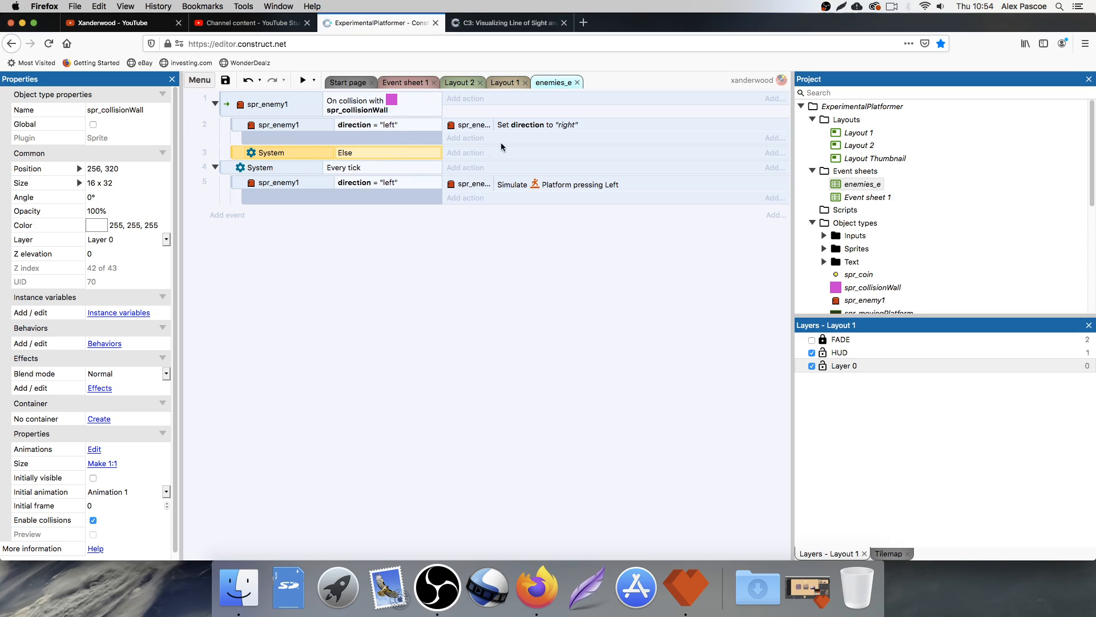
left_click(493, 125)
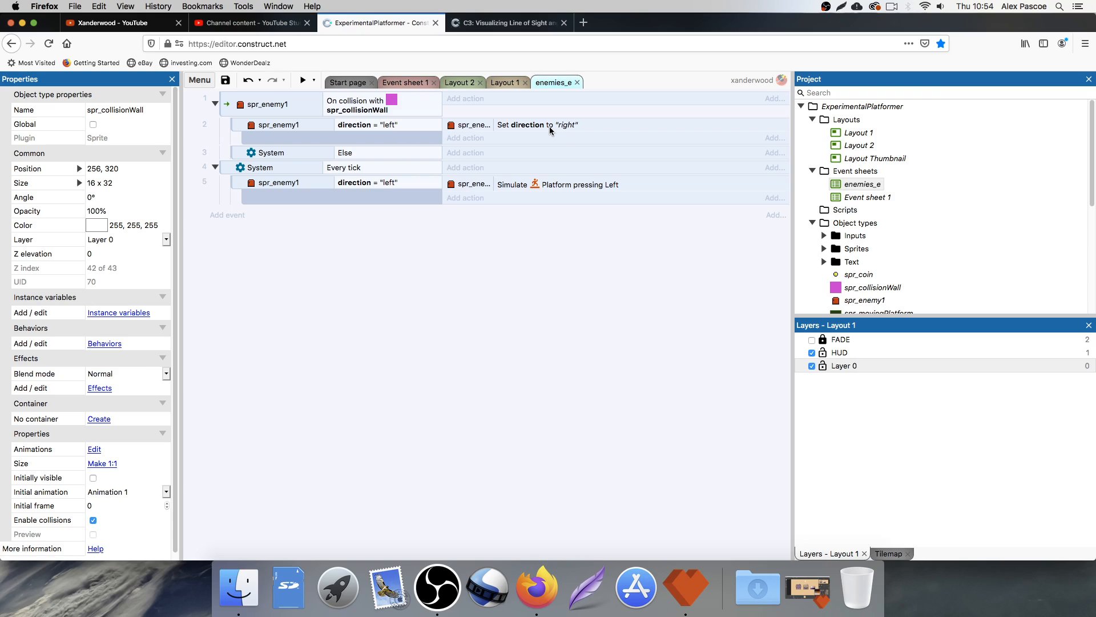
left_click_drag(545, 130, 531, 155, "alt")
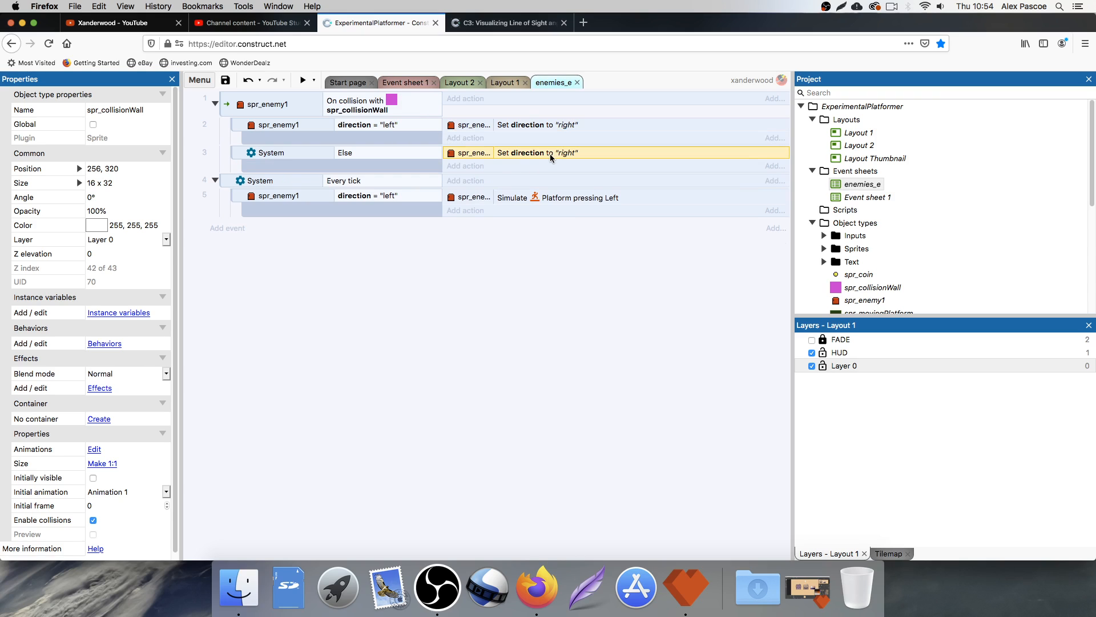
double_click(552, 157)
left_click(563, 331)
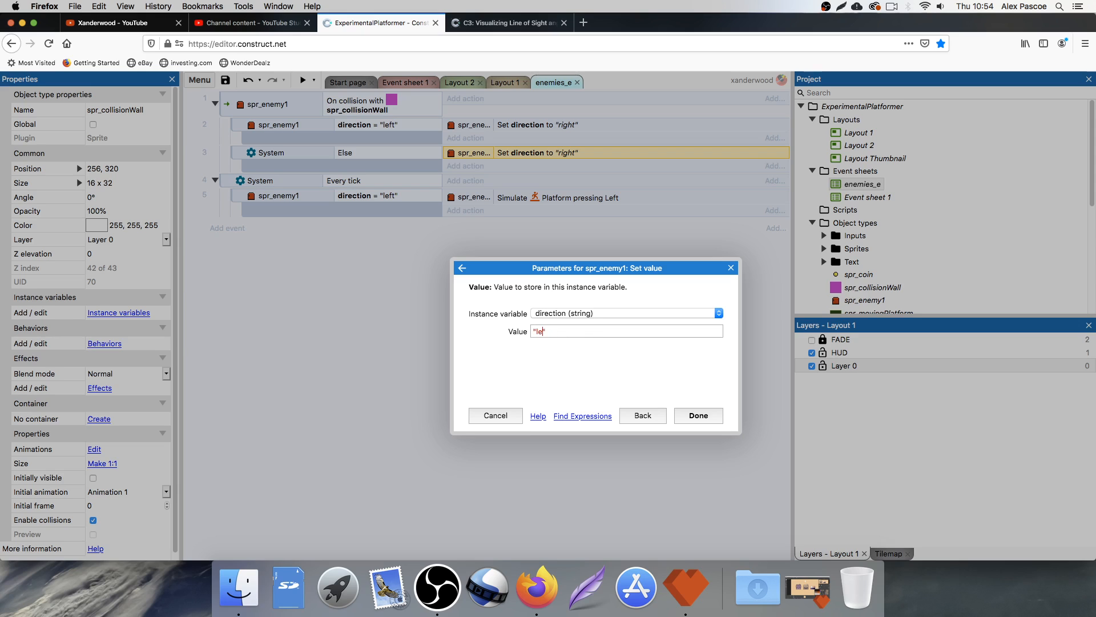
key("Return")
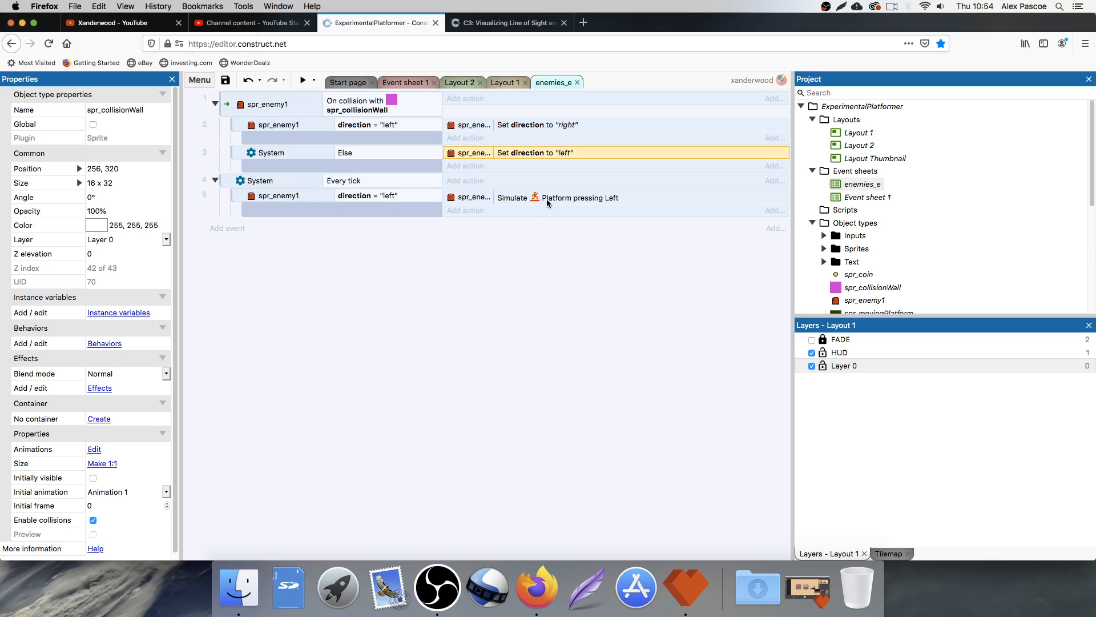
Step: Duplicate the direction = "left" sub-event under Every tick and change the copy's comparison value to "right"
left_click(238, 196)
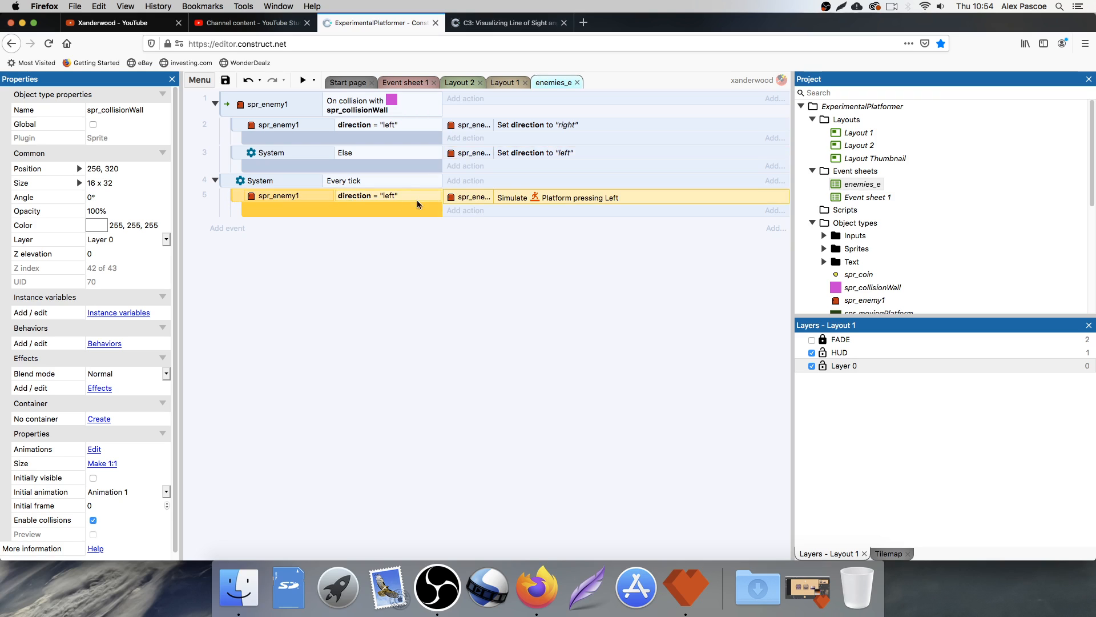
key("super+v")
double_click(388, 226)
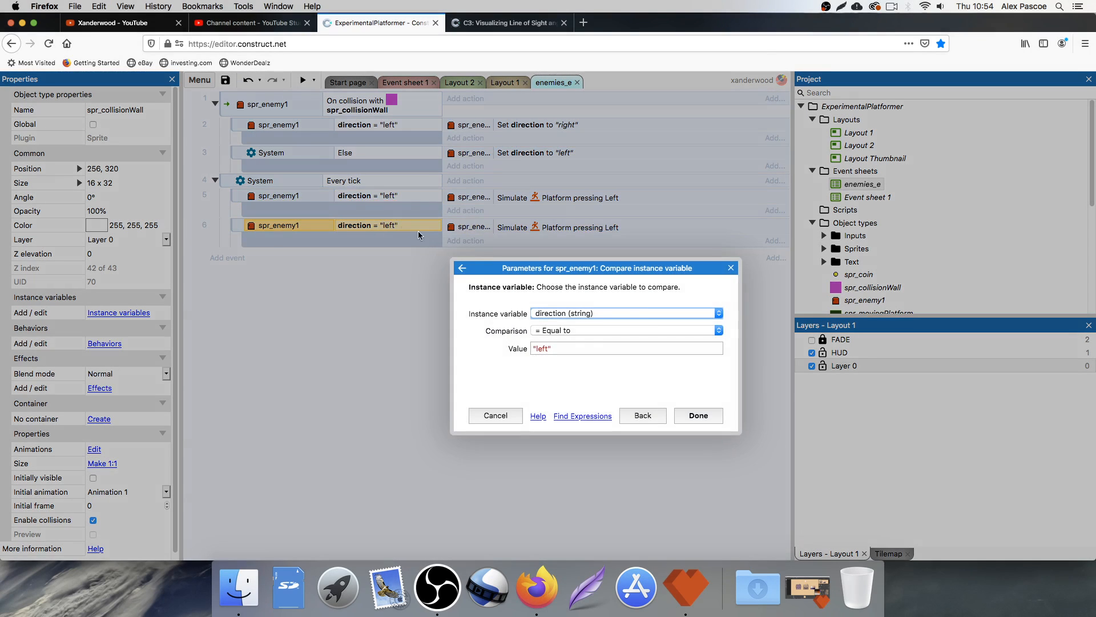
left_click(549, 348)
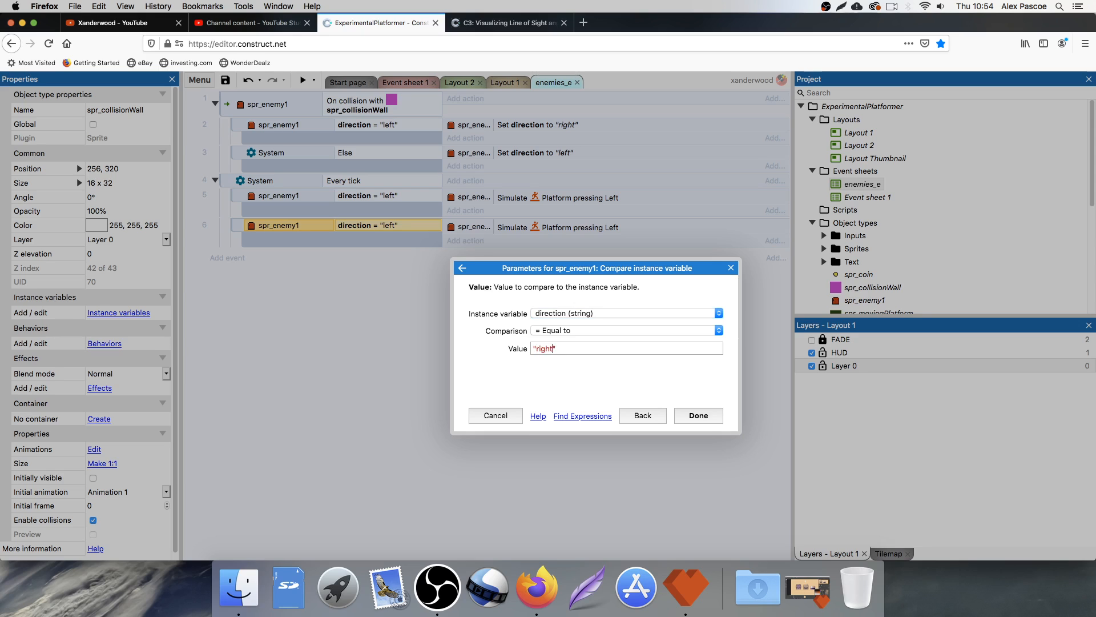
type("right")
key("Return")
Step: Set the Simulate control action in the direction = "right" sub-event to Right
double_click(556, 228)
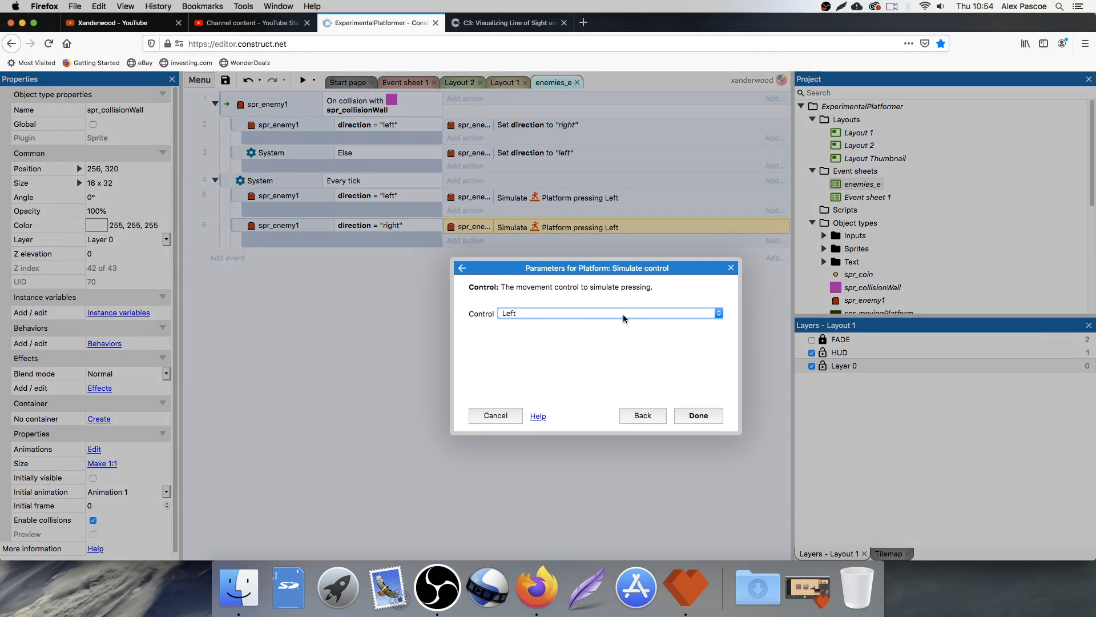
left_click(623, 318)
left_click(557, 323)
left_click(698, 415)
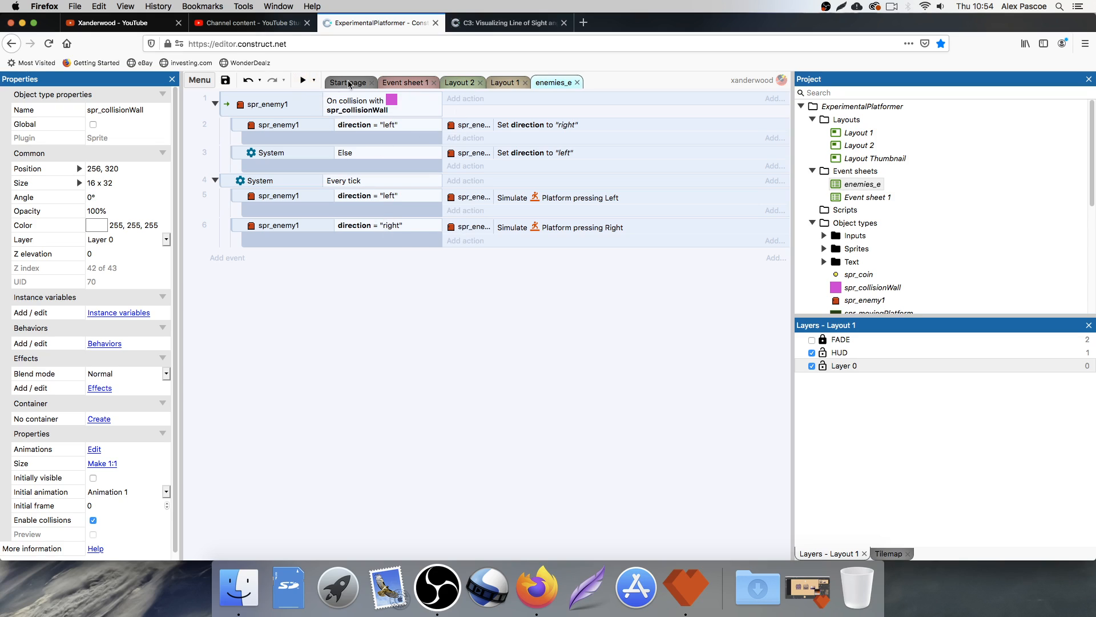
Step: Preview Layout 1 to check how the enemy moves, and close the preview
left_click(502, 82)
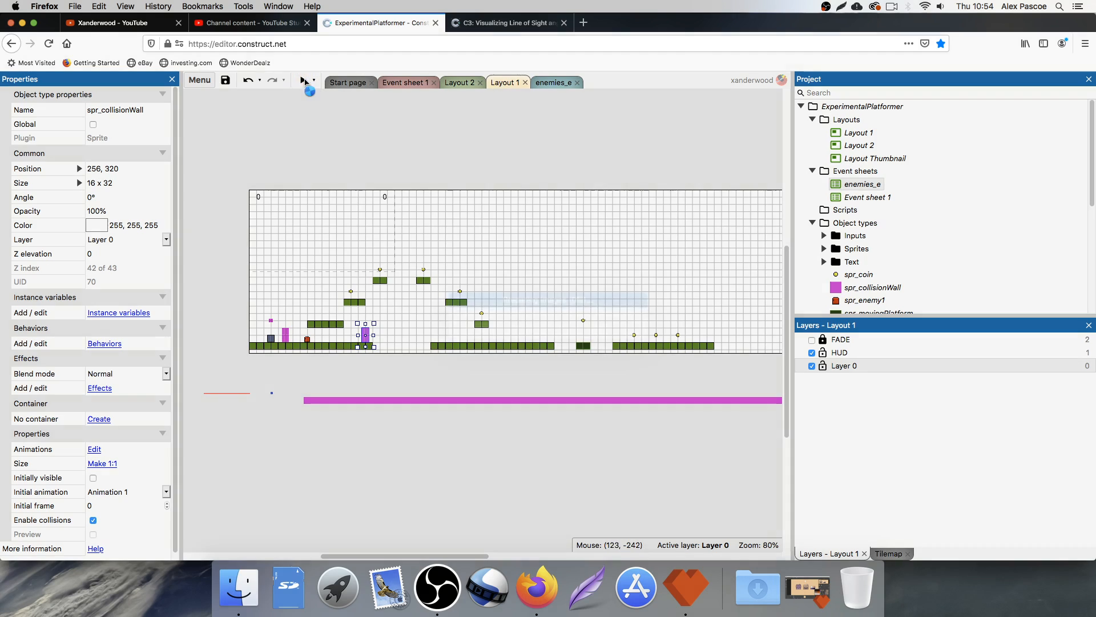
key("F5")
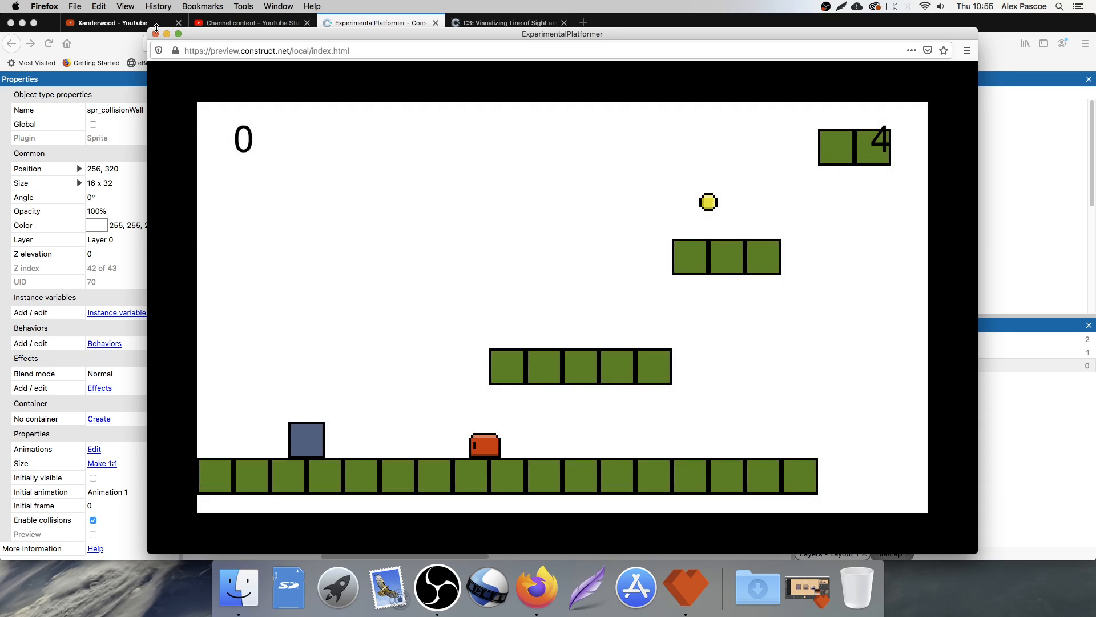
left_click(155, 34)
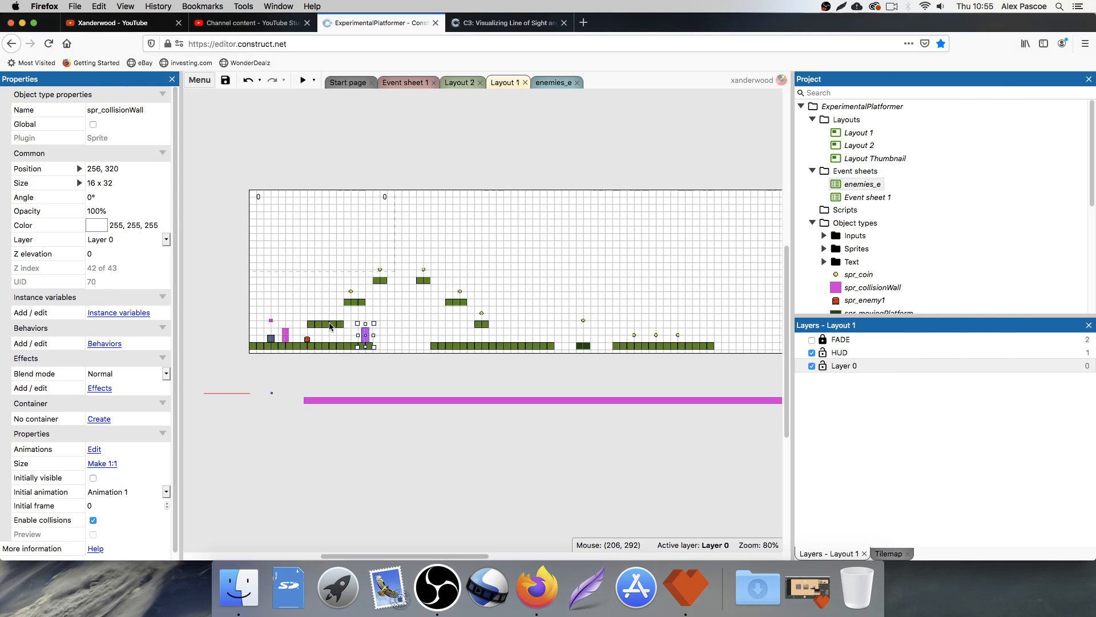
Step: Make both spr_collisionWall instances on the ground initially visible and move the wall farther from the player to 240, 320
left_click(285, 334)
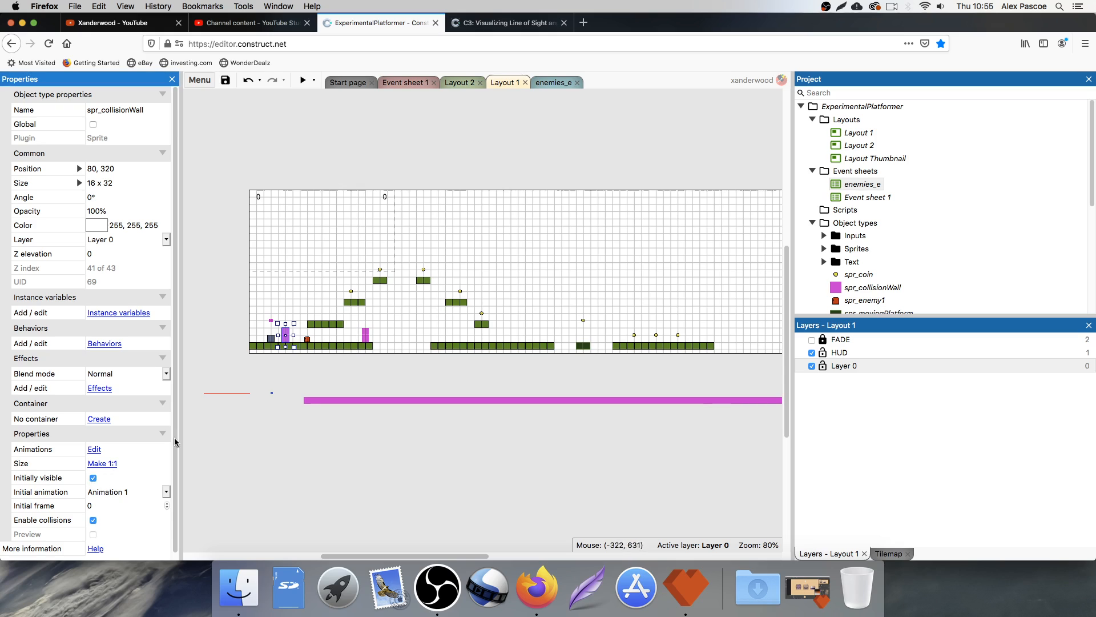
left_click(366, 335)
left_click(94, 479)
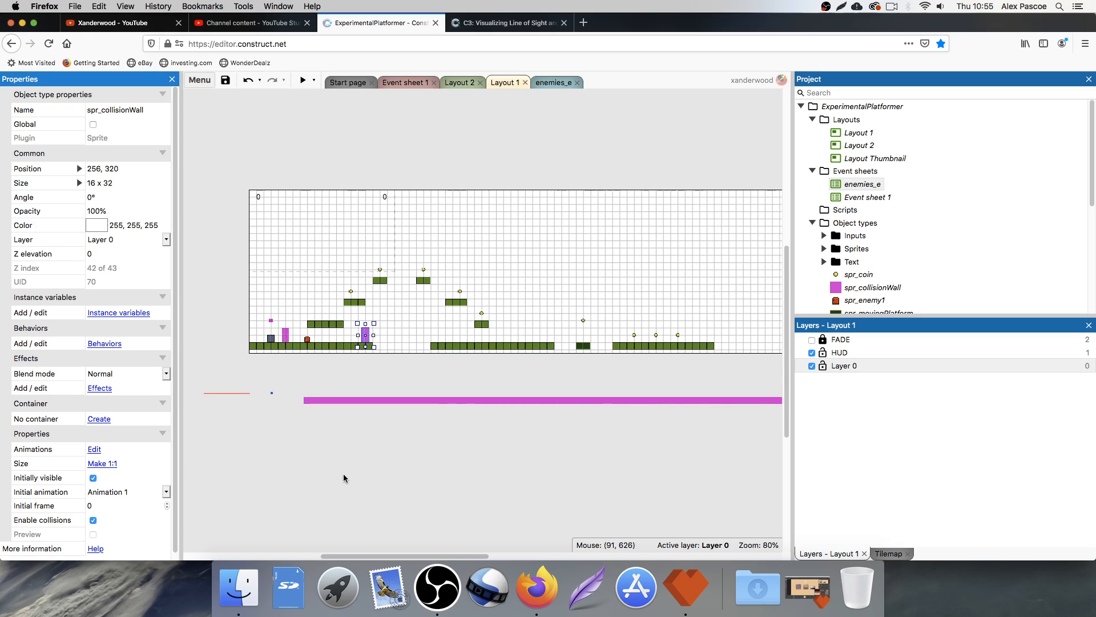
left_click(345, 476)
left_click_drag(366, 331, 357, 332)
Step: Preview Layout 1 to check the enemy's patrol between the visible walls, close the preview and view Event sheet 1
left_click(301, 80)
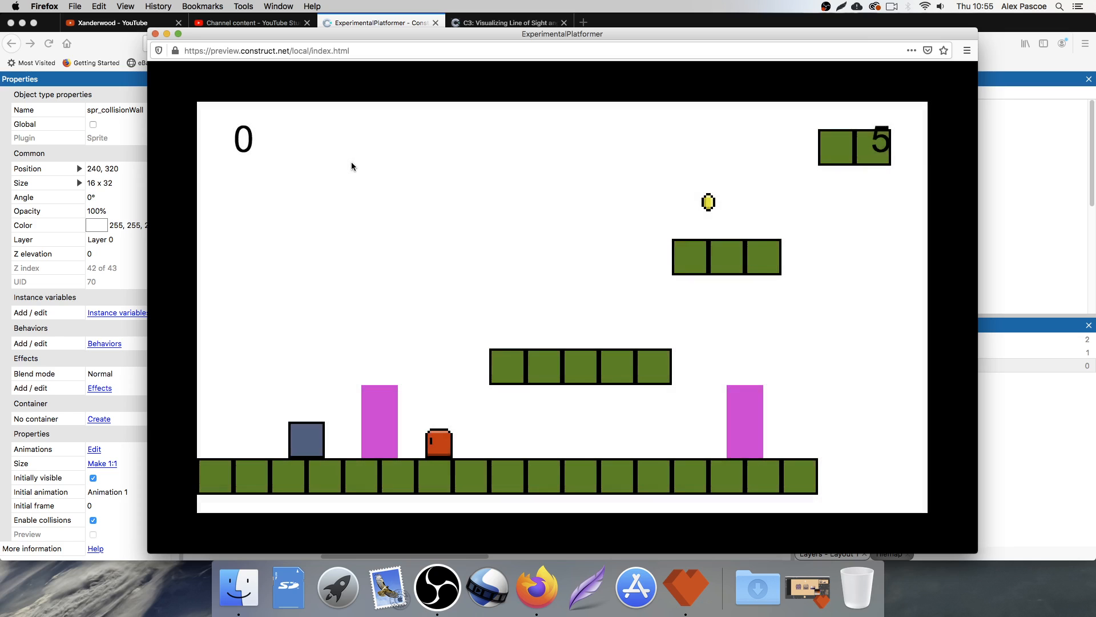
left_click(156, 34)
left_click(398, 84)
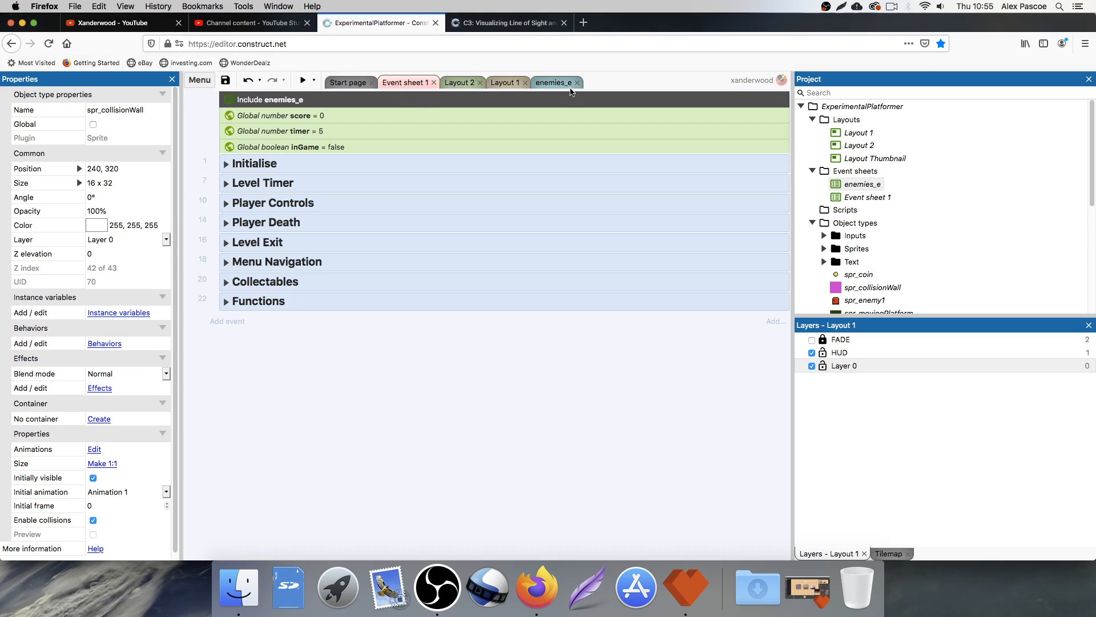
Step: In enemies_e, add a spr_enemy1 Set mirrored action with state Not mirrored to the Every tick direction = "left" sub-event
left_click(557, 84)
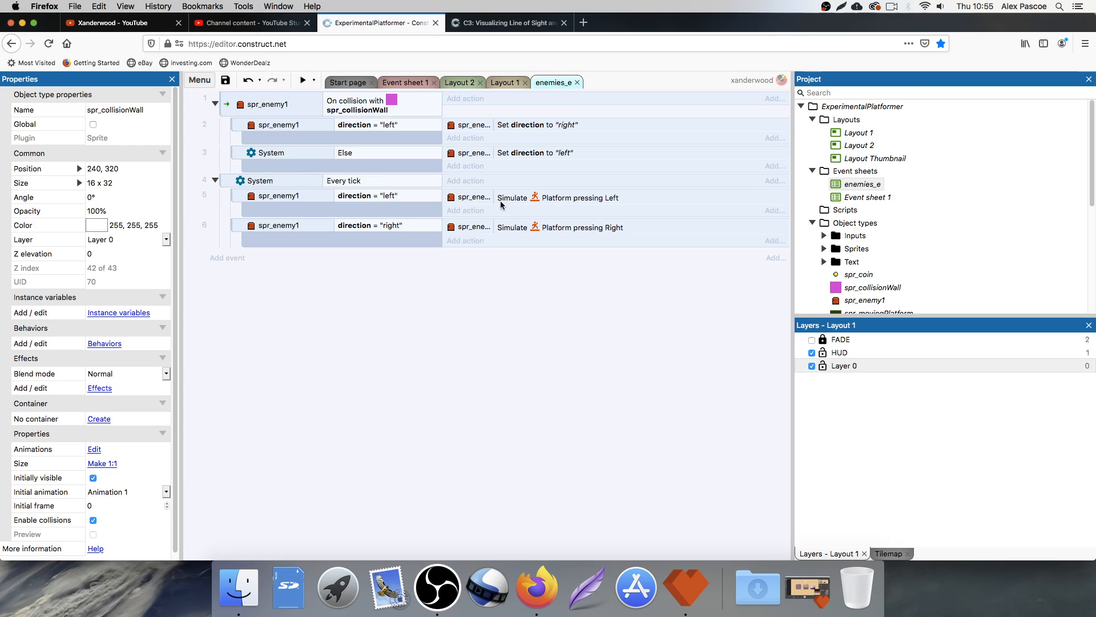
left_click(460, 210)
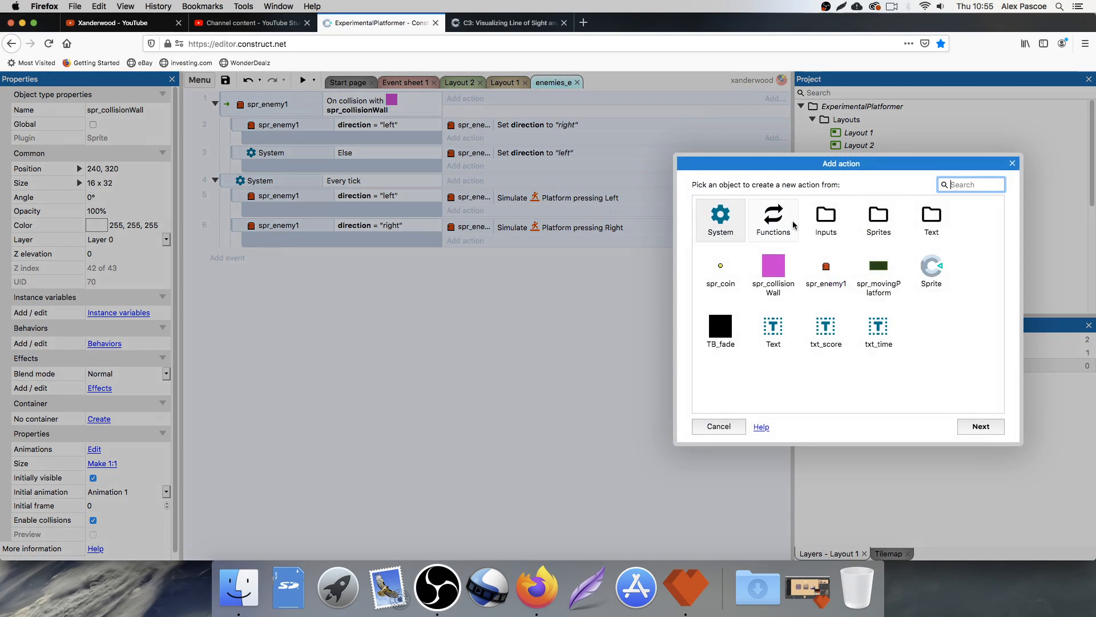
double_click(826, 265)
scroll(850, 319, "down", 3)
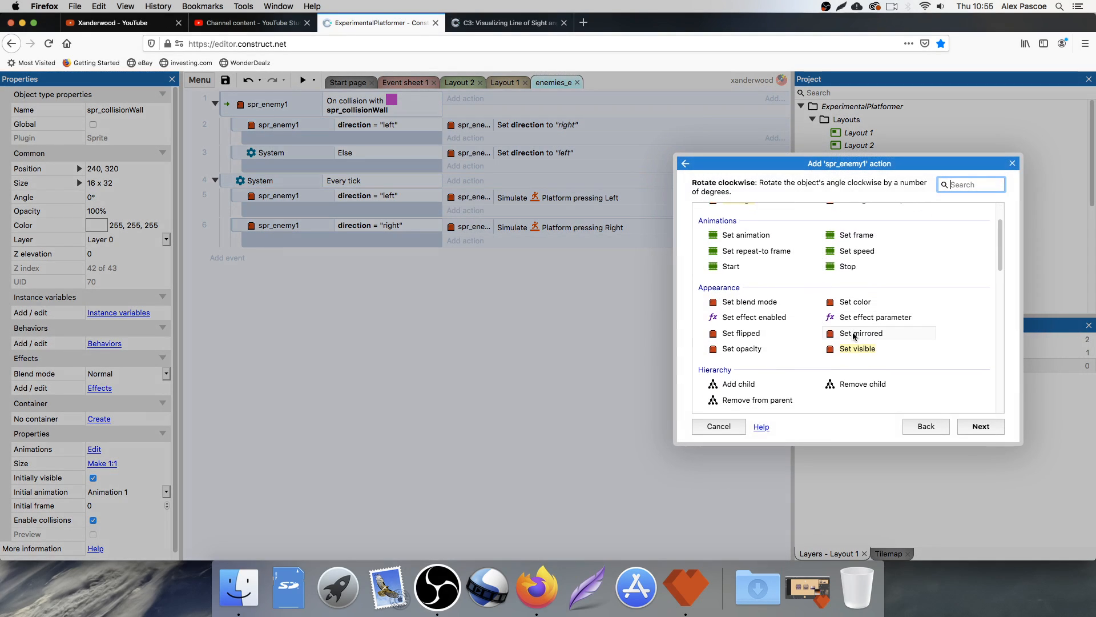
double_click(855, 335)
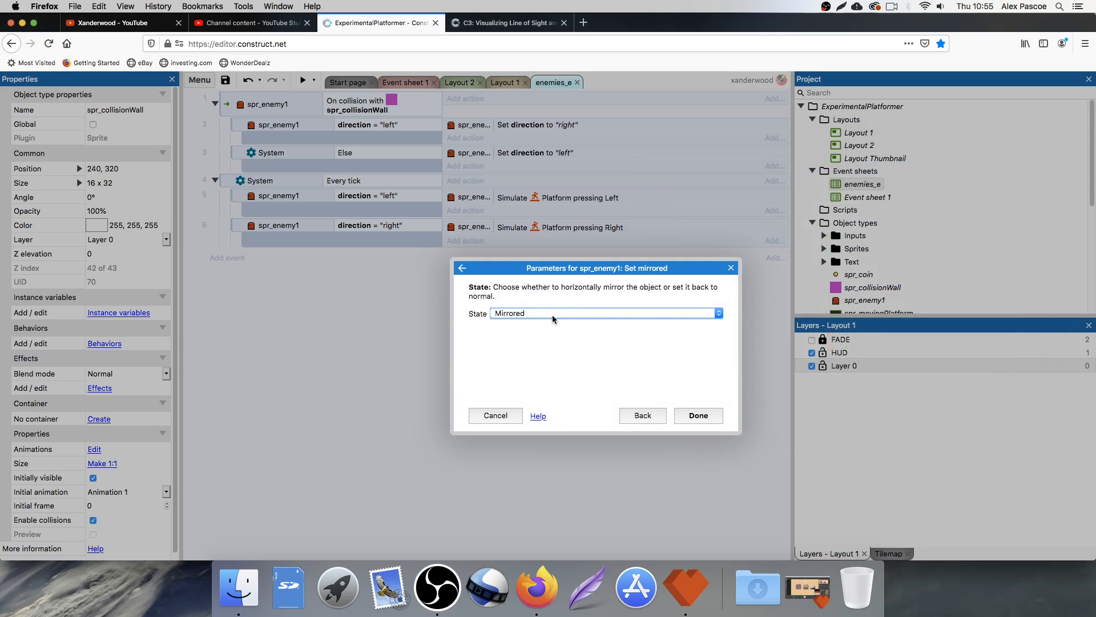
left_click(553, 315)
left_click(531, 324)
left_click(690, 414)
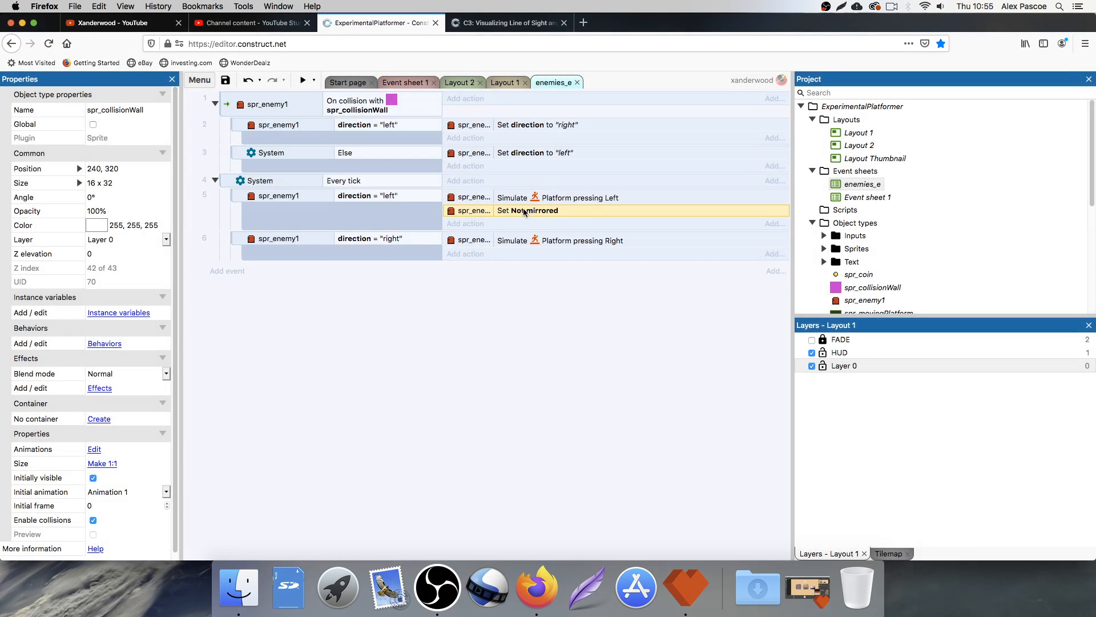
Step: Copy the Set mirrored action into the direction = "right" sub-event with state Mirrored, and preview the enemy's facing direction
left_click_drag(523, 211, 518, 248, "super")
double_click(544, 253)
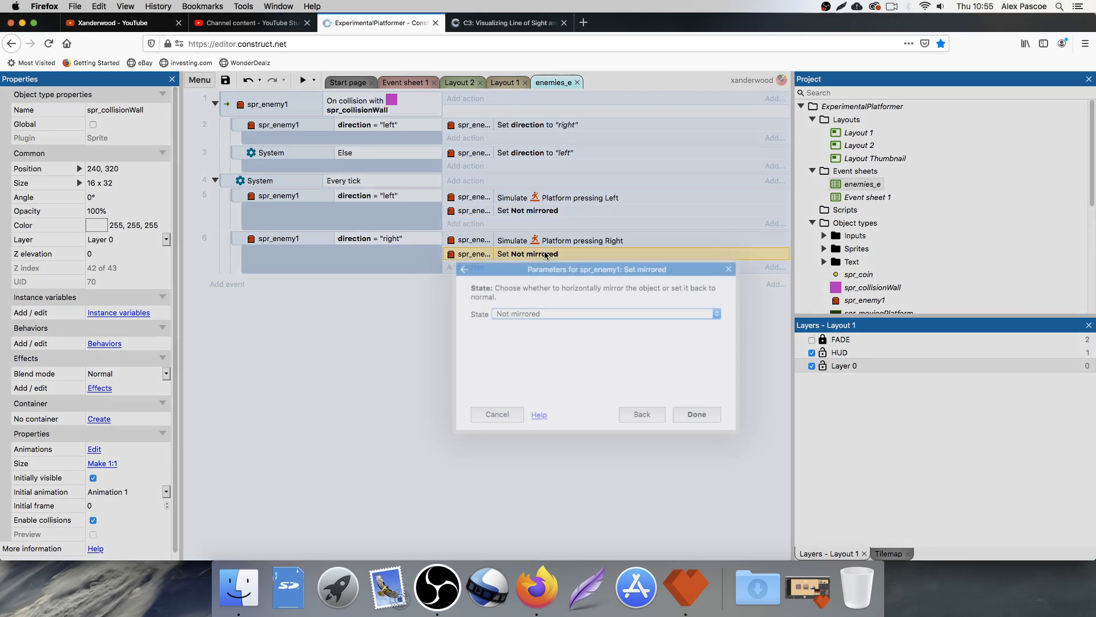
left_click(545, 316)
left_click(527, 308)
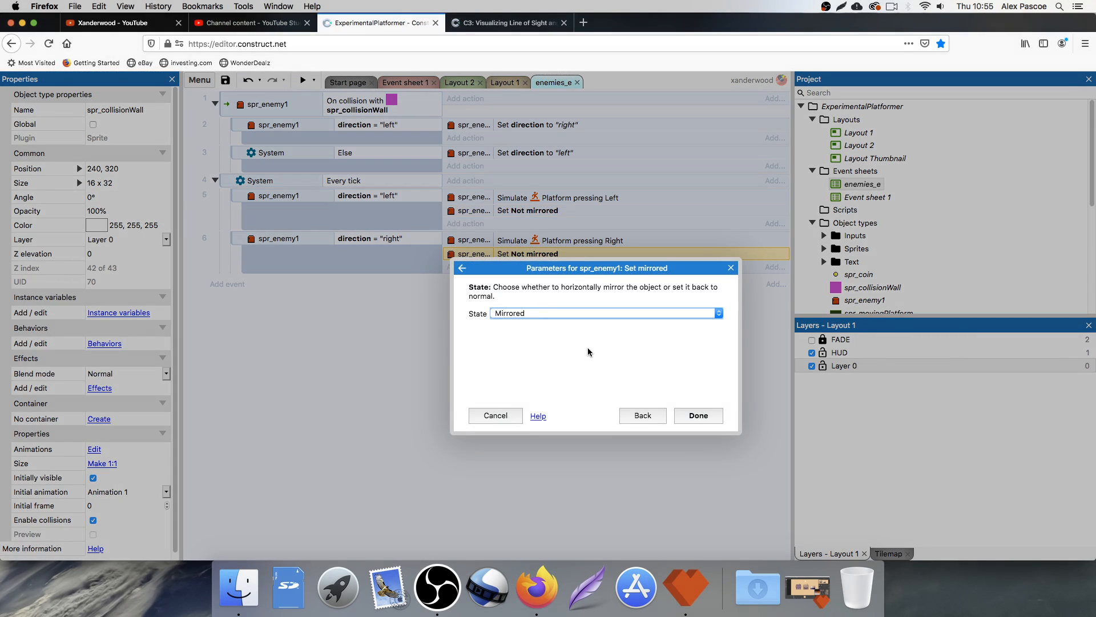
left_click(699, 414)
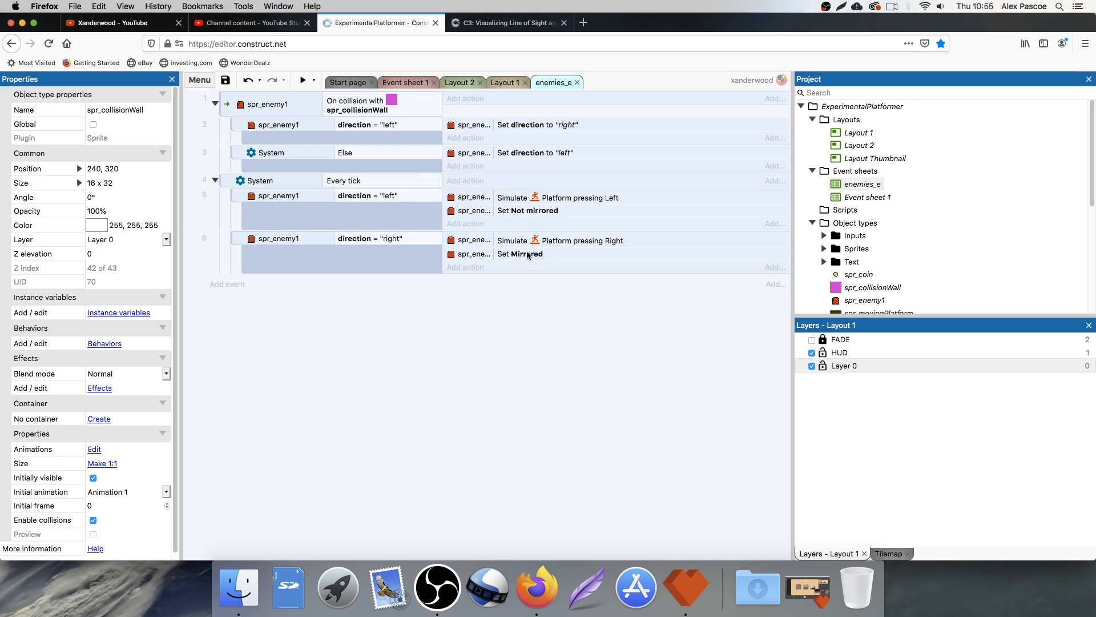
left_click(303, 80)
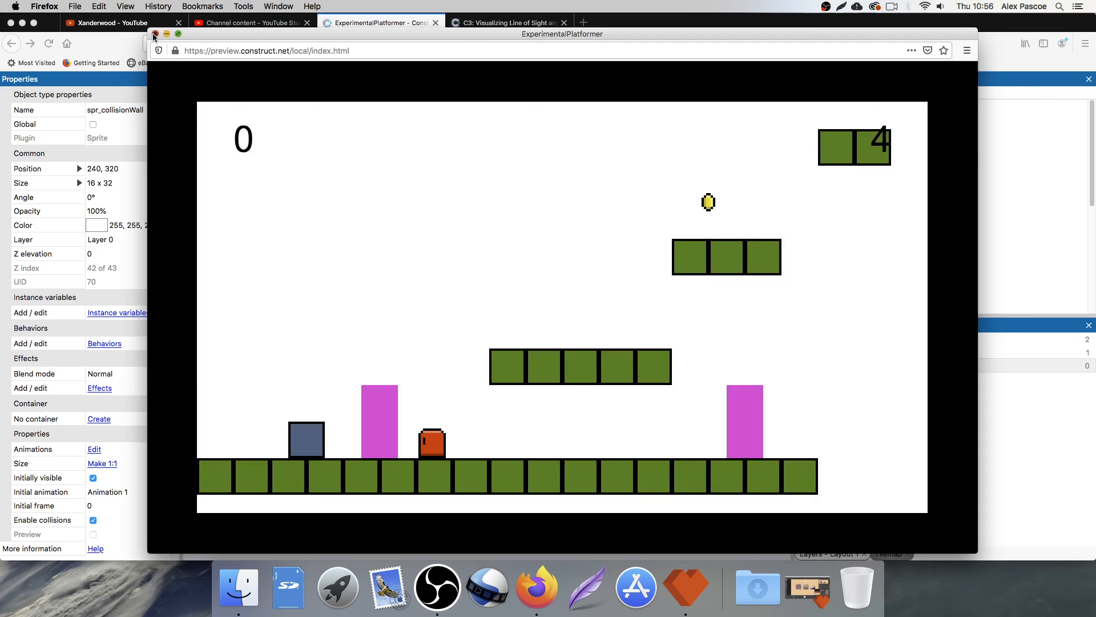
left_click(155, 34)
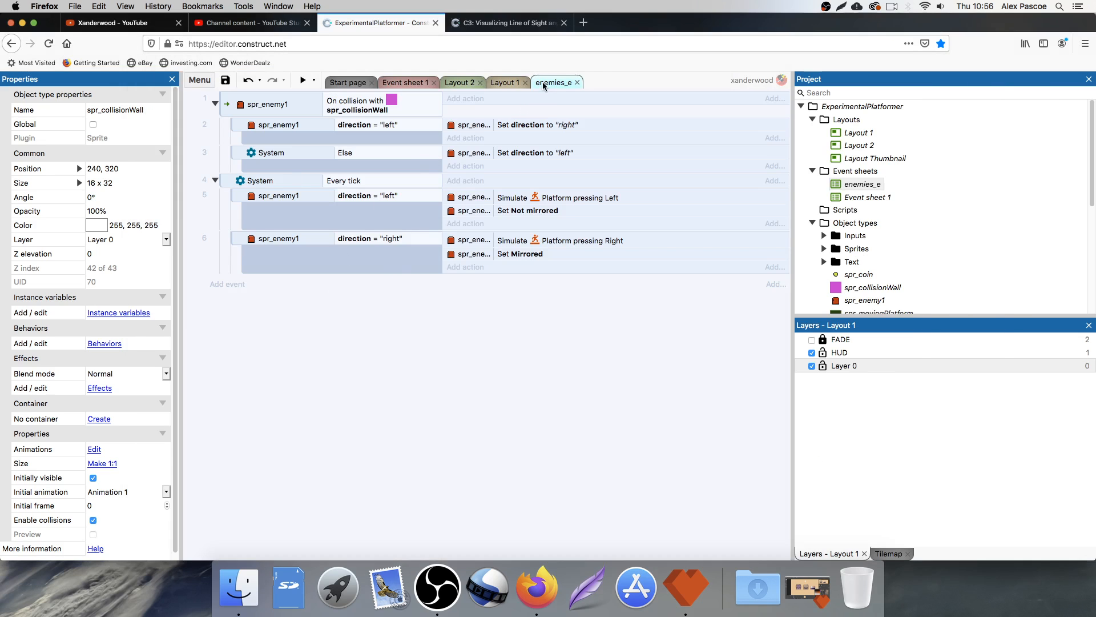
Step: Add an event group named movement, move the Every tick event with its sub-events into it and collapse the group
key("g")
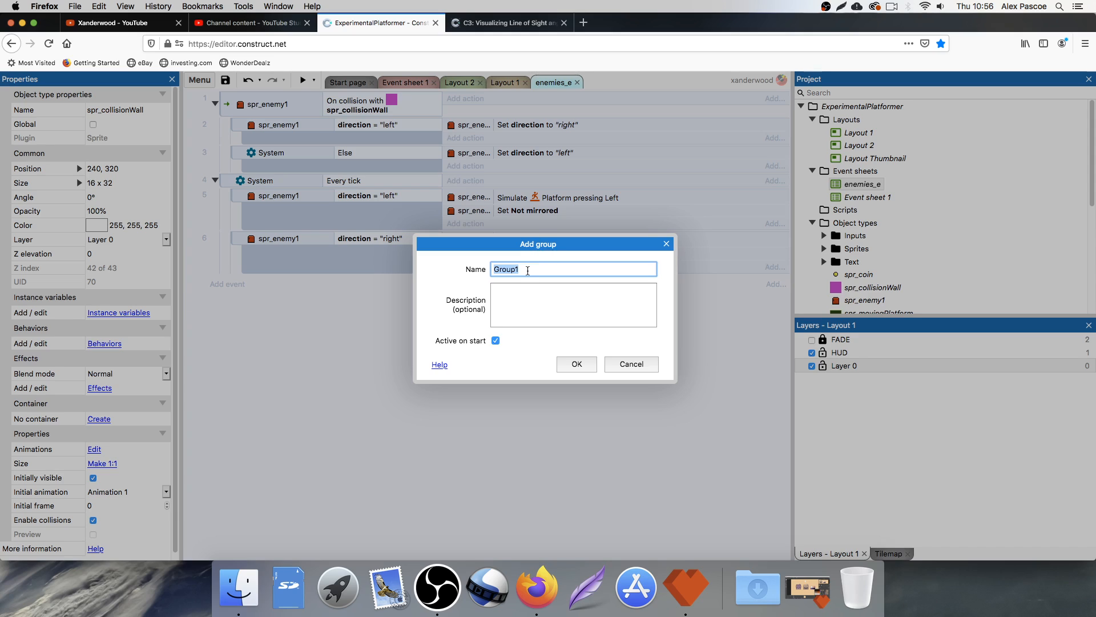
type("movement")
key("Return")
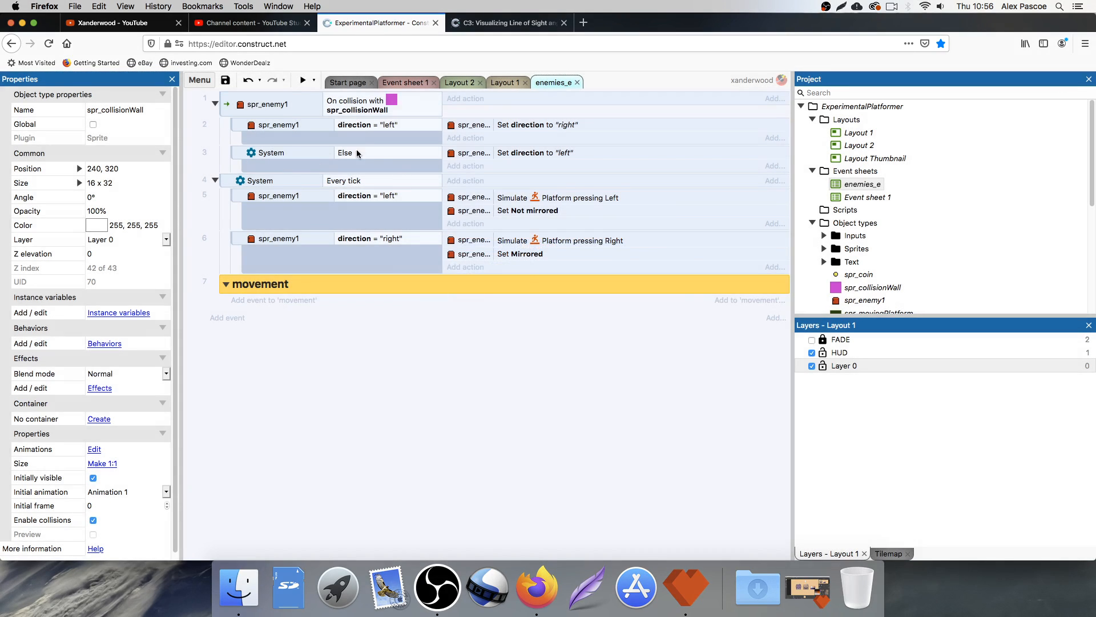
left_click(226, 181)
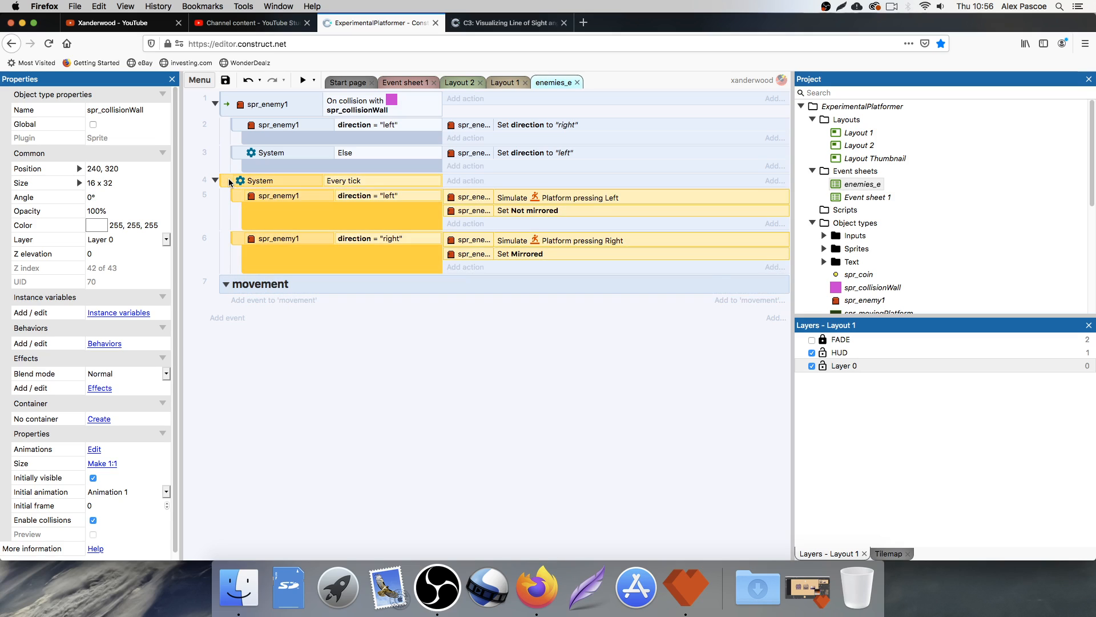
left_click_drag(229, 181, 262, 276)
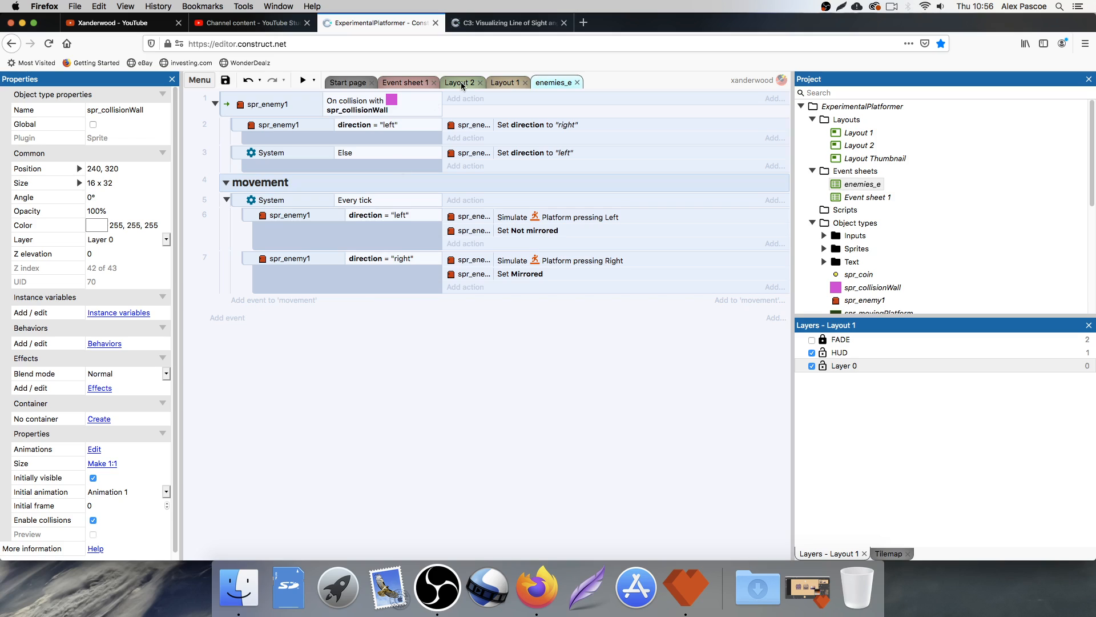
left_click(226, 183)
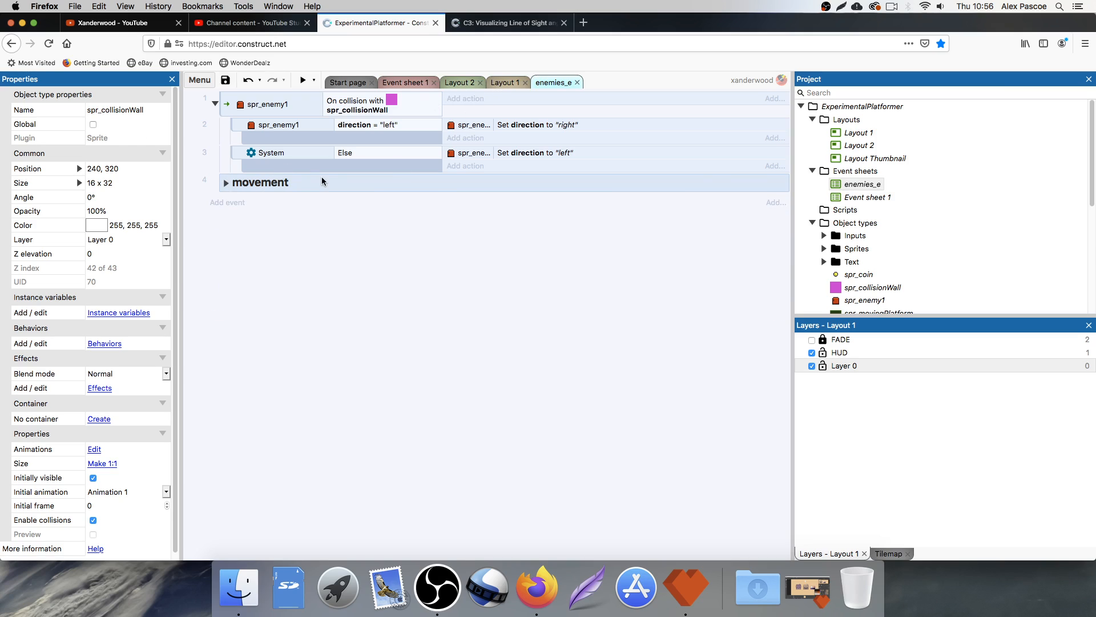
Step: Add the Line of sight behavior to spr_enemy1 in Layout 1
left_click(508, 82)
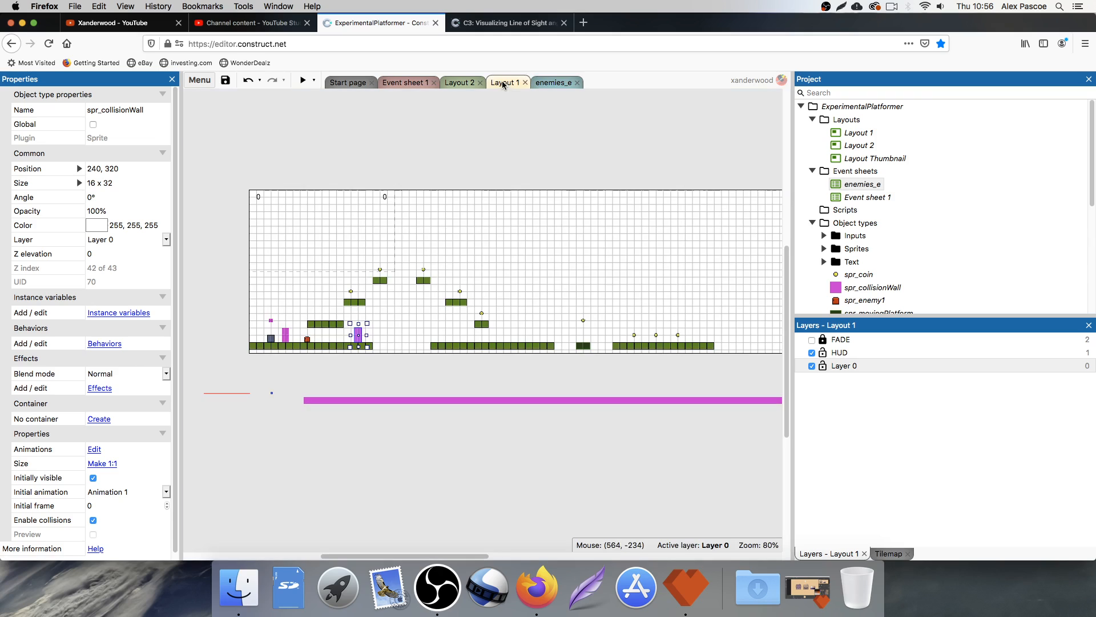
left_click(333, 375)
left_click(307, 339)
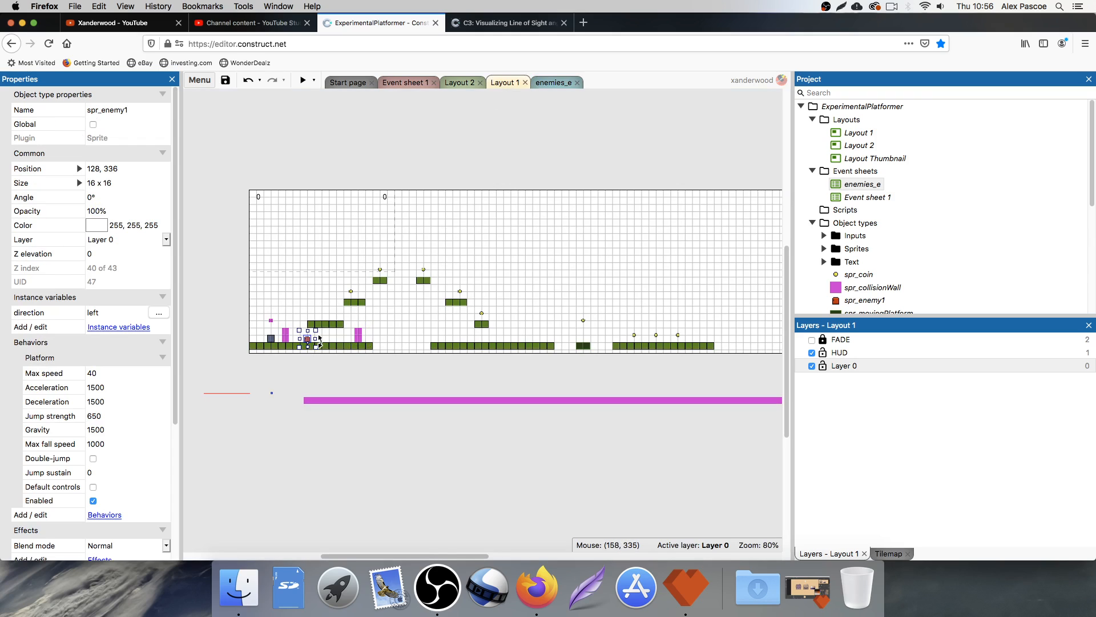
scroll(143, 434, "down", 2)
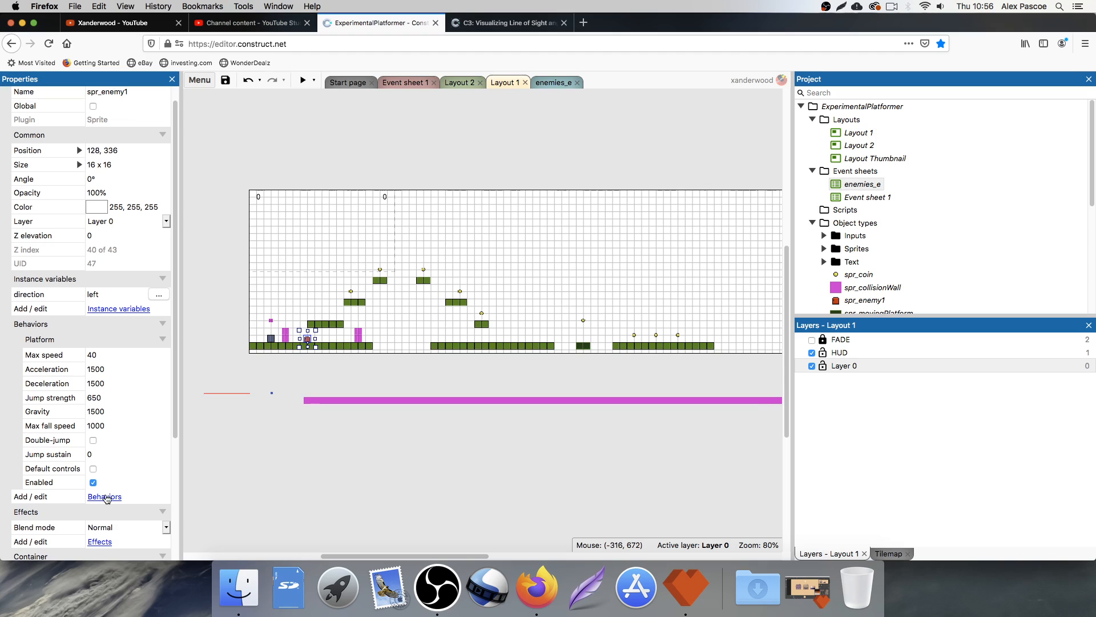
left_click(104, 496)
left_click(765, 294)
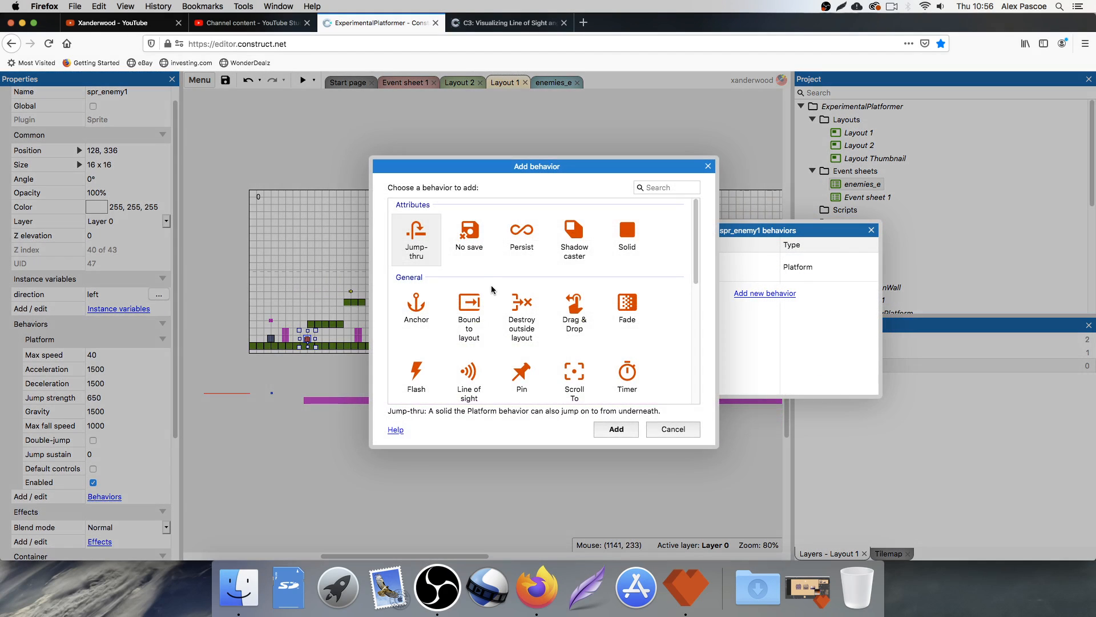
scroll(496, 297, "down", 2)
double_click(469, 323)
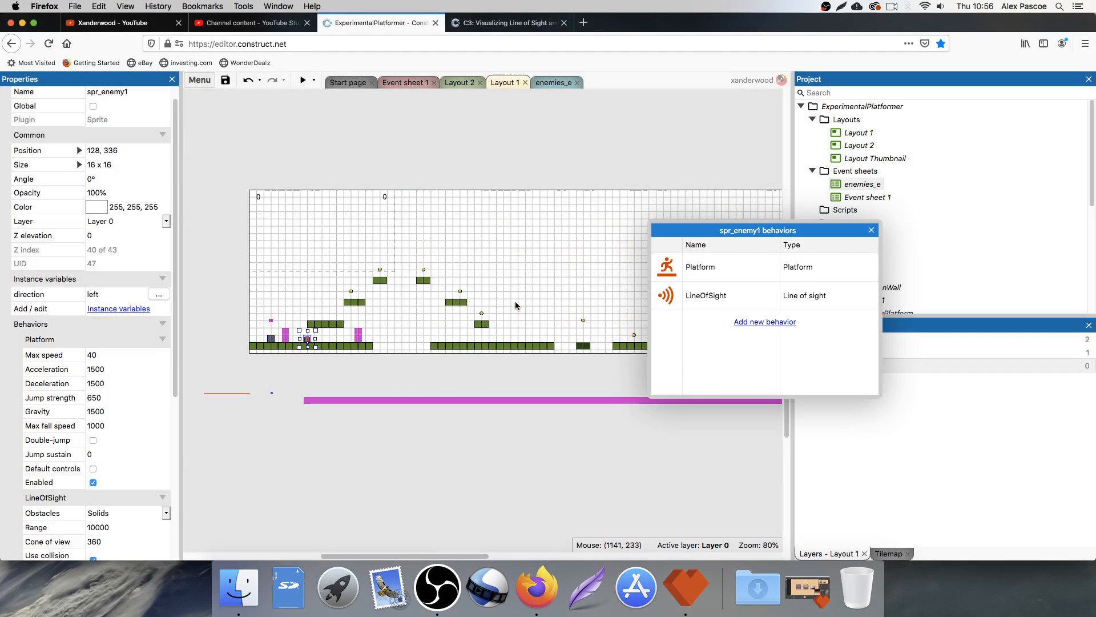
left_click(871, 230)
Step: Keep spr_enemy1's LineOfSight obstacles on Solids and set the line-of-sight range to 200
scroll(68, 270, "down", 5)
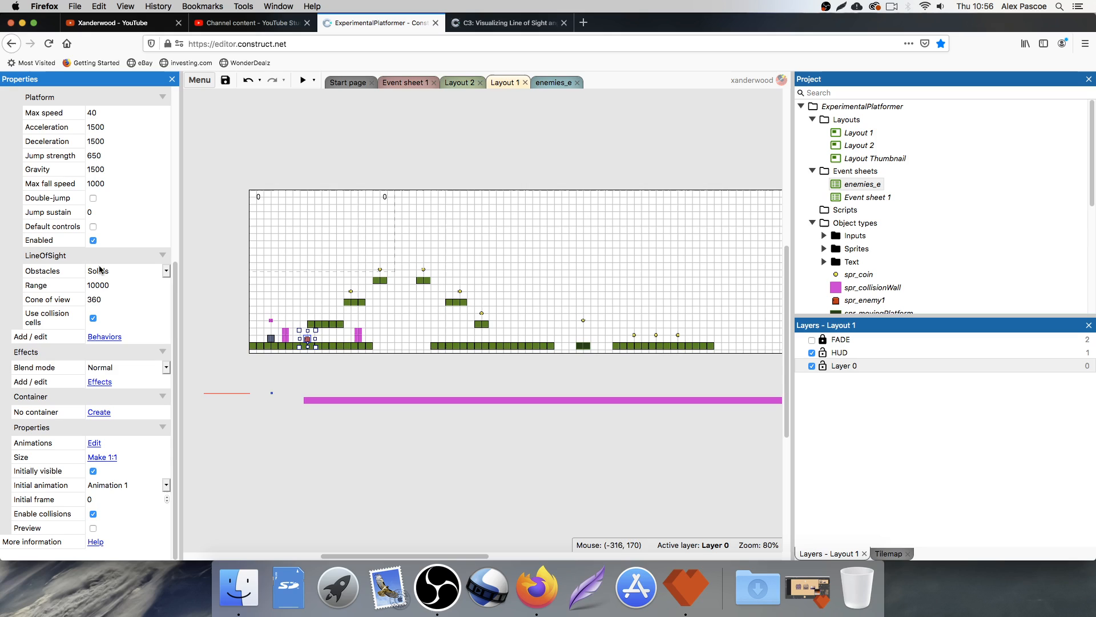
left_click(107, 271)
left_click(109, 271)
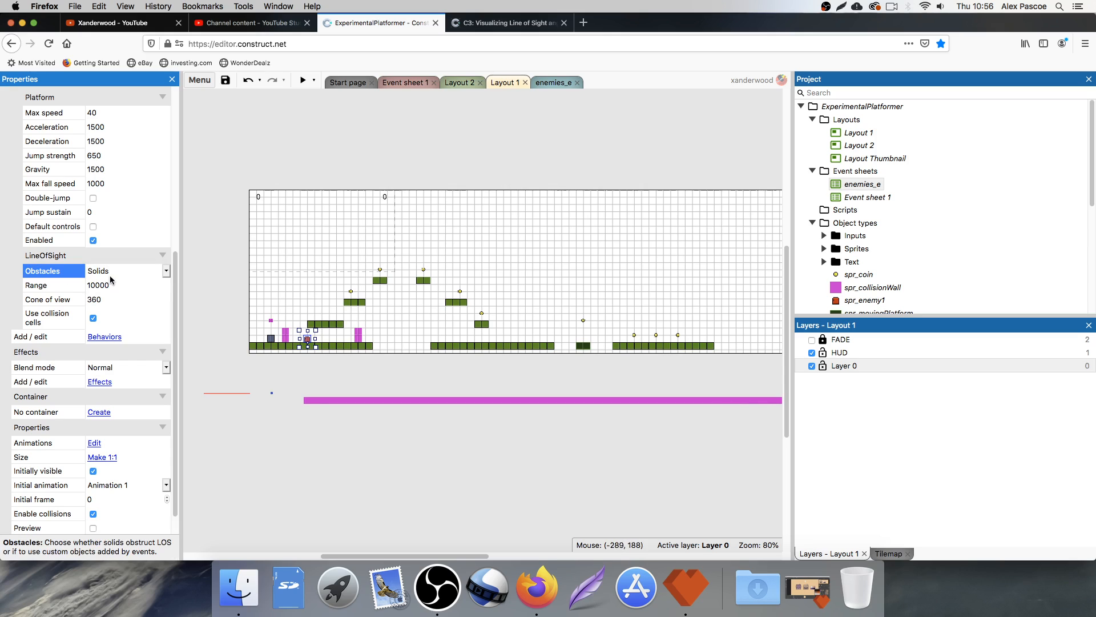
left_click(111, 272)
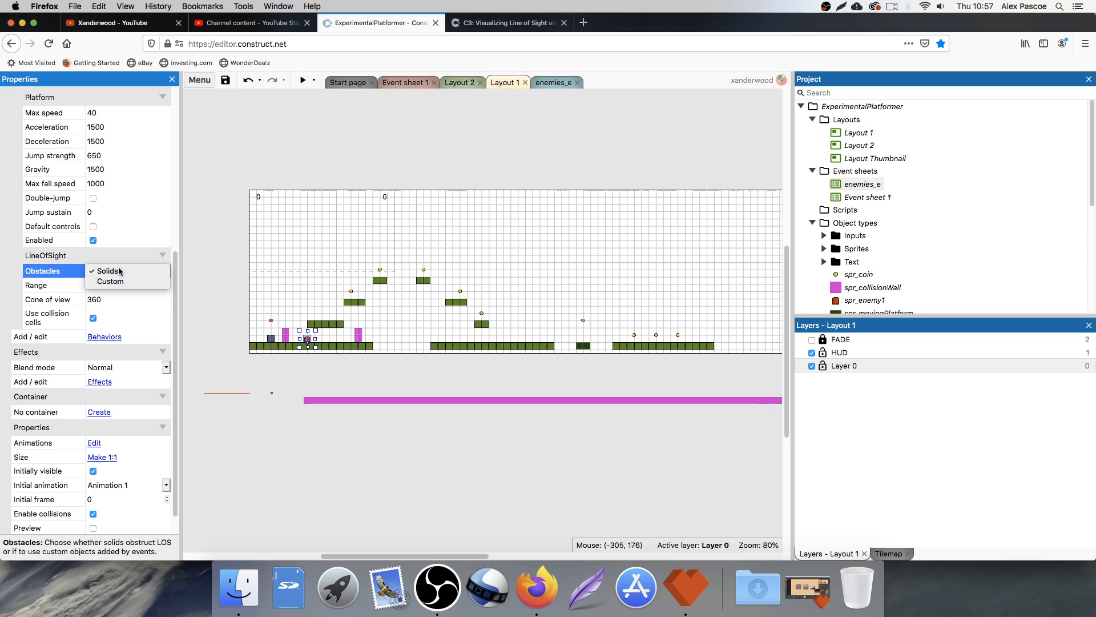
left_click(128, 272)
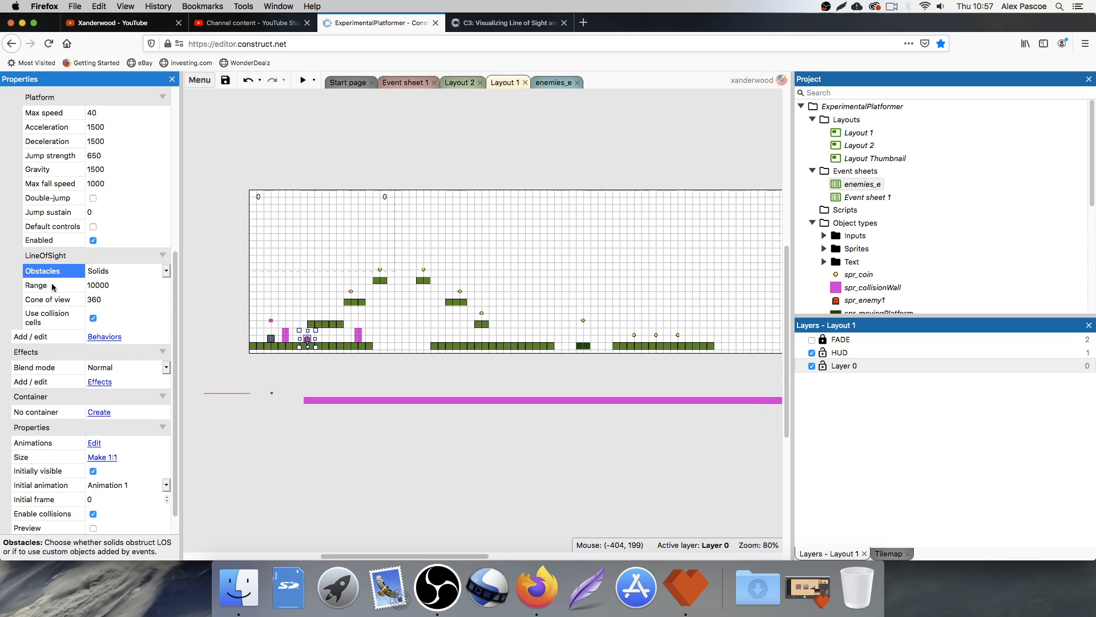
left_click(100, 284)
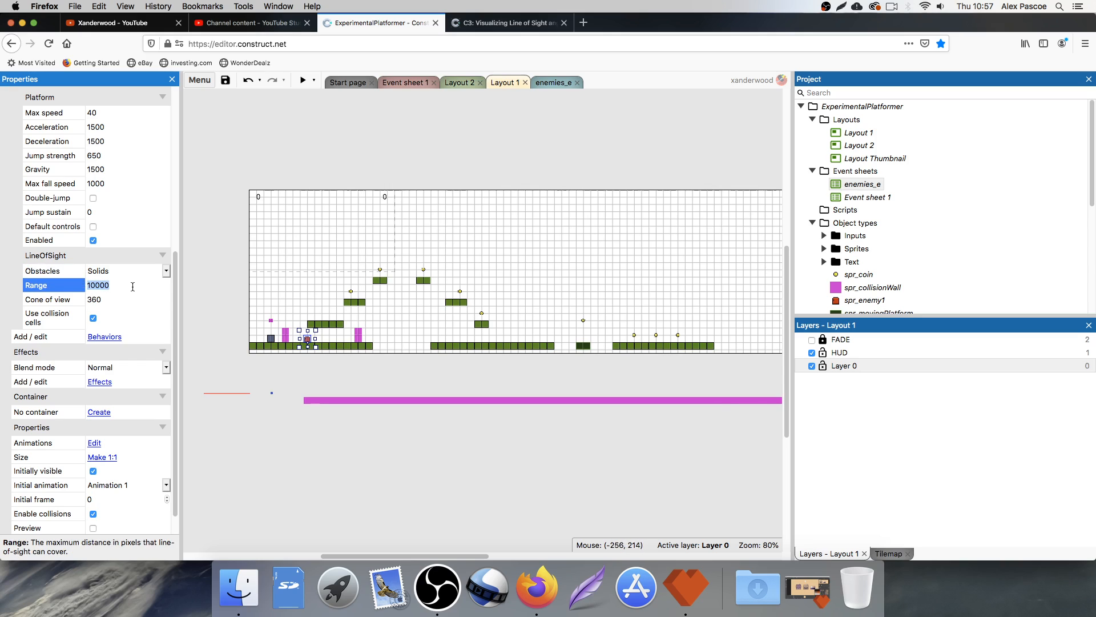
type("200")
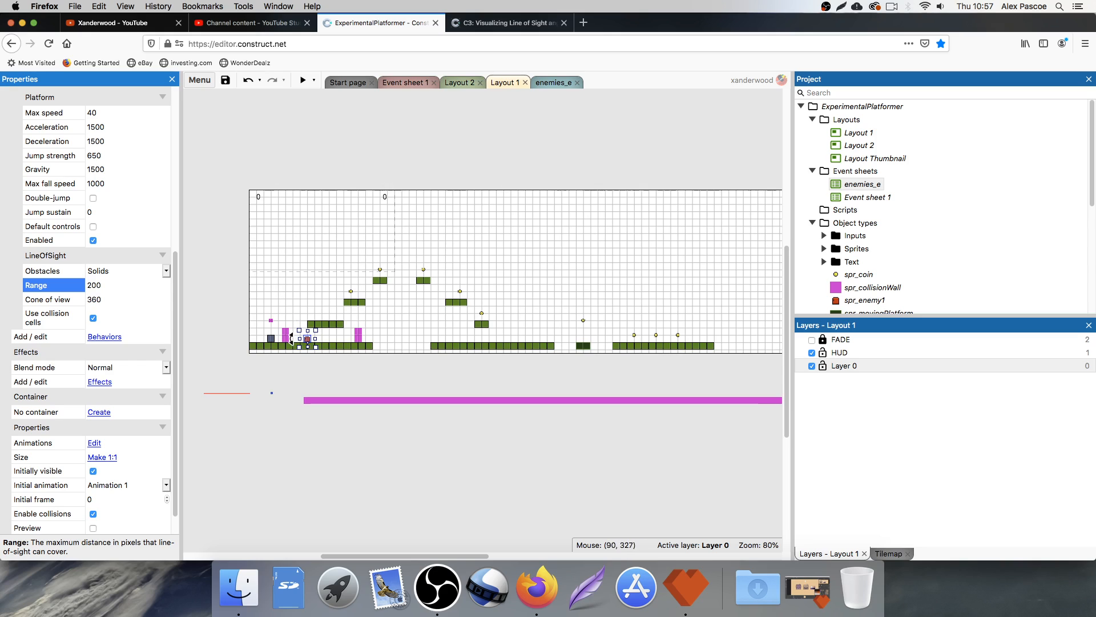
Step: Examine spr_enemy1's LineOfSight cone of view setting and the enemy's position relative to the platform above it
left_click(101, 299)
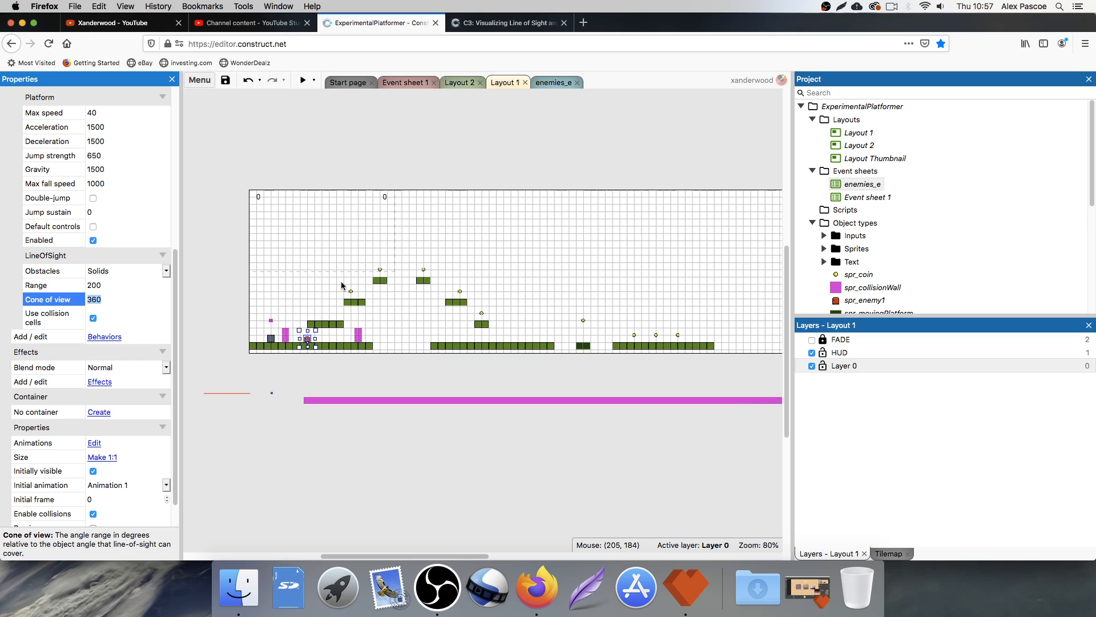
left_click(326, 323)
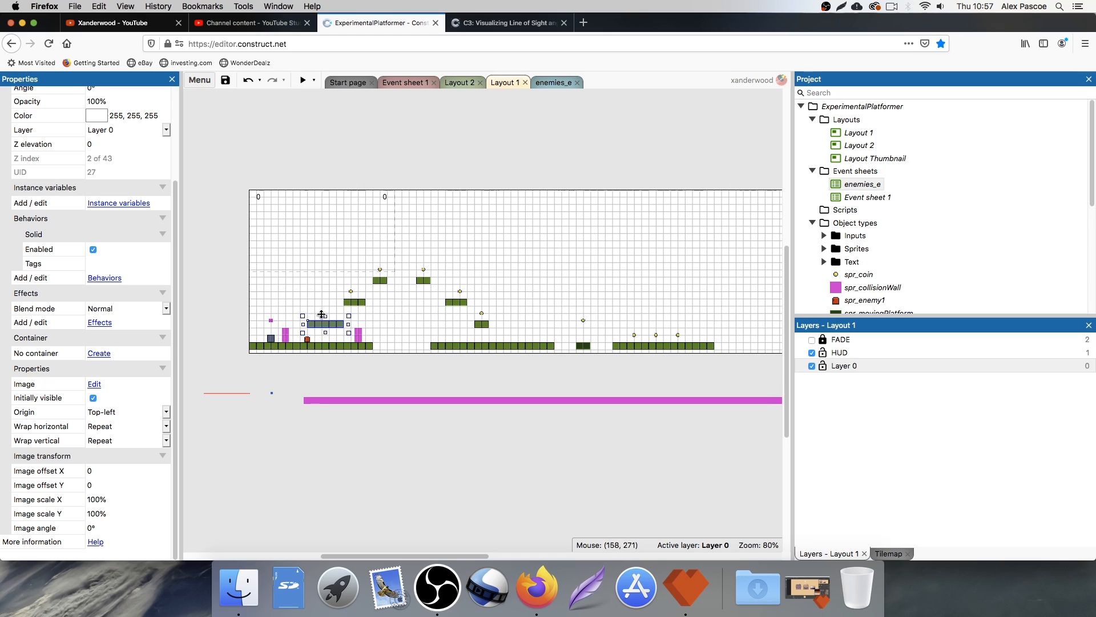
left_click(308, 342)
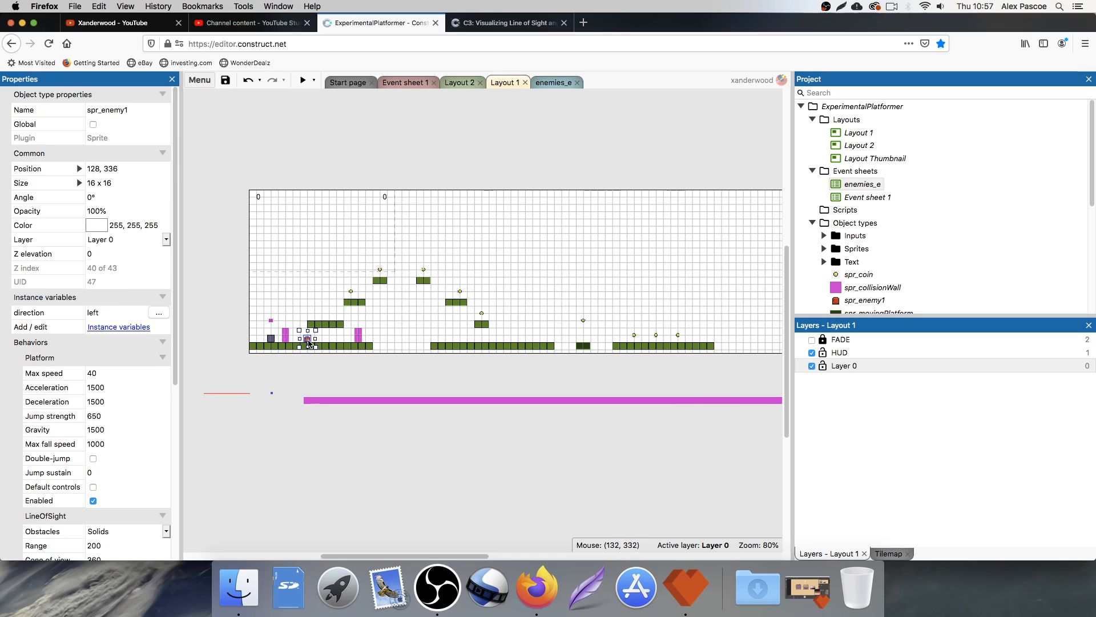
left_click(343, 363)
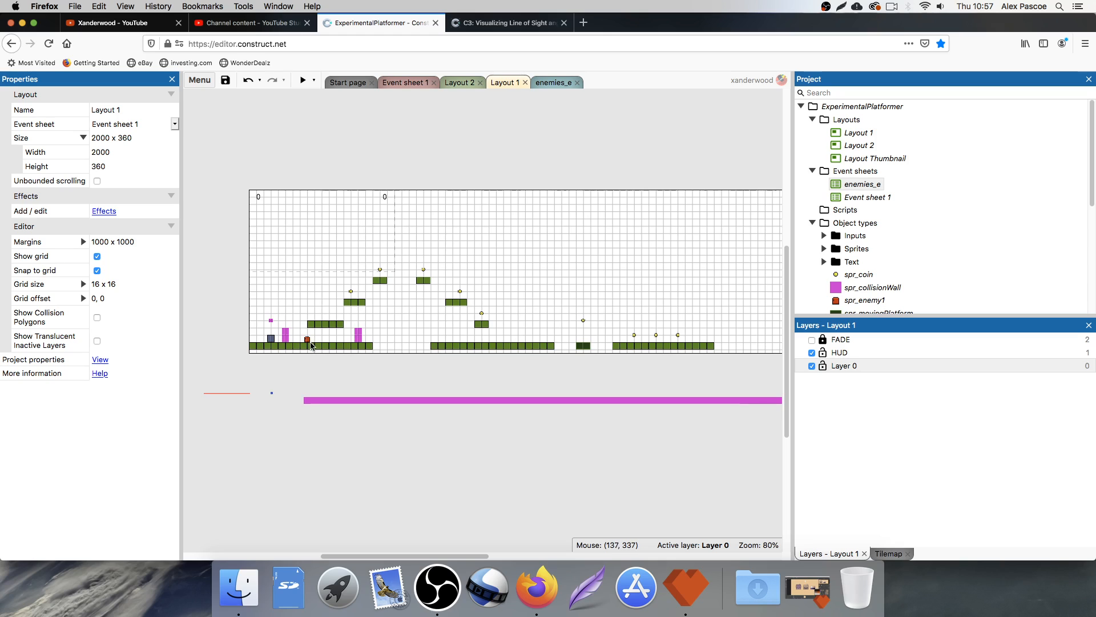
left_click(309, 340)
left_click(307, 340)
left_click(306, 341)
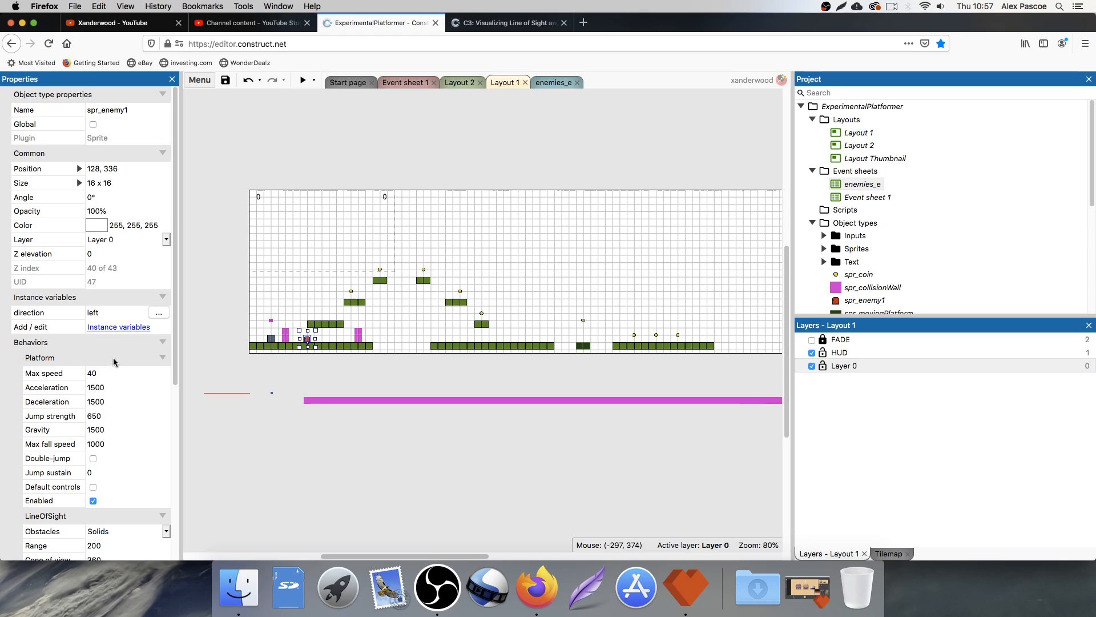
scroll(114, 365, "down", 5)
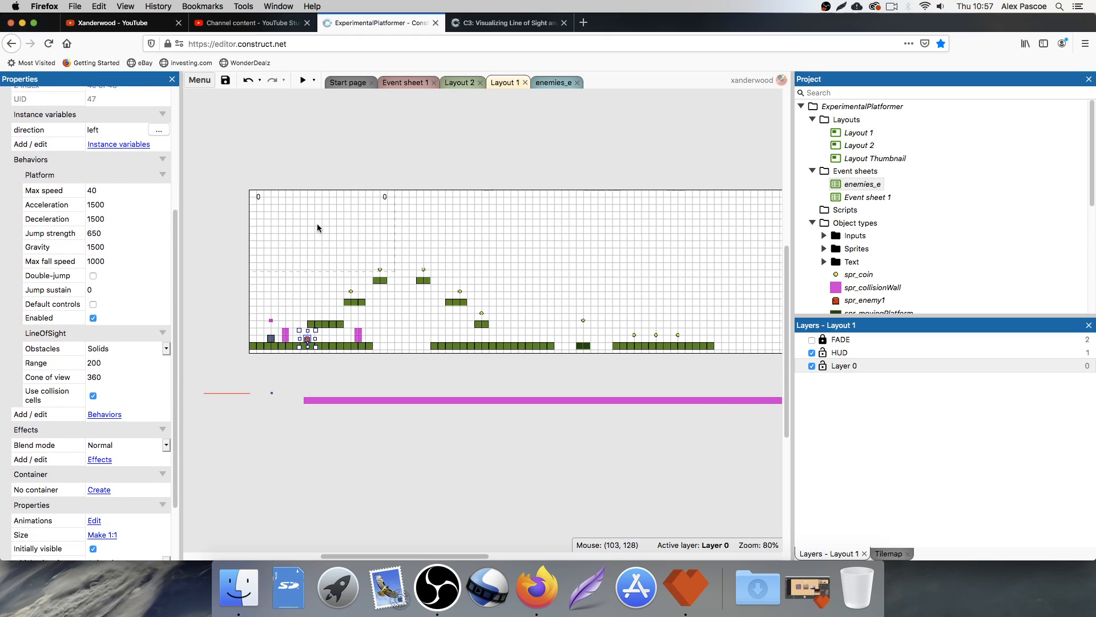
left_click(402, 167)
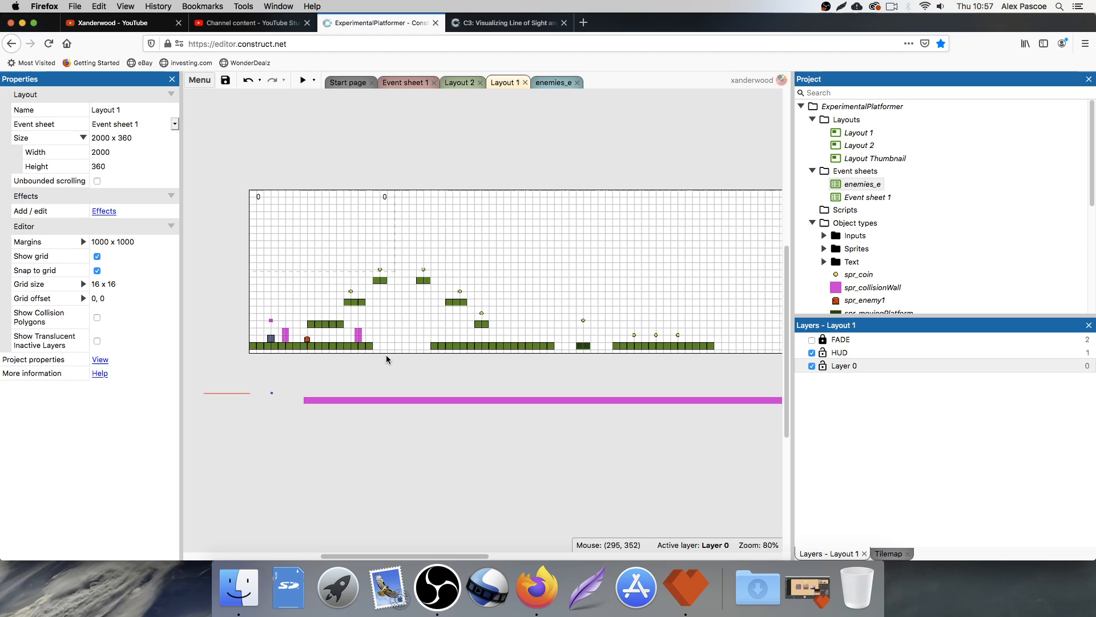
Step: Insert a new Sprite object in the upper part of Layout 1, above the coin platforms
double_click(417, 173)
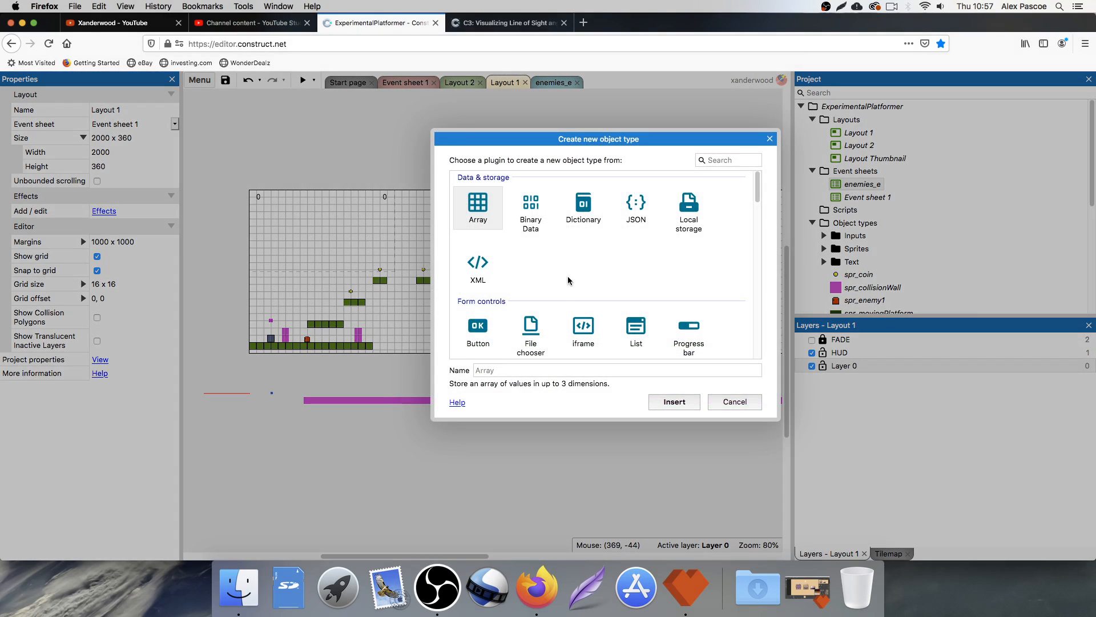
scroll(569, 277, "down", 4)
scroll(572, 278, "down", 1)
double_click(636, 269)
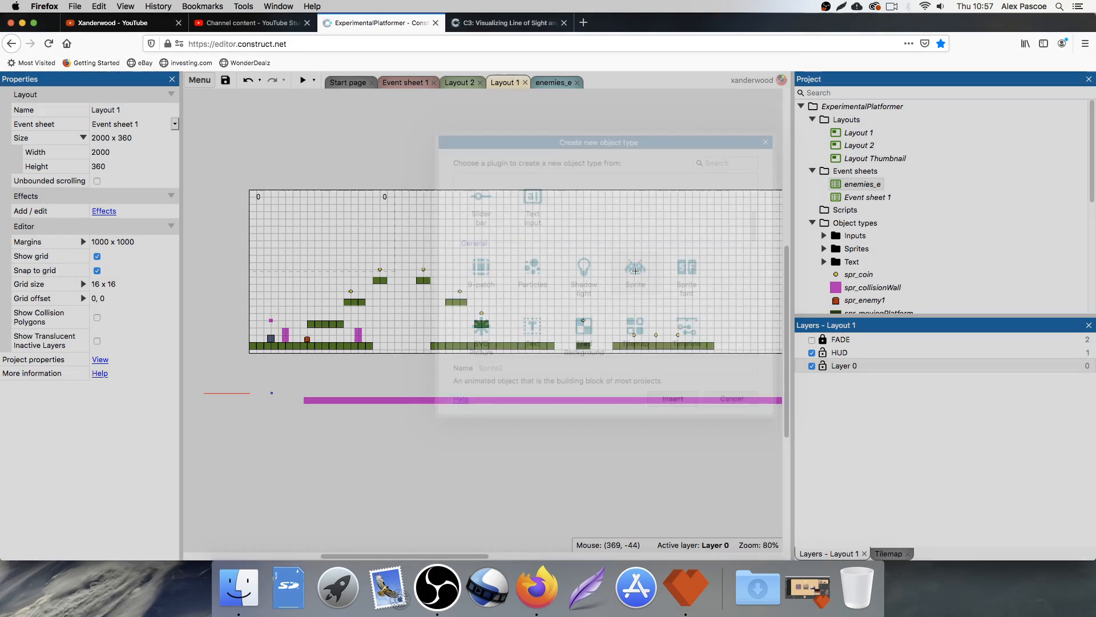
left_click(416, 227)
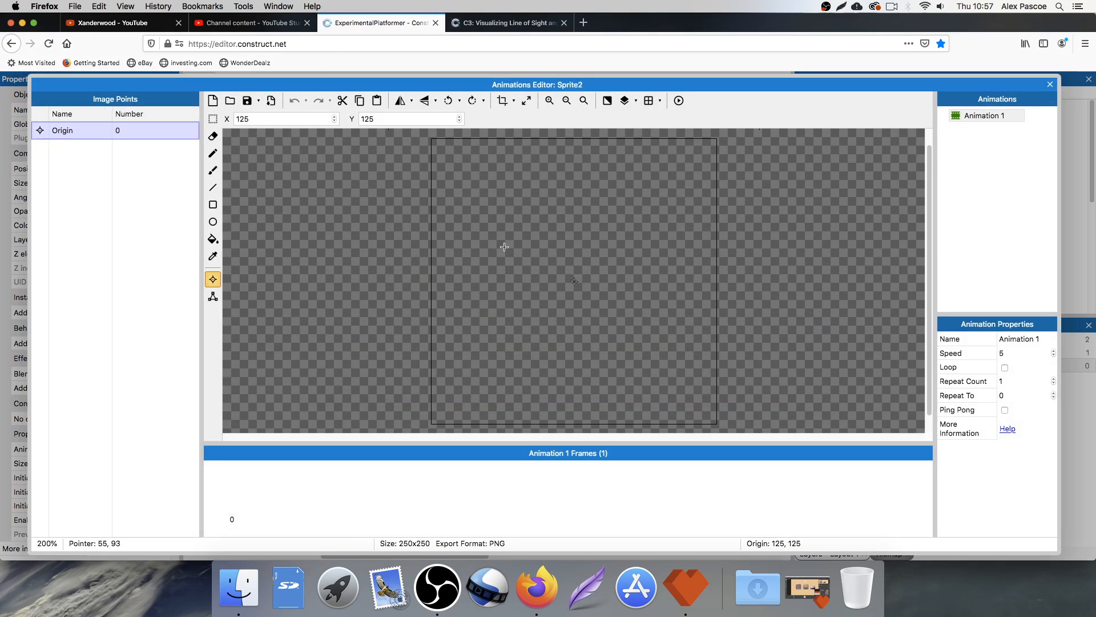
Step: Resize the new sprite's image canvas to 4 by 4 pixels
left_click(526, 101)
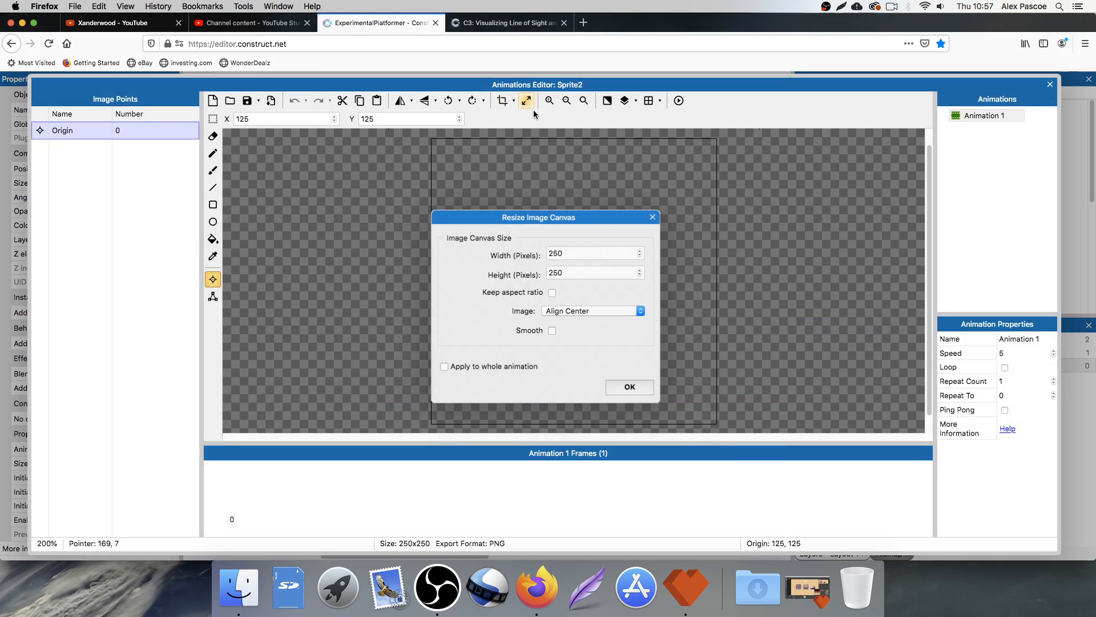
double_click(571, 254)
double_click(560, 271)
type("4")
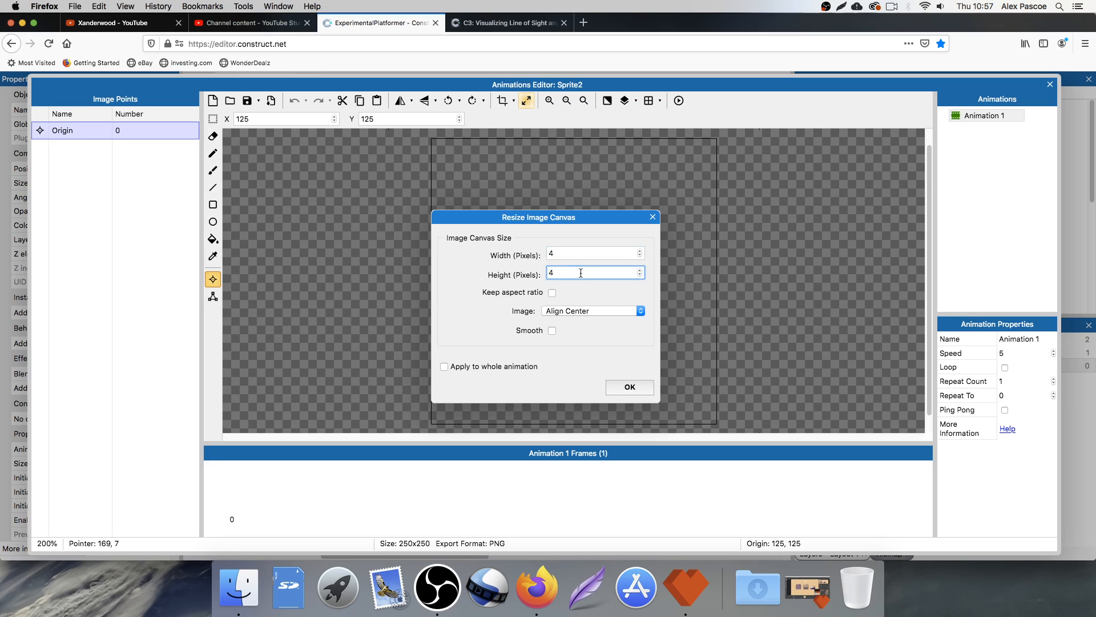
key("Return")
Step: Fill the 4 x 4 image with dark orange (167, 75, 49), pencil a one-pixel black border around it and close the editor
scroll(575, 268, "up", 10)
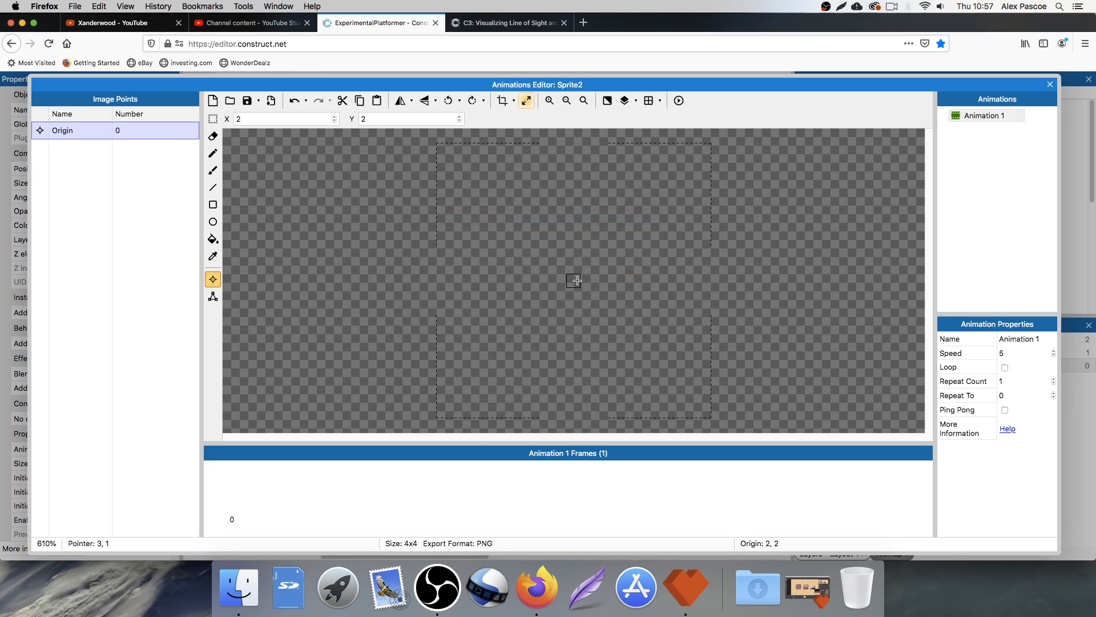
scroll(576, 280, "up", 2)
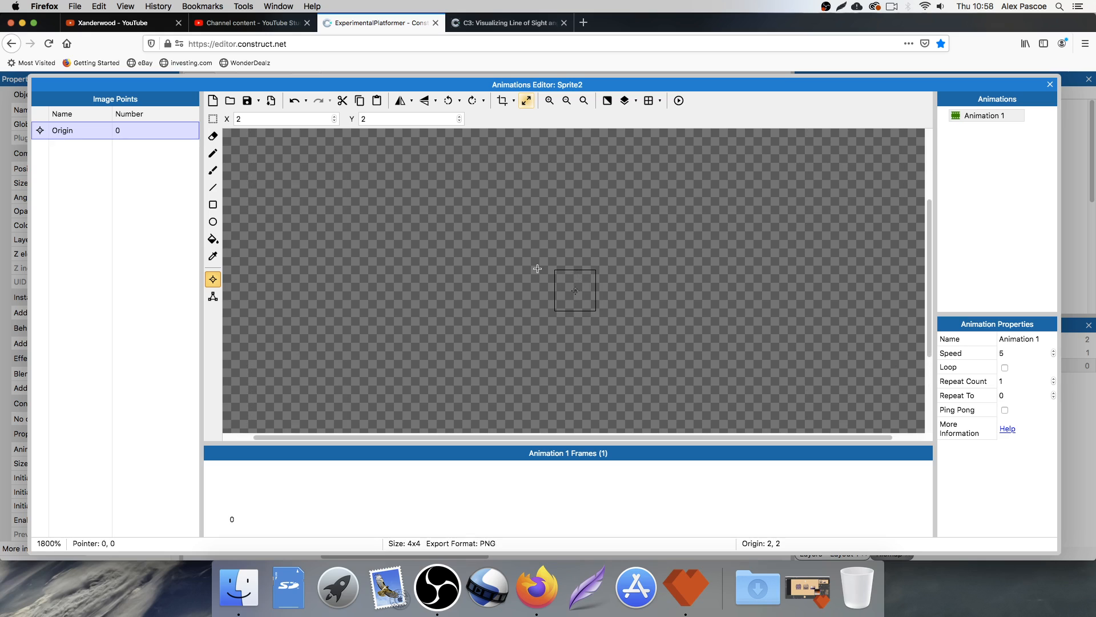
left_click(213, 240)
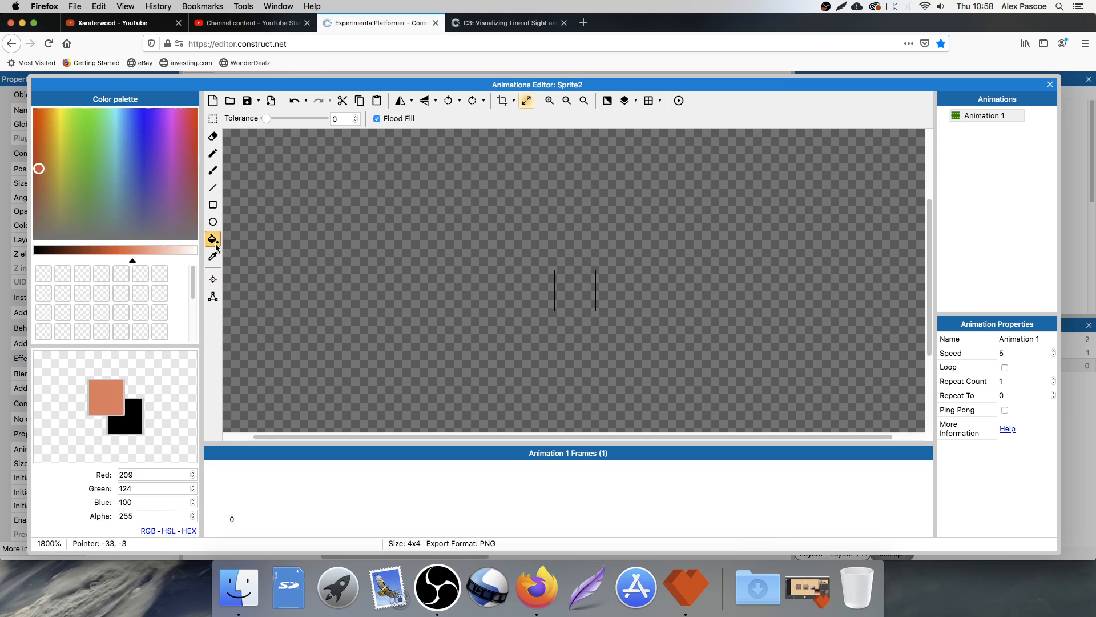
left_click(103, 251)
left_click(582, 281)
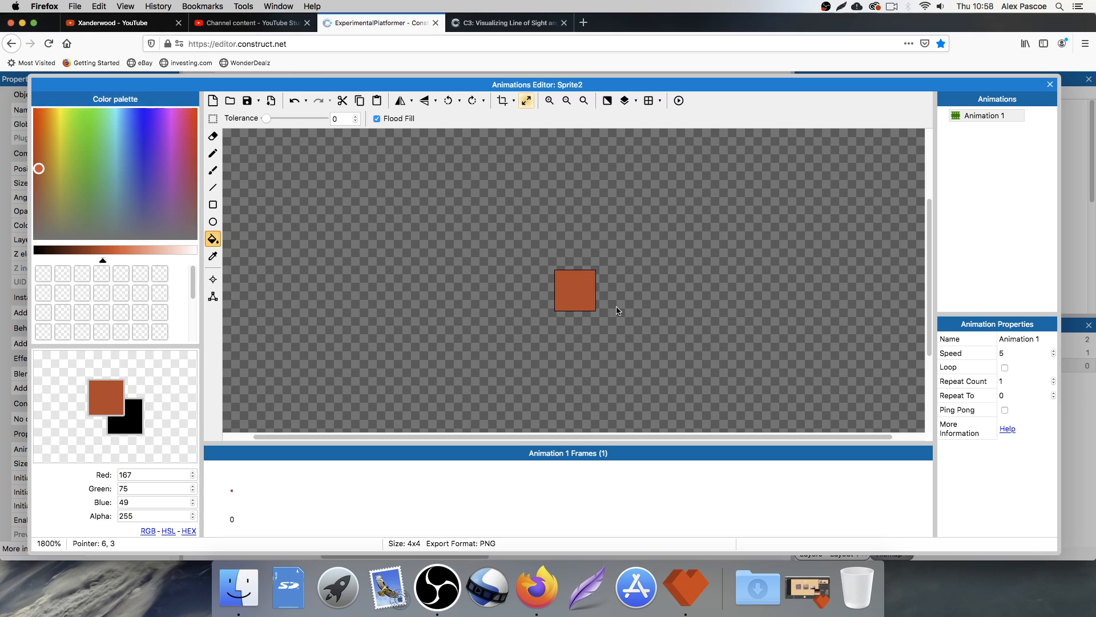
left_click(213, 154)
left_click_drag(103, 263, 23, 263)
mouse_move(560, 275)
left_mouse_down()
mouse_move(591, 279)
mouse_move(592, 299)
mouse_move(560, 311)
mouse_move(558, 289)
left_mouse_up()
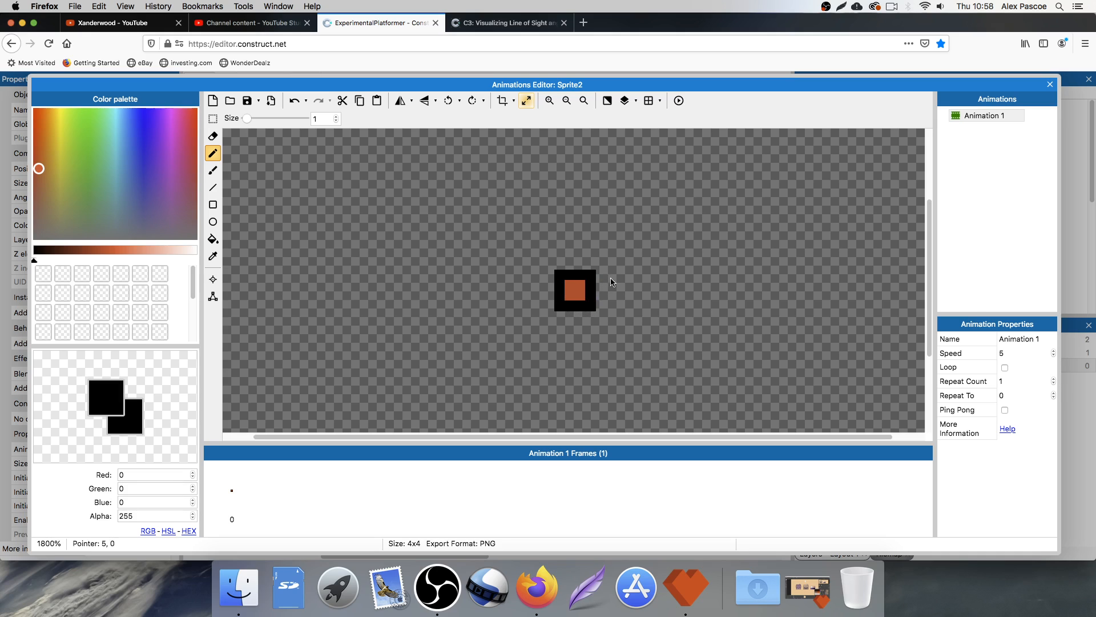
left_click(1050, 85)
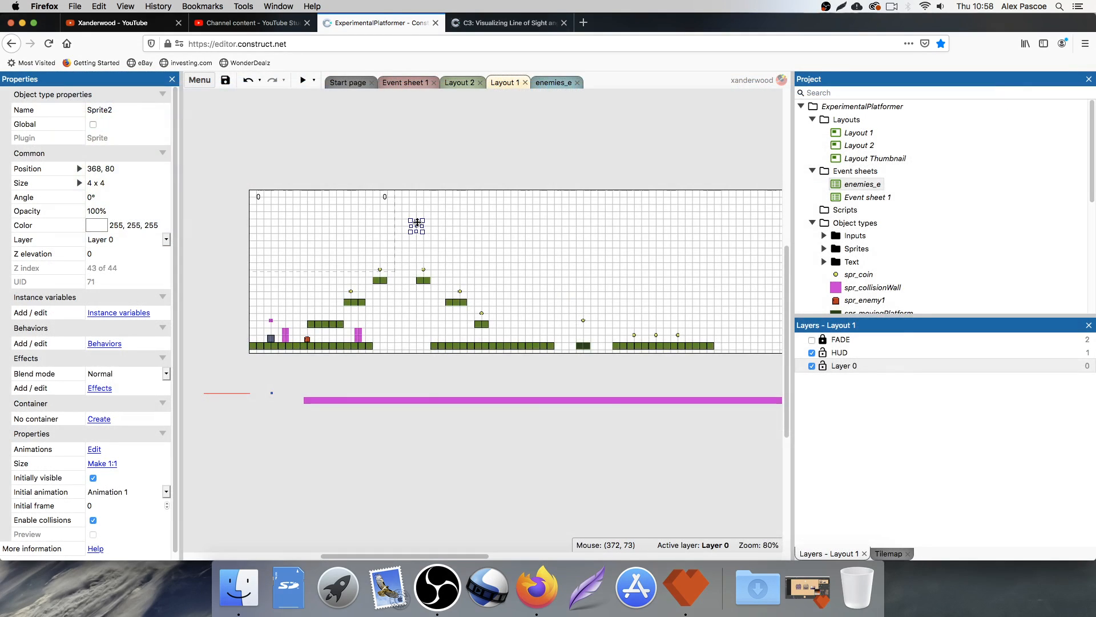
Step: Erase the four corner pixels of the small sprite's image to round its shape, and close the editor
scroll(417, 226, "up", 3, "ctrl")
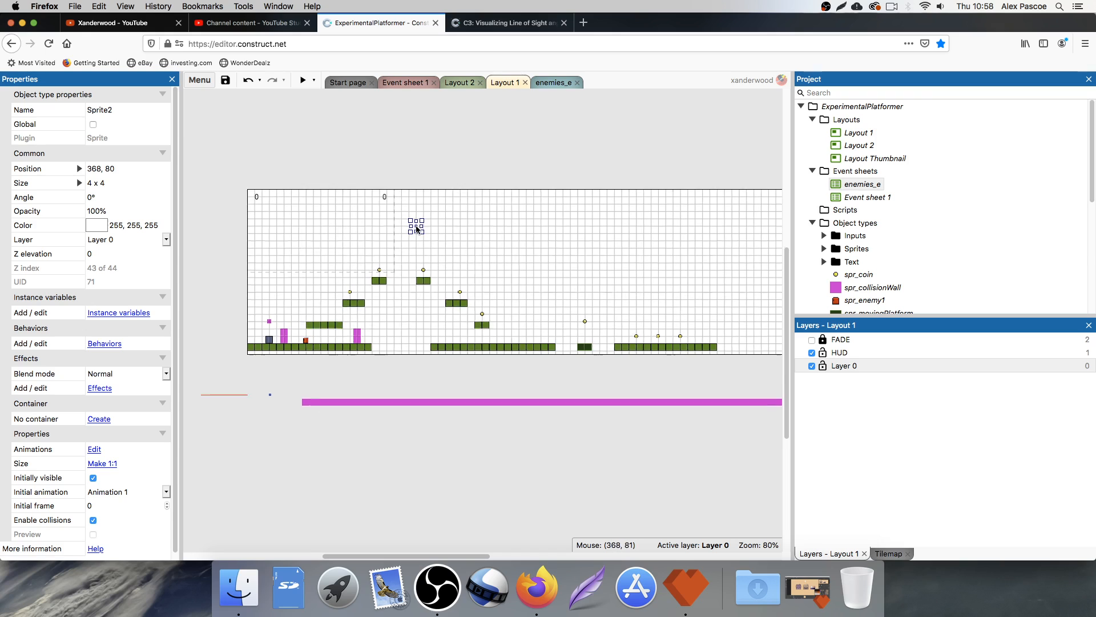
scroll(417, 226, "up", 3, "ctrl")
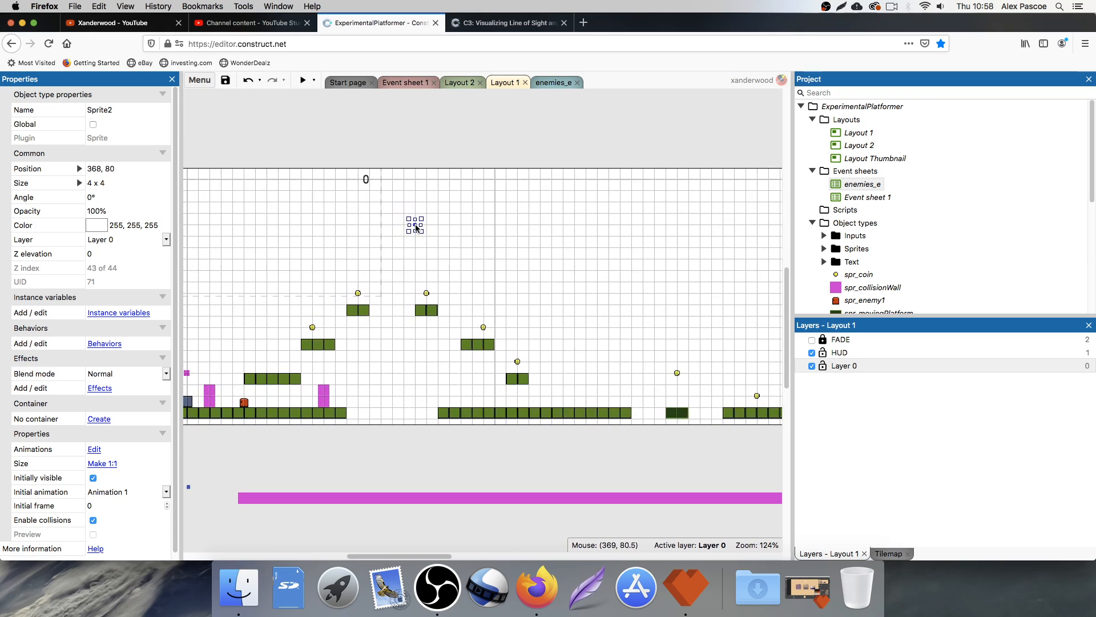
scroll(416, 223, "up", 8, "ctrl")
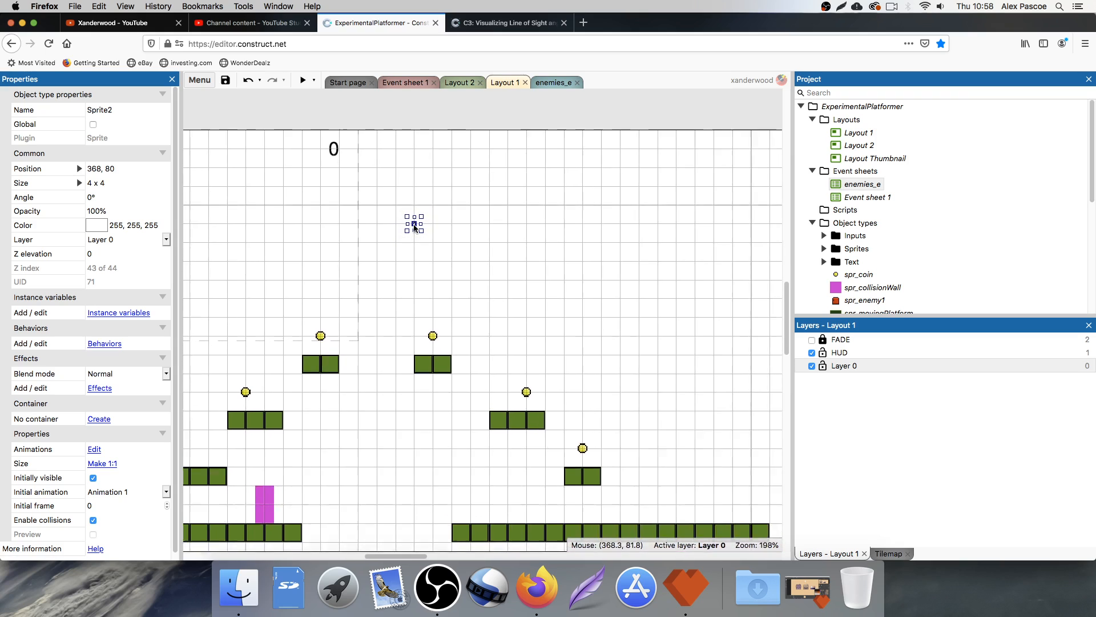
double_click(414, 223)
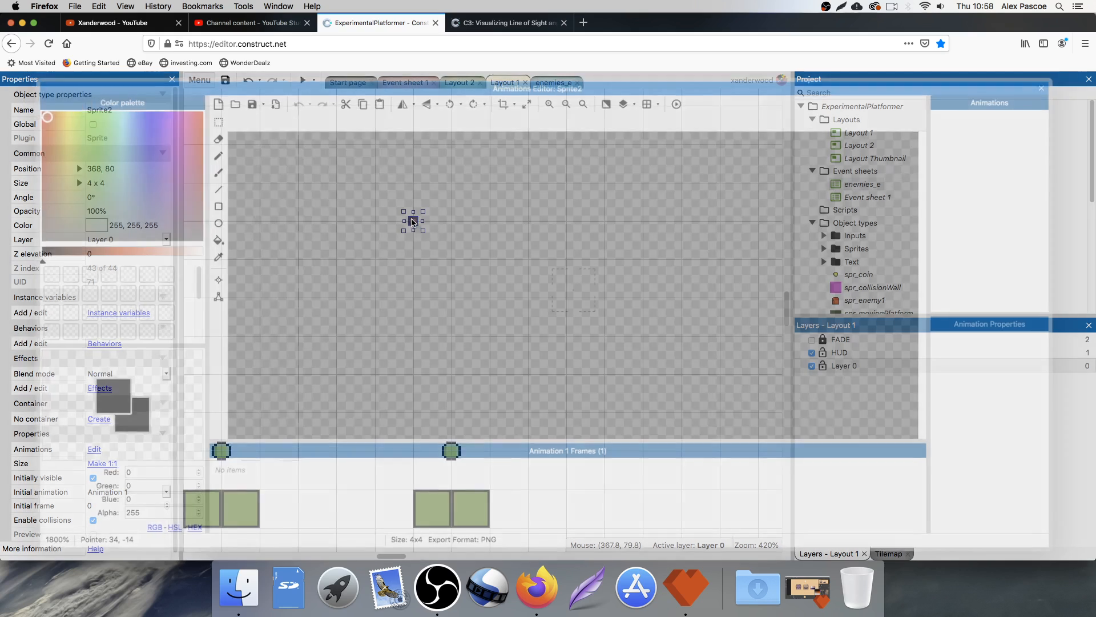
left_click(212, 136)
left_click(517, 225)
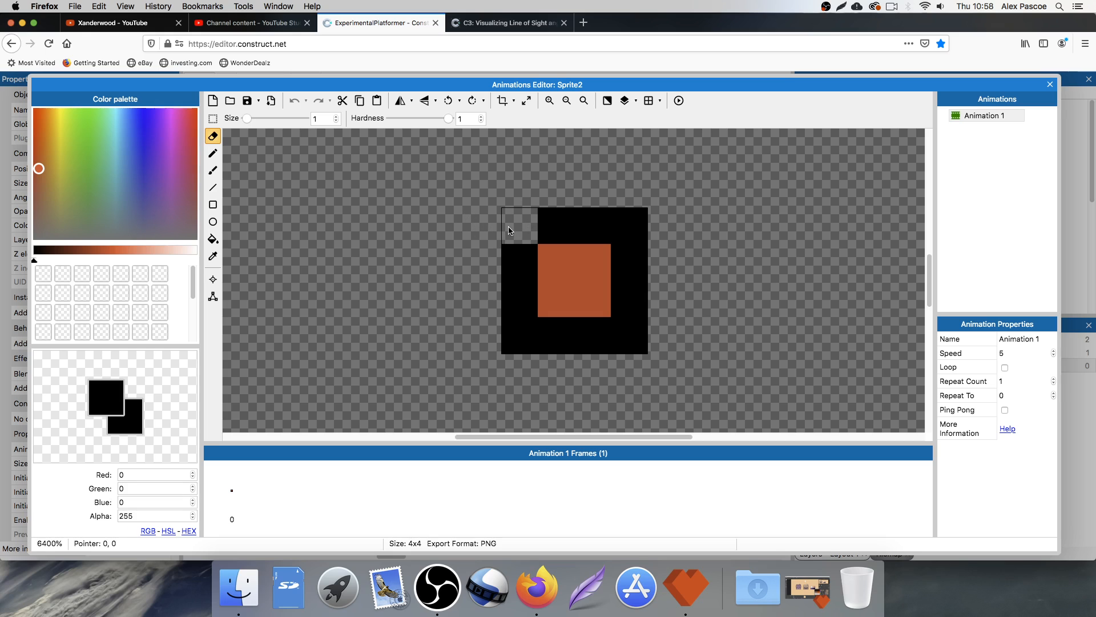
left_click(633, 231)
left_click(645, 349)
left_click(511, 349)
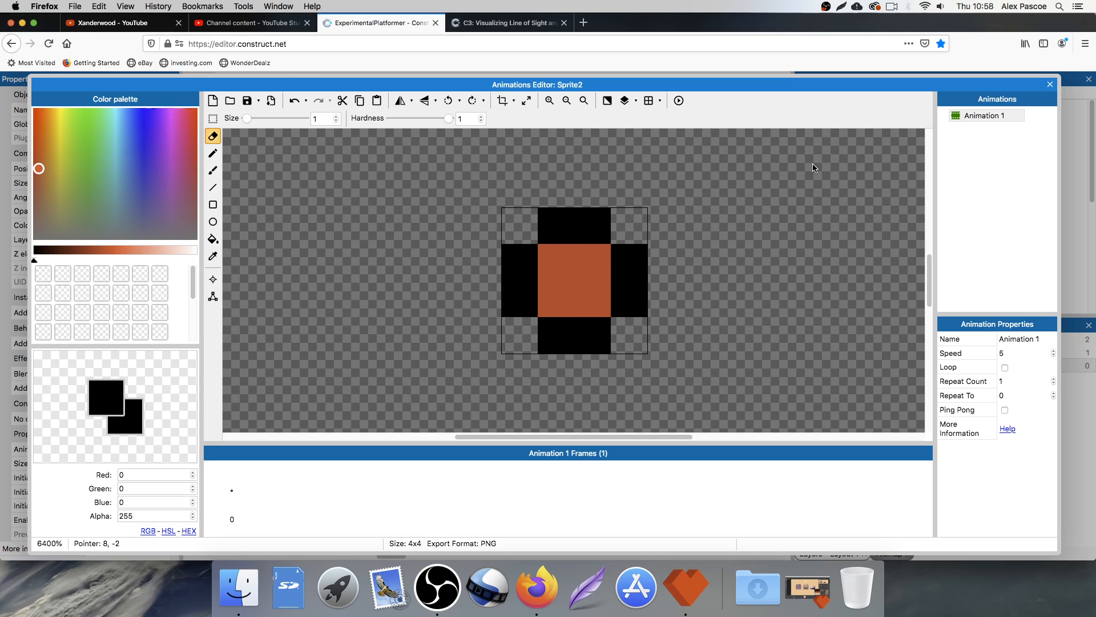
left_click(1050, 84)
Step: Move the small sprite outside the layout, above its upper edge, to position 208, -32
scroll(445, 225, "down", 5)
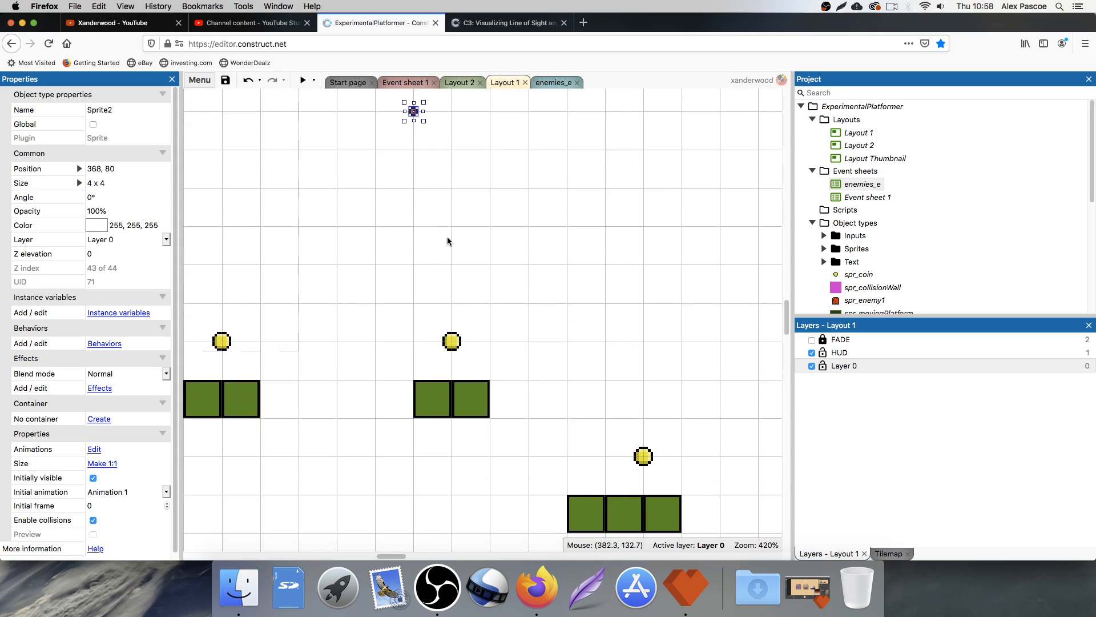
scroll(444, 225, "down", 5, "ctrl")
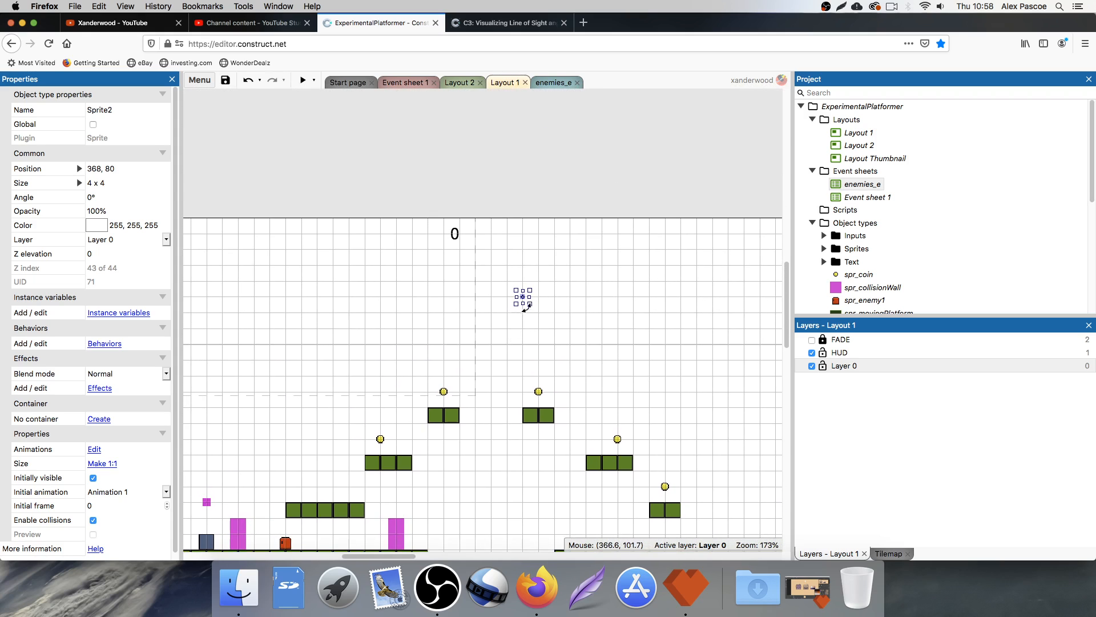
left_click_drag(523, 297, 365, 186)
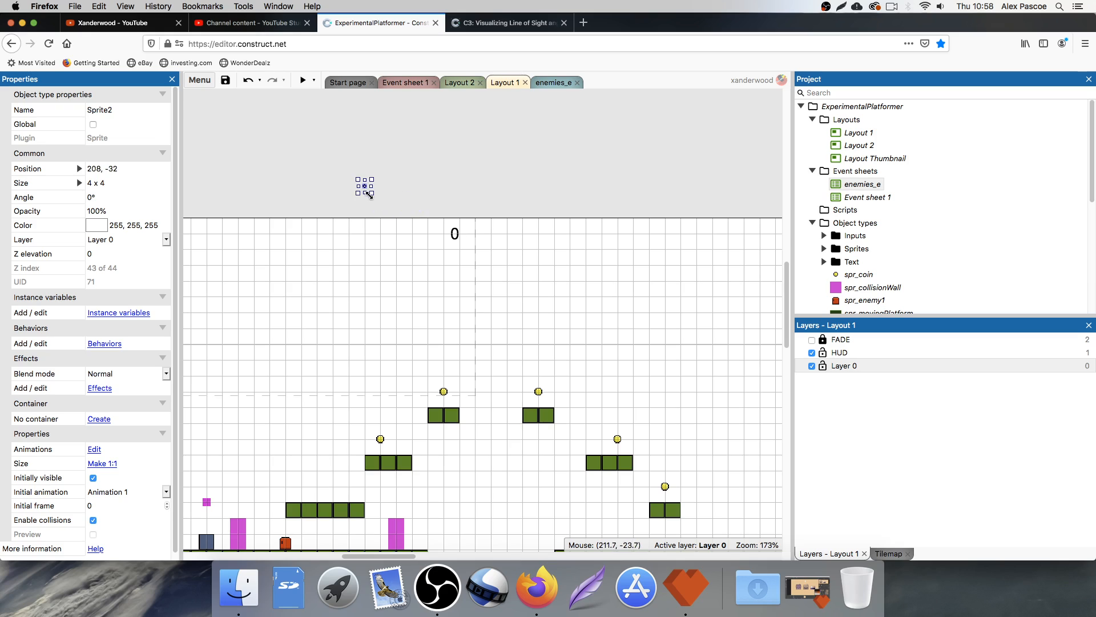
Step: Add the Bullet behavior to the small 4 x 4 sprite and set its speed to 150
left_click(104, 344)
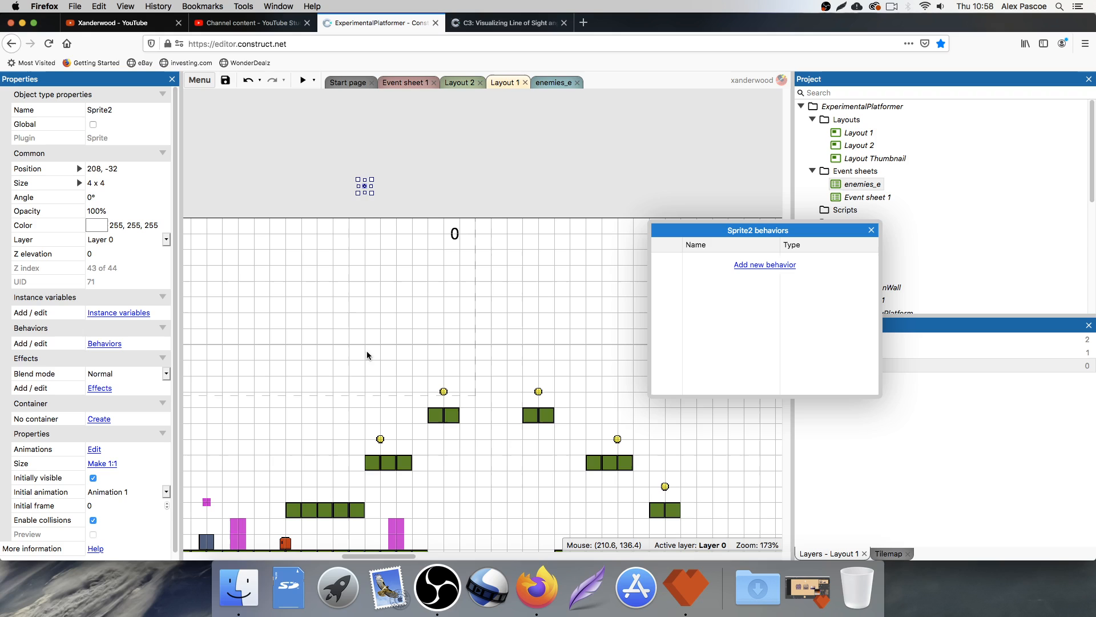
left_click(779, 265)
scroll(455, 301, "down", 3)
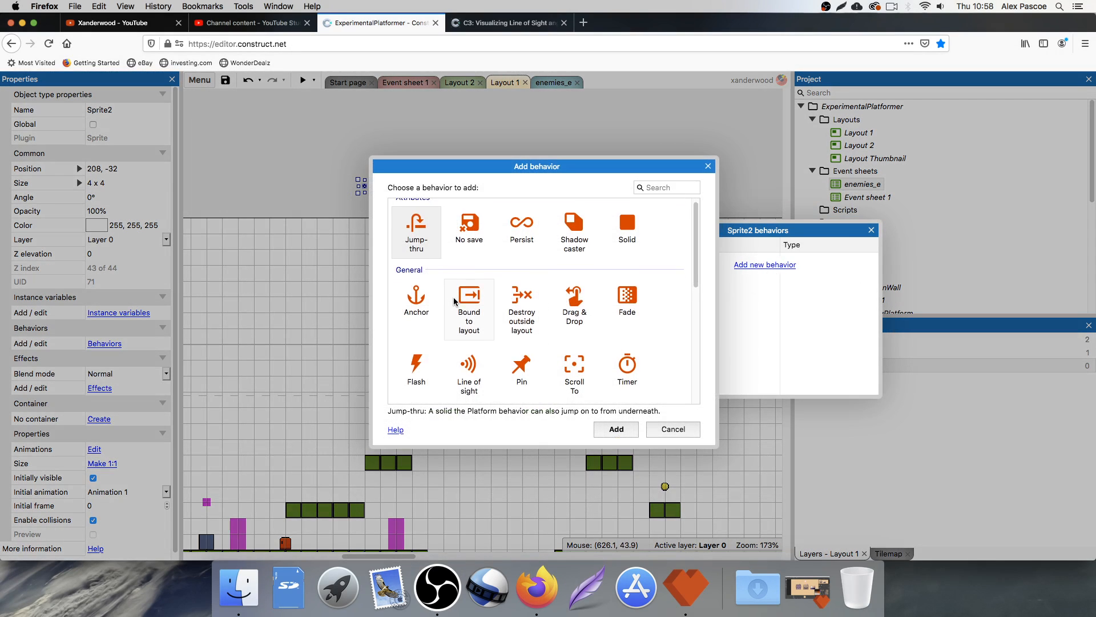
scroll(455, 301, "down", 3)
double_click(469, 335)
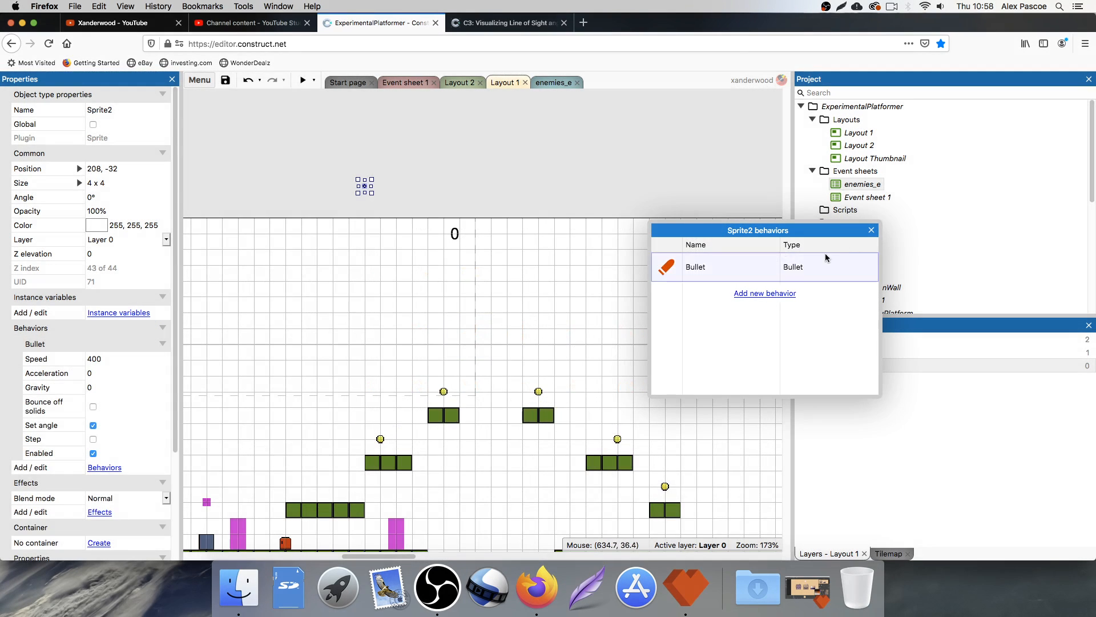
left_click(871, 231)
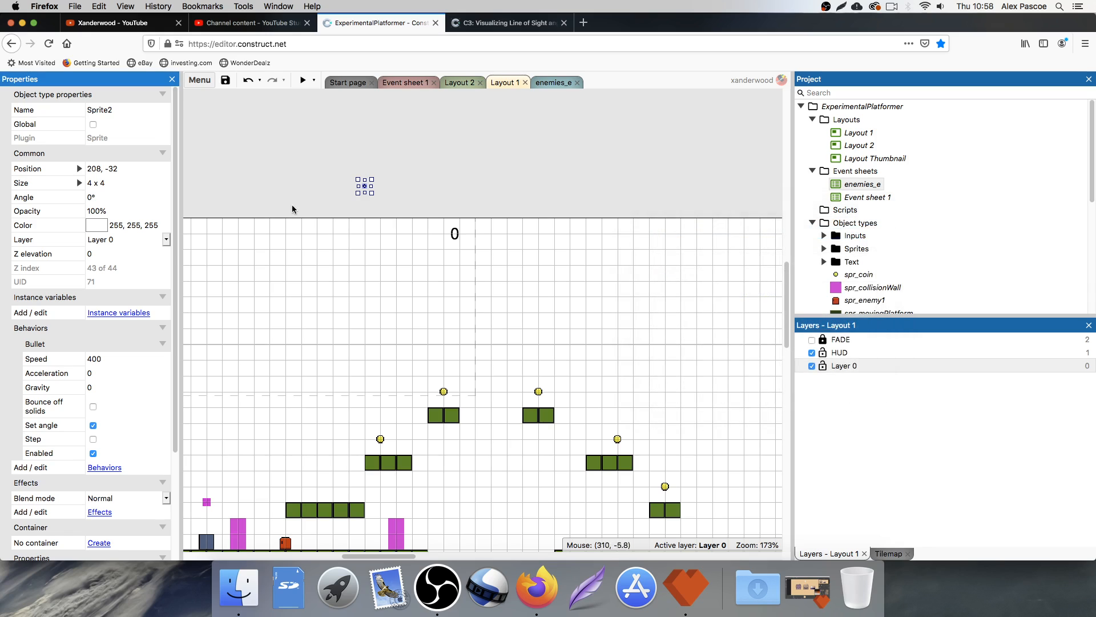
left_click(120, 360)
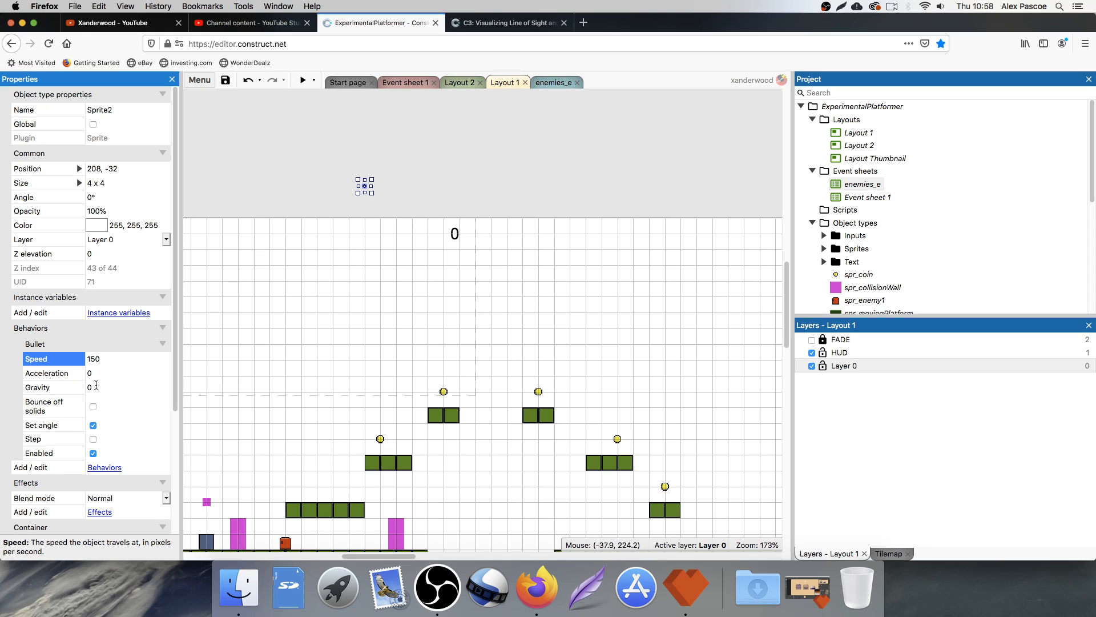
left_click(319, 169)
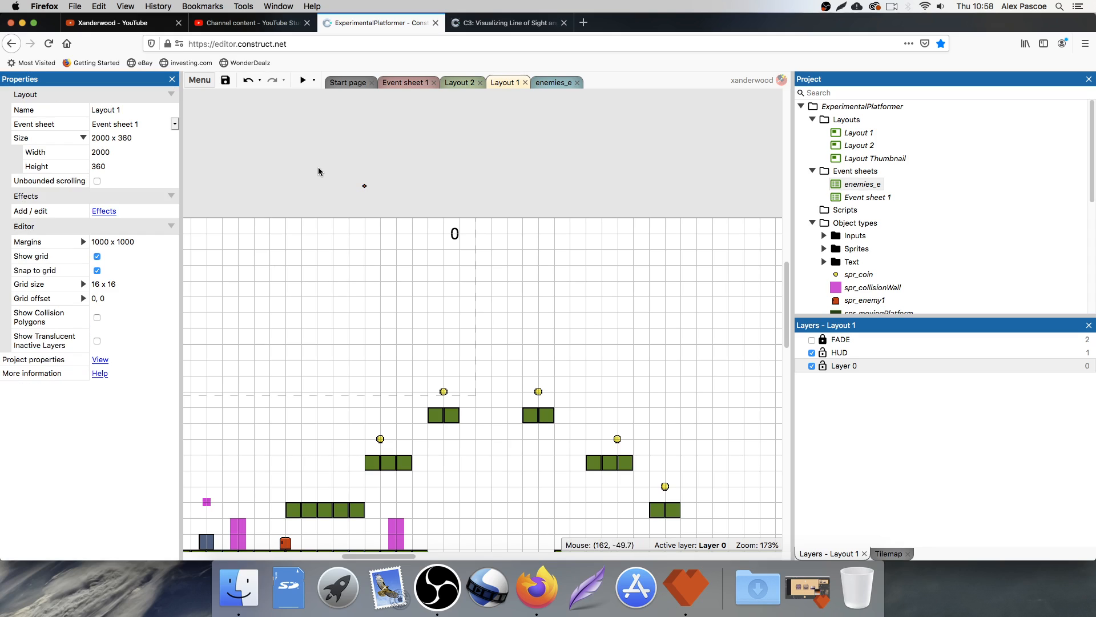
Step: Switch from Layout 1 to the enemies_e event sheet
scroll(400, 188, "down", 3)
scroll(463, 204, "left", 3)
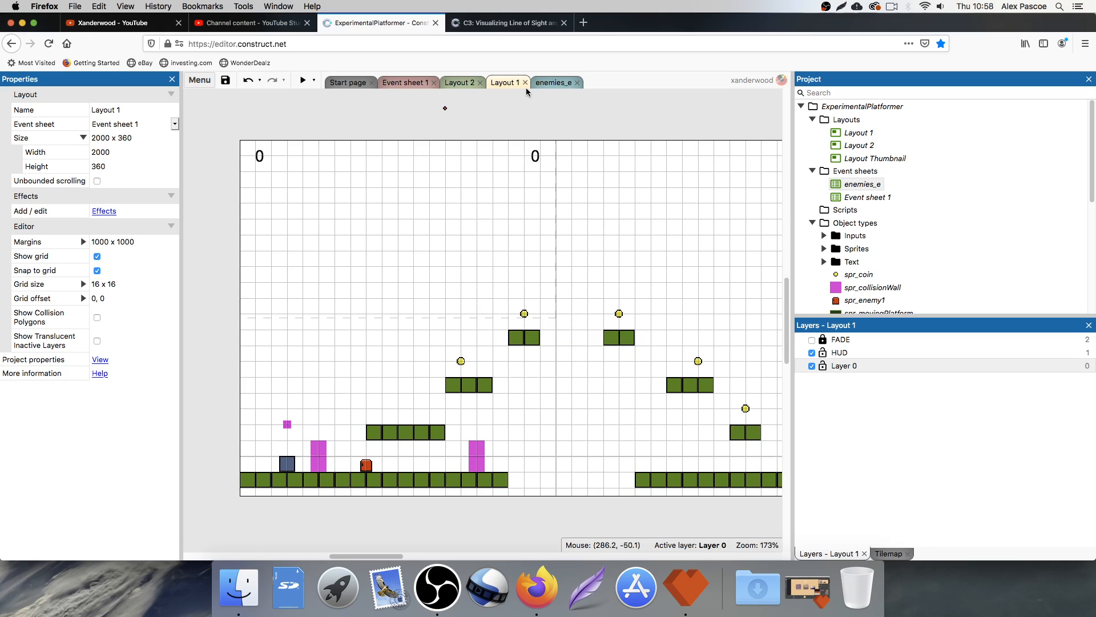
left_click(553, 83)
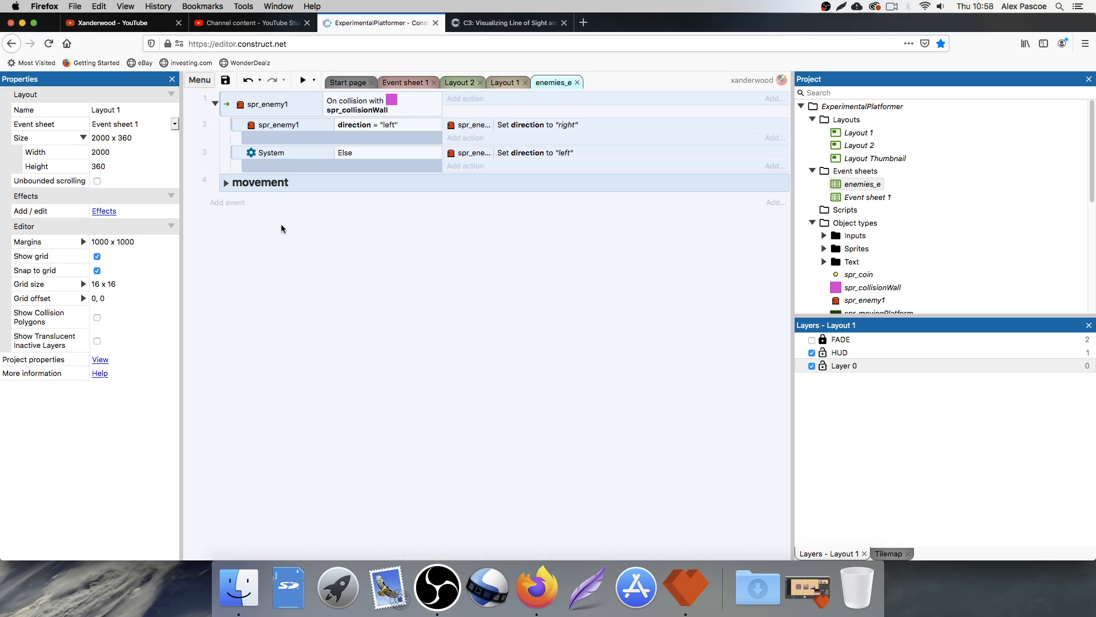
Step: Add an event group named "Shooting" to the enemies_e event sheet
type("g")
type("S")
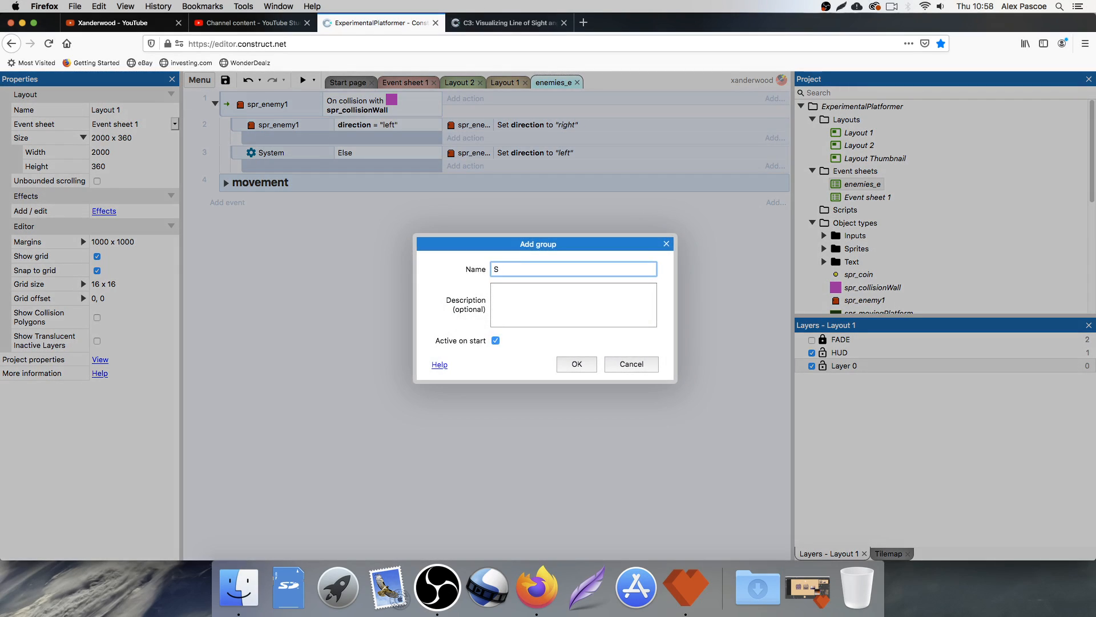
key("Return")
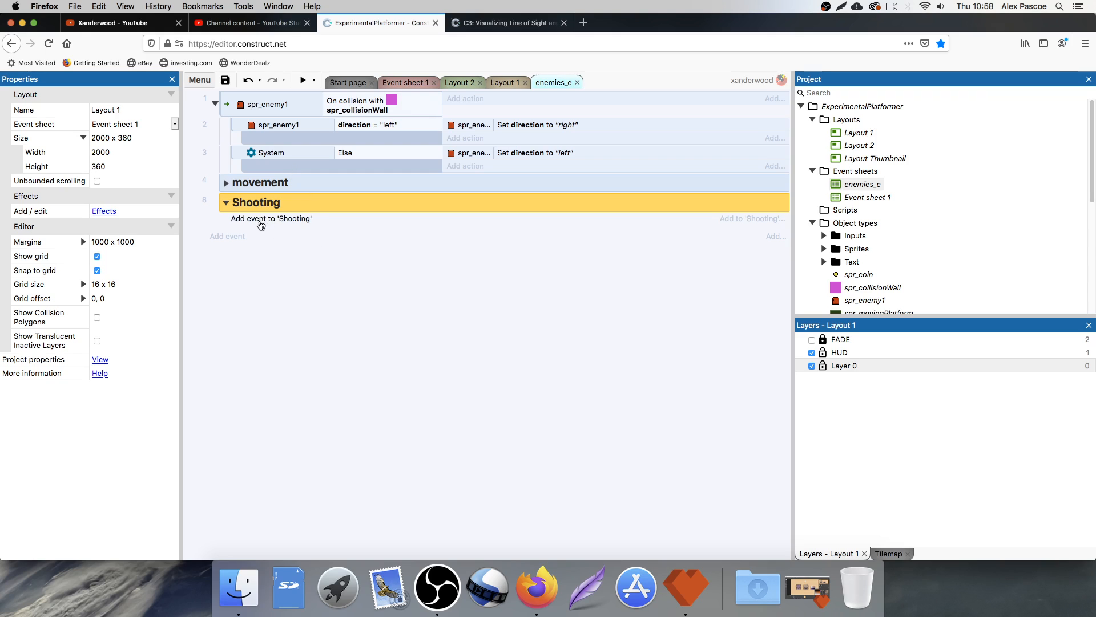
Step: Add an event to the Shooting group with spr_enemy1's "Has LOS to object" condition targeting spr_player, image point 0
left_click(262, 221)
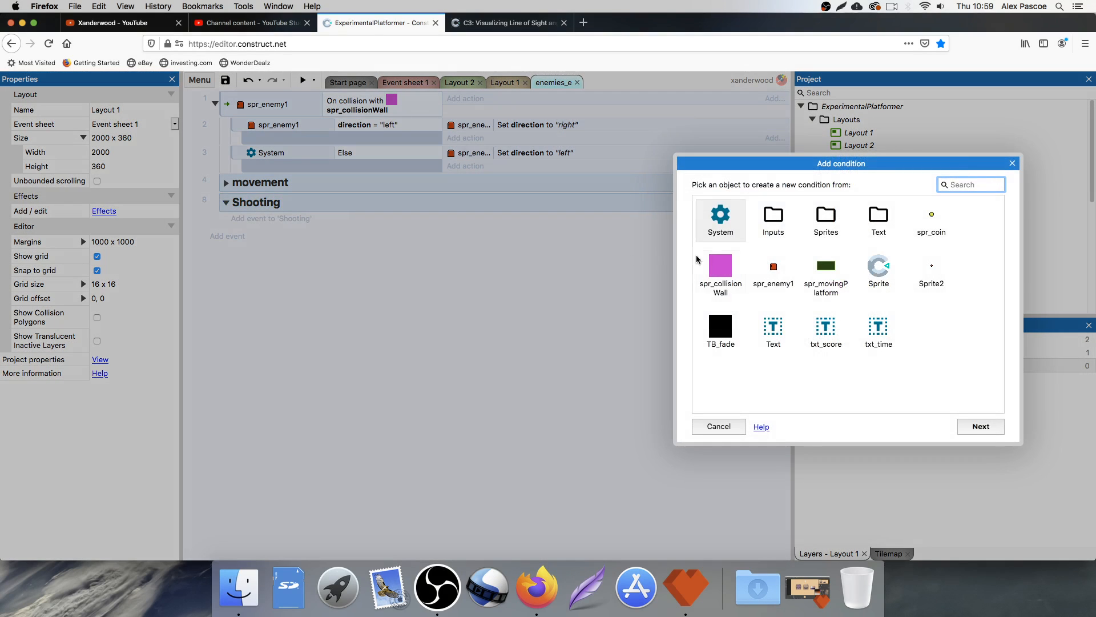
double_click(774, 271)
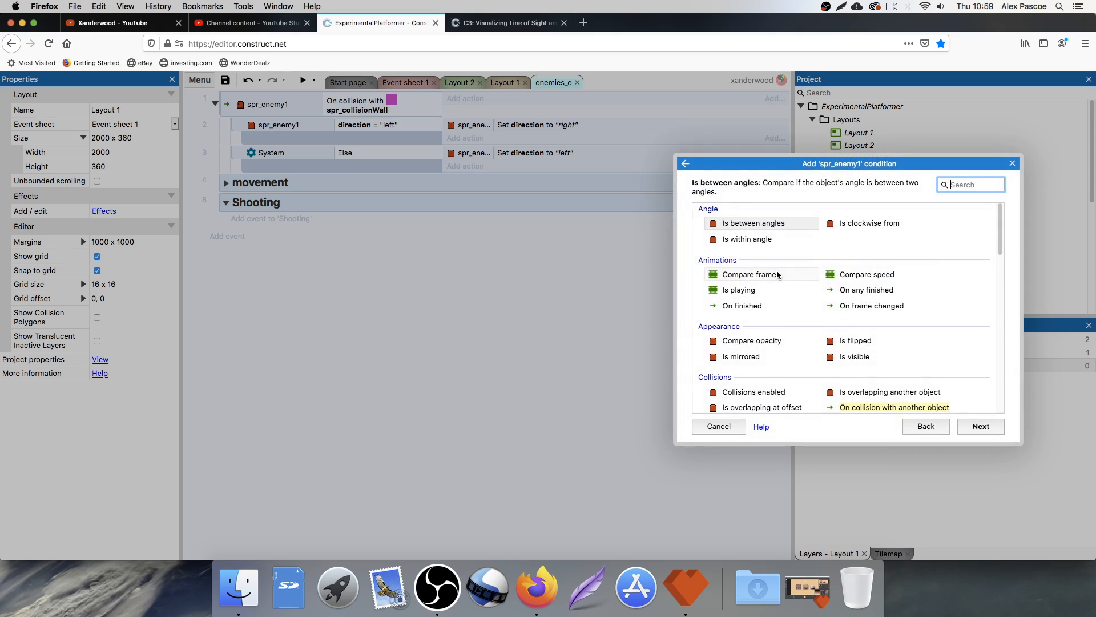
scroll(766, 298, "down", 2)
scroll(767, 297, "down", 5)
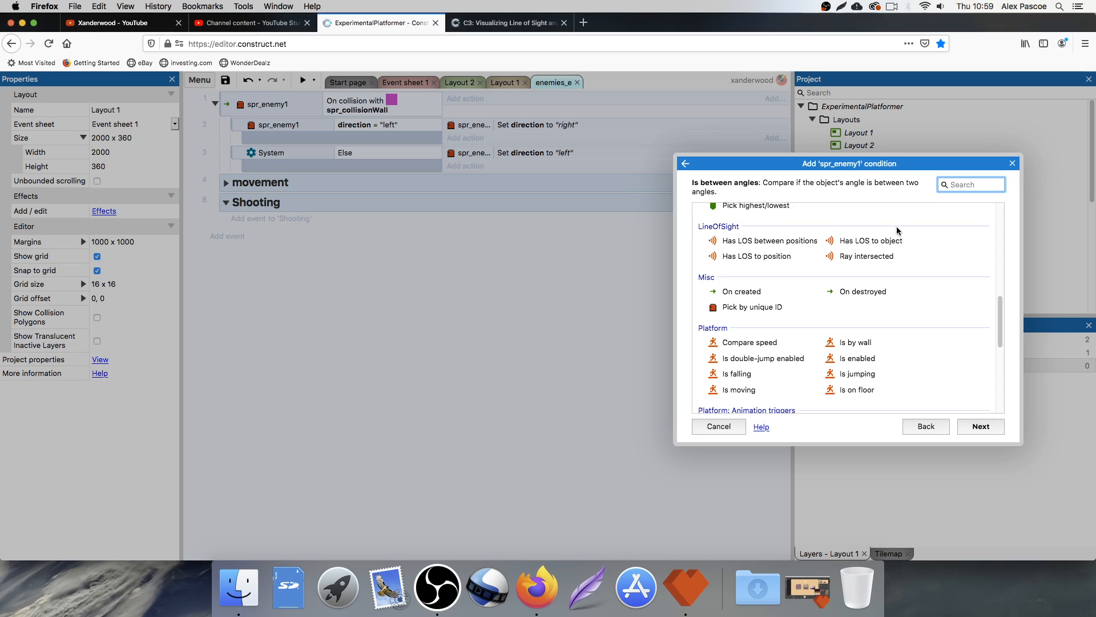
double_click(871, 241)
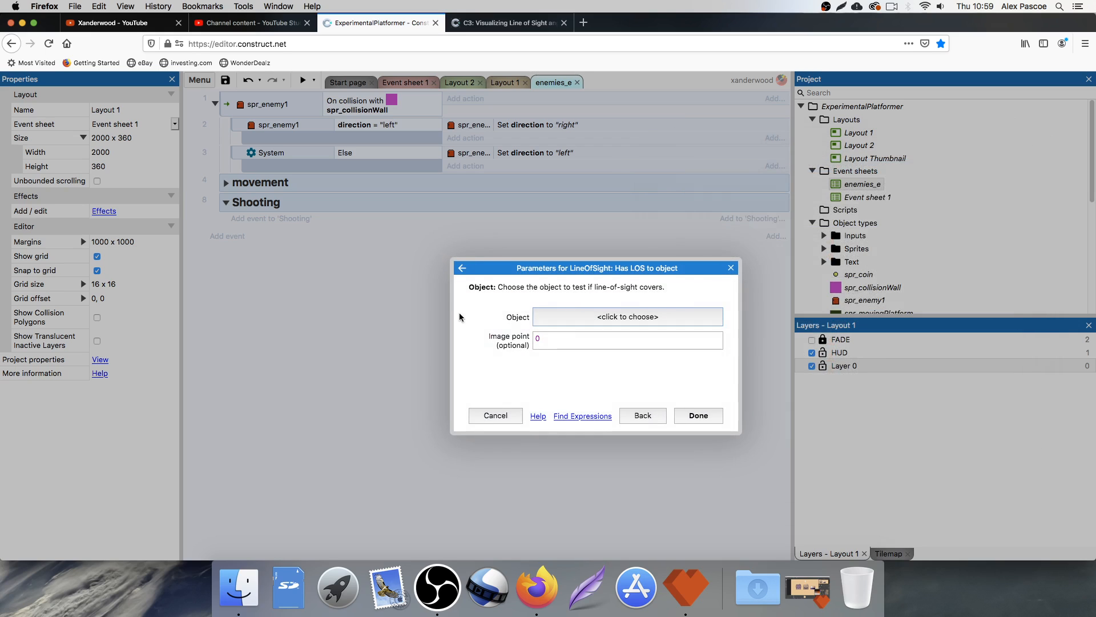
left_click(581, 323)
scroll(562, 318, "down", 2)
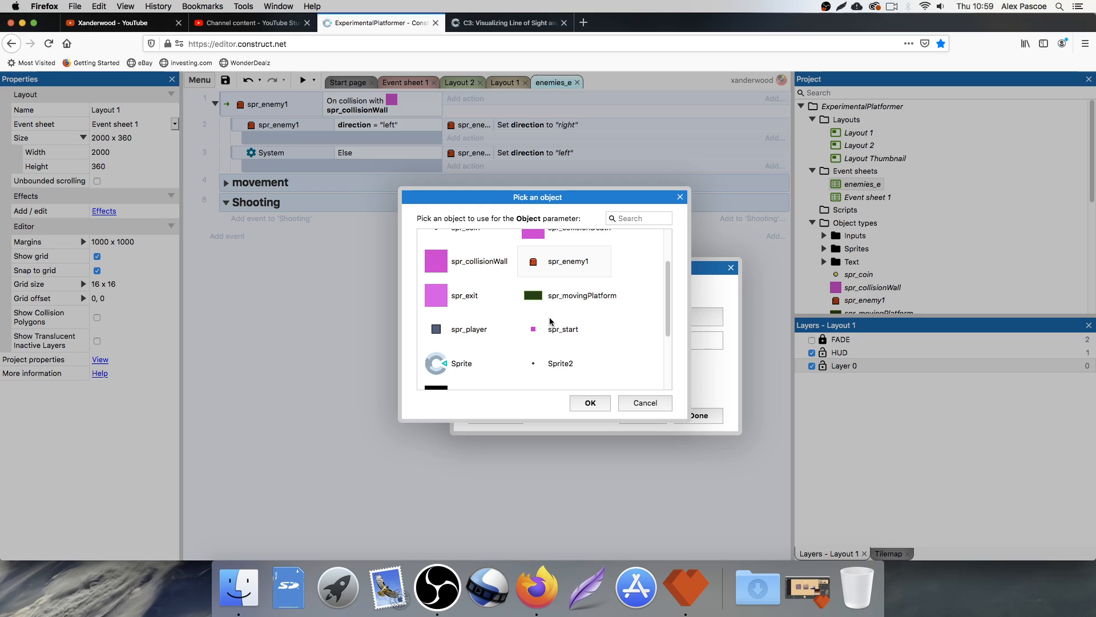
double_click(464, 330)
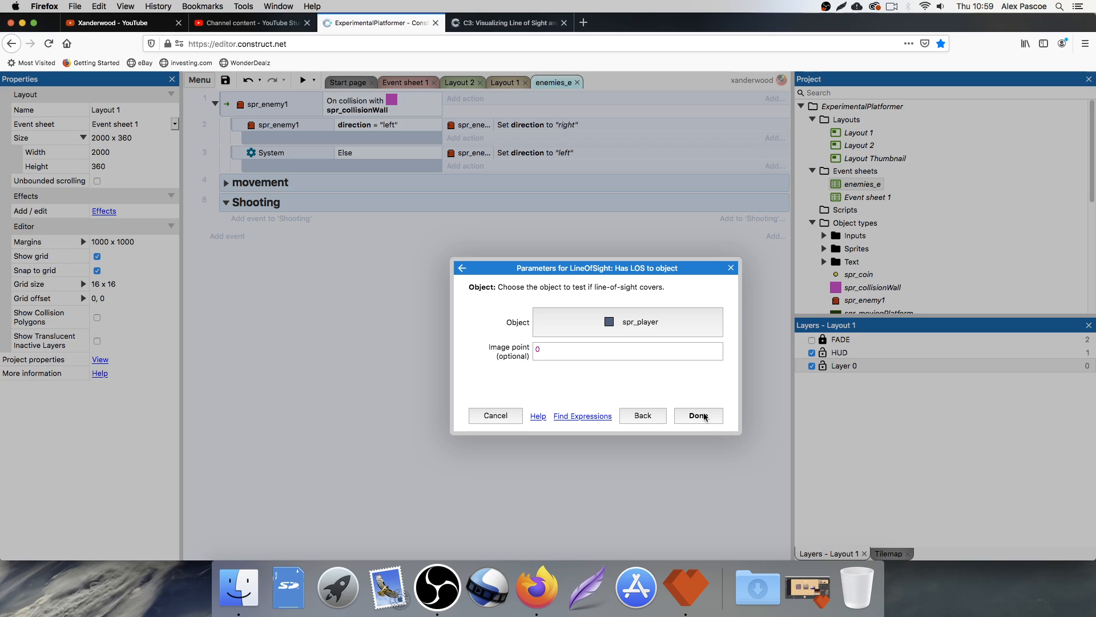
left_click(699, 416)
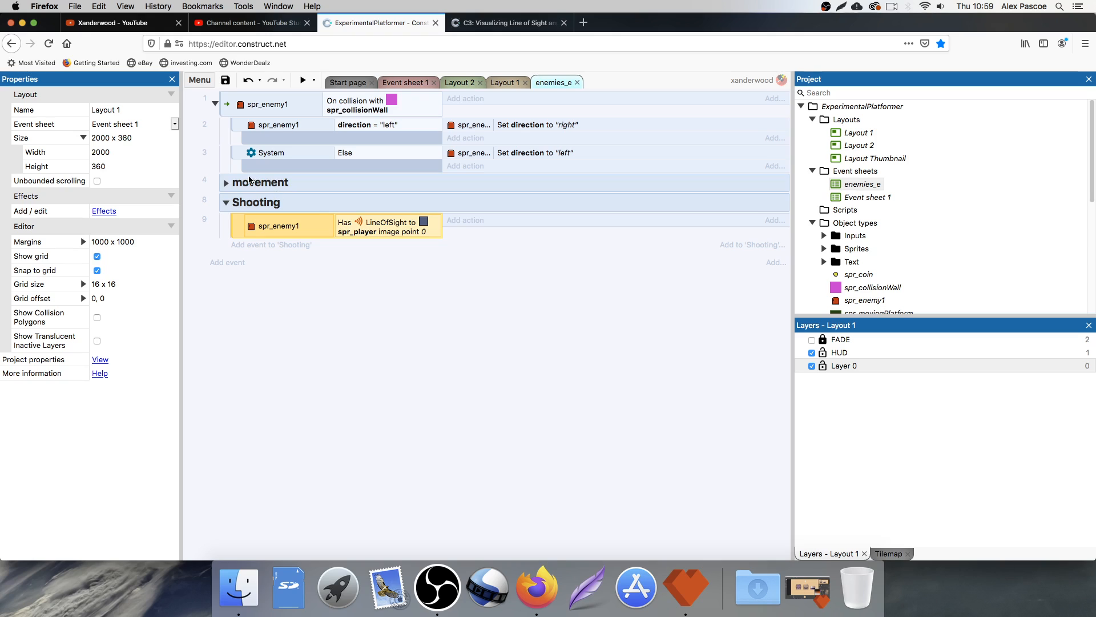
Step: Add a System "Set group active" action to the line-of-sight event, setting the "movement" group to Deactivated
left_click(225, 184)
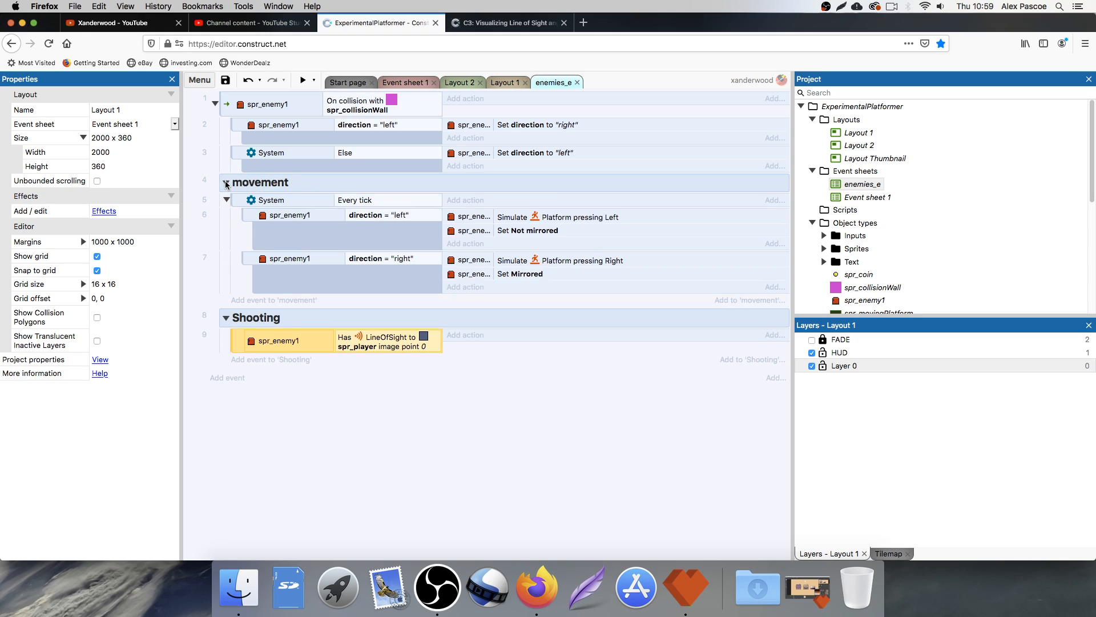
left_click(226, 182)
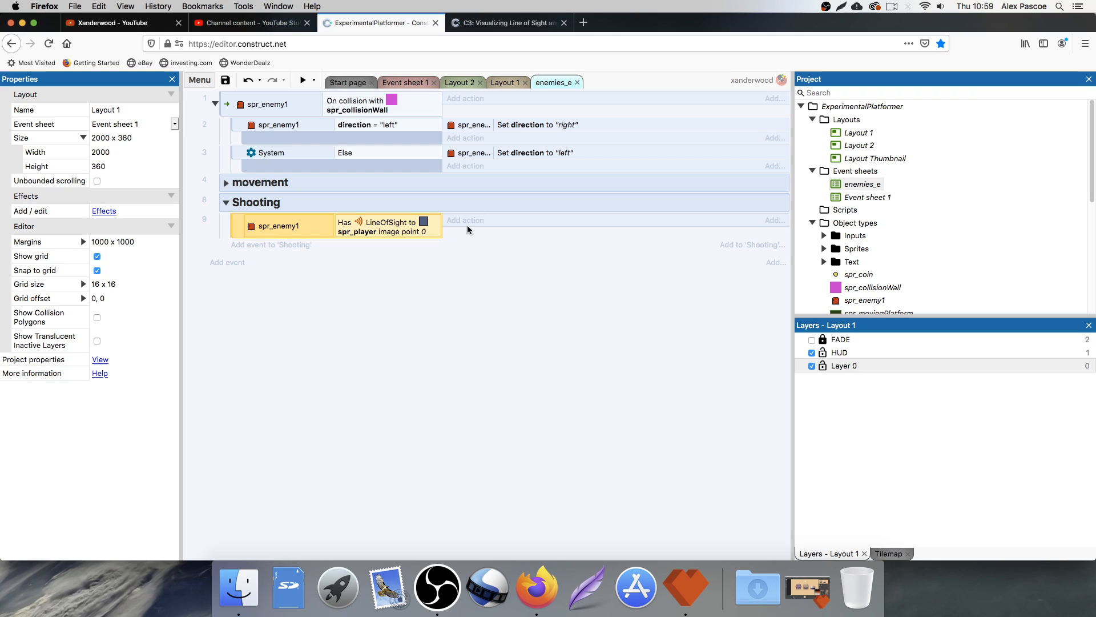
left_click(465, 221)
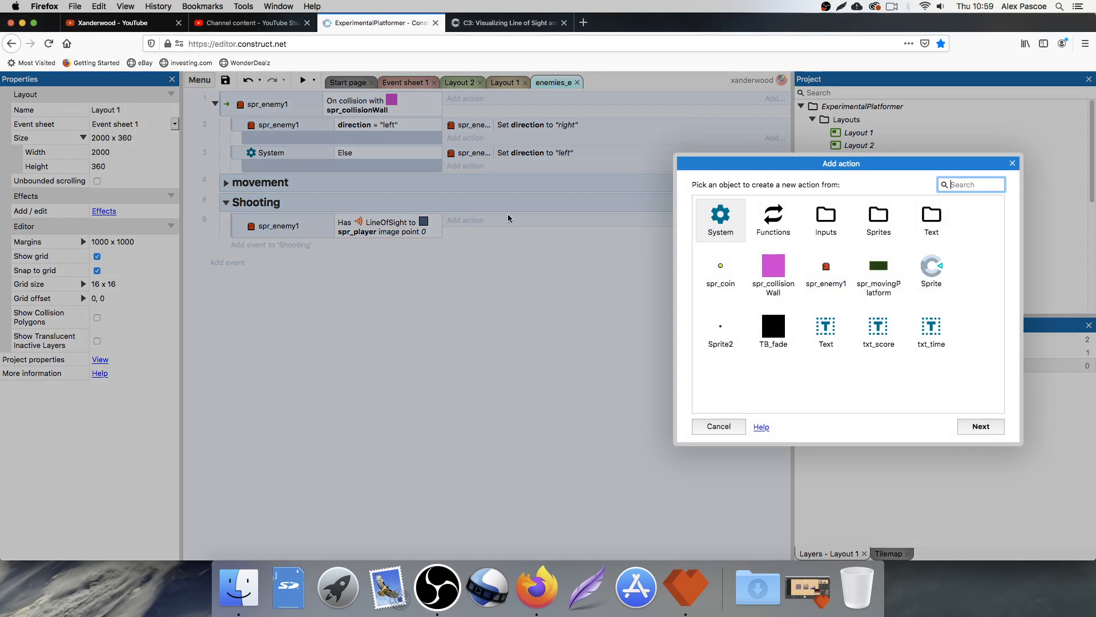
double_click(722, 222)
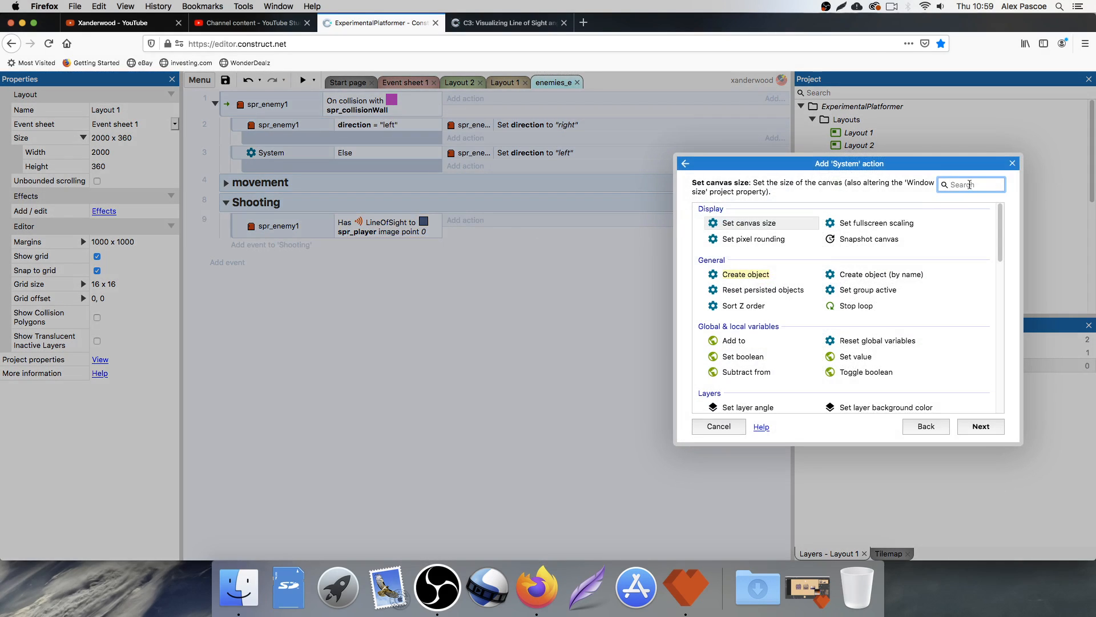
type("grou")
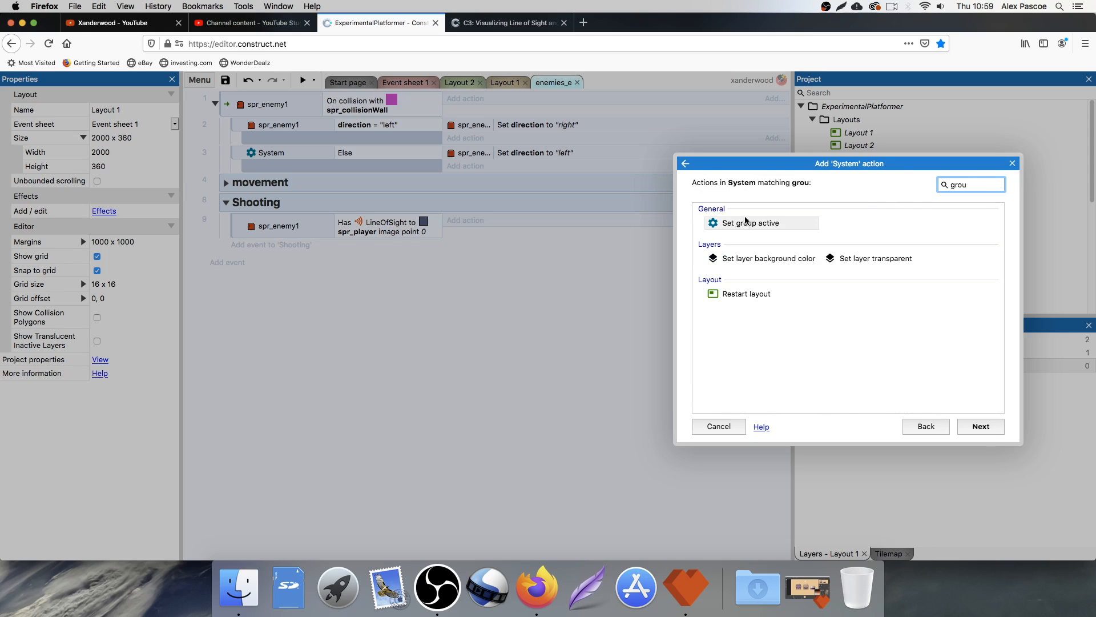
double_click(745, 222)
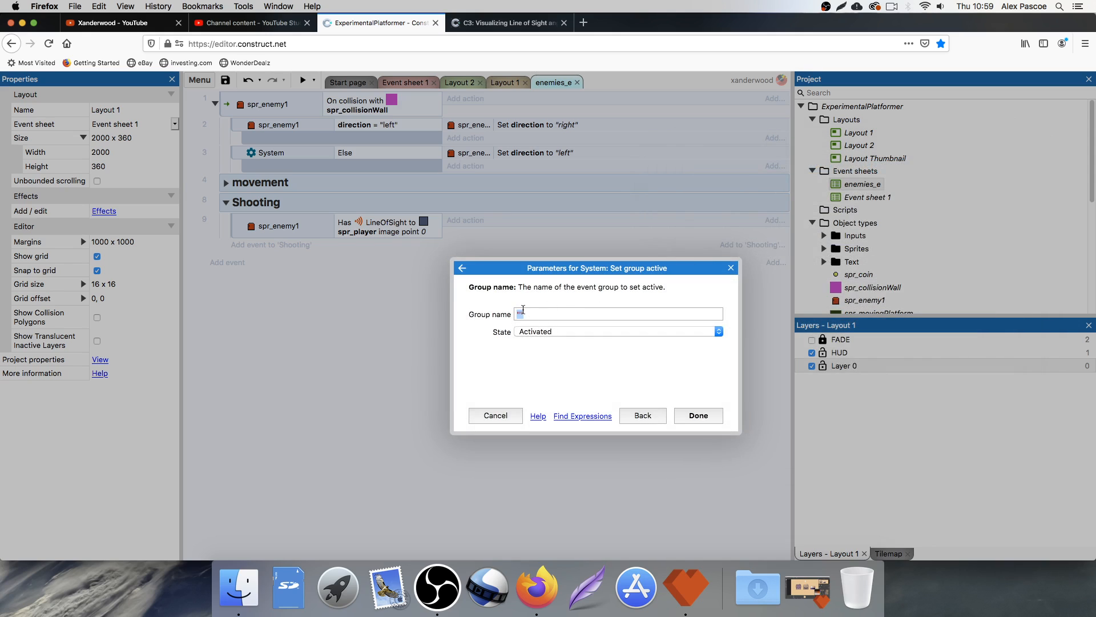
key("BackSpace")
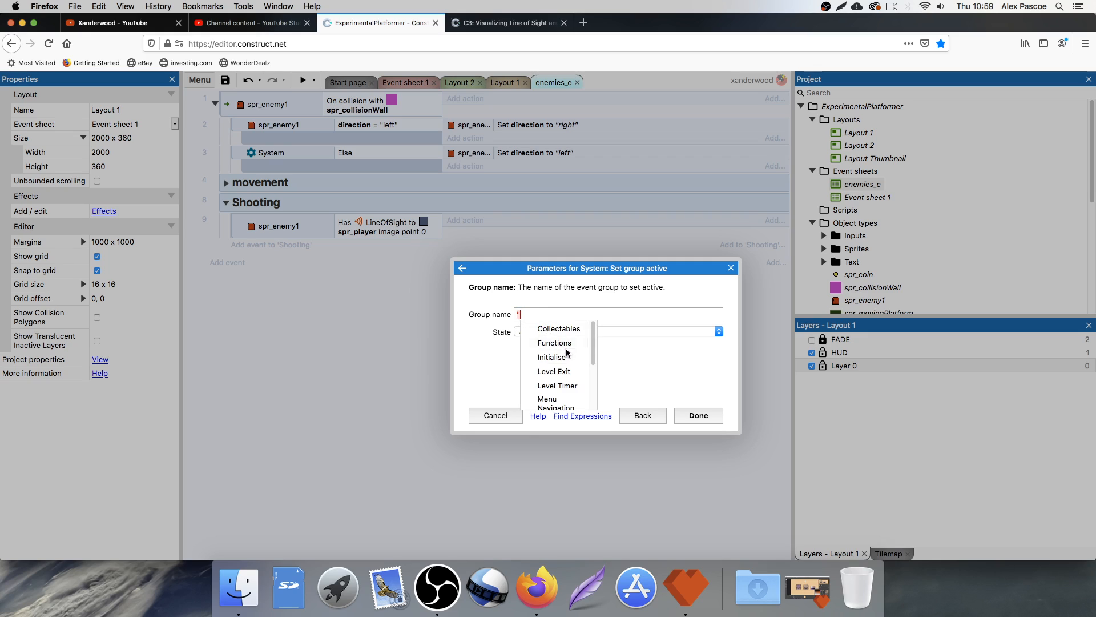
scroll(567, 353, "down", 3)
left_click(551, 350)
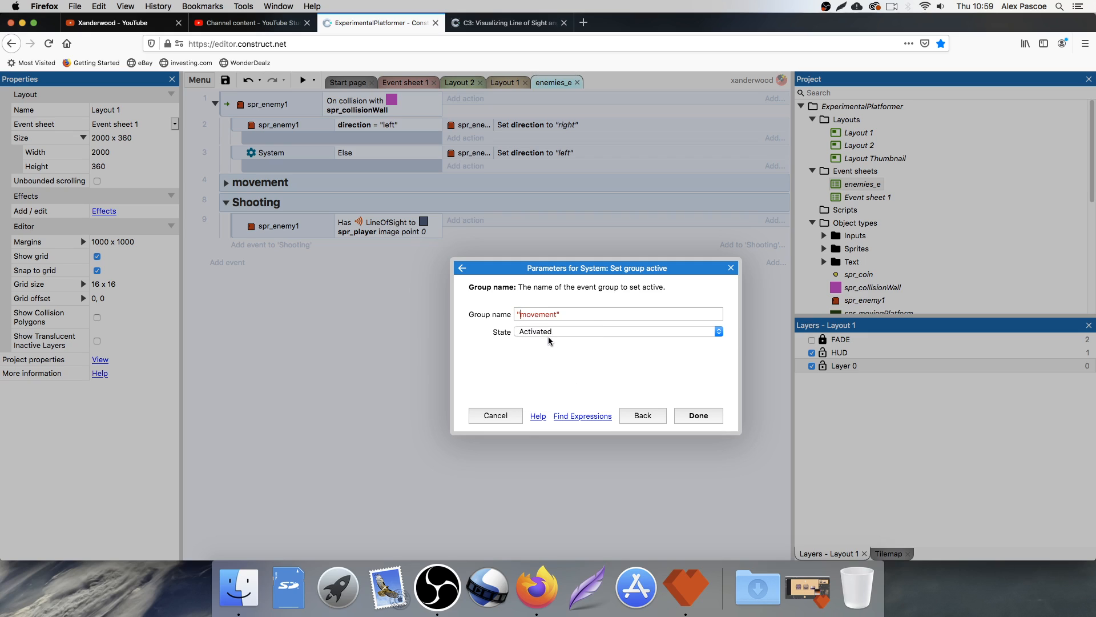
left_click(550, 335)
left_click(552, 321)
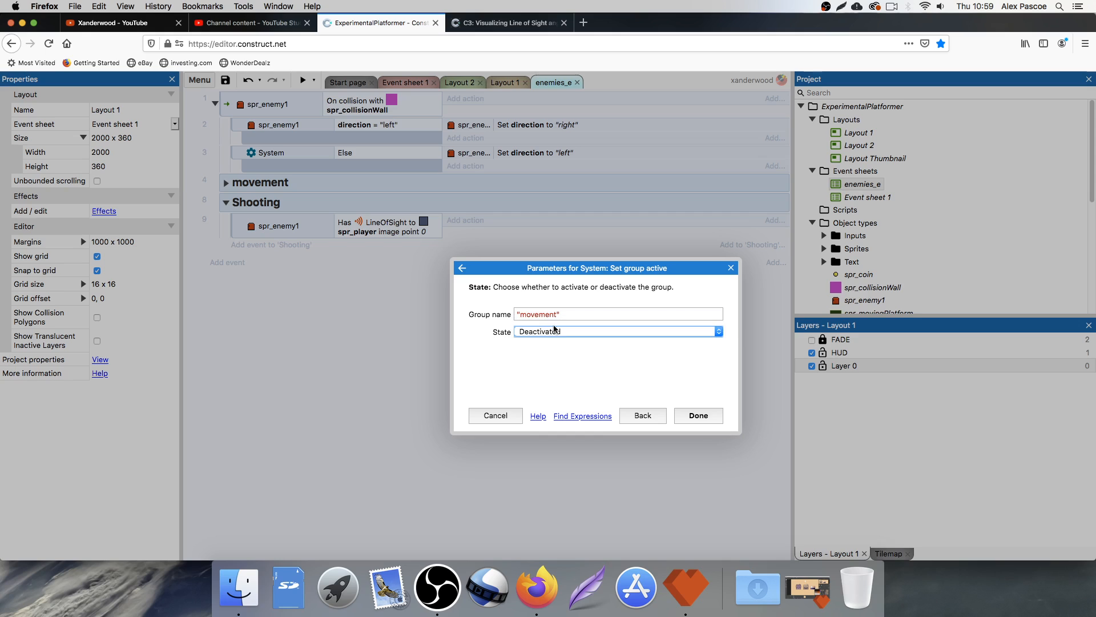
left_click(698, 417)
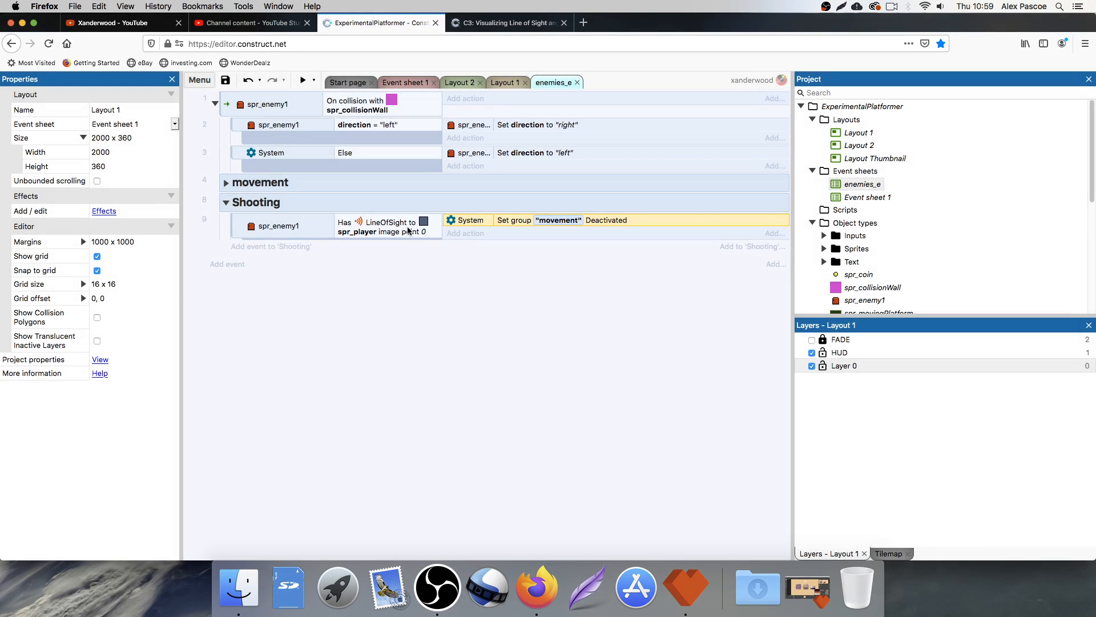
Step: Duplicate the line-of-sight event in the Shooting group and invert the copy's condition
left_click(249, 224)
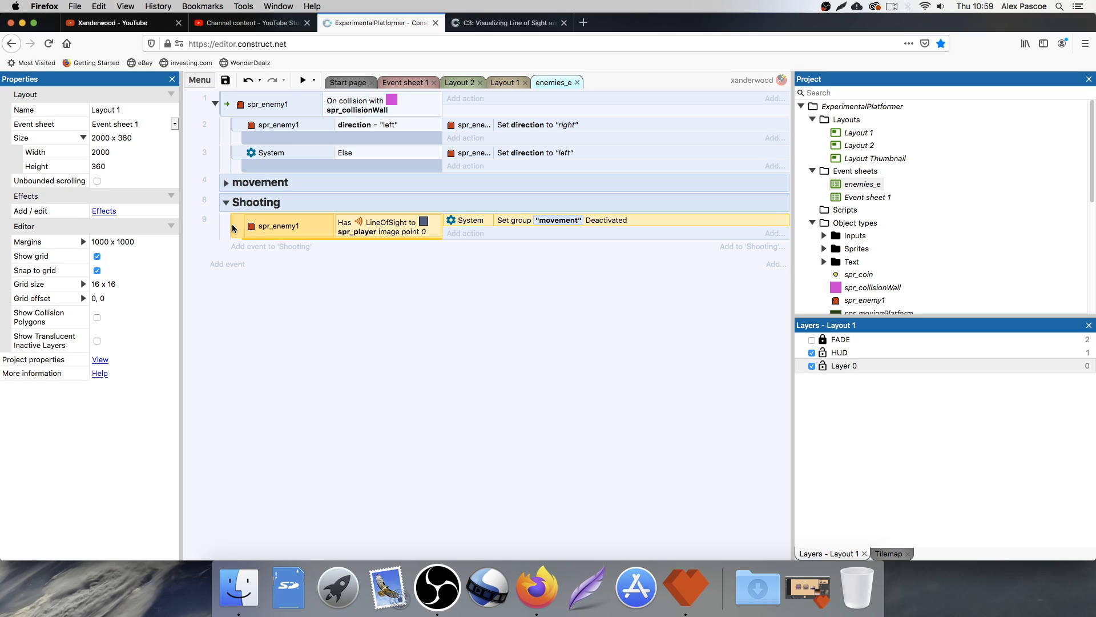
key("super+v")
left_click(392, 255)
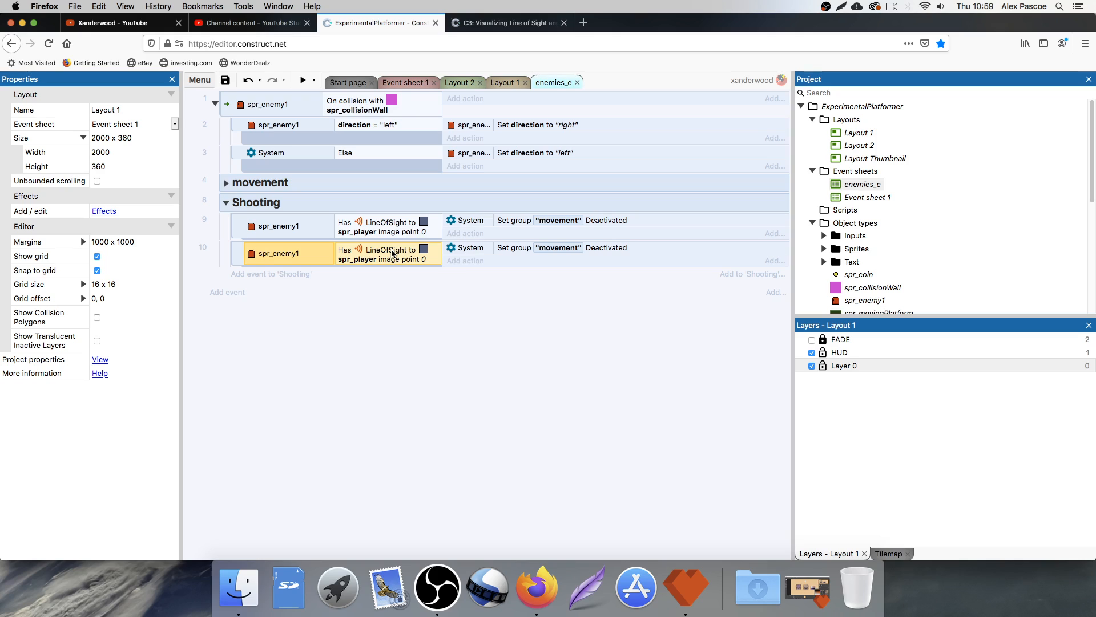
key("i")
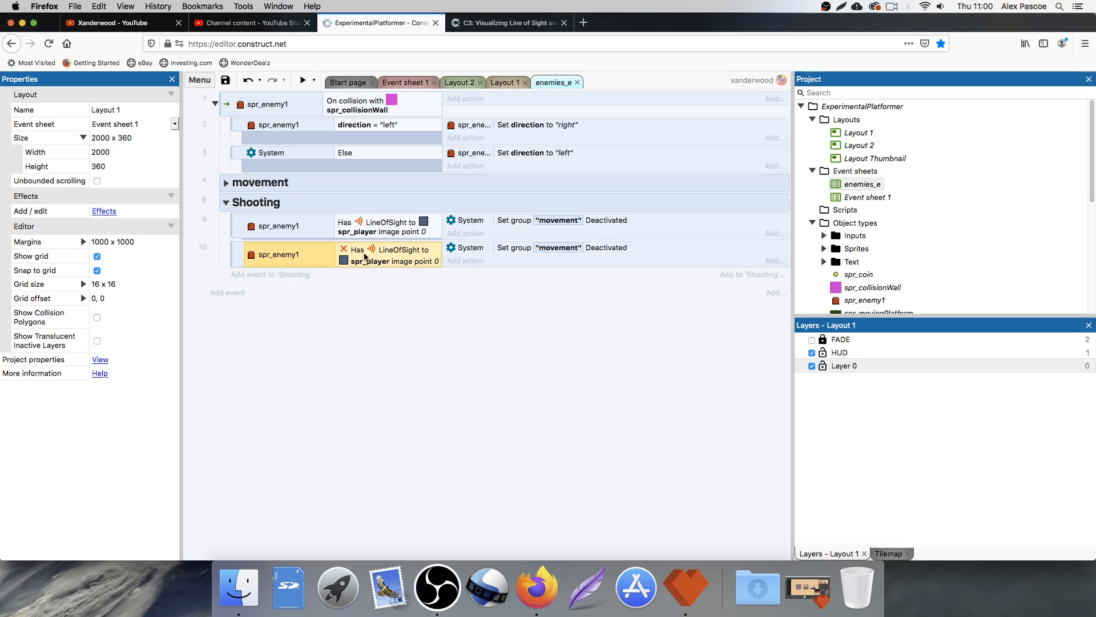
Step: Set the "movement" group state to Activated in the inverted line-of-sight event's action
double_click(560, 250)
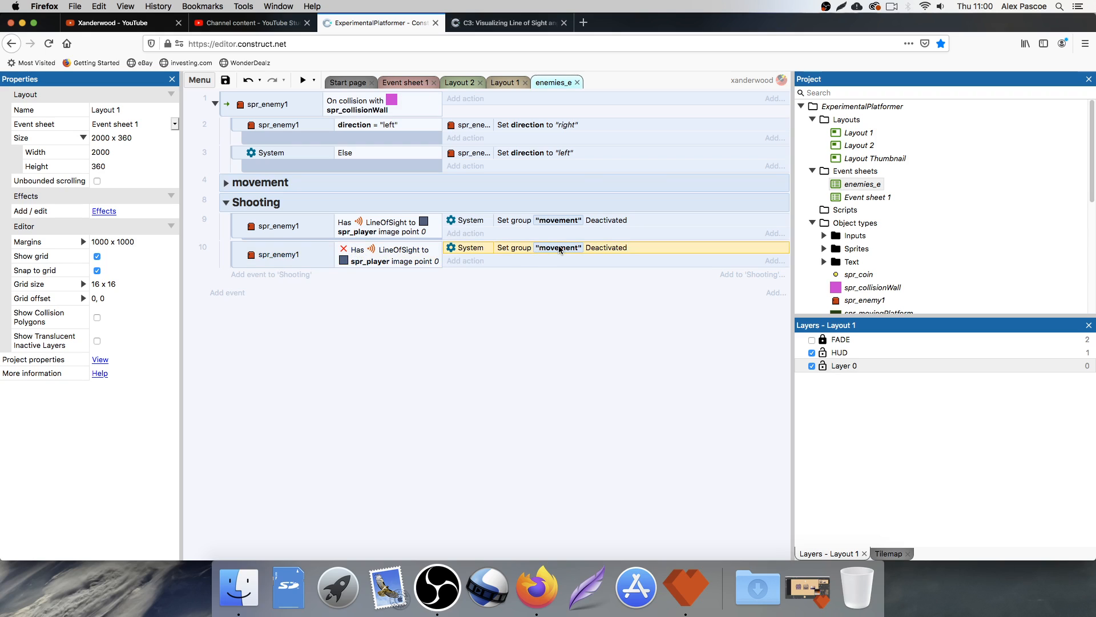
left_click(562, 331)
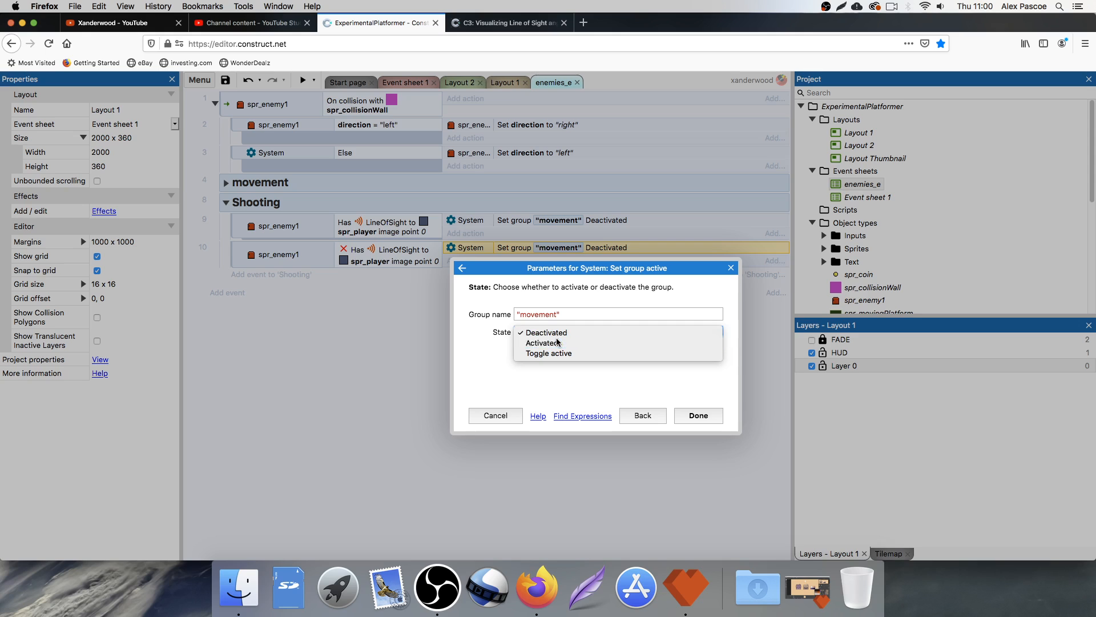
left_click(559, 344)
left_click(699, 415)
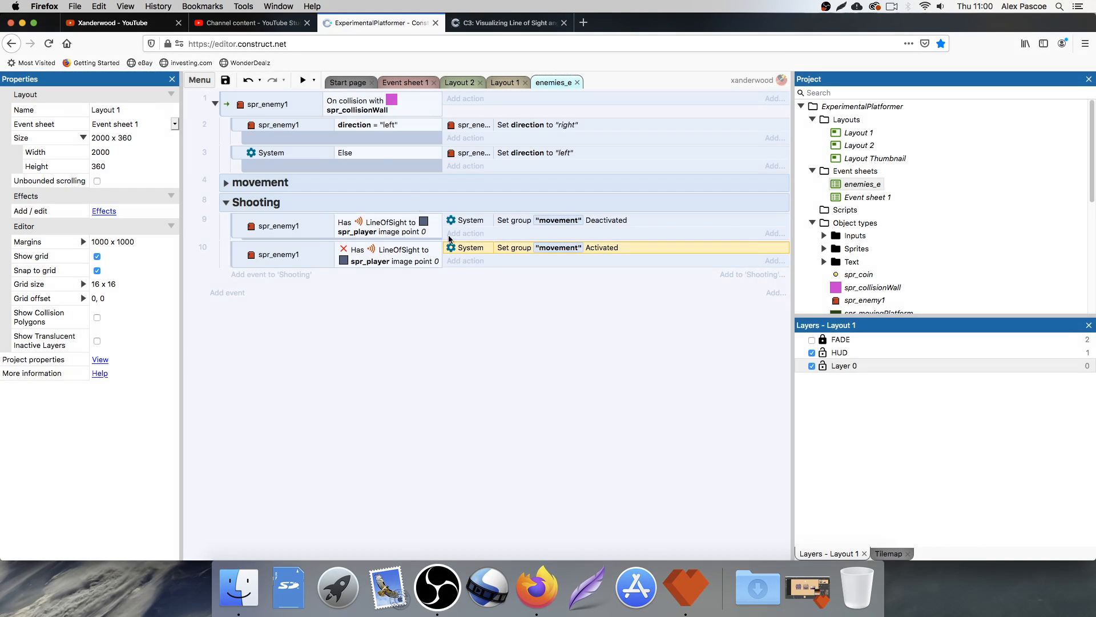
Step: Preview the game, move and jump the player around the enemy to test its line-of-sight reaction, and close the preview
left_click(302, 80)
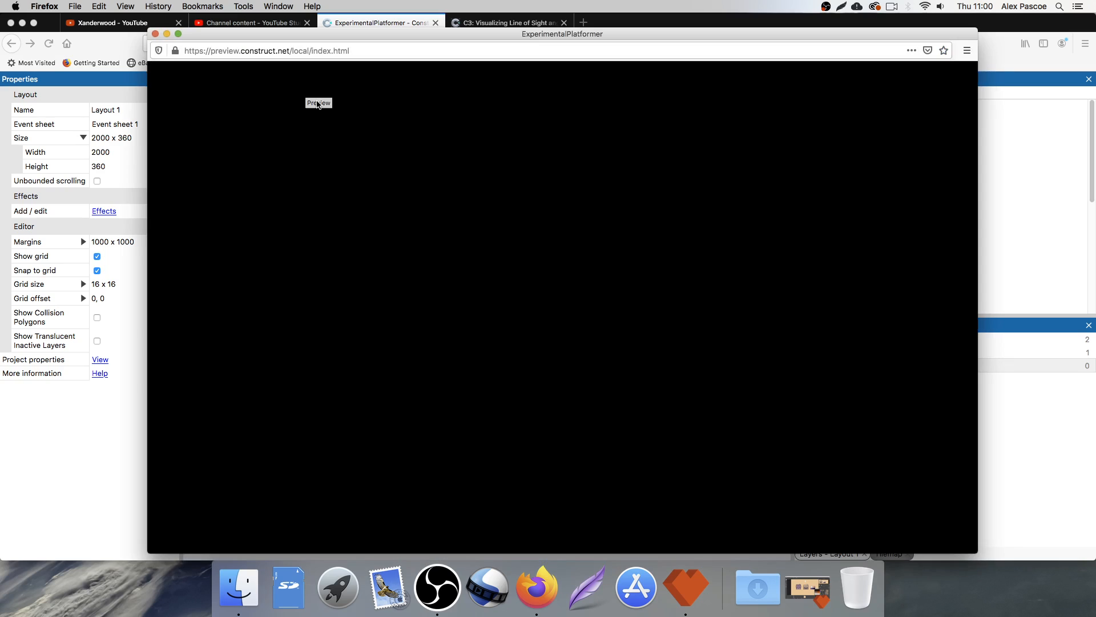
key("Right")
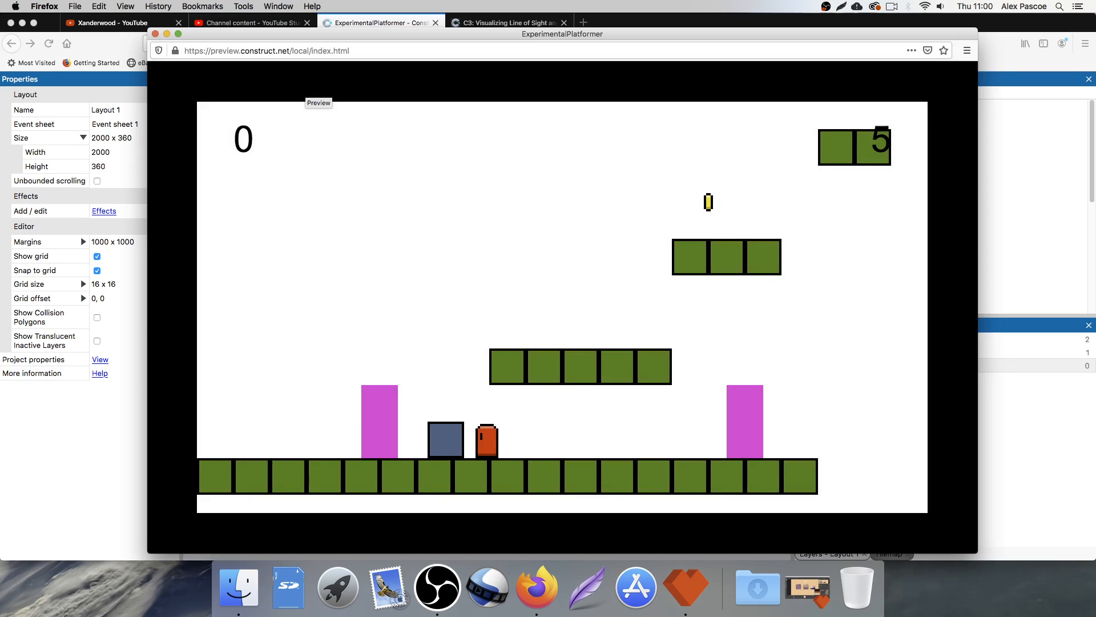
key("Up")
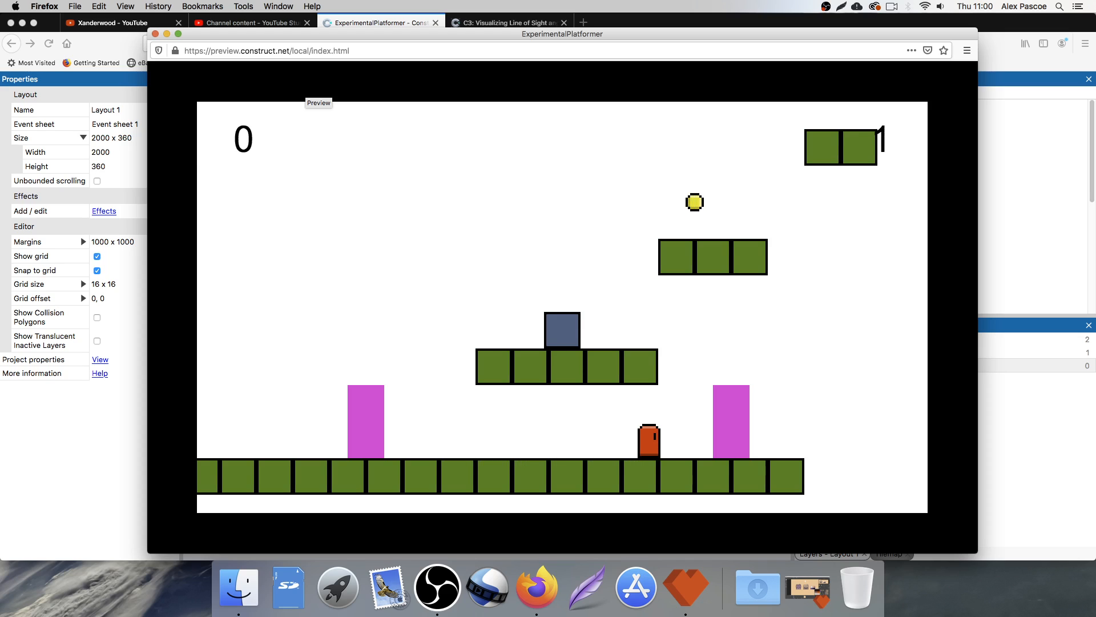
key("Right")
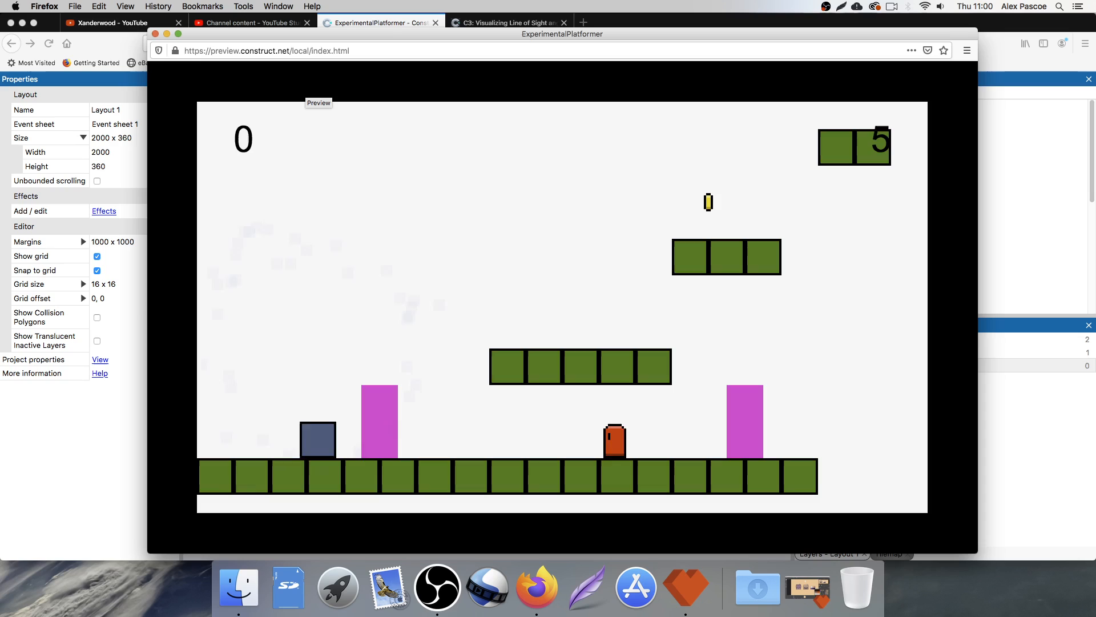
key("Left")
key("Left")
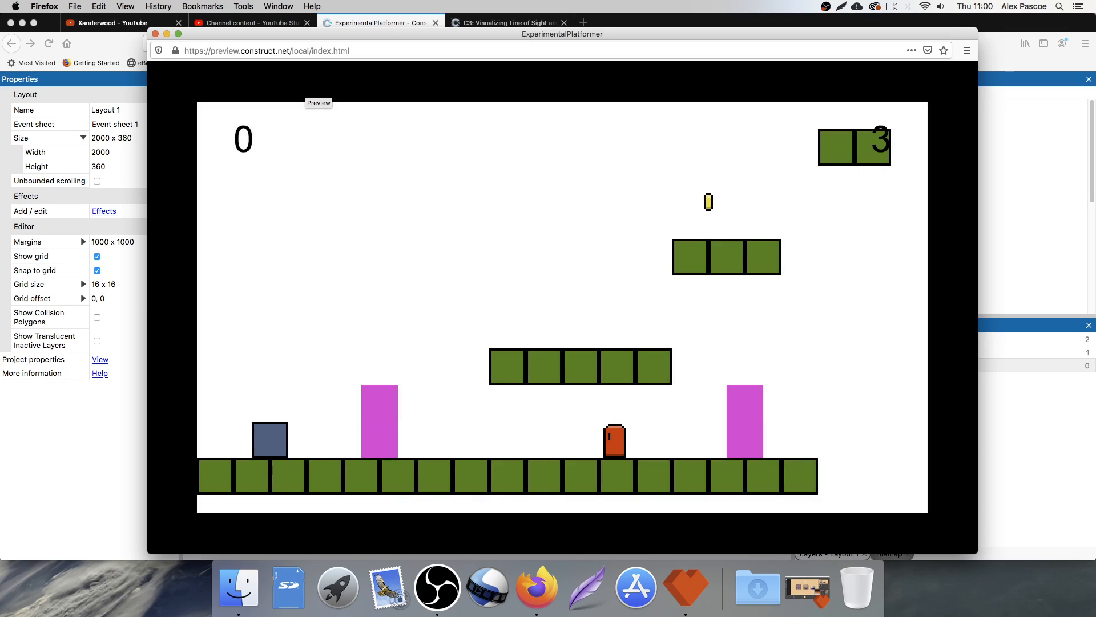
key("Right")
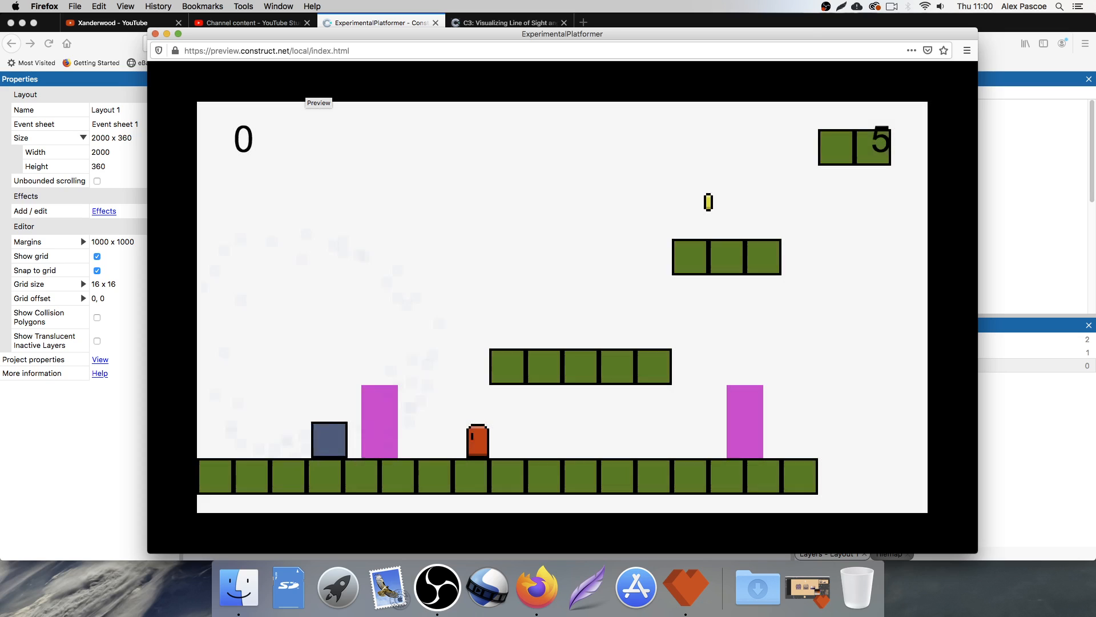
key("Right")
key("Up")
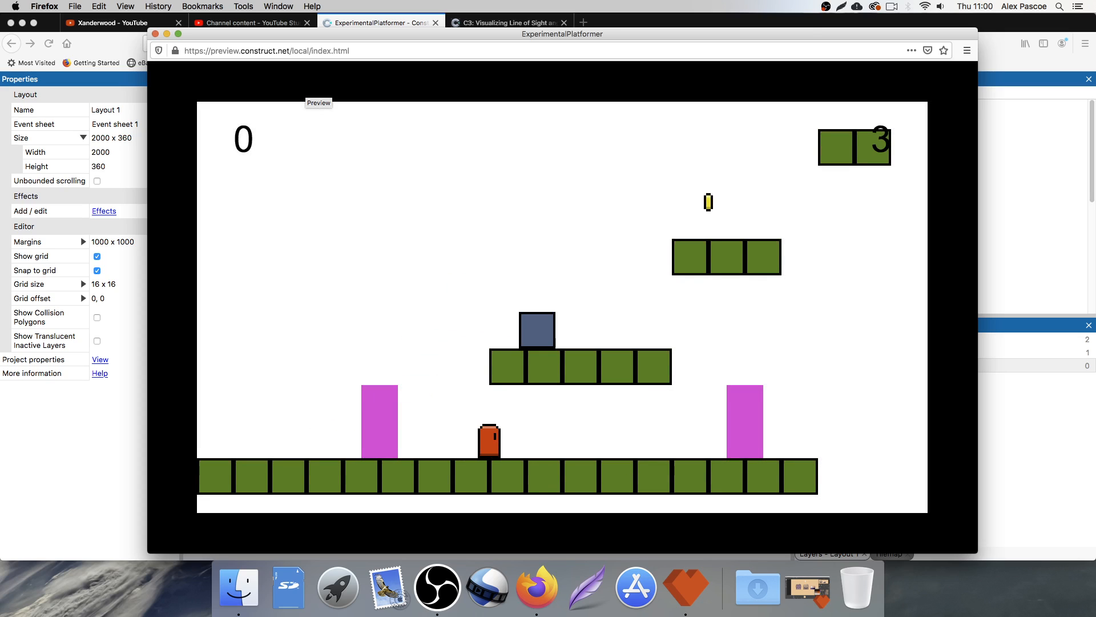
key("Left")
key("Up")
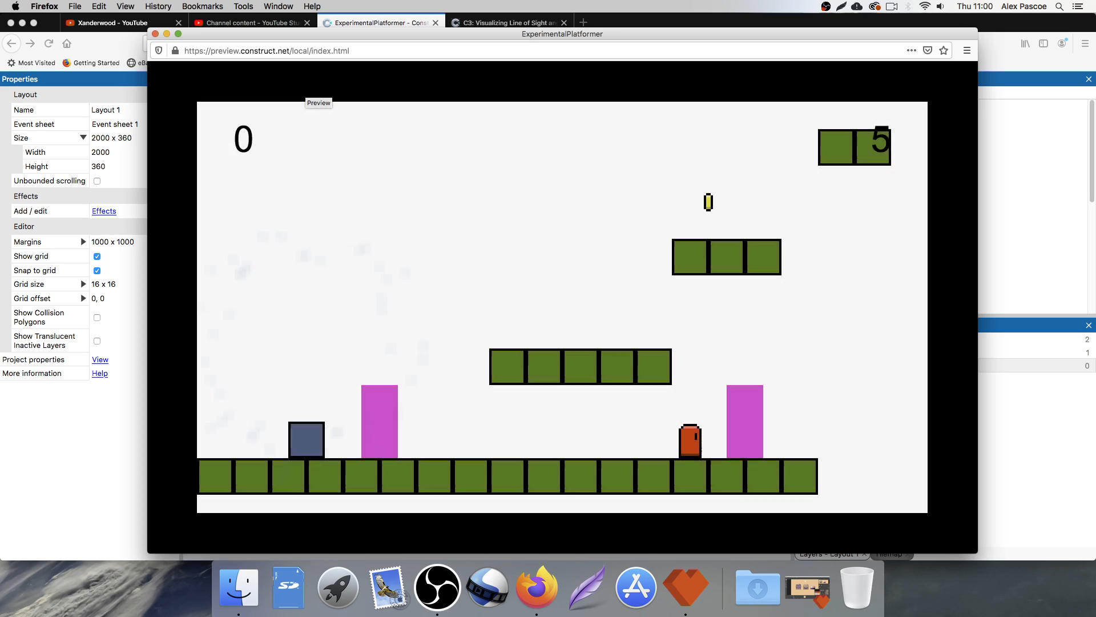
left_click(156, 35)
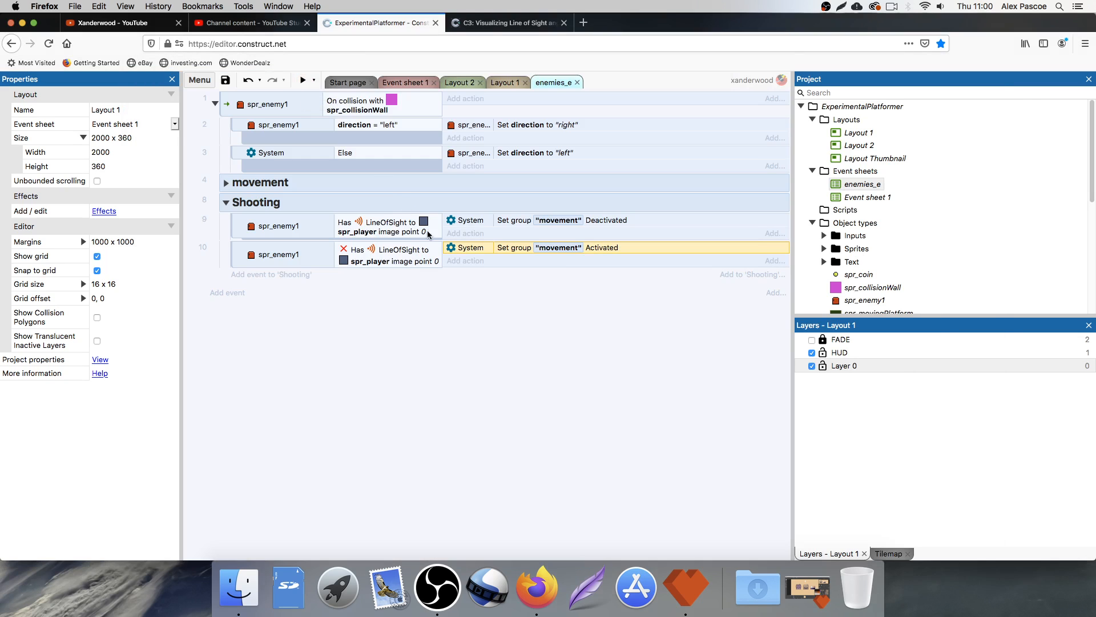
Step: Set the LineOfSight range of the spr_enemy1 instance in Layout 1 to 100
left_click(505, 83)
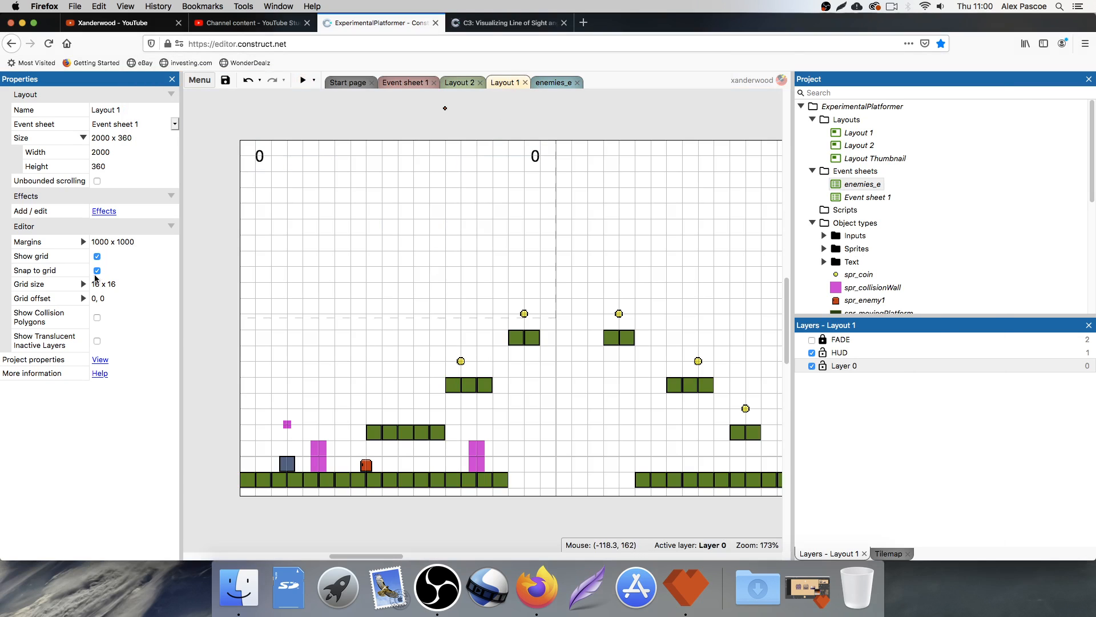
left_click(366, 470)
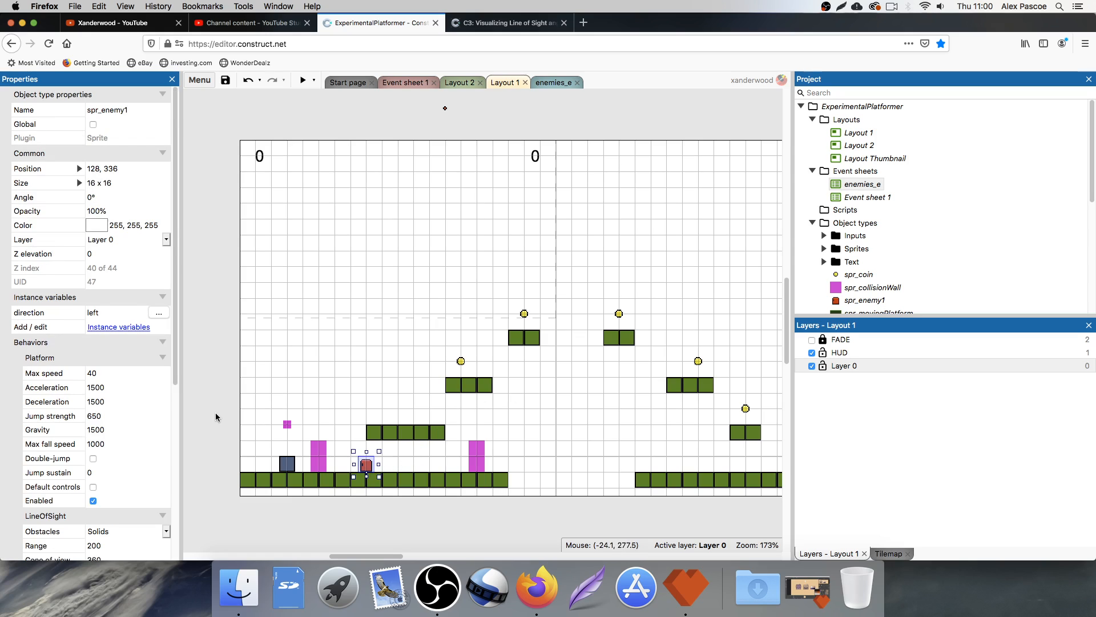
scroll(122, 401, "down", 6)
left_click(108, 381)
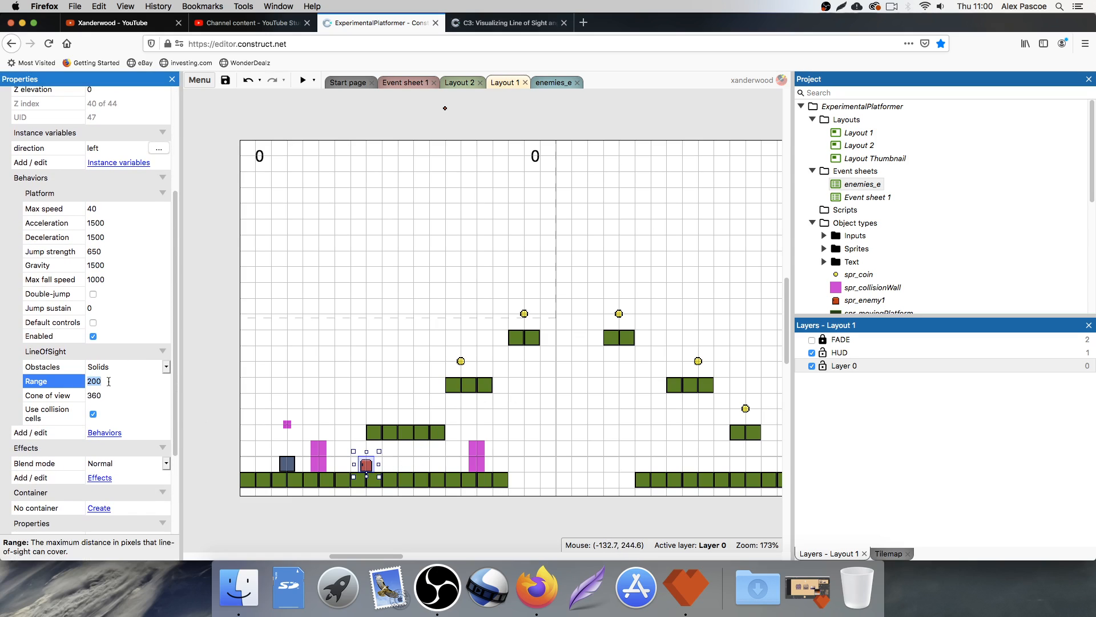
key("Tab")
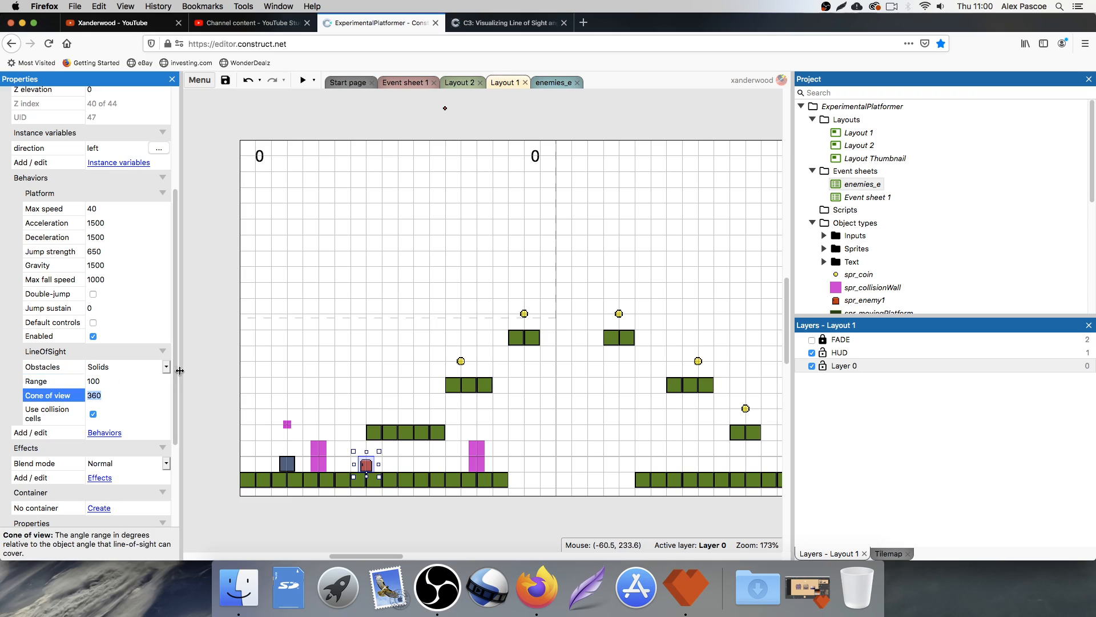
Step: Preview the game, move and jump the player near and away from the enemy to test the shortened sight range, and close the preview
left_click(303, 80)
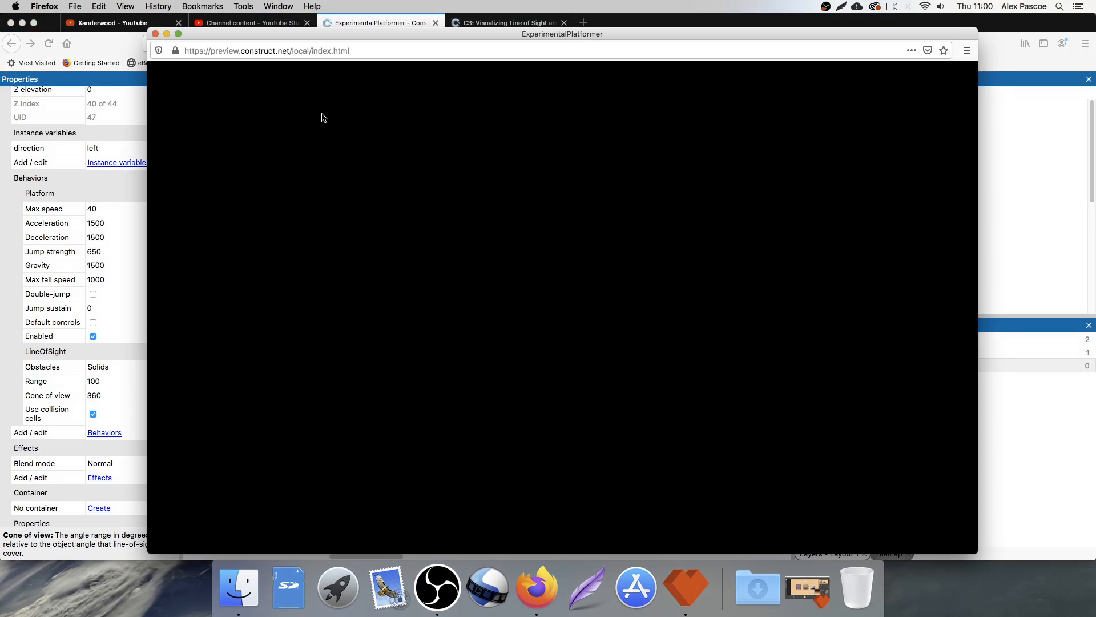
key("Left")
key("Right")
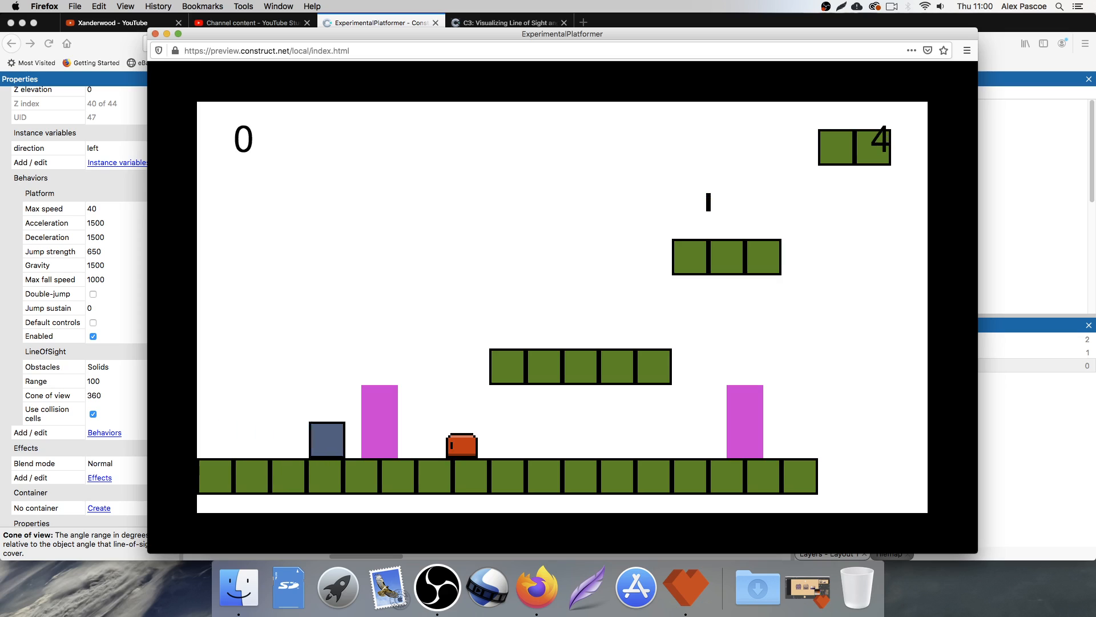
key("Up")
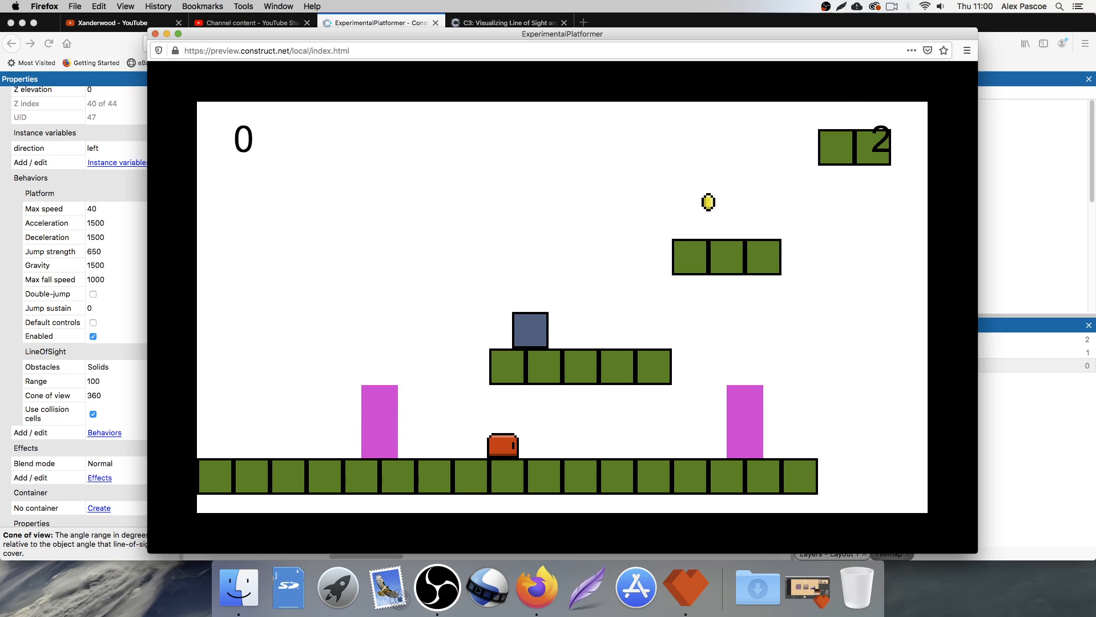
key("Left")
key("Up")
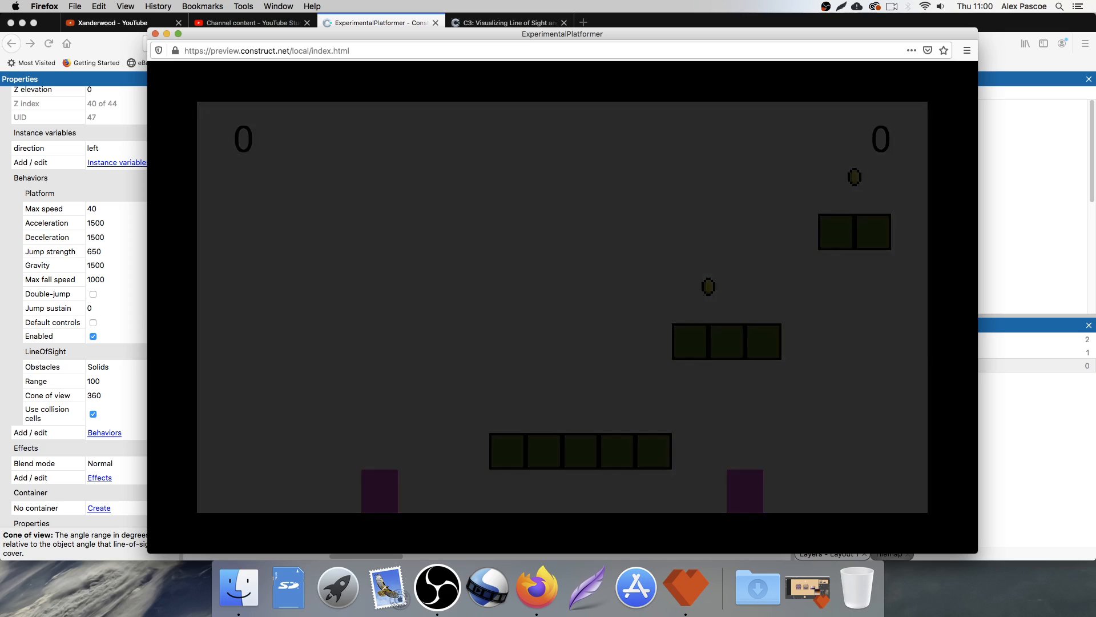
key("Right")
key("Up")
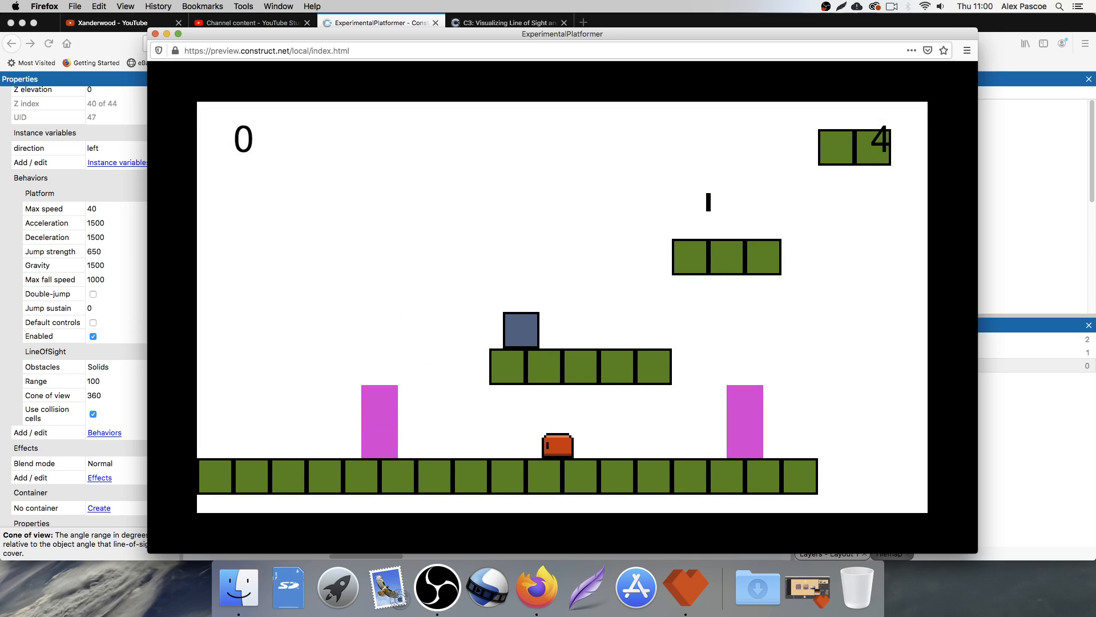
key("Up")
key("Left")
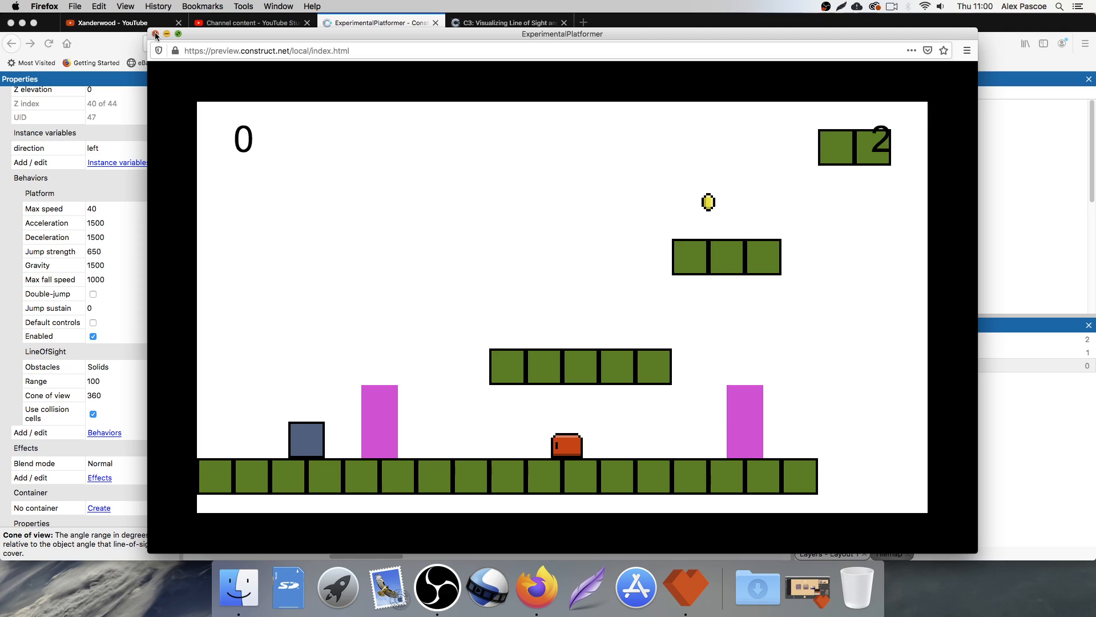
left_click(156, 34)
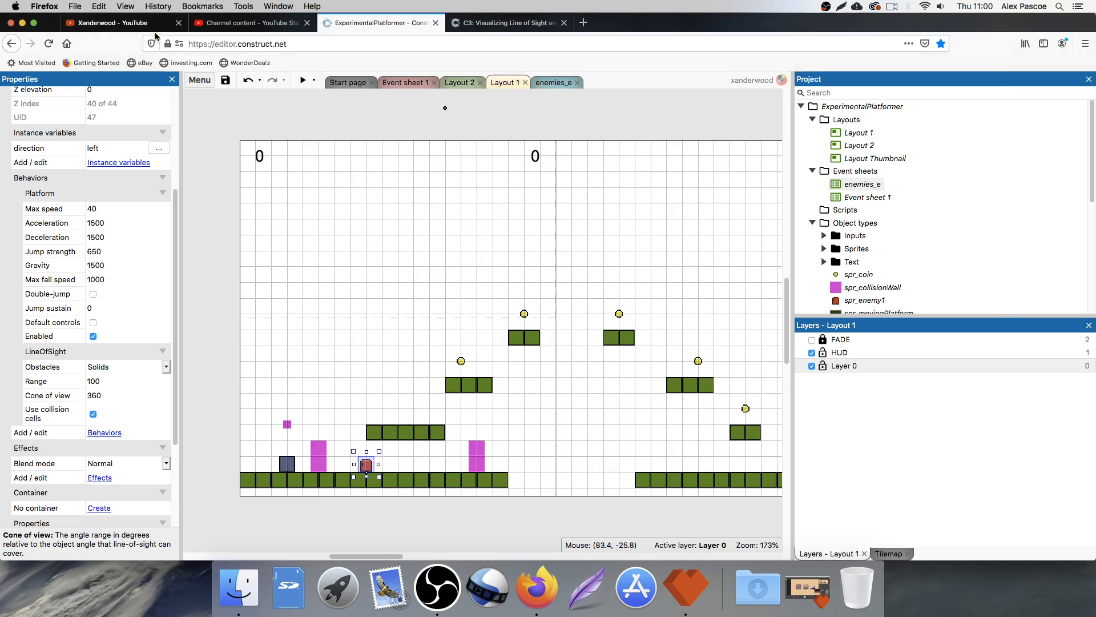
Step: In the enemies_e event sheet, move the inverted line-of-sight event above the non-inverted one within the Shooting group
left_click(556, 82)
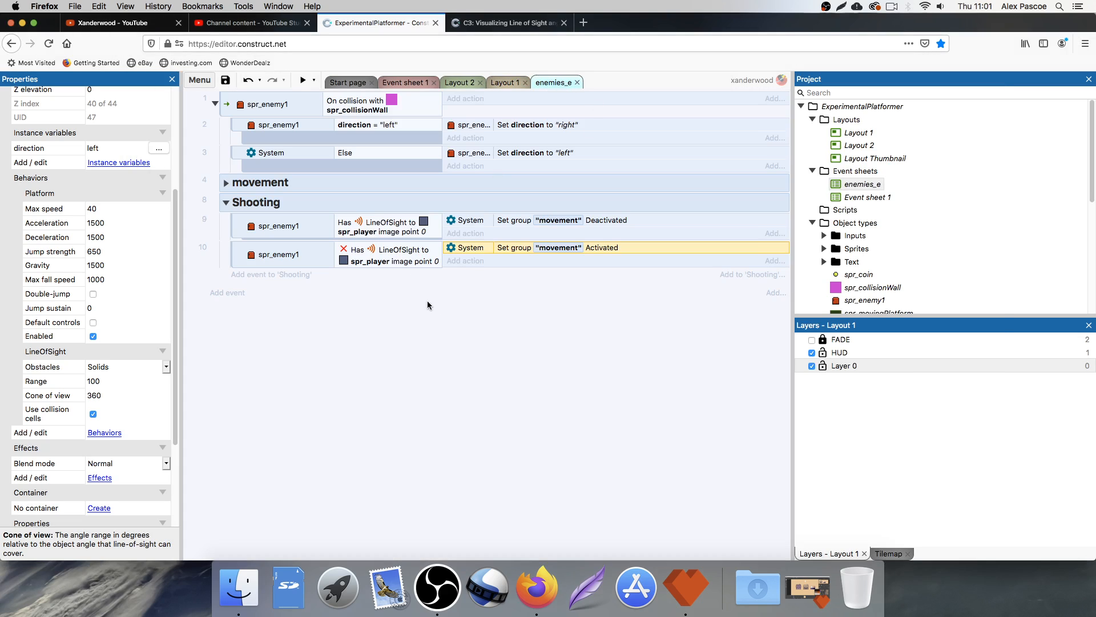
left_click_drag(238, 257, 241, 223)
left_click(246, 256)
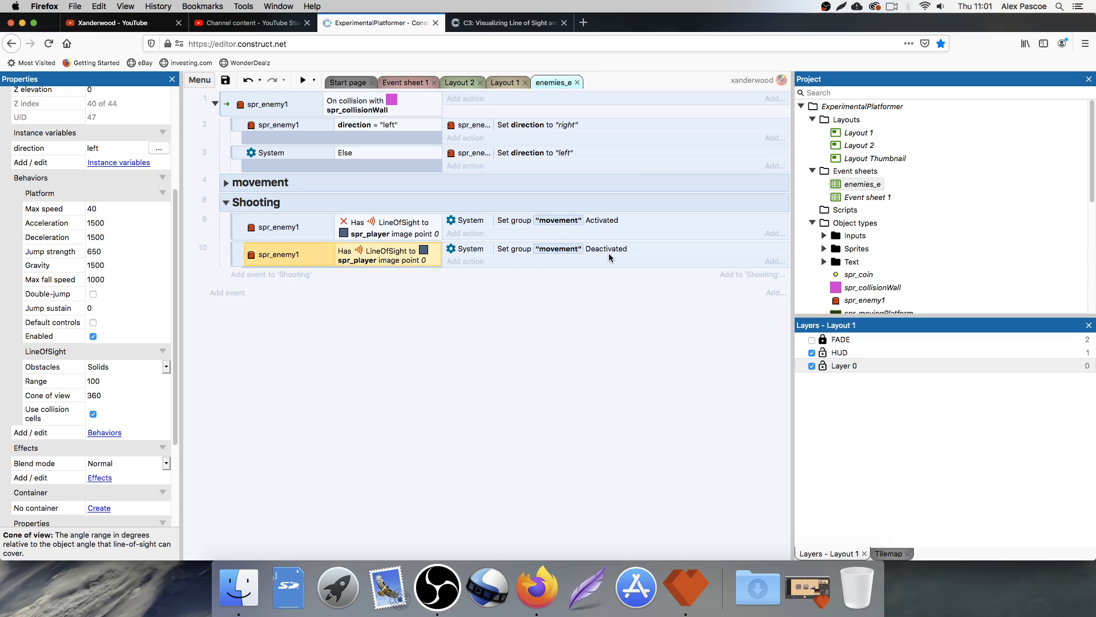
Step: Start a spr_enemy1 "Spawn another object" action on the non-inverted line-of-sight event
left_click(457, 262)
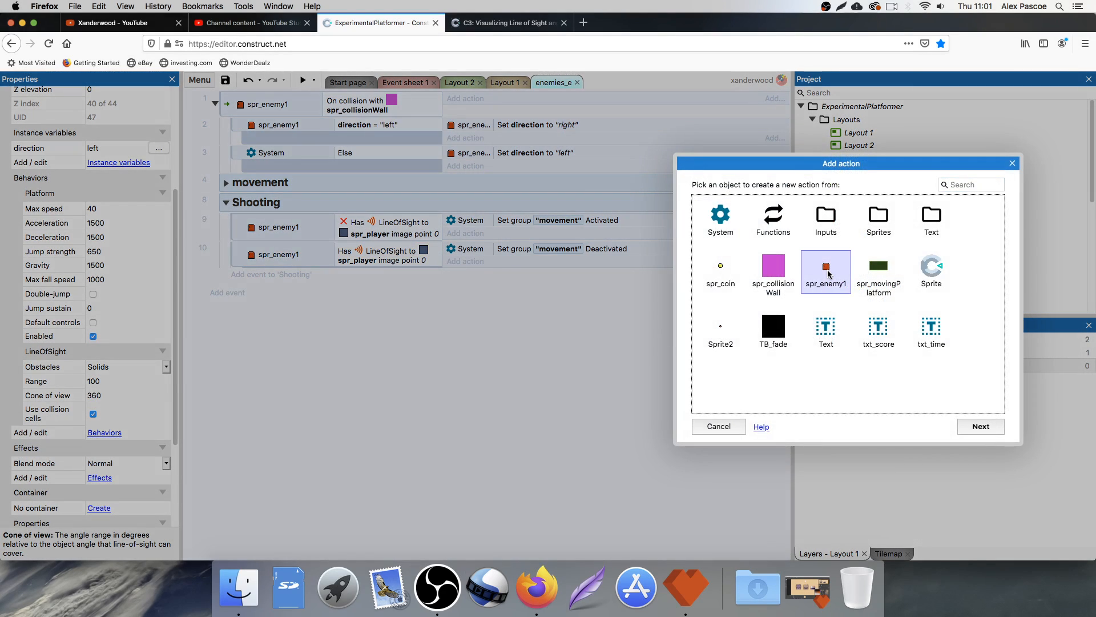
double_click(826, 268)
scroll(804, 291, "down", 2)
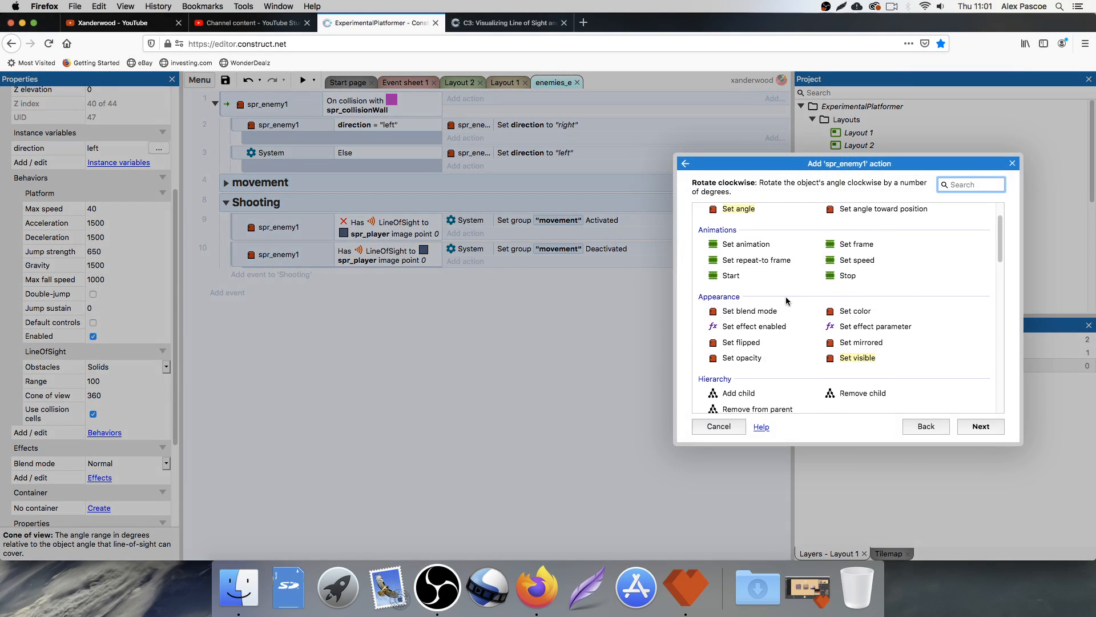
scroll(785, 299, "down", 3)
scroll(793, 286, "up", 5)
type("sp")
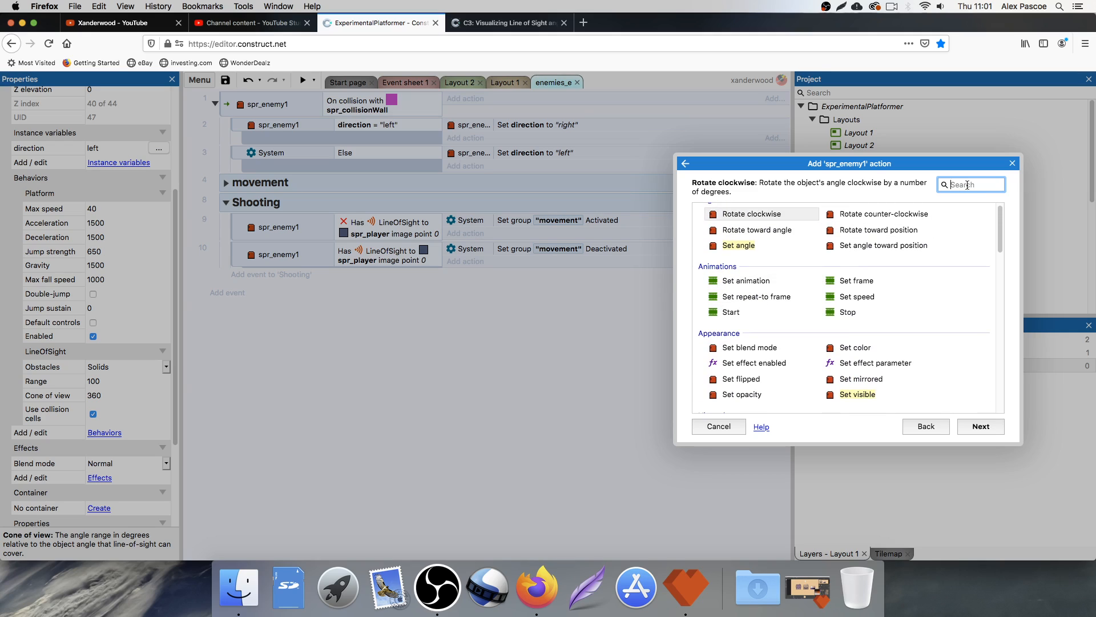
type("awn")
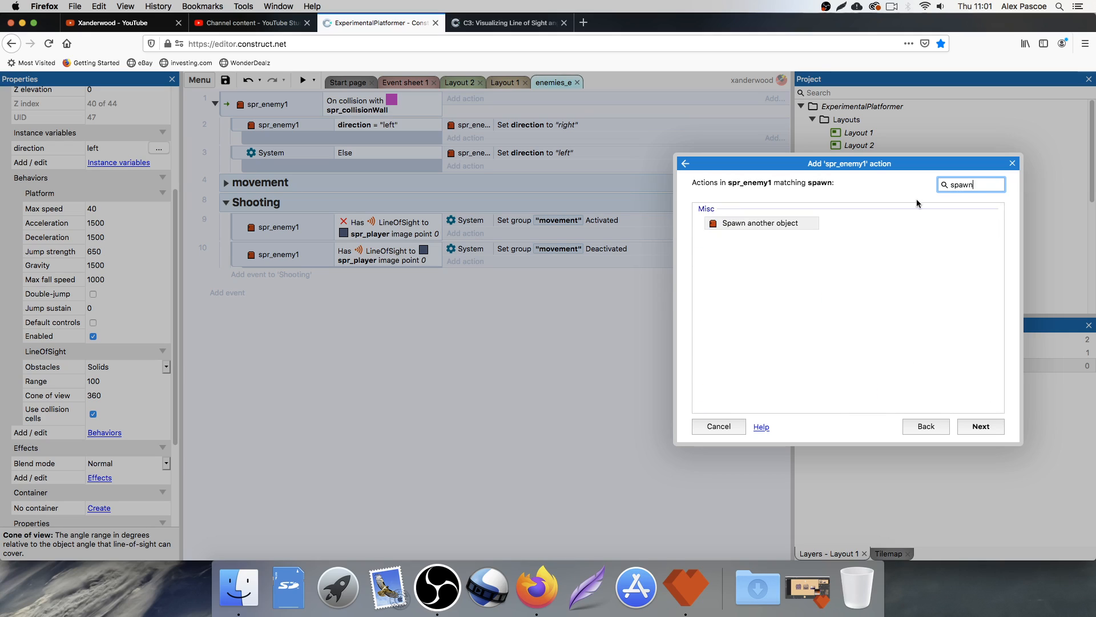
left_click(779, 225)
double_click(779, 224)
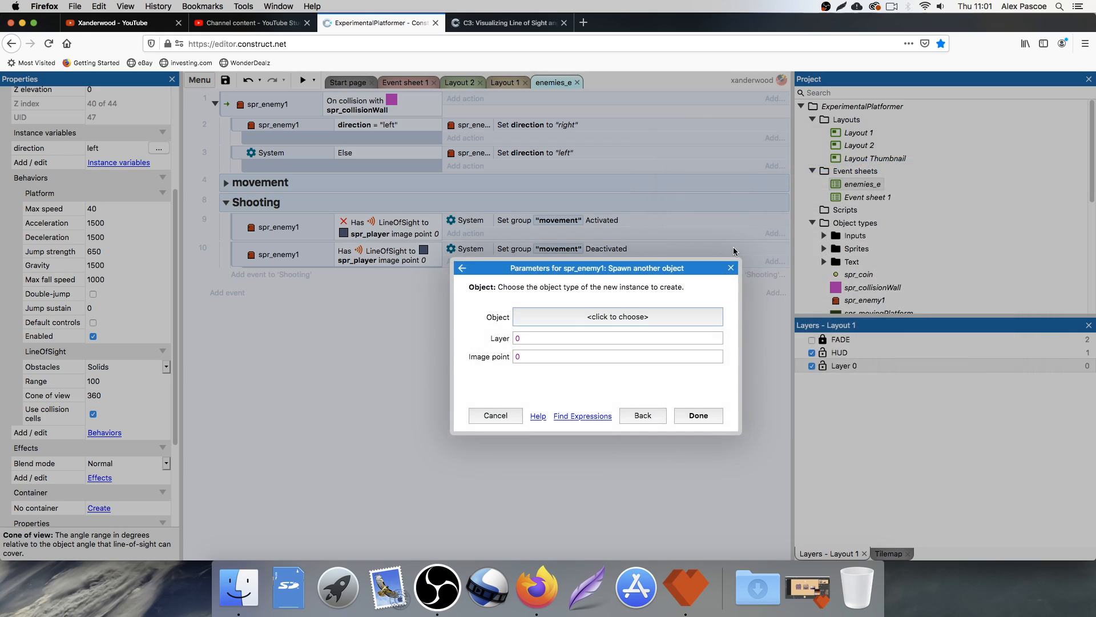
Step: Choose Sprite2 as the object to spawn, on layer 0 at image point 0, and finish the action
left_click(609, 325)
scroll(556, 326, "down", 3)
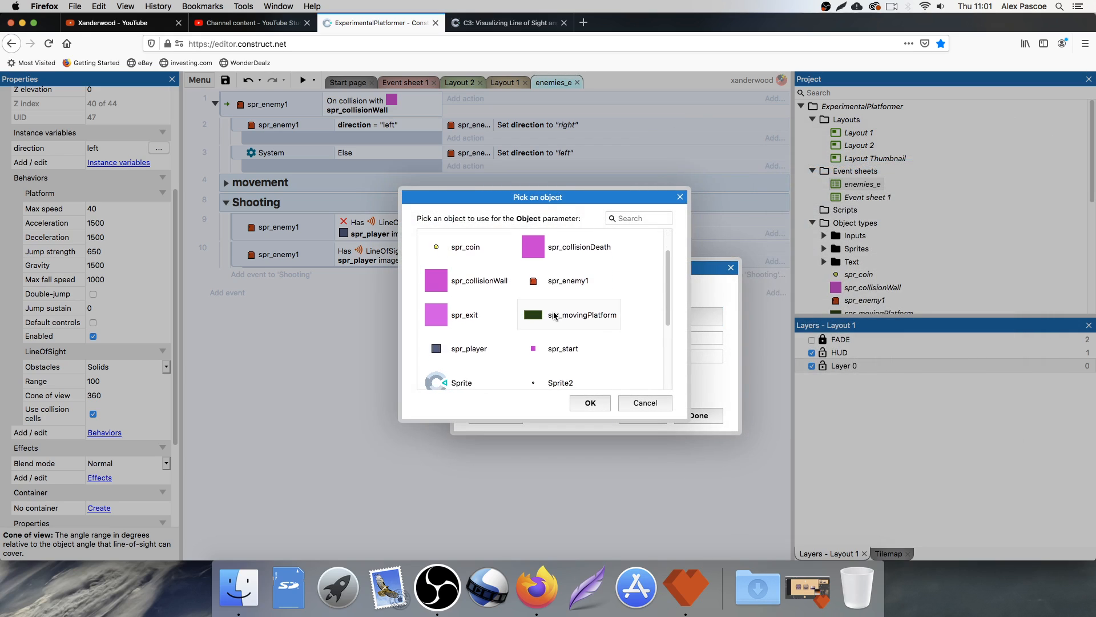
double_click(560, 339)
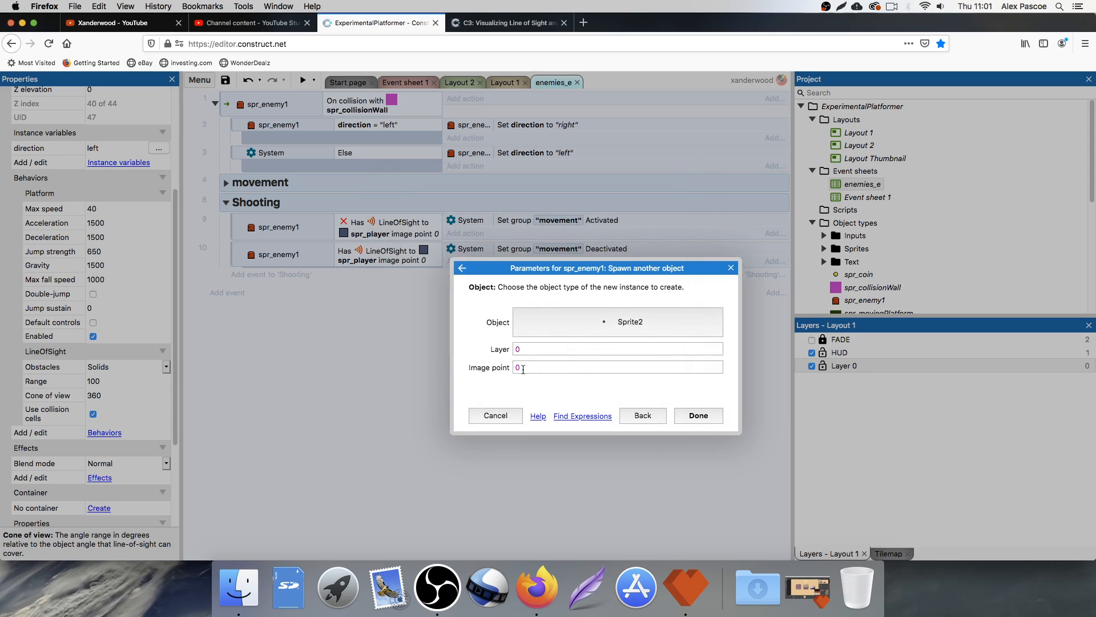
left_click(706, 415)
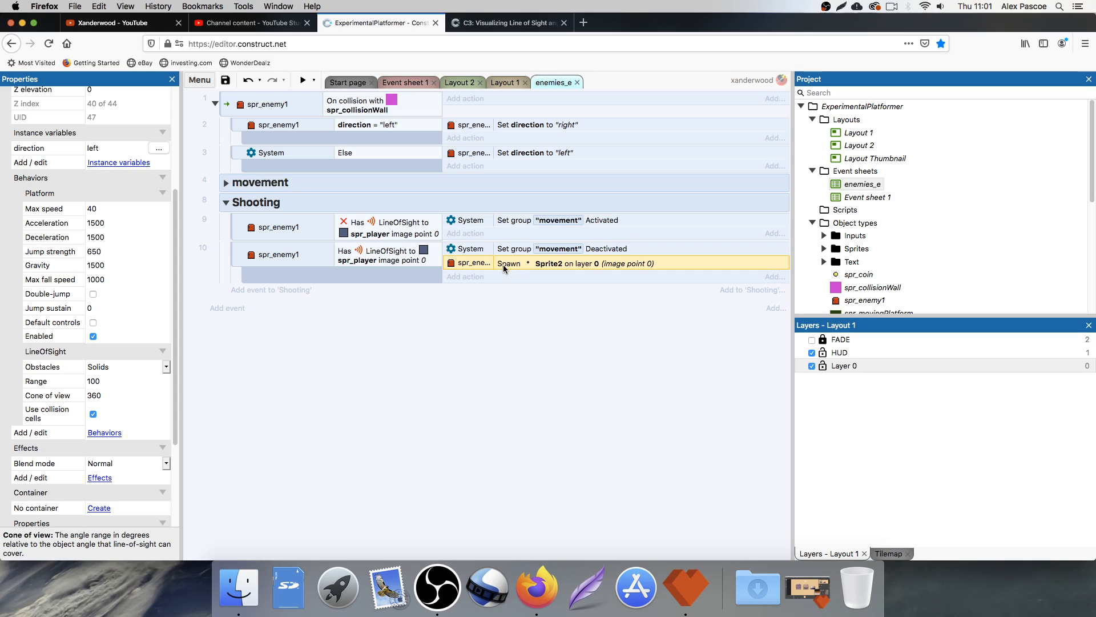
Step: Start a Sprite2 "Set angle" action beneath the spawn action in the same line-of-sight event
left_click(466, 279)
left_click(467, 279)
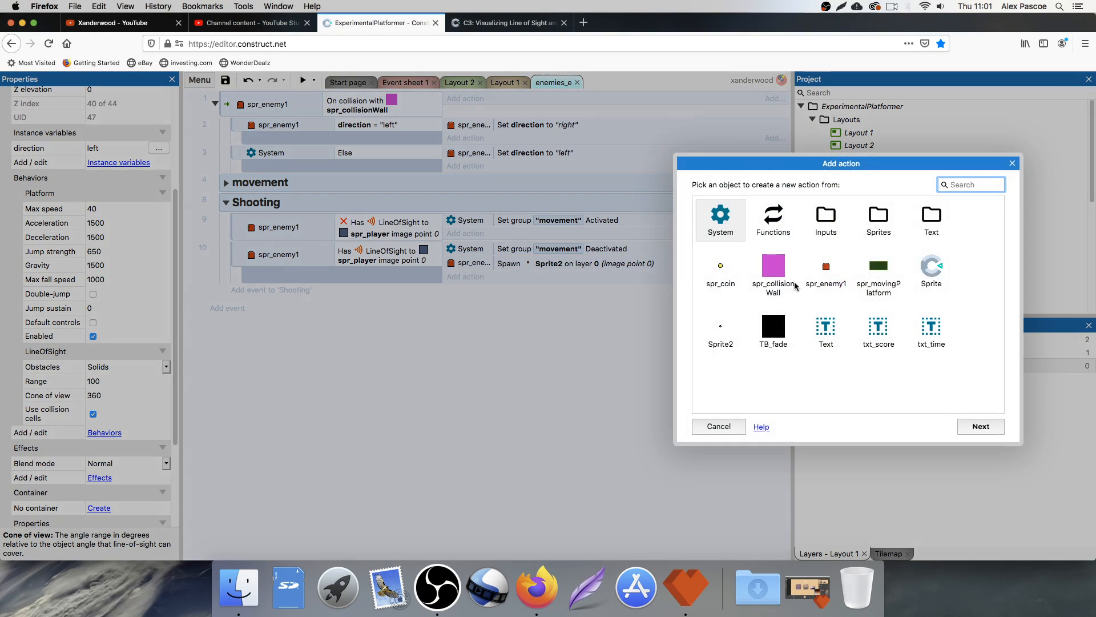
left_click(718, 336)
double_click(718, 336)
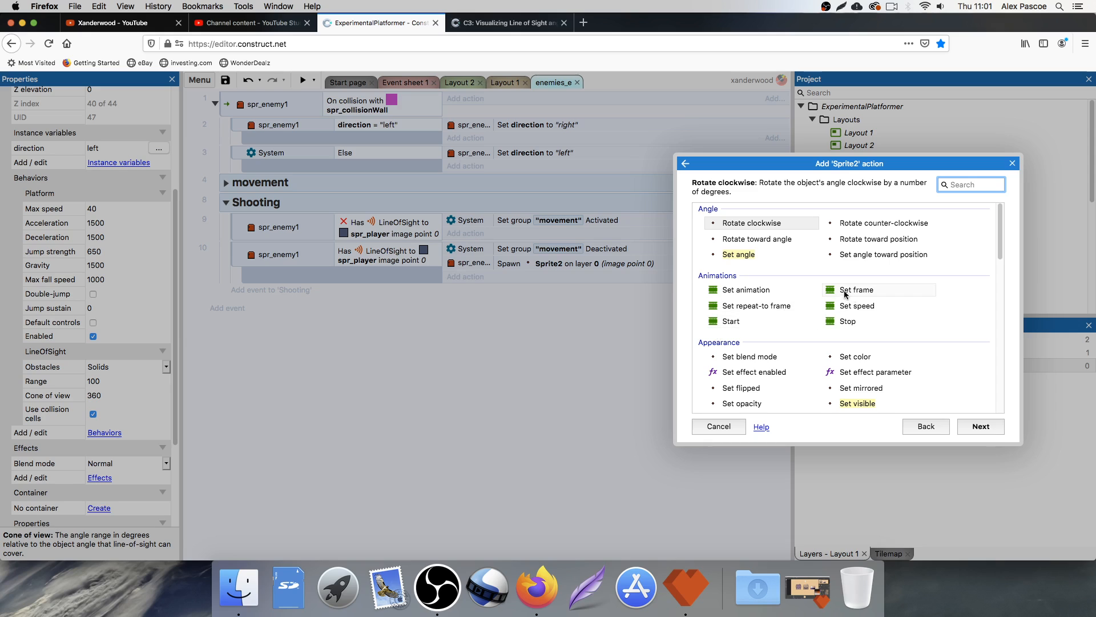
double_click(752, 256)
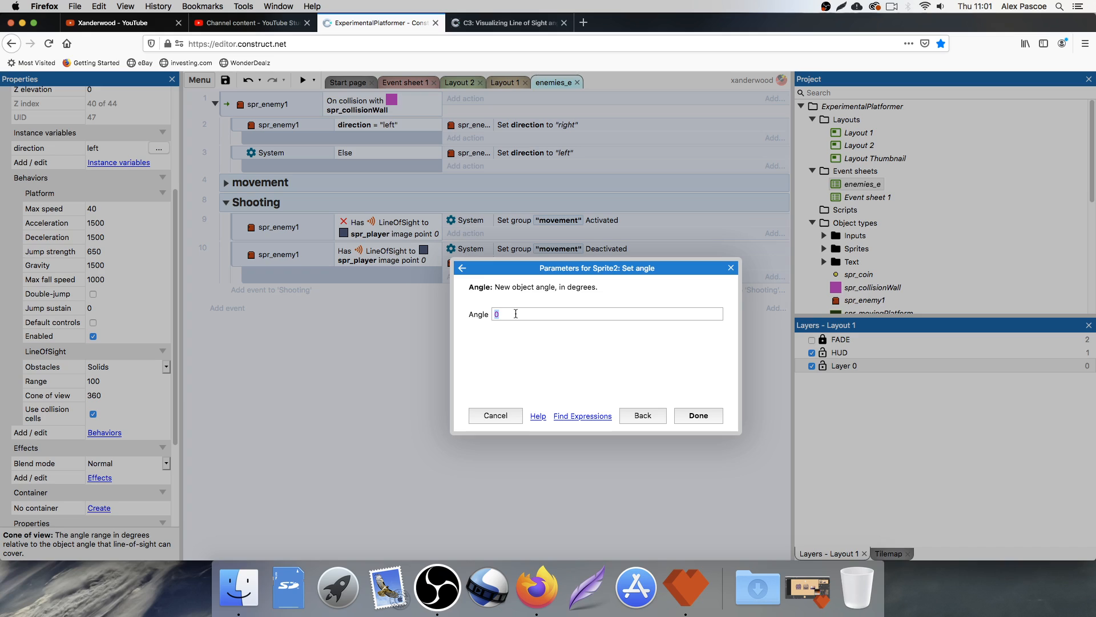
Step: Begin the angle expression with the sprite's own position as the first point: angle(Self.X,Self.Y
type("a")
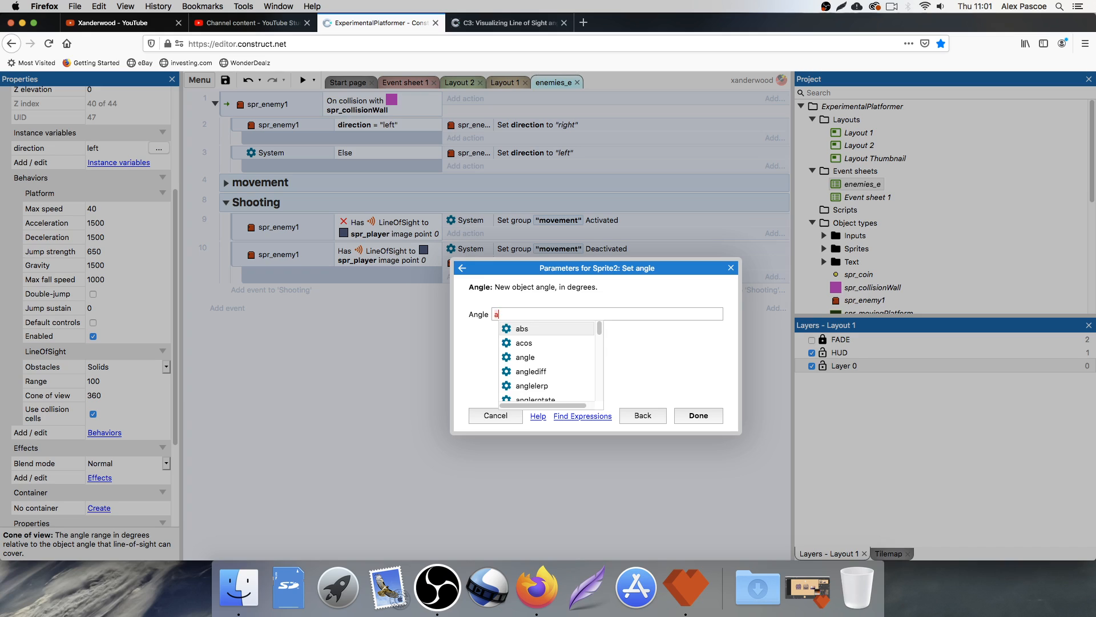
type("ngle")
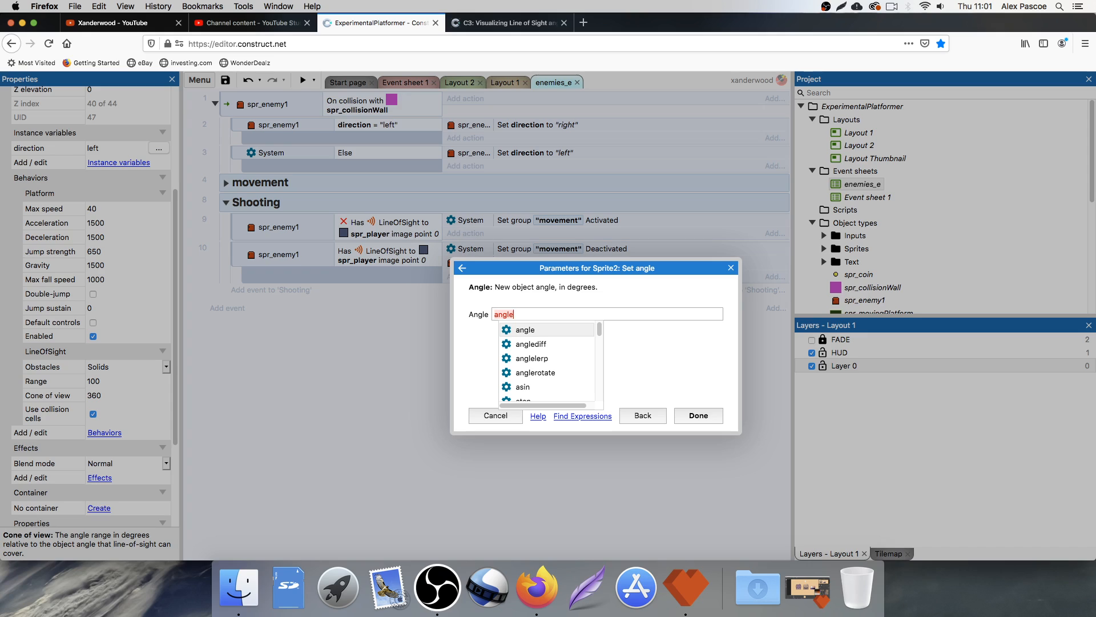
type("(")
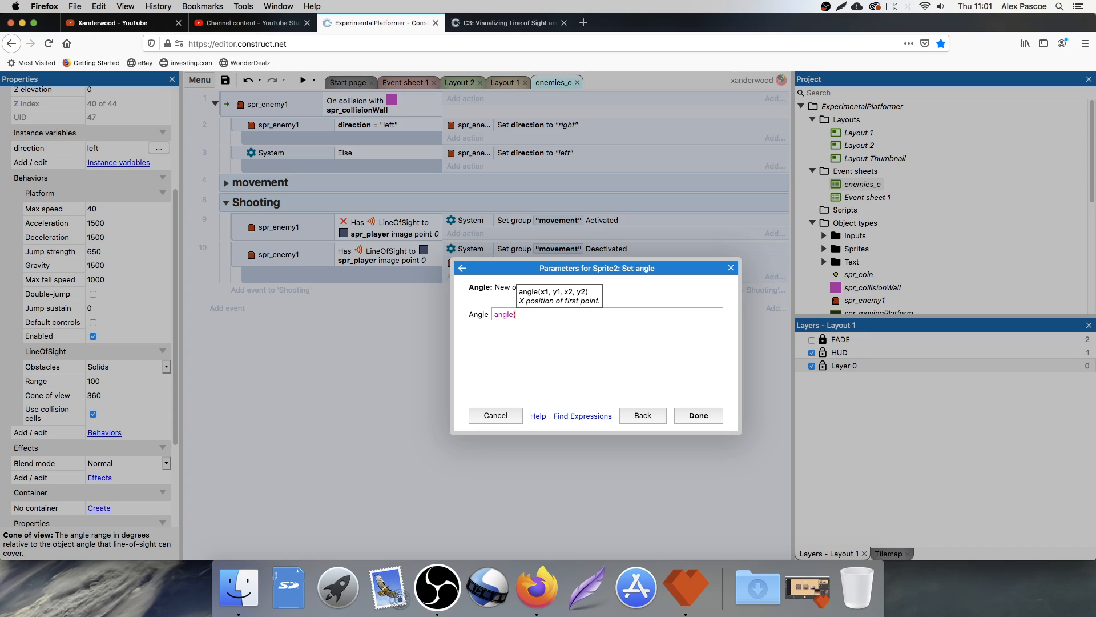
type("self")
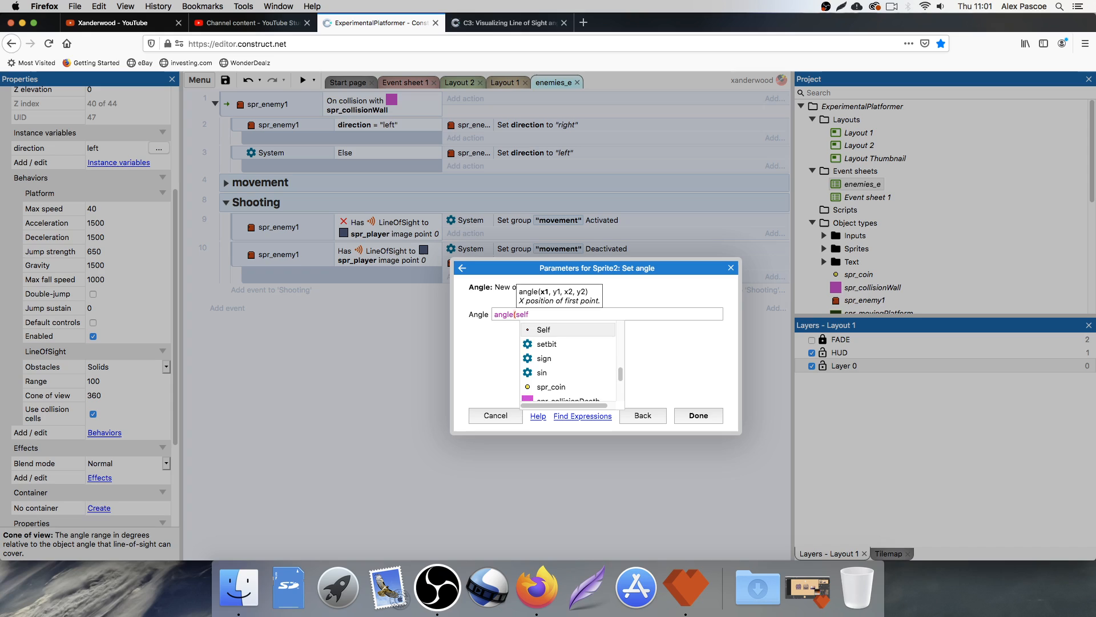
key("Tab")
type(".x")
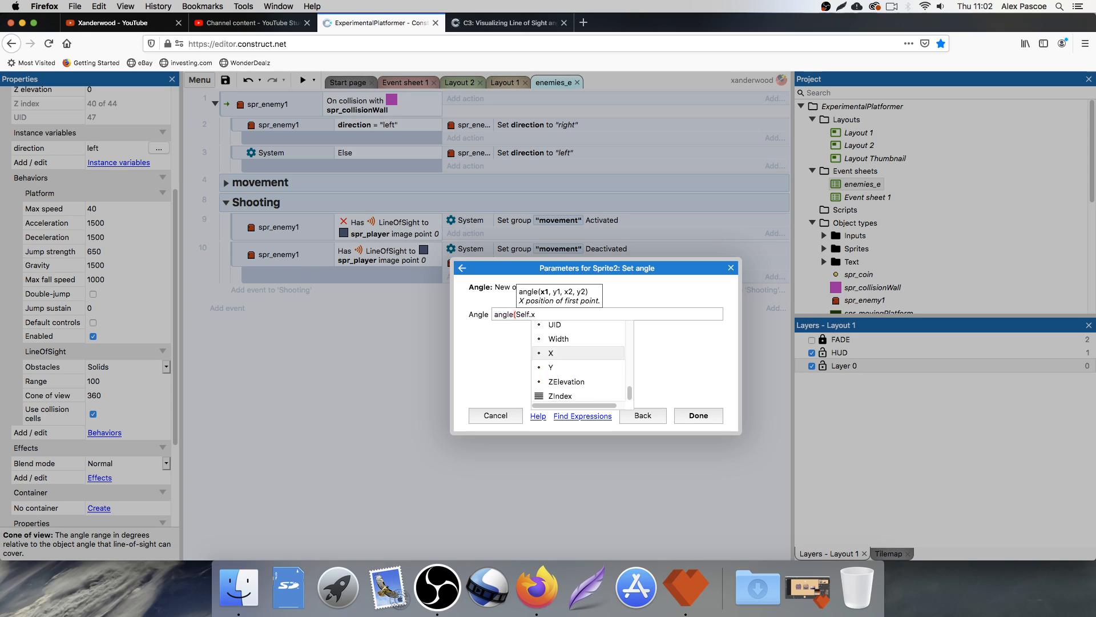
key("Tab")
type(",self")
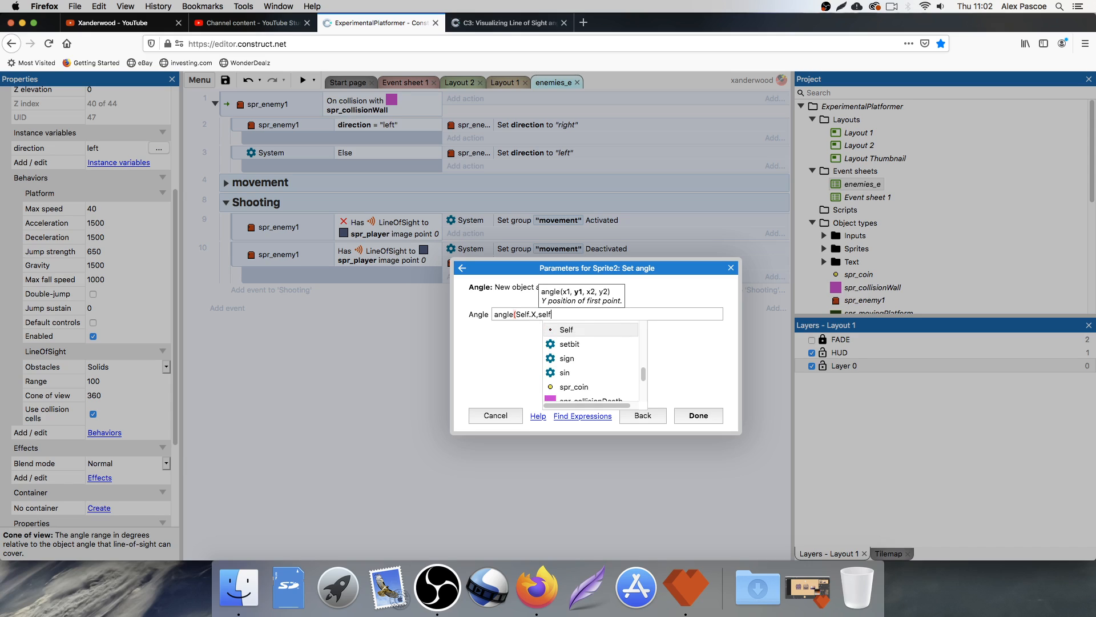
key("Tab")
type(".y")
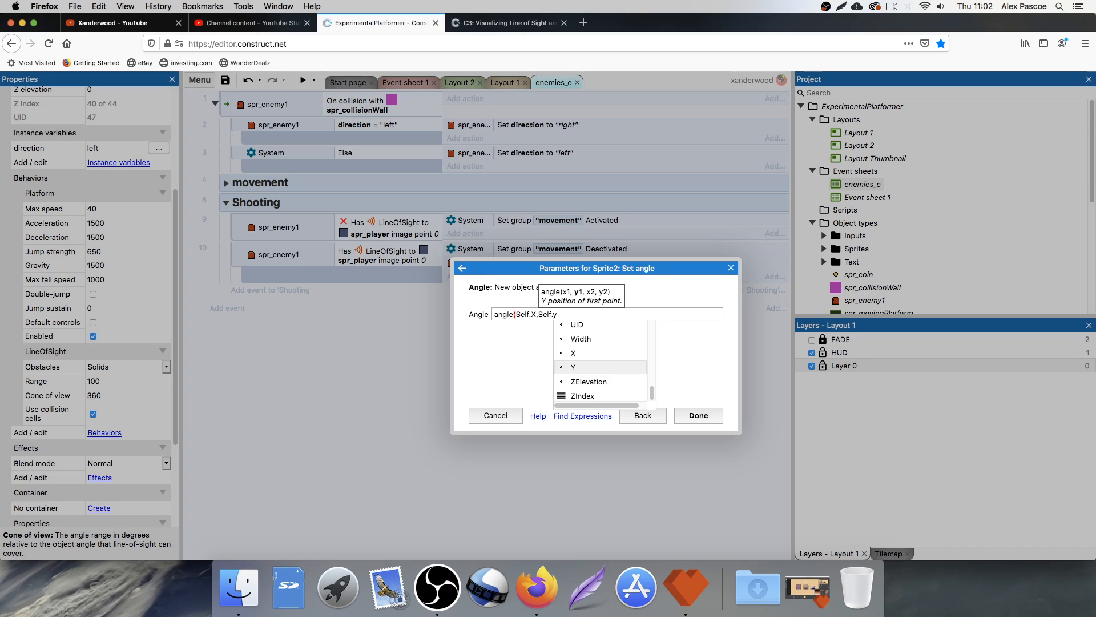
key("Tab")
Step: Complete the Sprite2 angle expression as angle(Self.X,Self.Y,spr_player.X,spr_player.Y) and test the enemy in a game preview
type(",")
type("s")
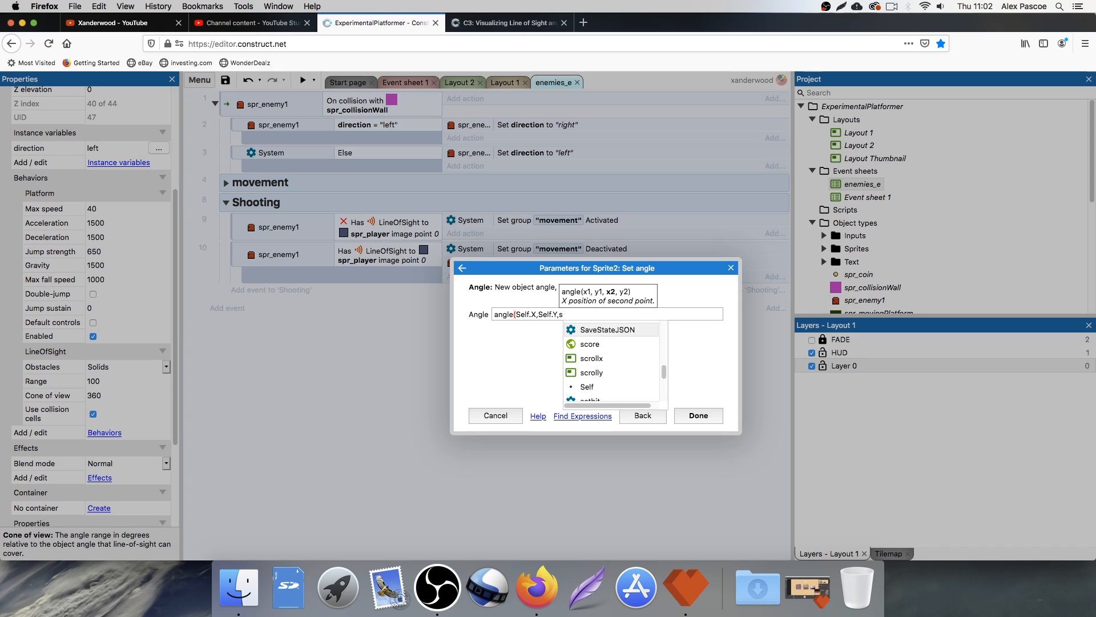
type("pr_pl")
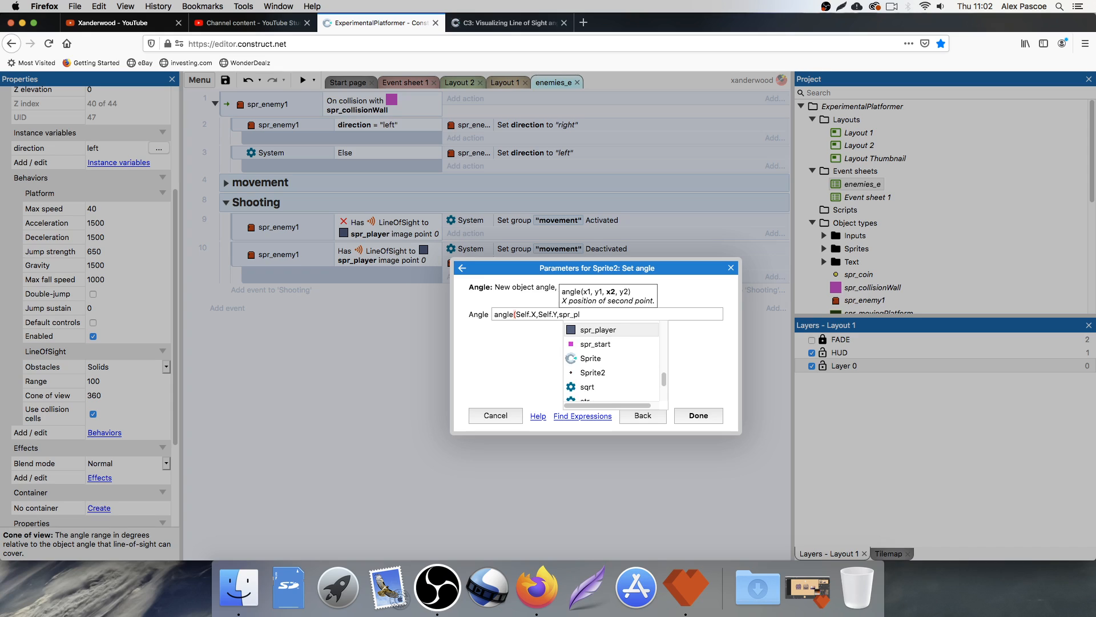
key("Tab")
type(".x")
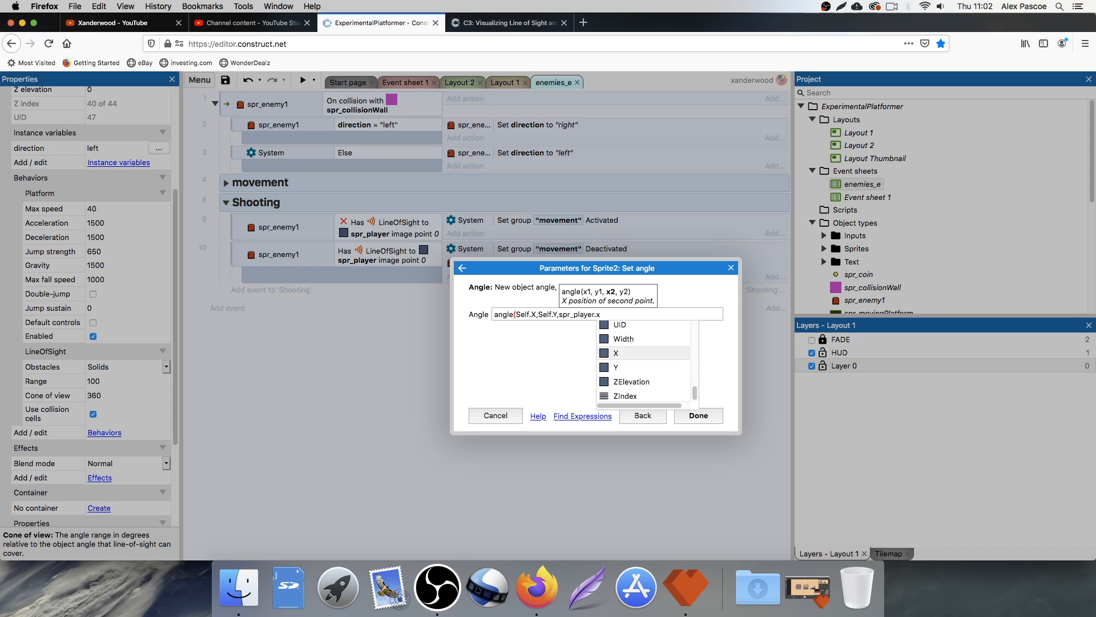
key("Tab")
type(",spr")
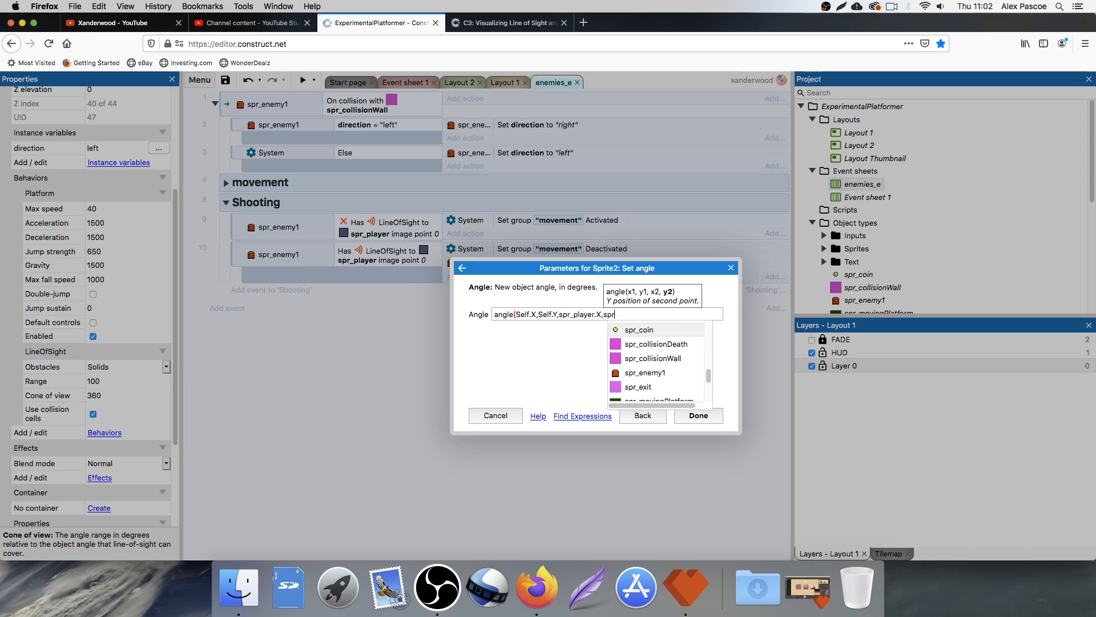
type("_player")
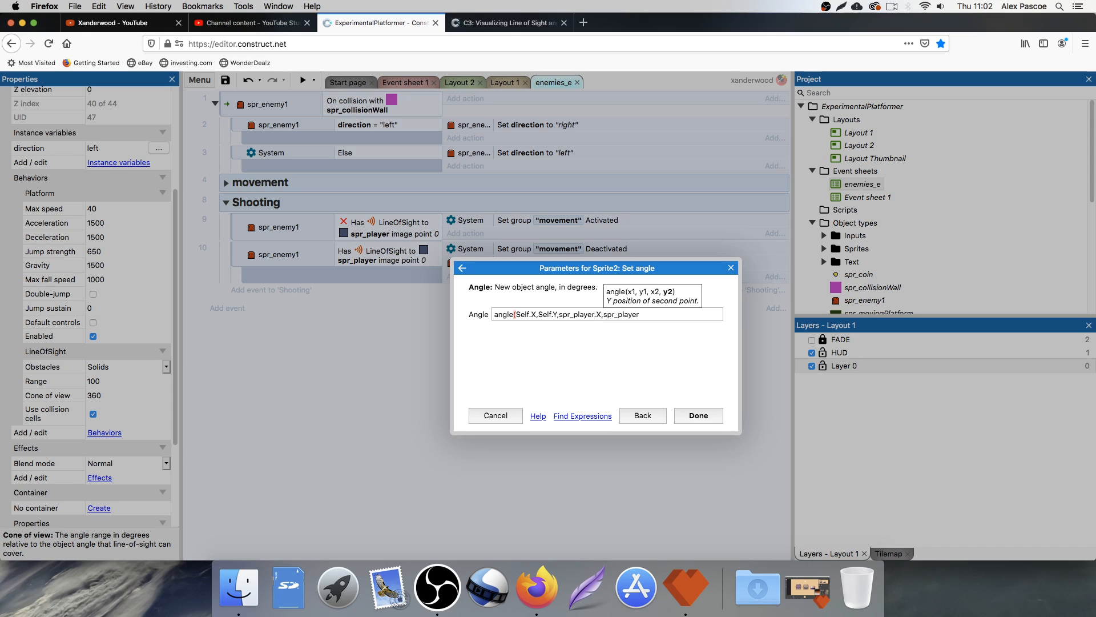
type(".Y)")
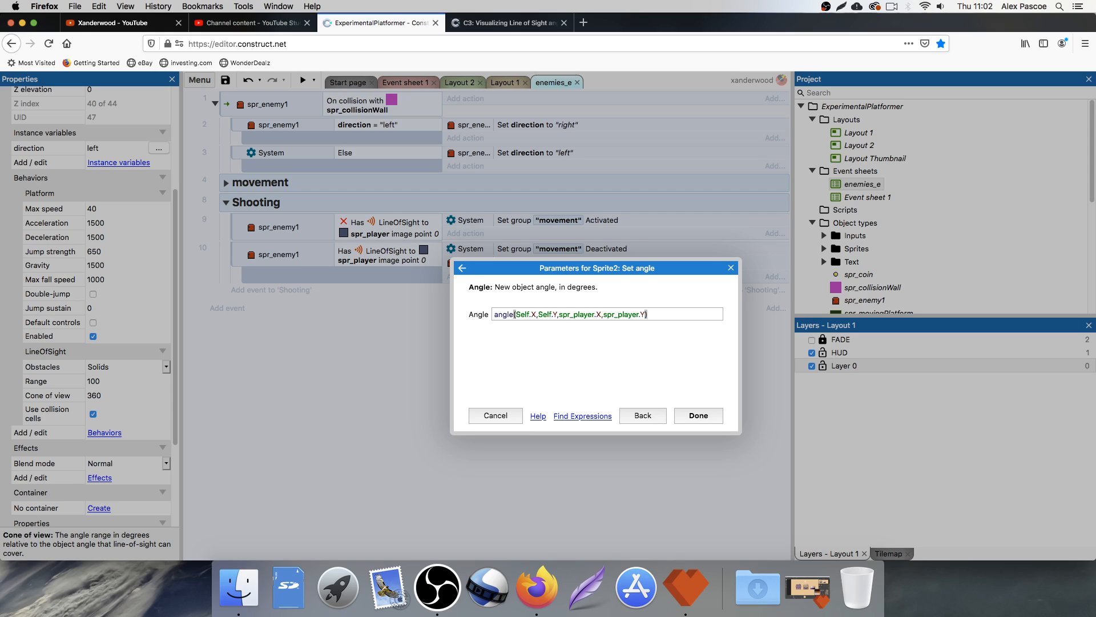
key("Return")
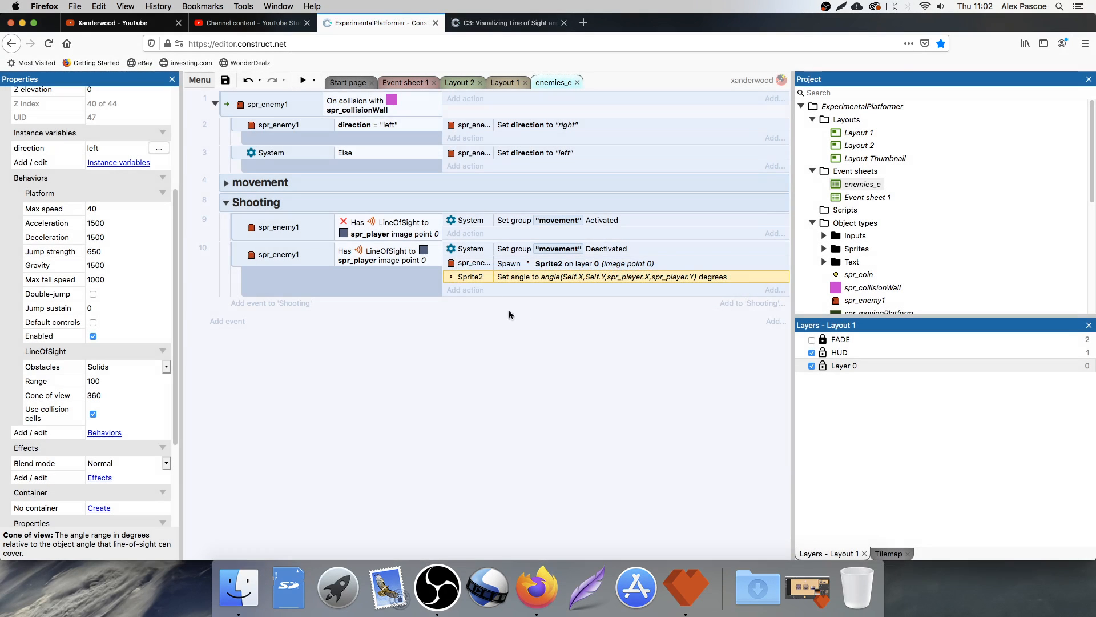
left_click(303, 82)
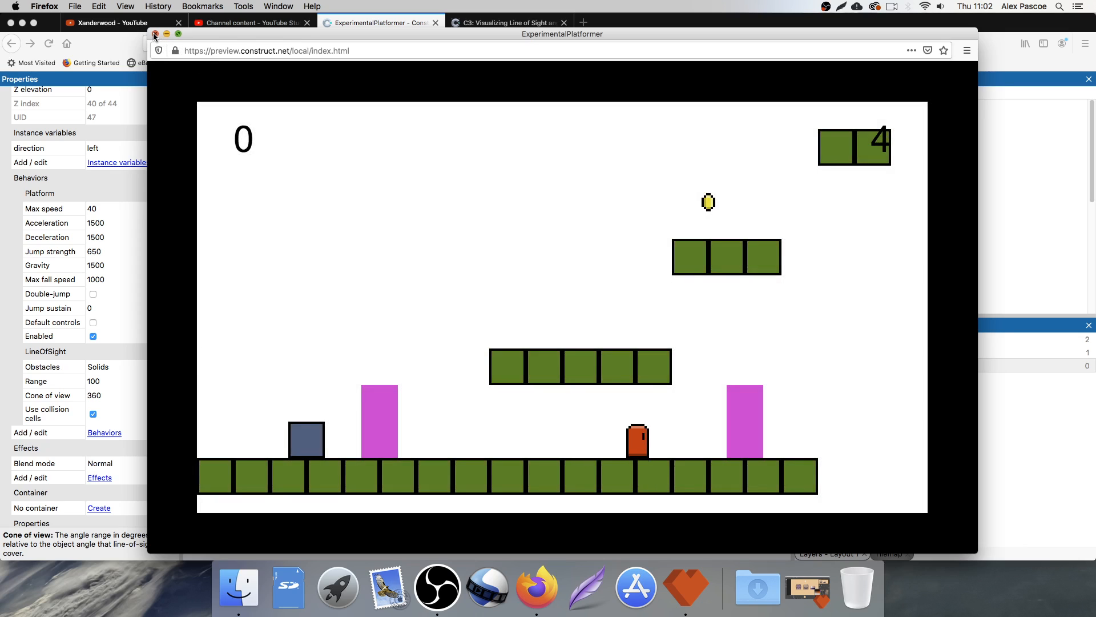
left_click(155, 34)
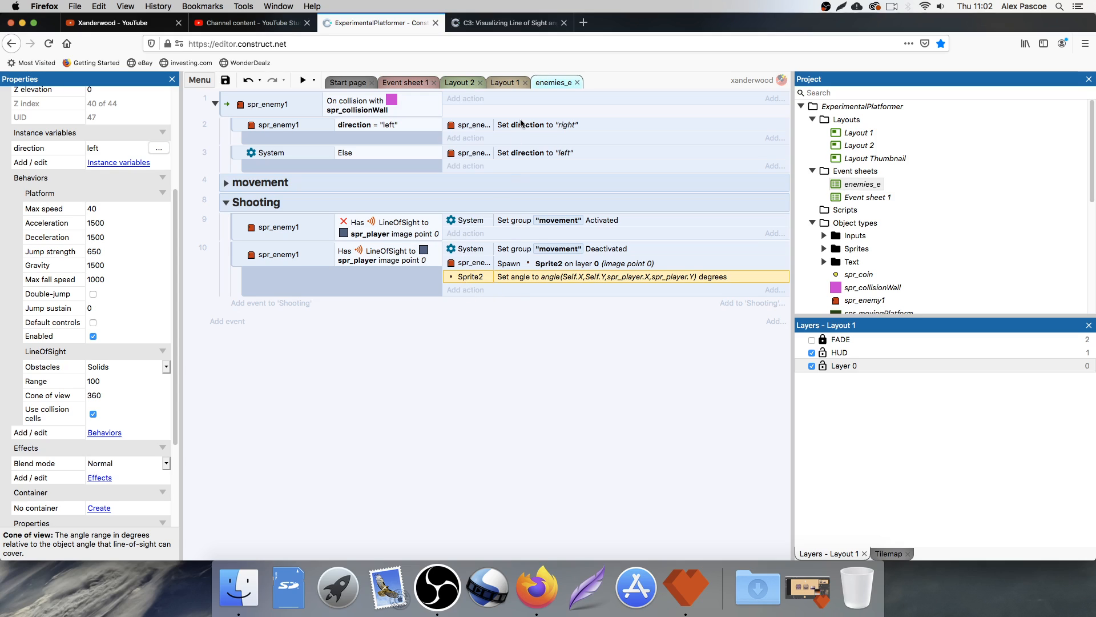
Step: Start a new Boolean instance variable for the spr_enemy1 sprite in Layout 1
left_click(506, 86)
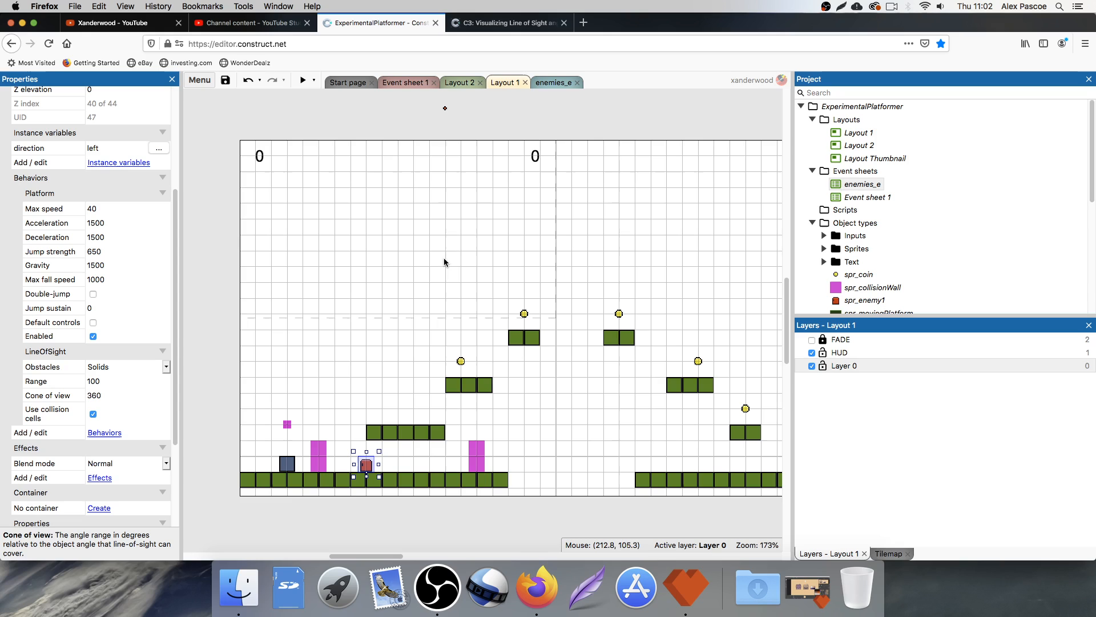
scroll(445, 262, "down", 4)
left_click(366, 430)
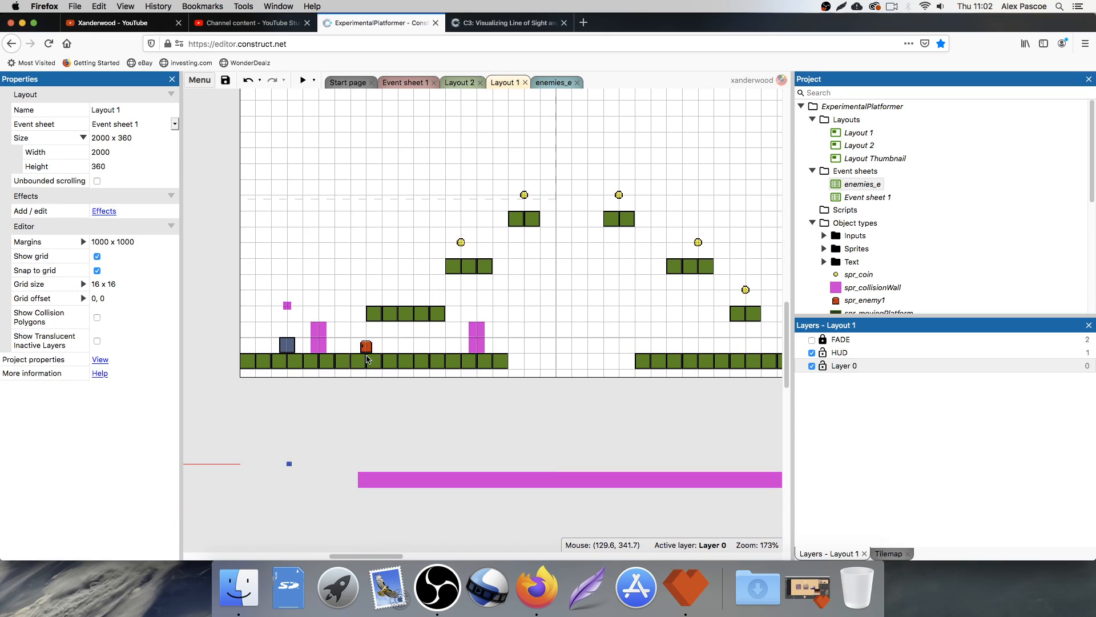
left_click(367, 345)
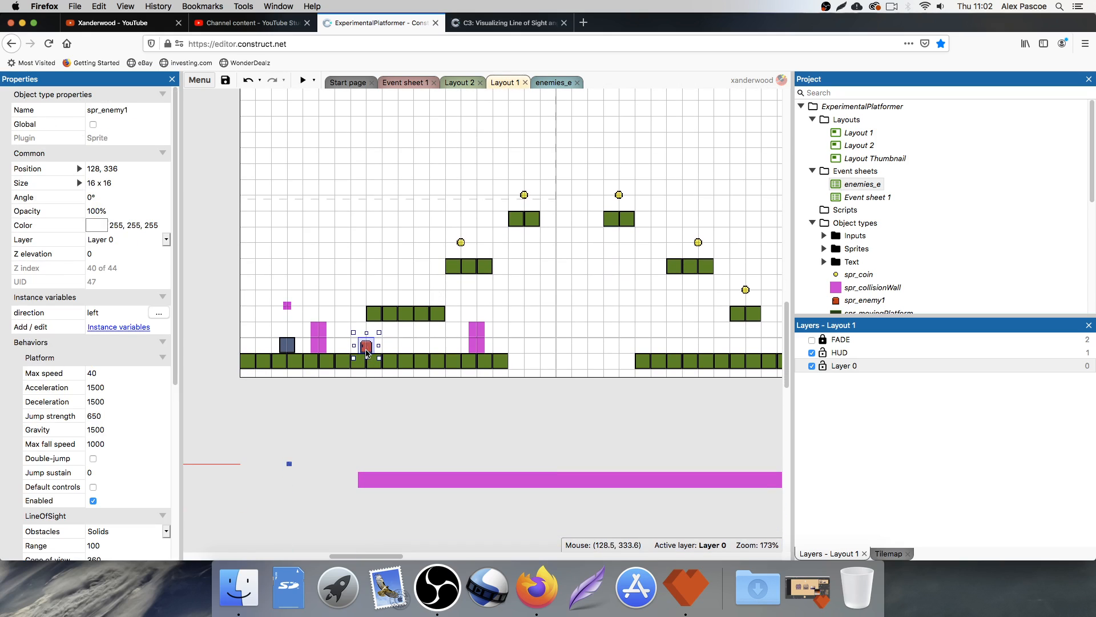
left_click(118, 328)
left_click(534, 278)
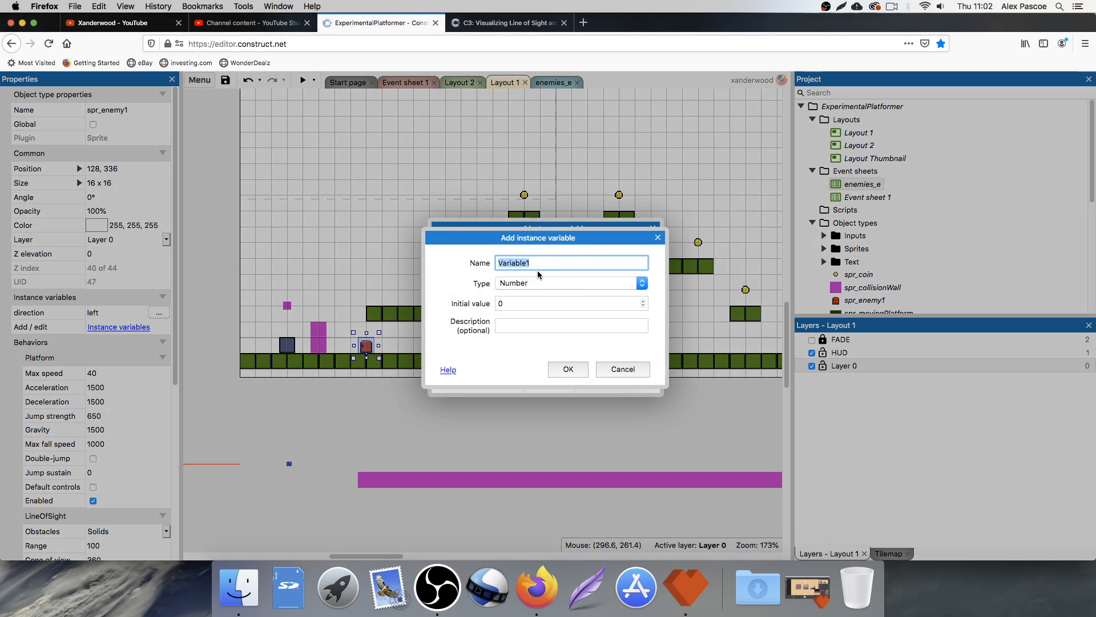
left_click(533, 282)
left_click(534, 299)
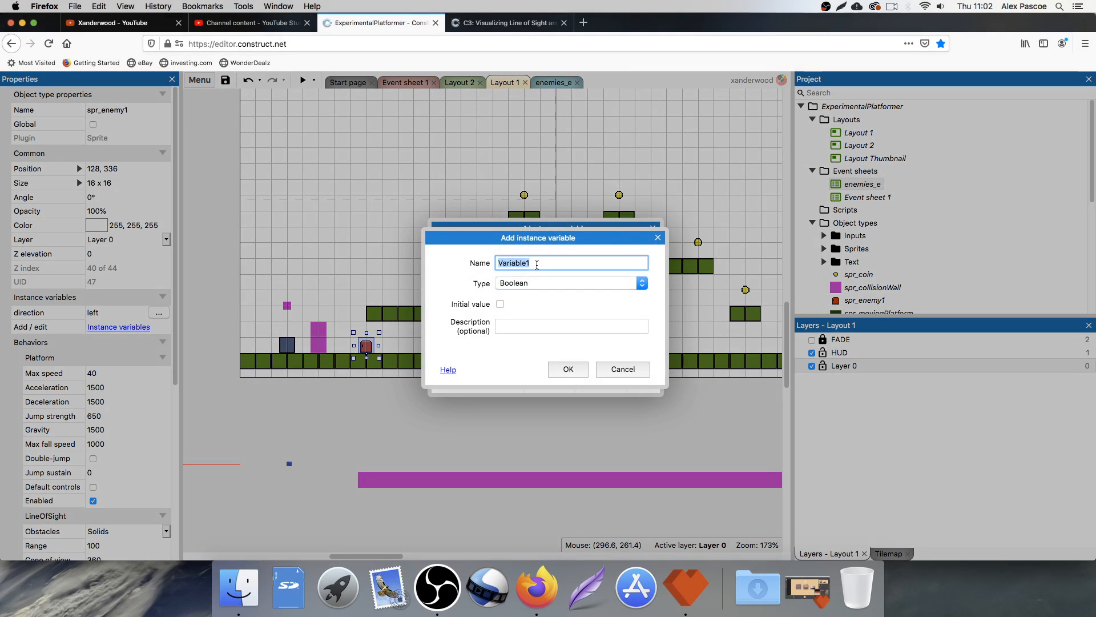
Step: Name the Boolean variable canShoot, make its initial value true, and finish adding it
left_click(535, 263)
double_click(534, 264)
type("canShoot")
left_click(502, 304)
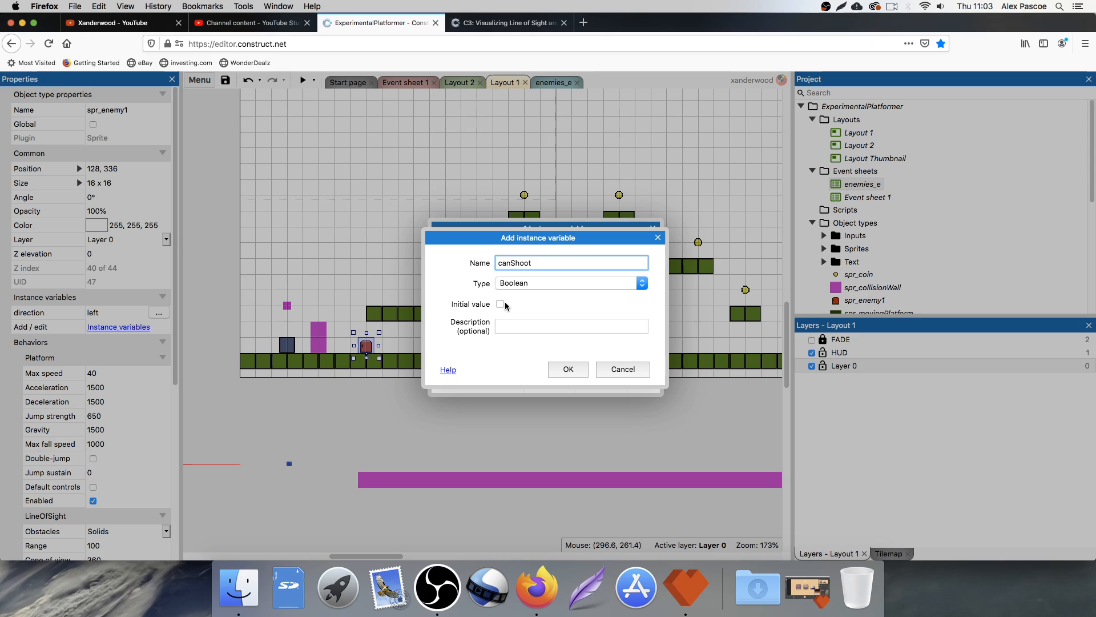
left_click(569, 368)
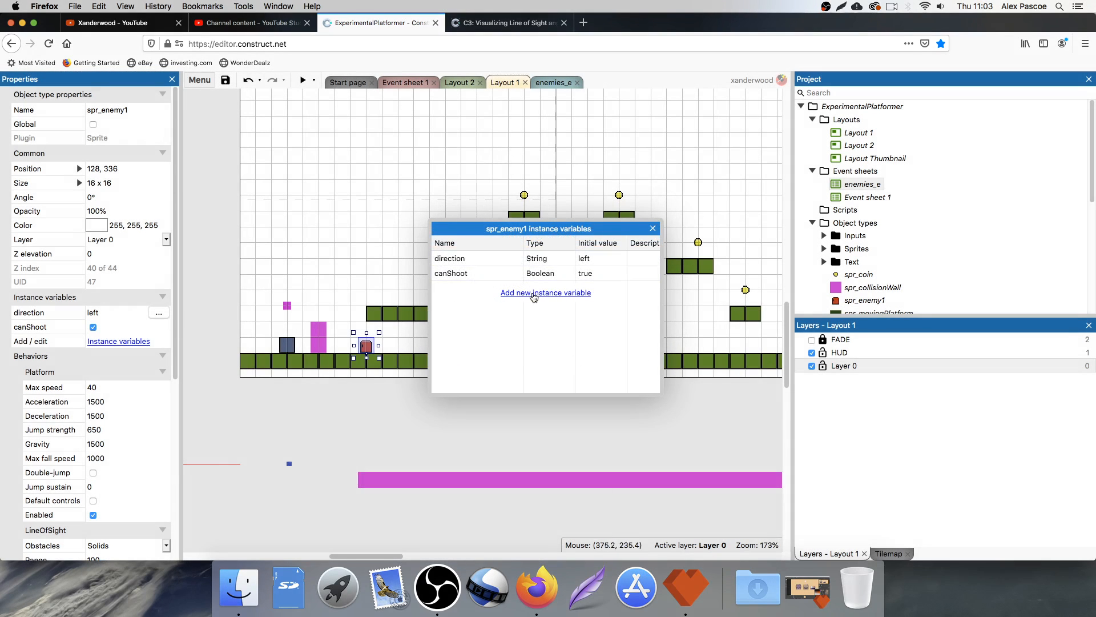
left_click(653, 228)
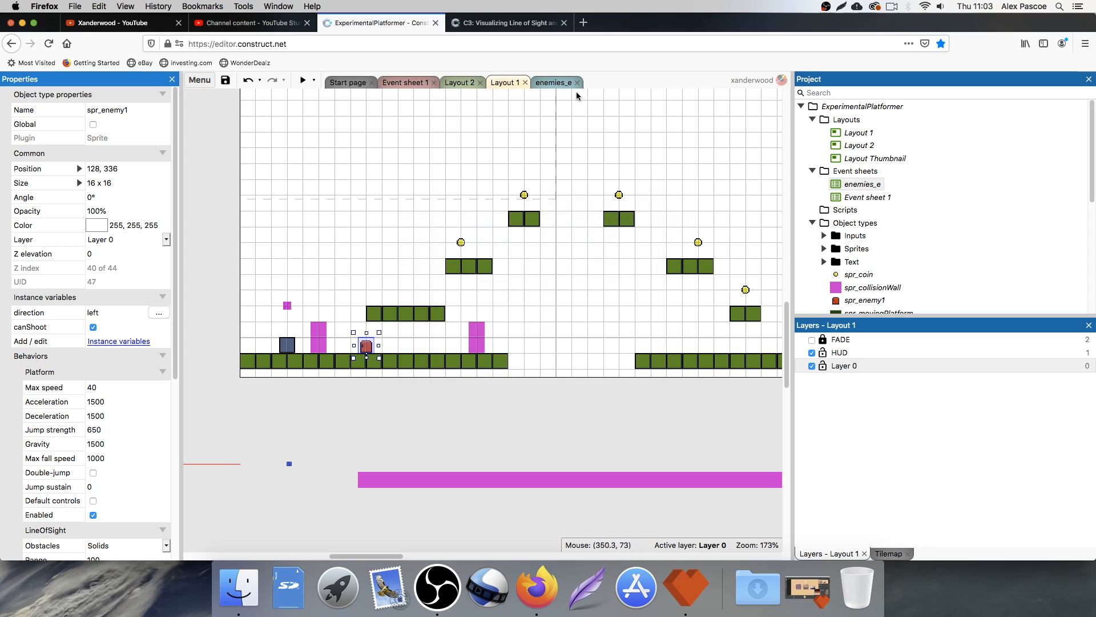
Step: In the enemies_e event sheet, add a spr_enemy1 "Is boolean instance variable set" condition for canShoot to the non-inverted line-of-sight event
left_click(557, 82)
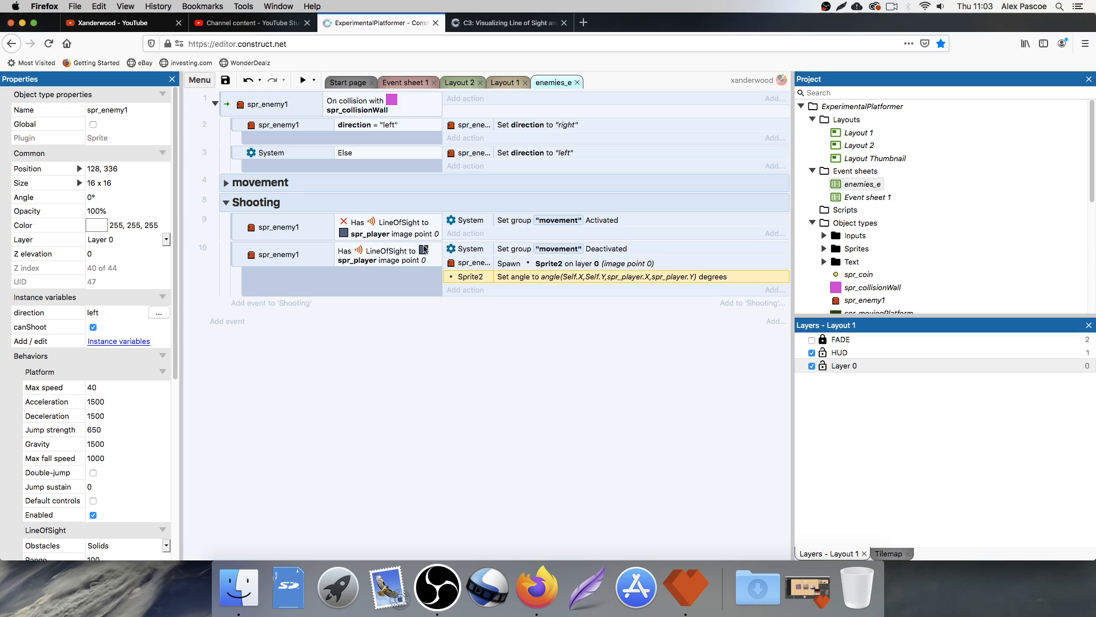
left_click(291, 256)
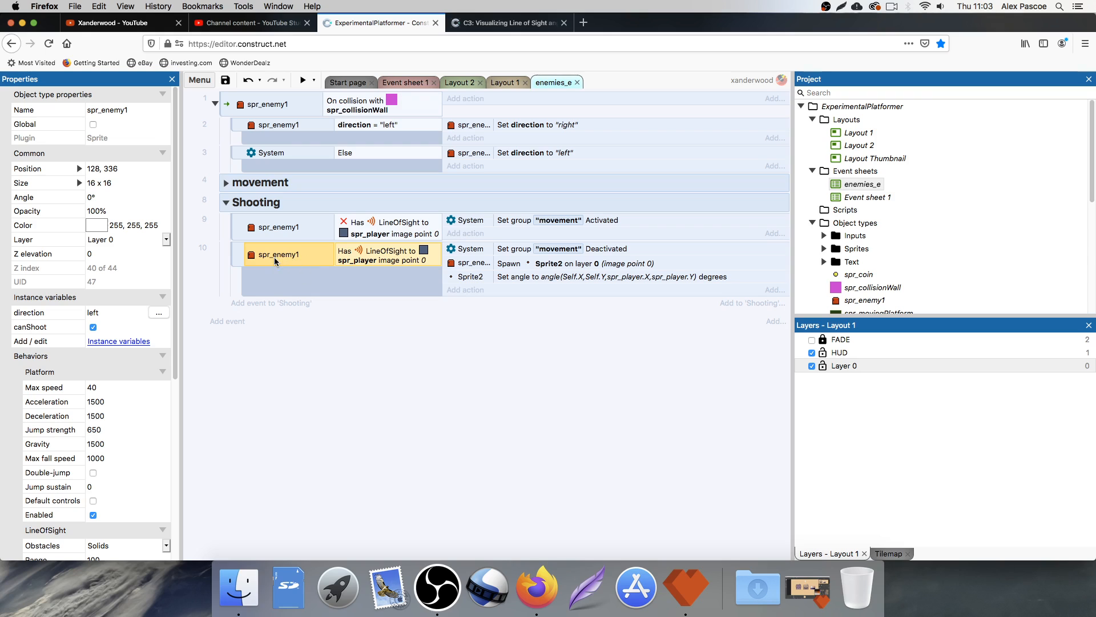
left_click(239, 254)
left_click(287, 256)
key("c")
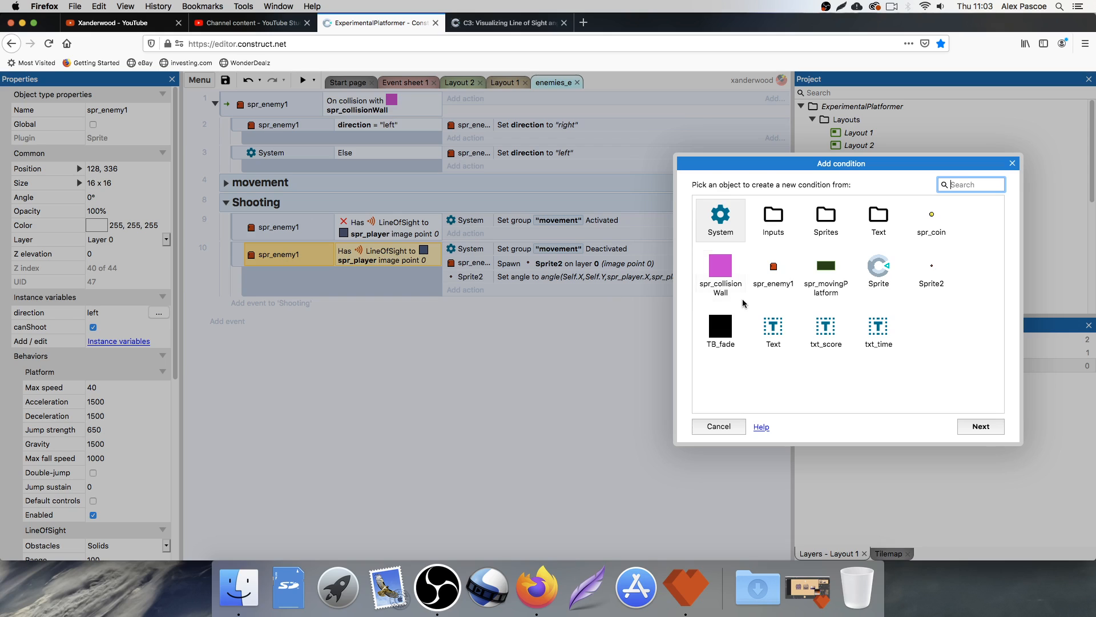
double_click(777, 290)
scroll(798, 317, "down", 3)
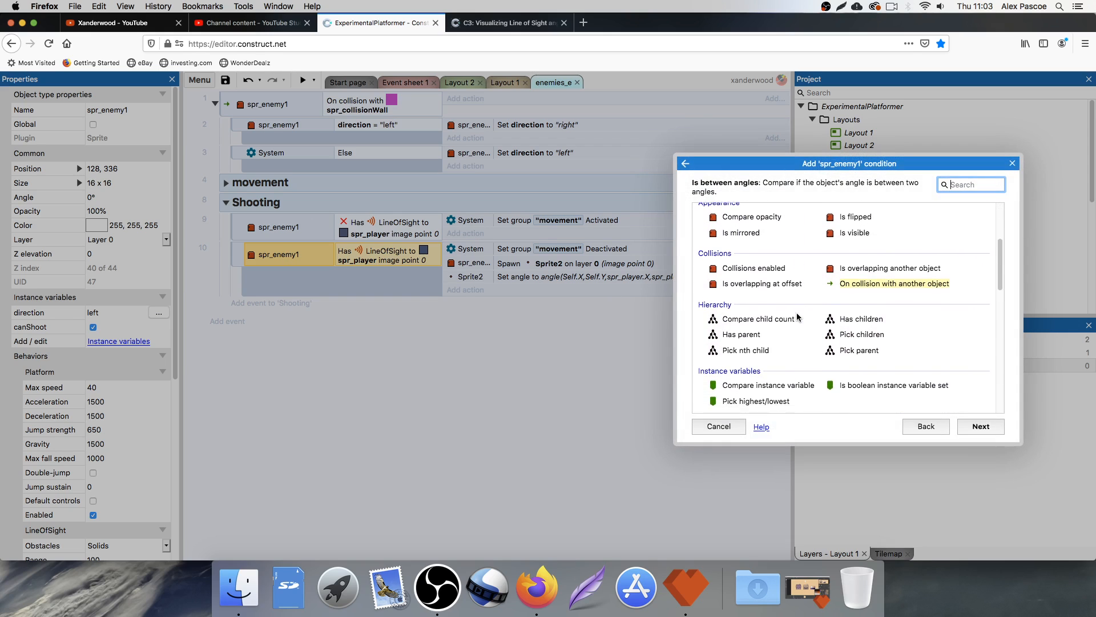
scroll(798, 317, "down", 2)
double_click(879, 318)
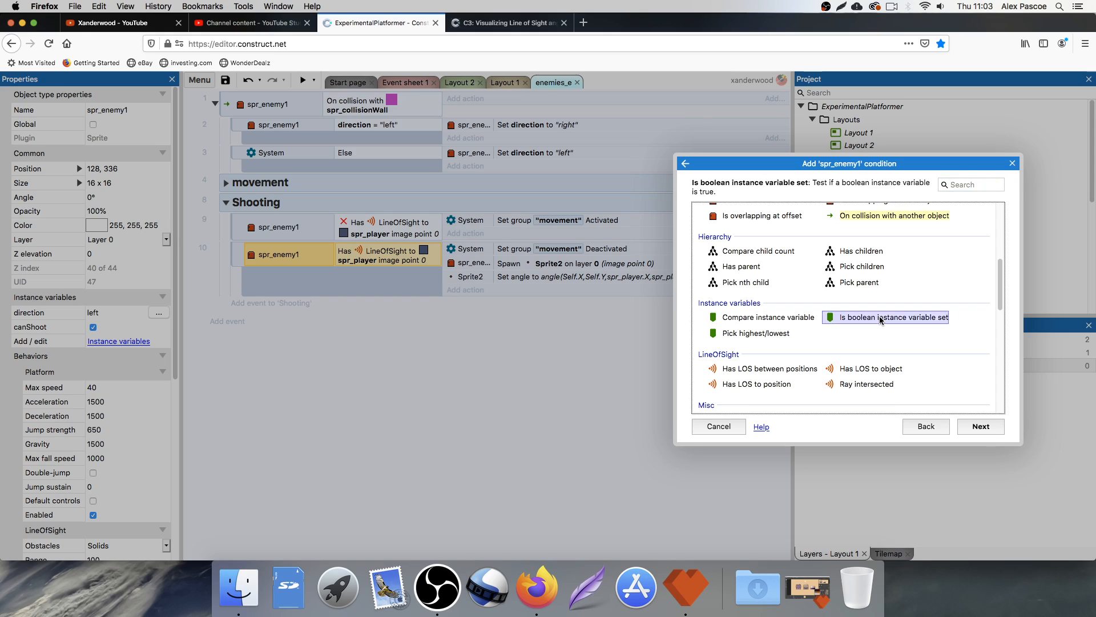
left_click(699, 415)
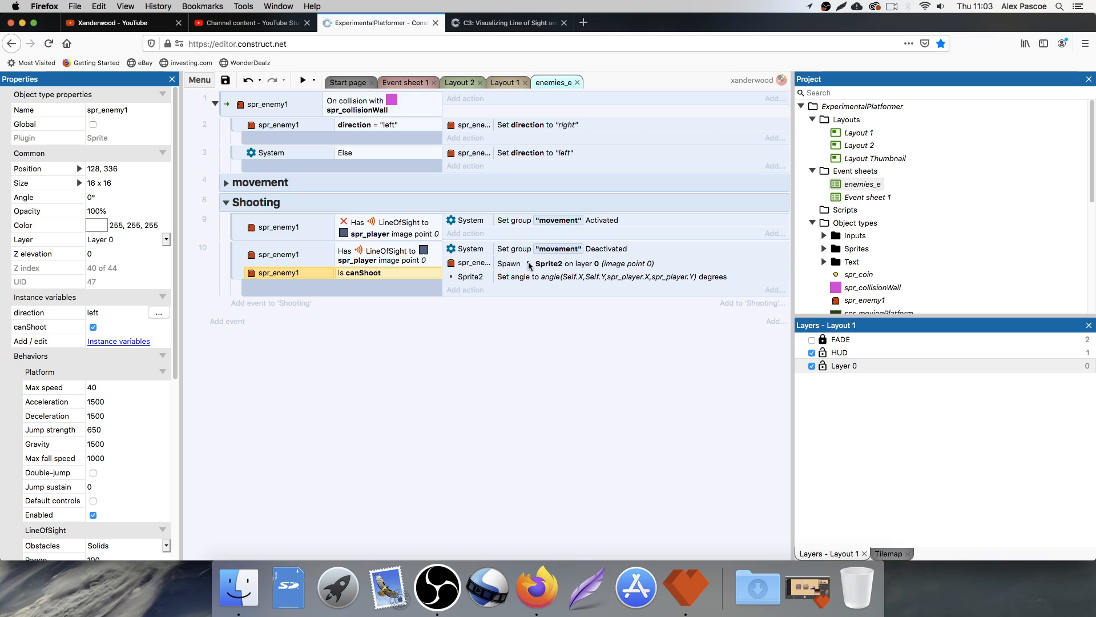
Step: Add a System Wait action of 0.5 seconds after the Sprite2 angle action in the canShoot event
left_click(466, 286)
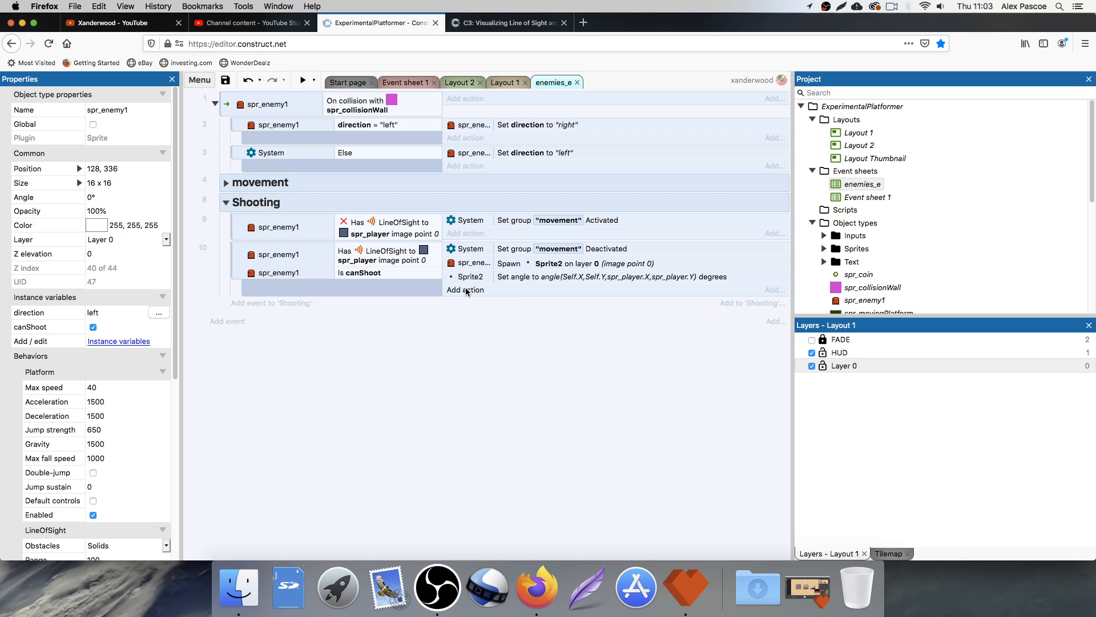
double_click(724, 216)
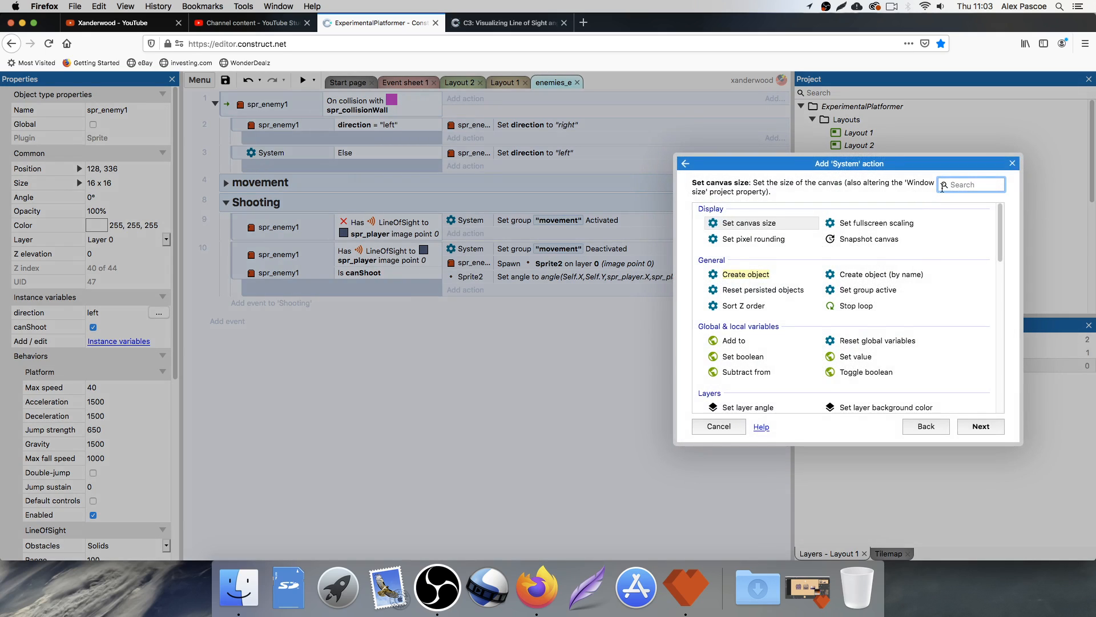
type("wait")
double_click(865, 224)
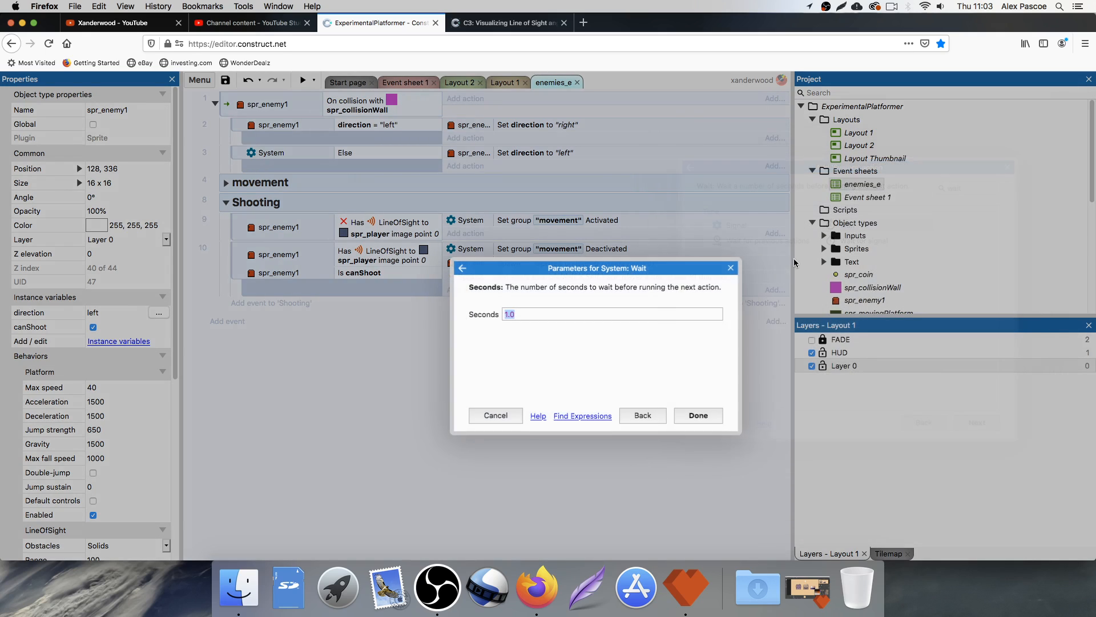
type(".5")
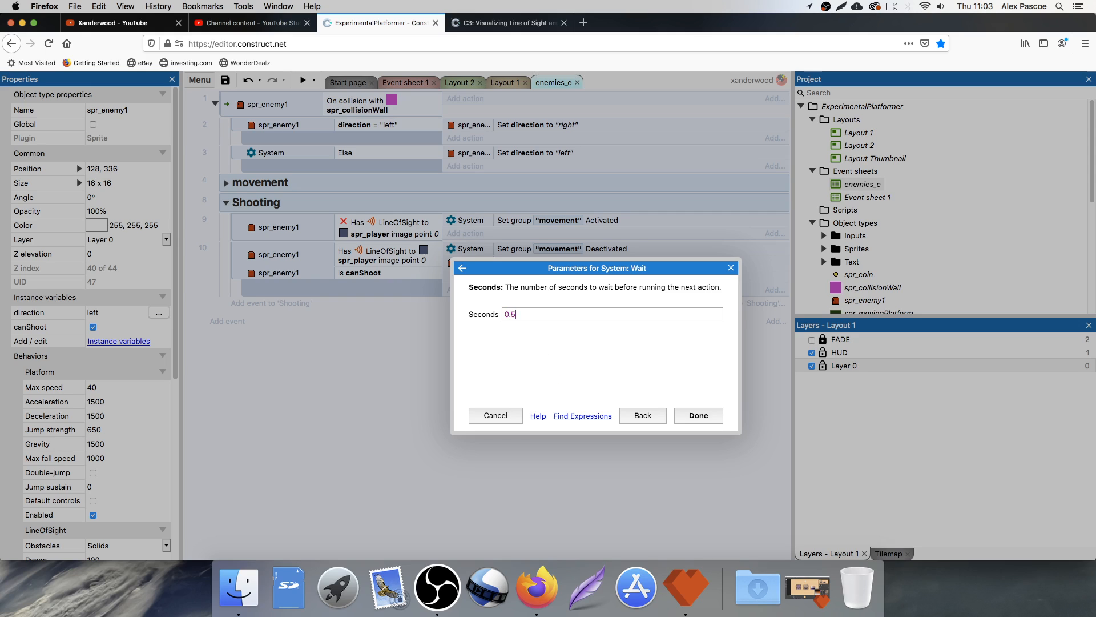
key("Return")
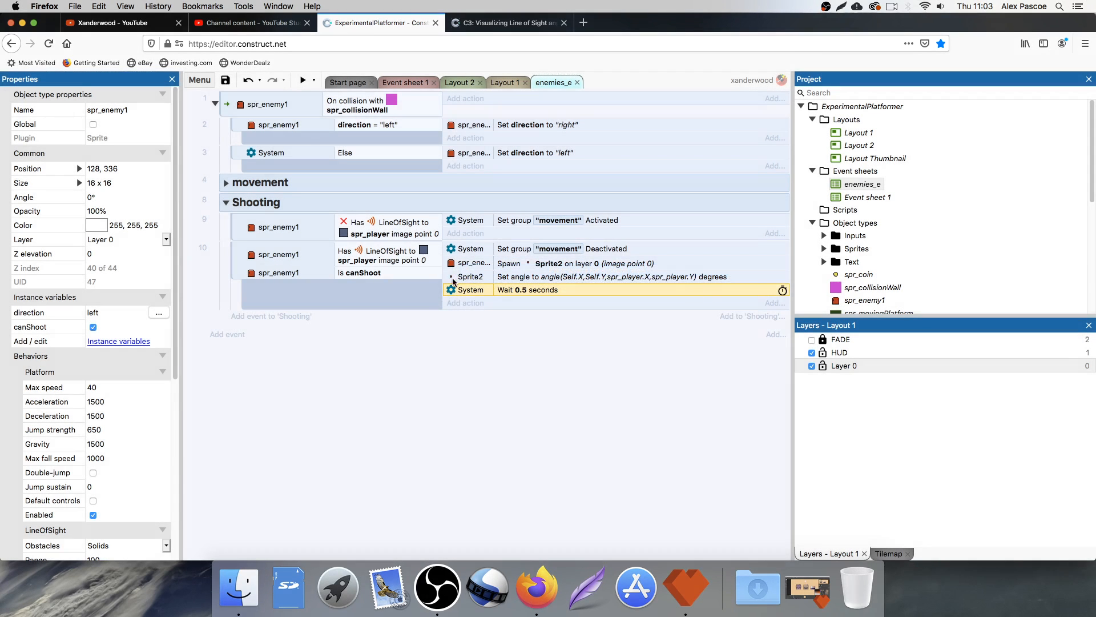
Step: Add a spr_enemy1 Set boolean action setting canShoot to False and place it first among the event's actions
left_click(462, 303)
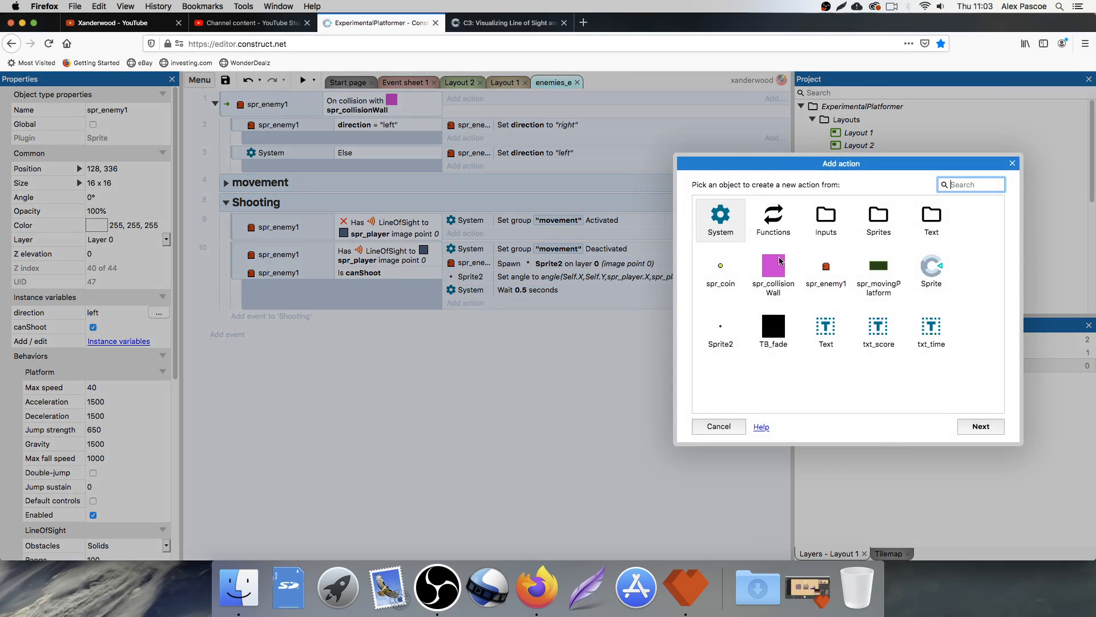
double_click(826, 267)
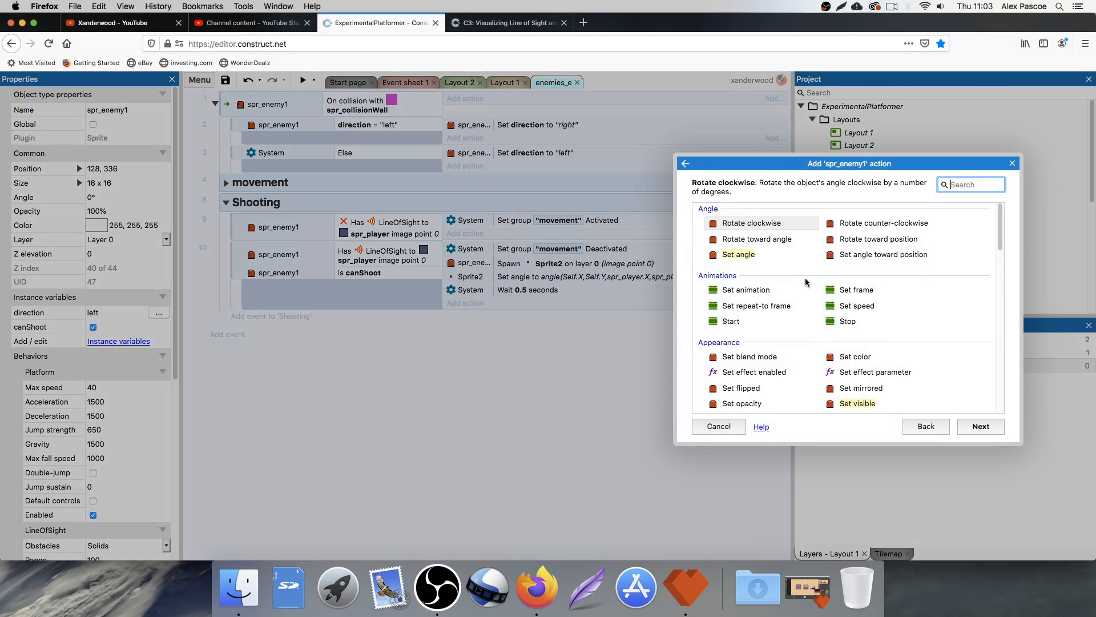
scroll(767, 286, "down", 5)
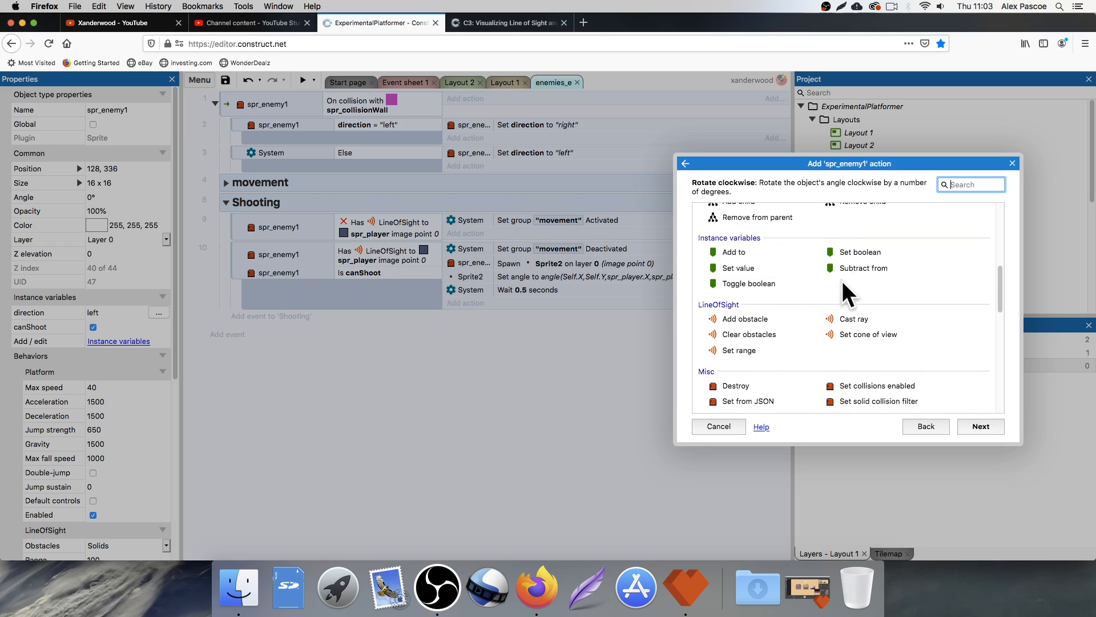
double_click(860, 252)
left_click(551, 330)
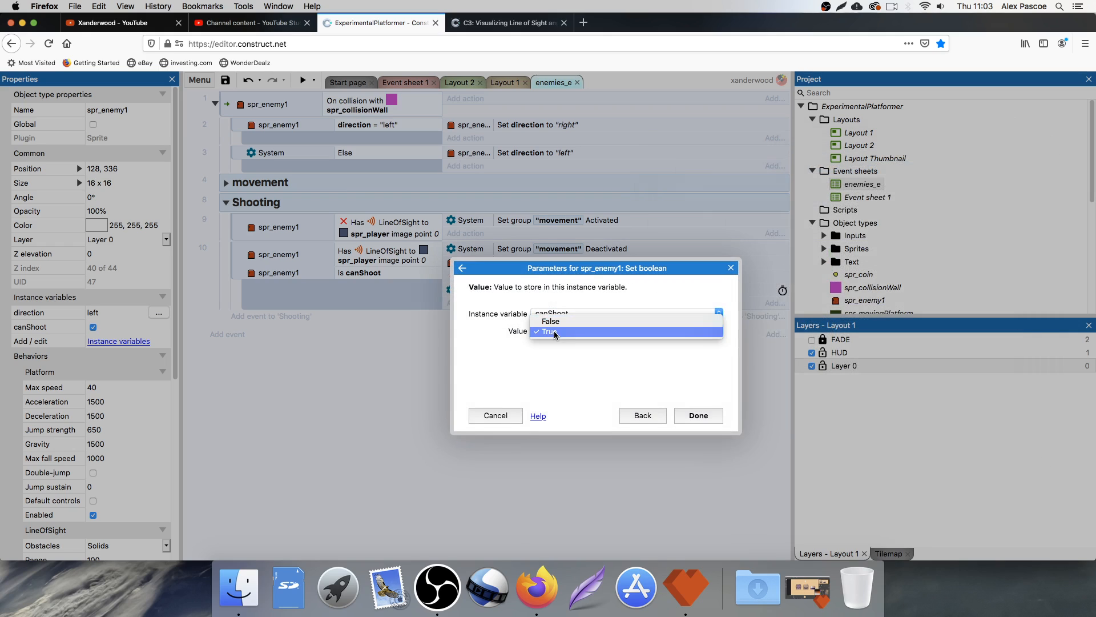
left_click(551, 319)
left_click(697, 416)
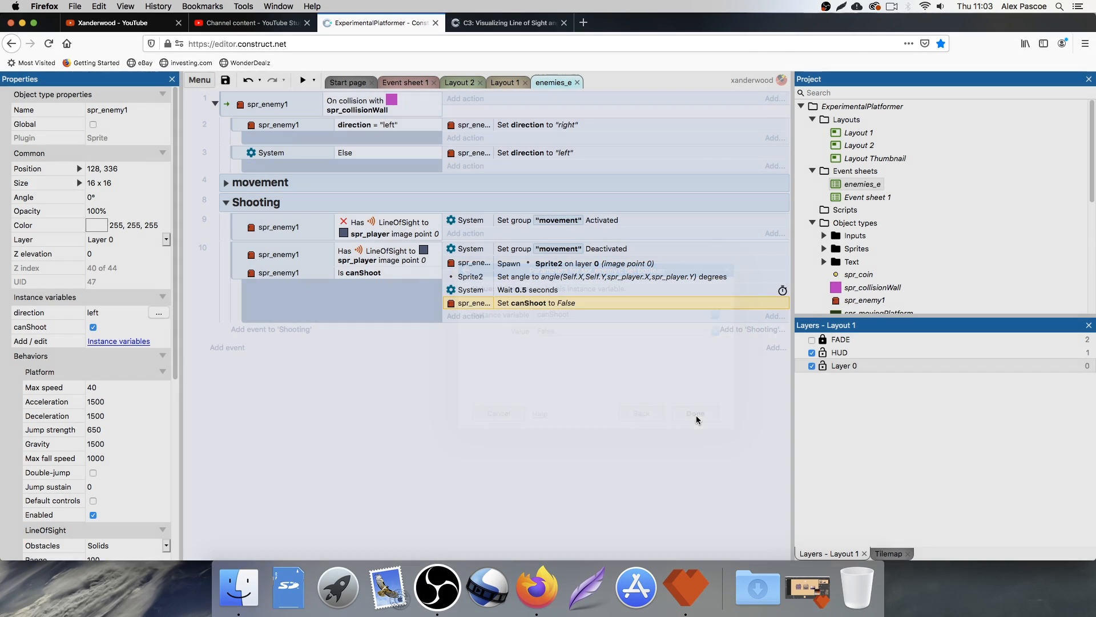
left_click_drag(525, 303, 528, 249)
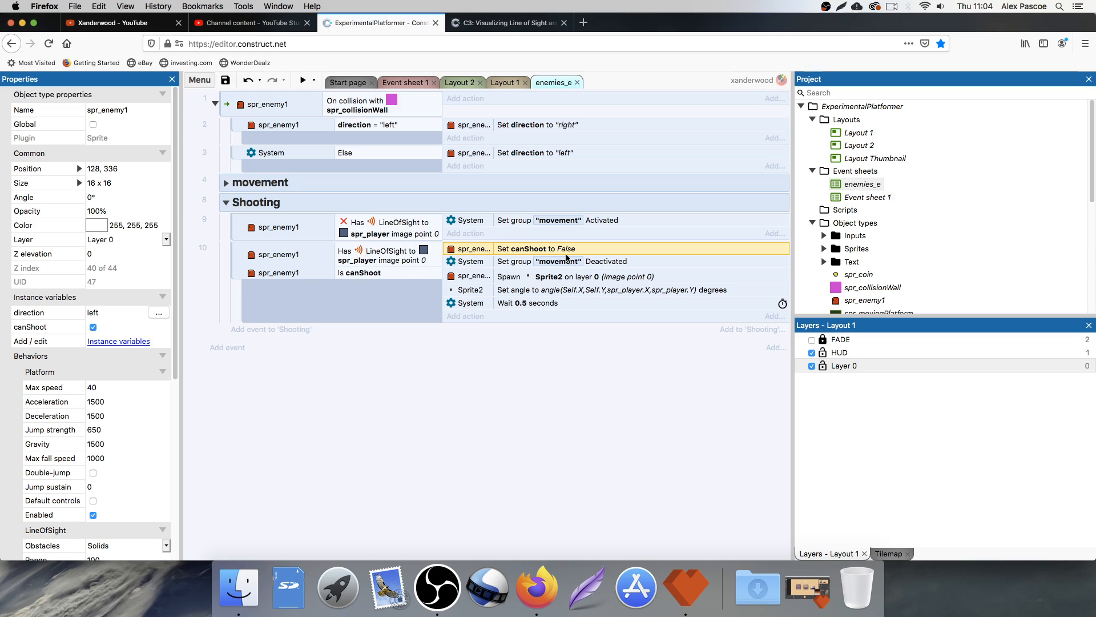
left_click(525, 262)
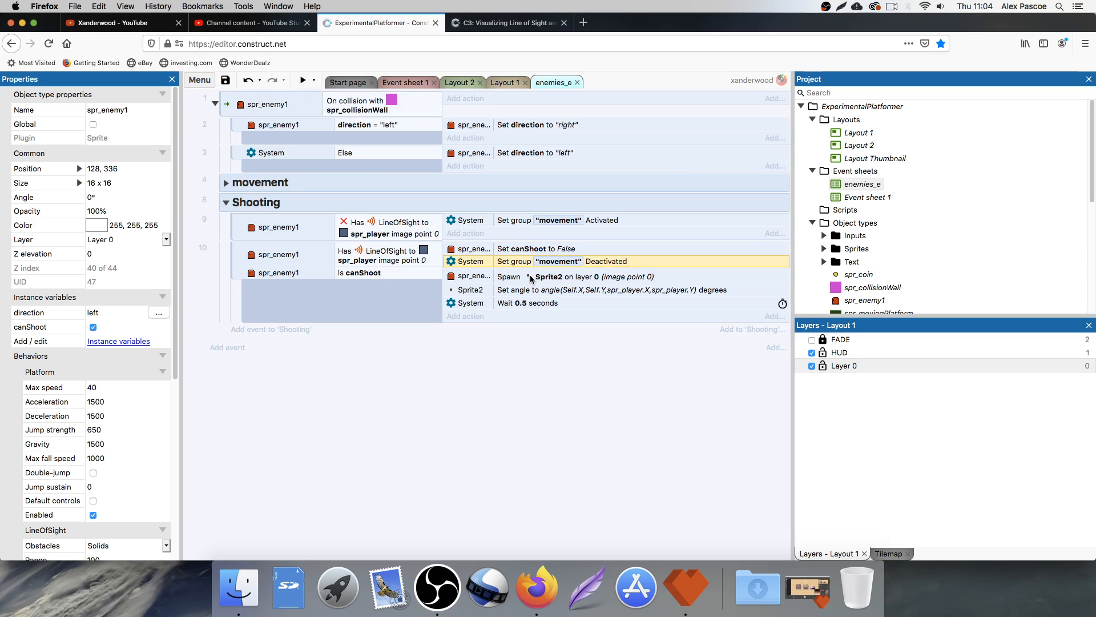
Step: Duplicate the spr_enemy1 Set canShoot action after the 0.5-second Wait and set the copy's value to True
left_click(531, 278)
left_click(531, 291)
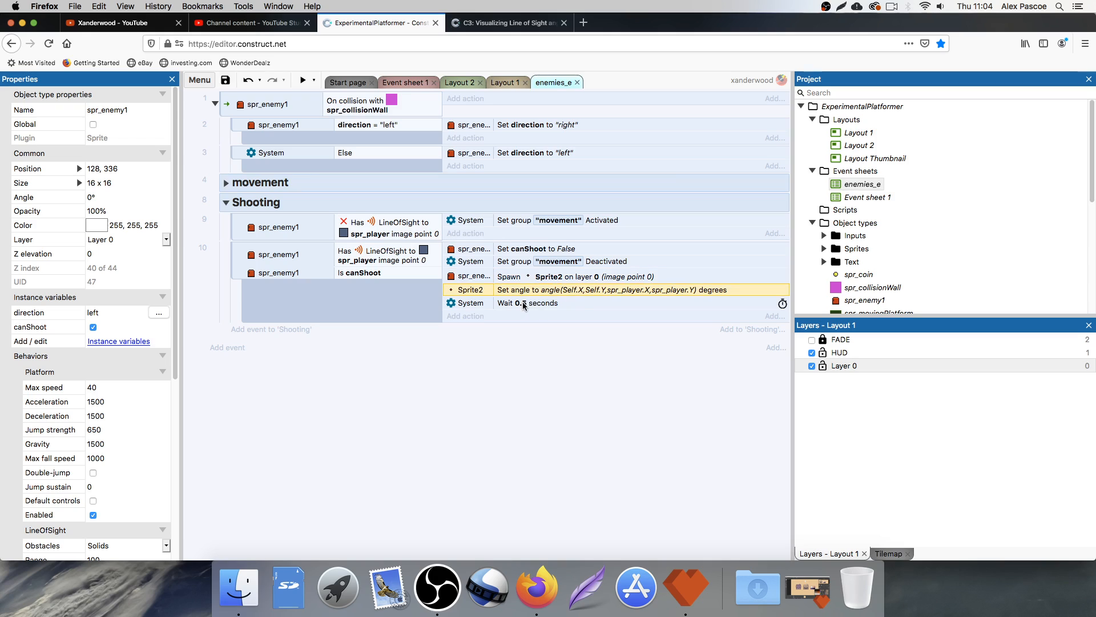
left_click(524, 305)
left_click(526, 249)
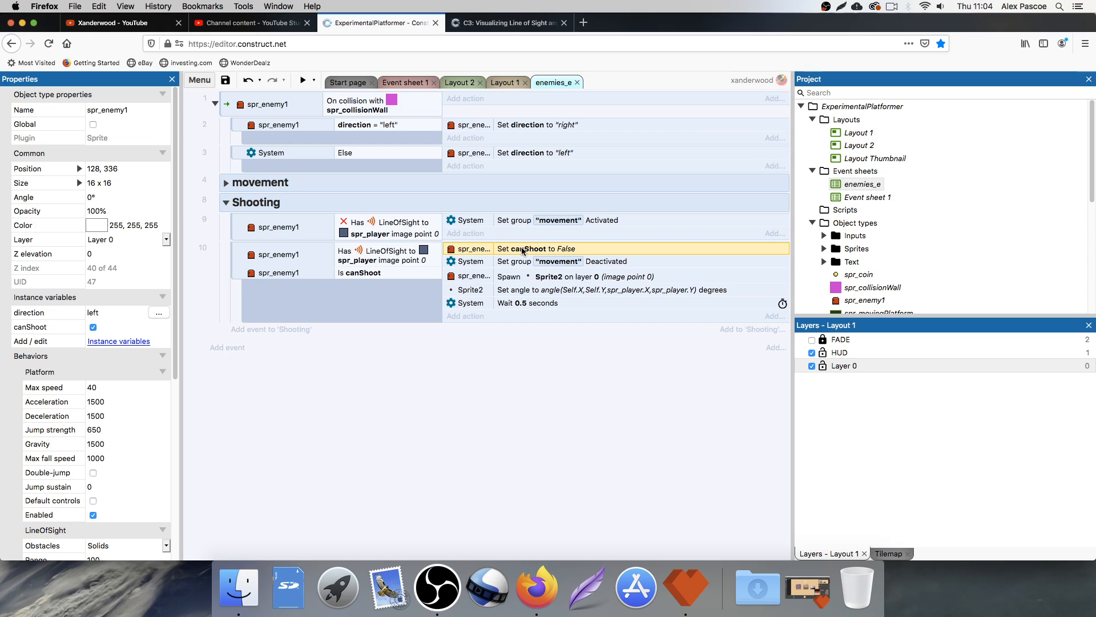
left_click_drag(523, 249, 525, 311, "ctrl")
double_click(539, 318)
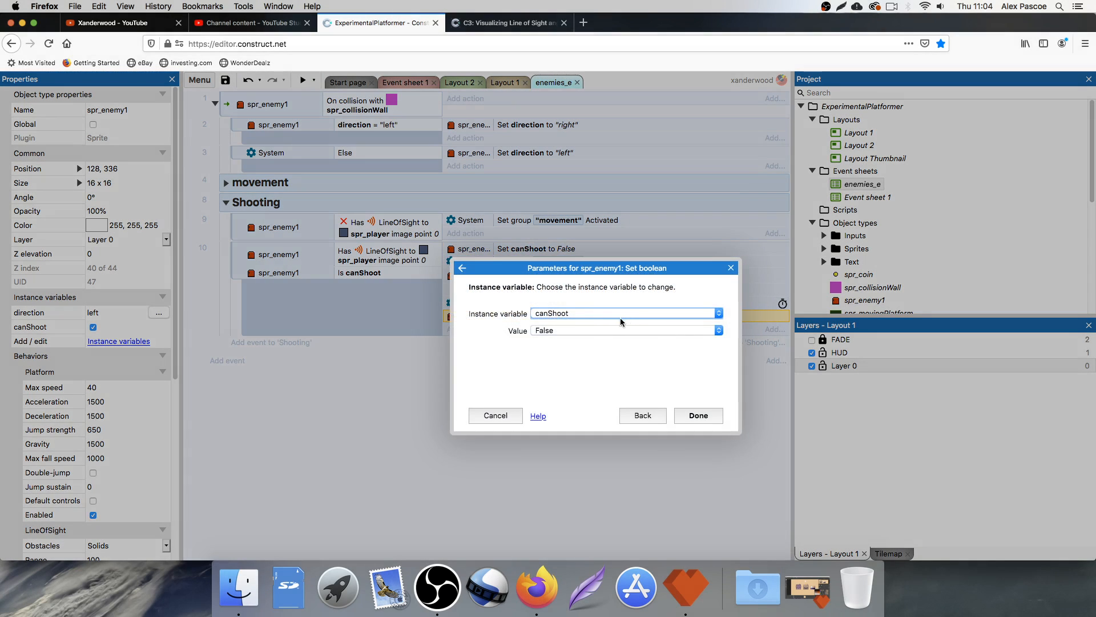
left_click(571, 330)
left_click(548, 341)
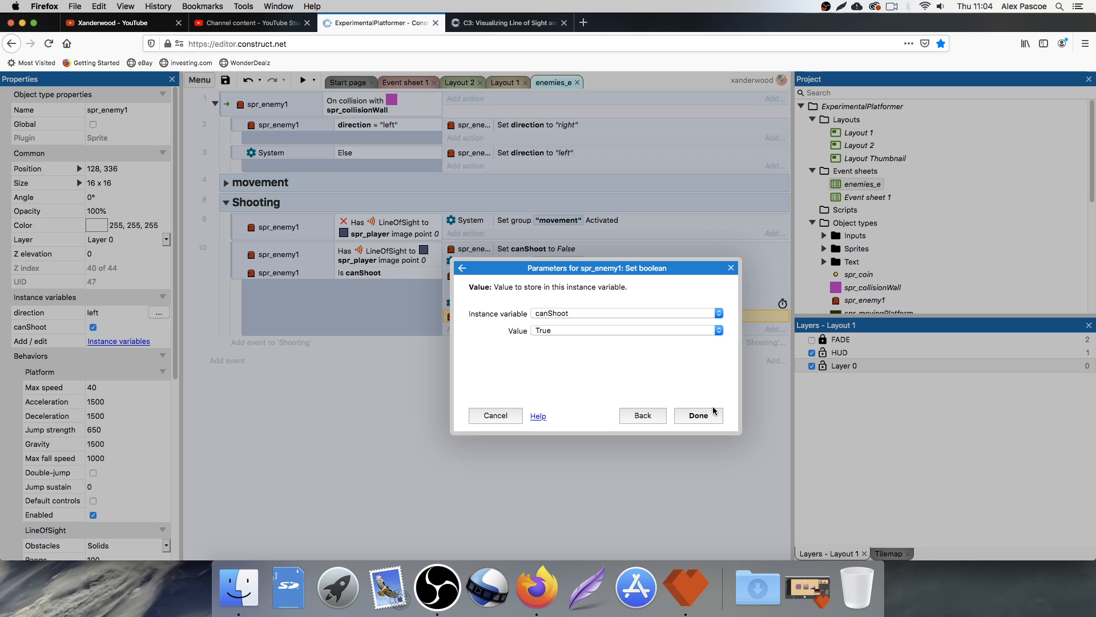
left_click(691, 416)
left_click(467, 343)
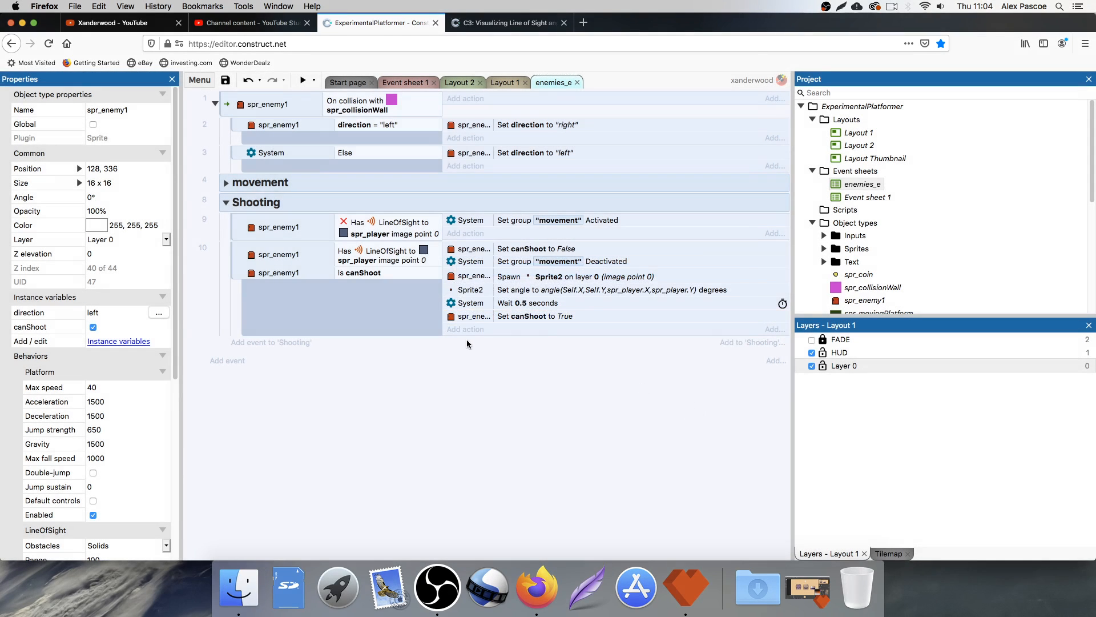
Step: Review the canShoot condition, the actions toggling it and the Wait action, and preview the game to check the enemy's shooting
left_click(339, 277)
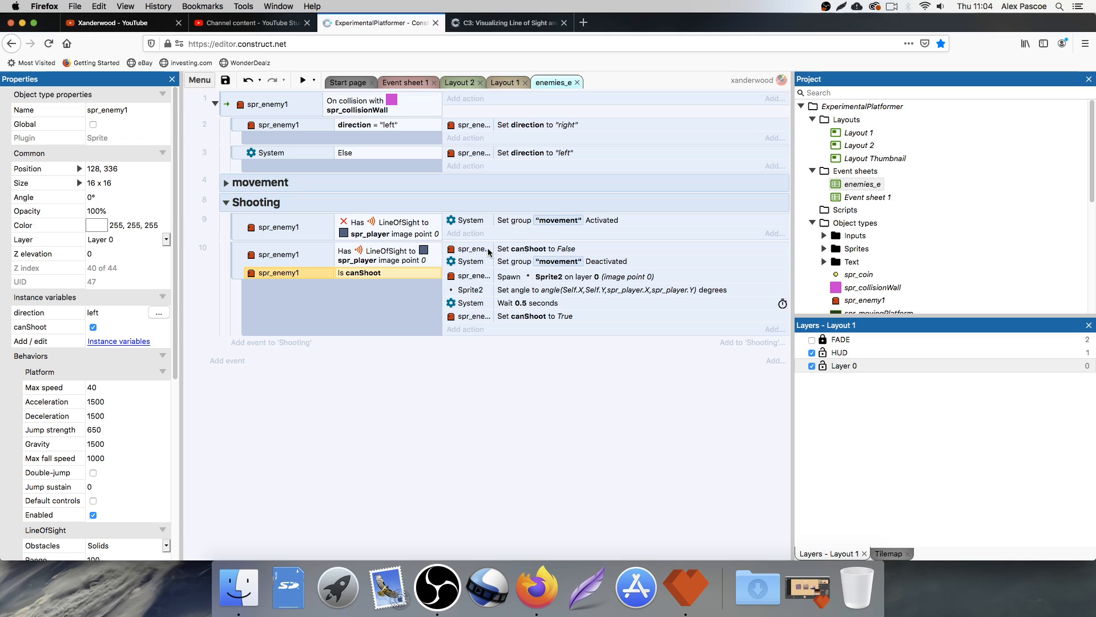
left_click(530, 252)
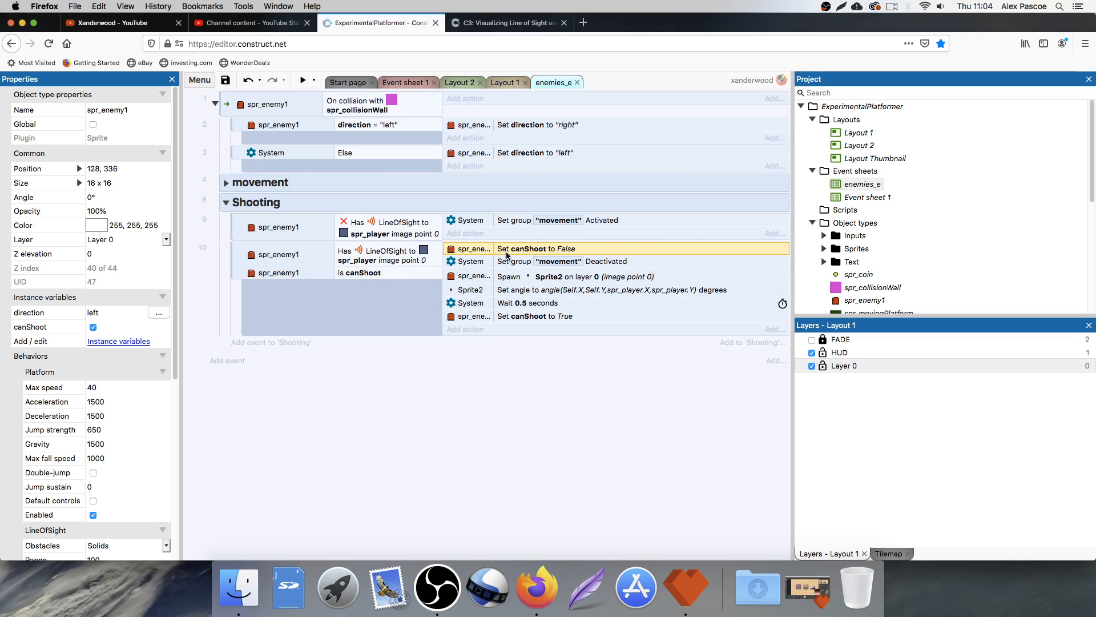
left_click(557, 319)
left_click(540, 304)
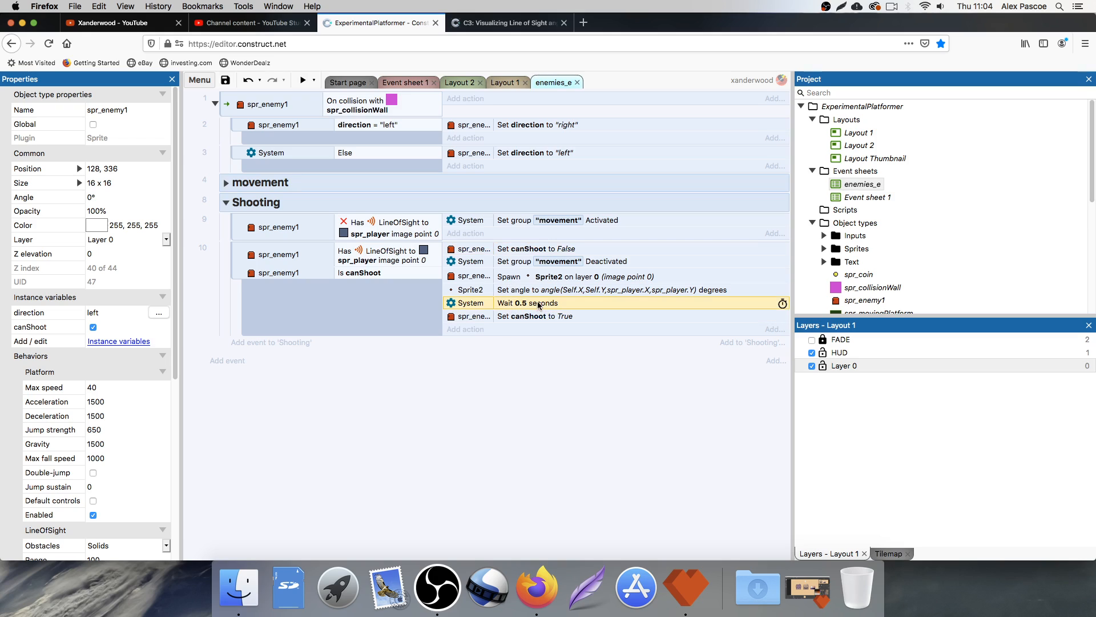
left_click(540, 318)
left_click(525, 305)
left_click(304, 80)
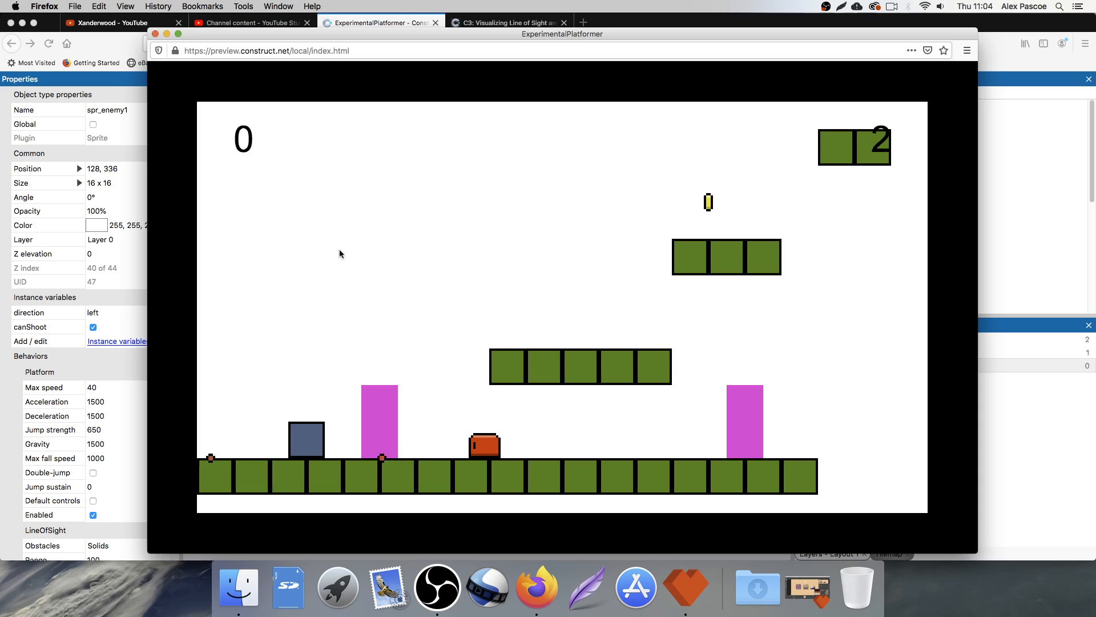
left_click(156, 34)
Step: Set the System Wait action to 4 seconds and preview the game to compare the delay between shots
double_click(531, 303)
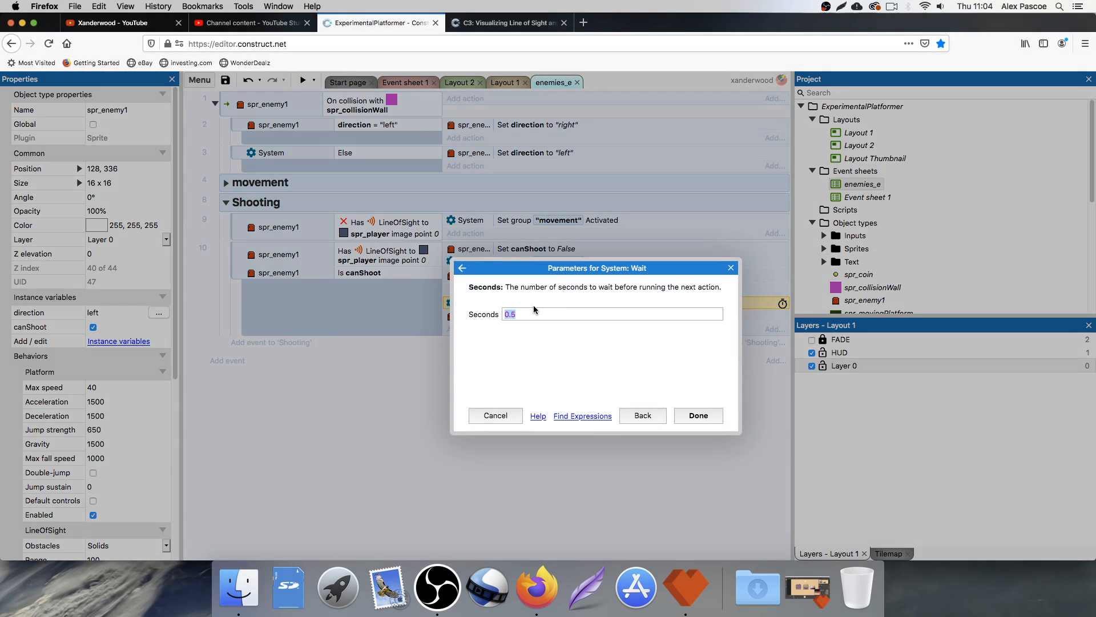
key("Return")
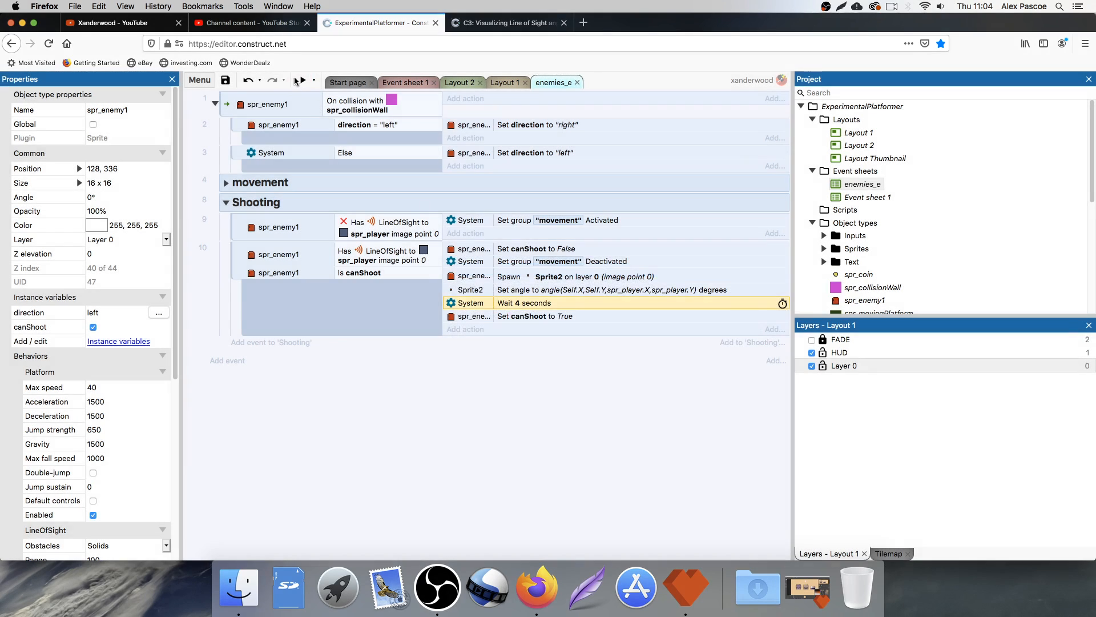
left_click(298, 81)
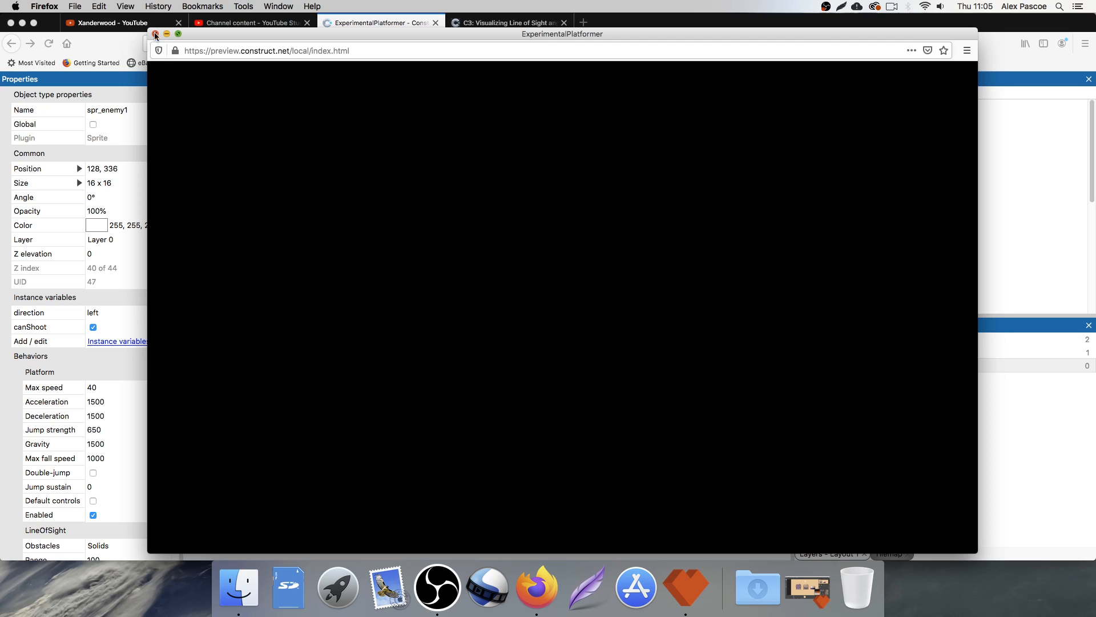
left_click(155, 34)
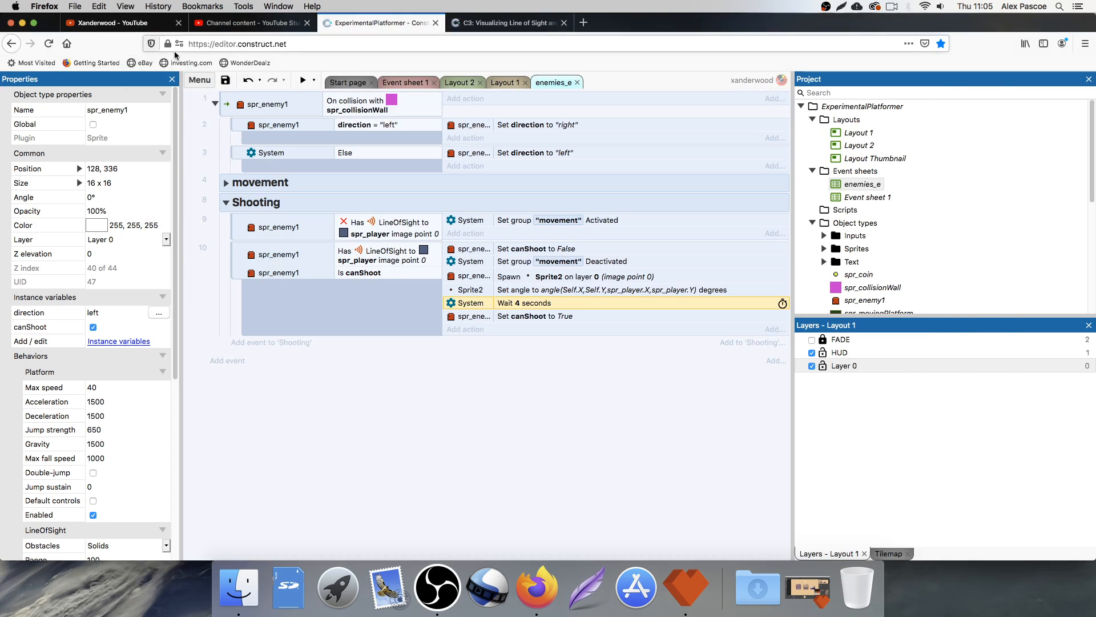
Step: Set the System Wait action in the canShoot event back to 0.5 seconds
double_click(526, 303)
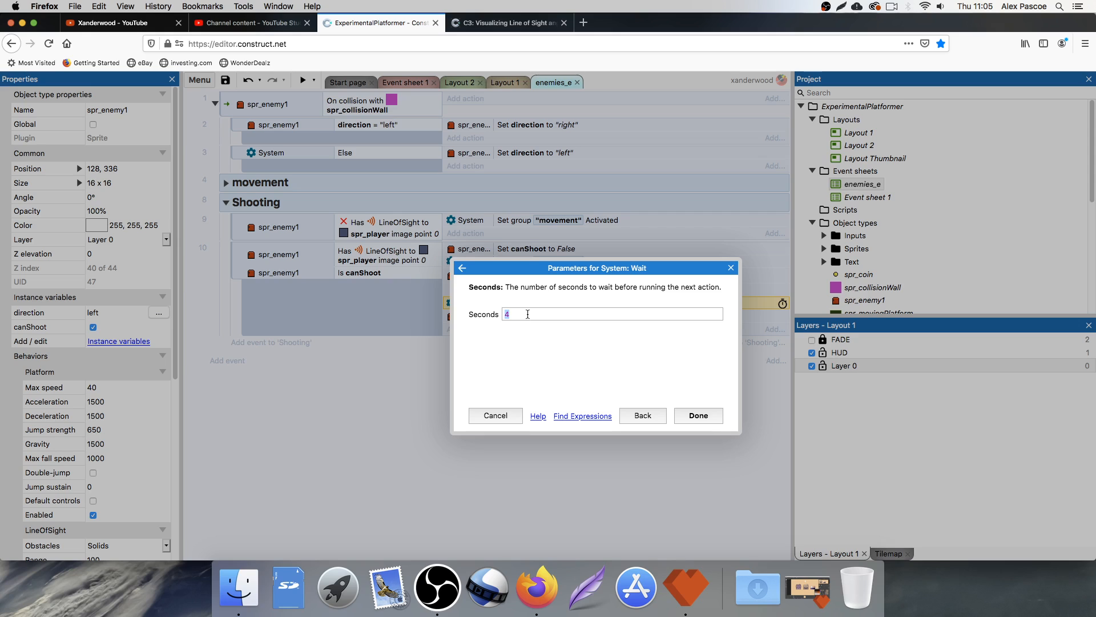
type("0.5")
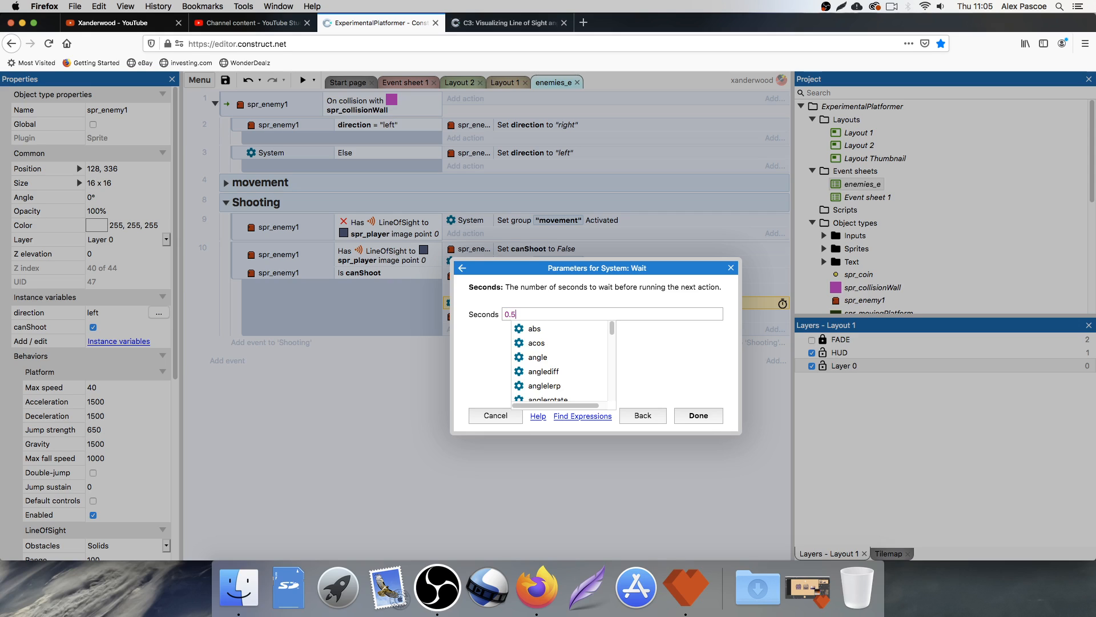
left_click(554, 330)
key("Return")
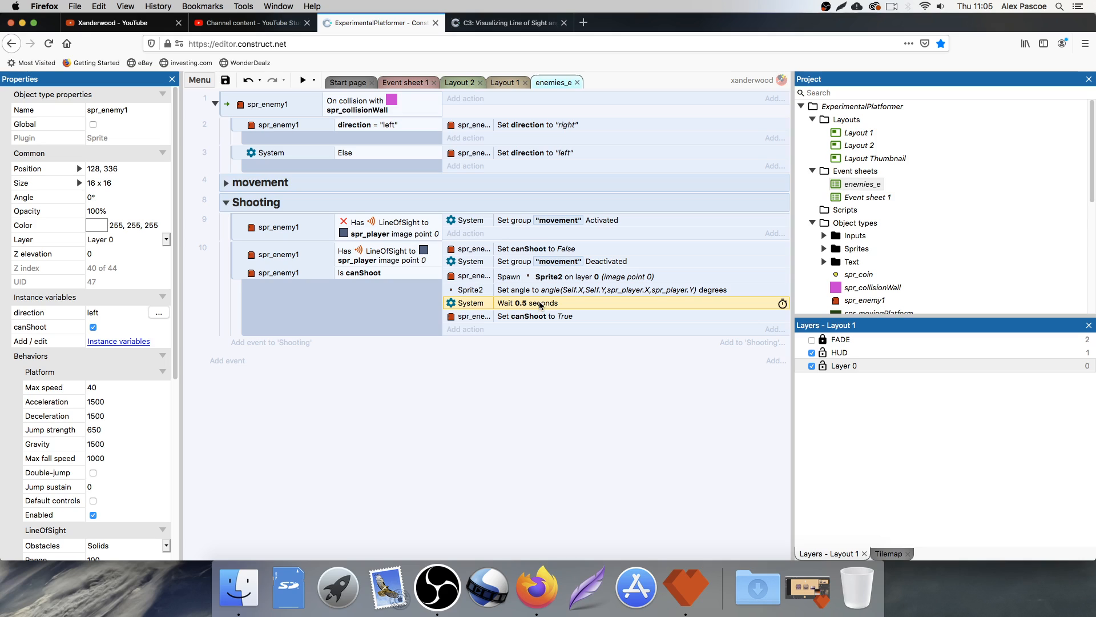
Step: Open spr_enemy1 from Layout 1 in the Animations Editor and show its image points
left_click(514, 82)
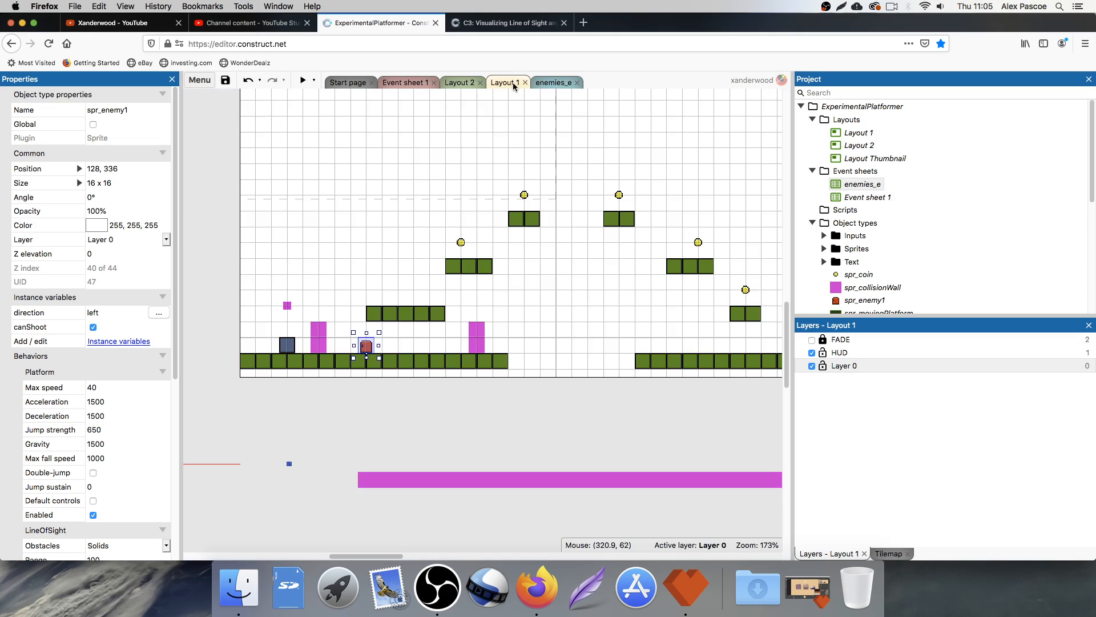
double_click(367, 346)
scroll(571, 411, "down", 2)
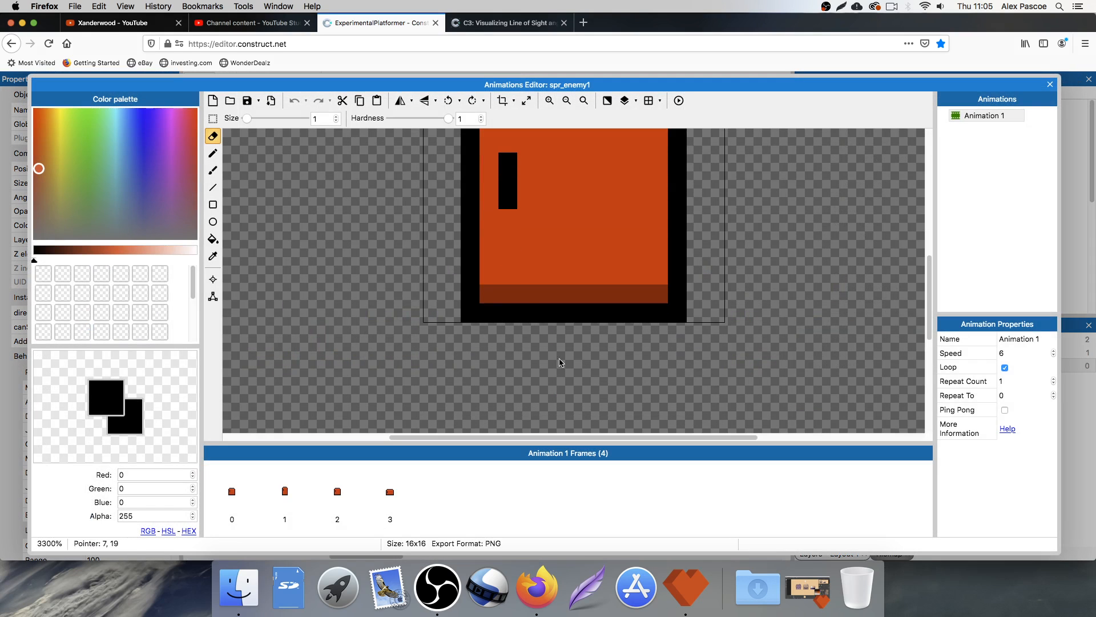
left_click(214, 280)
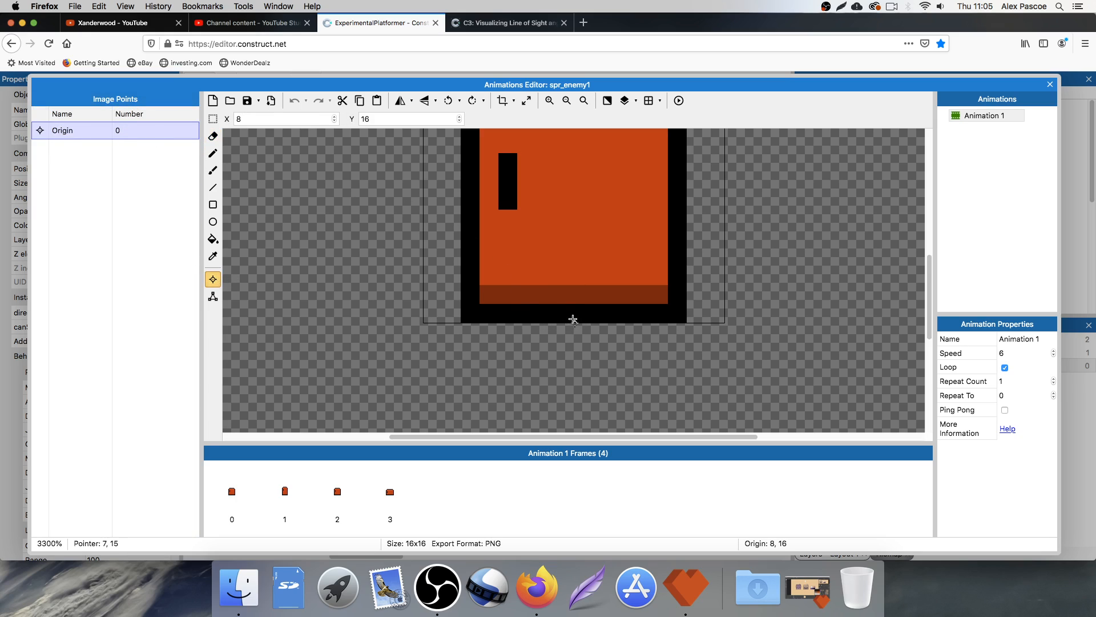
scroll(509, 273, "down", 1)
scroll(509, 273, "down", 4)
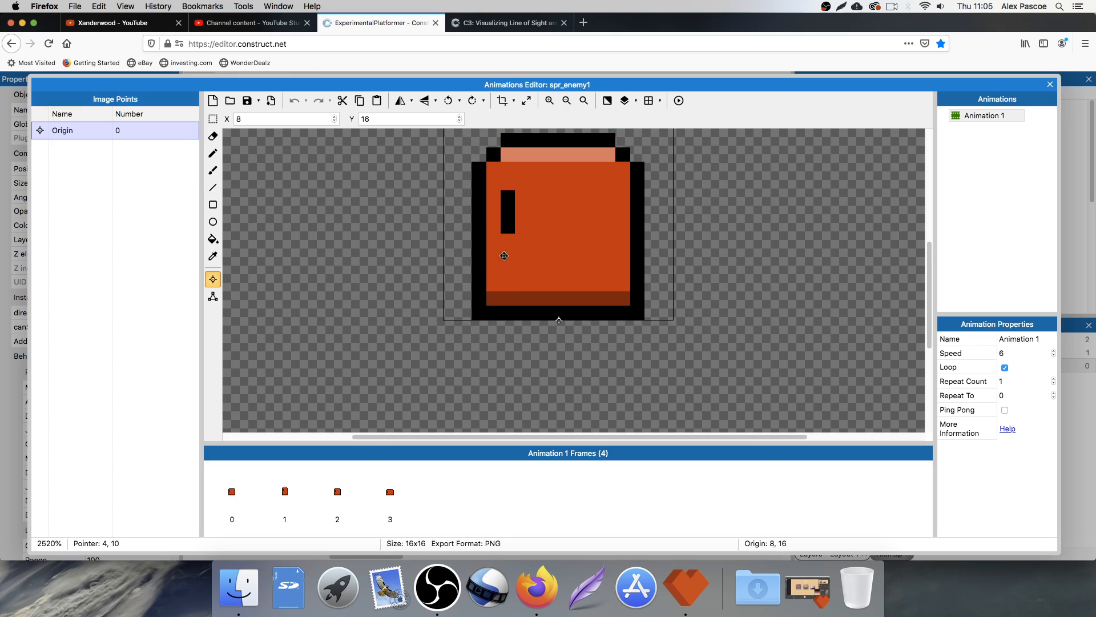
scroll(494, 270, "down", 2)
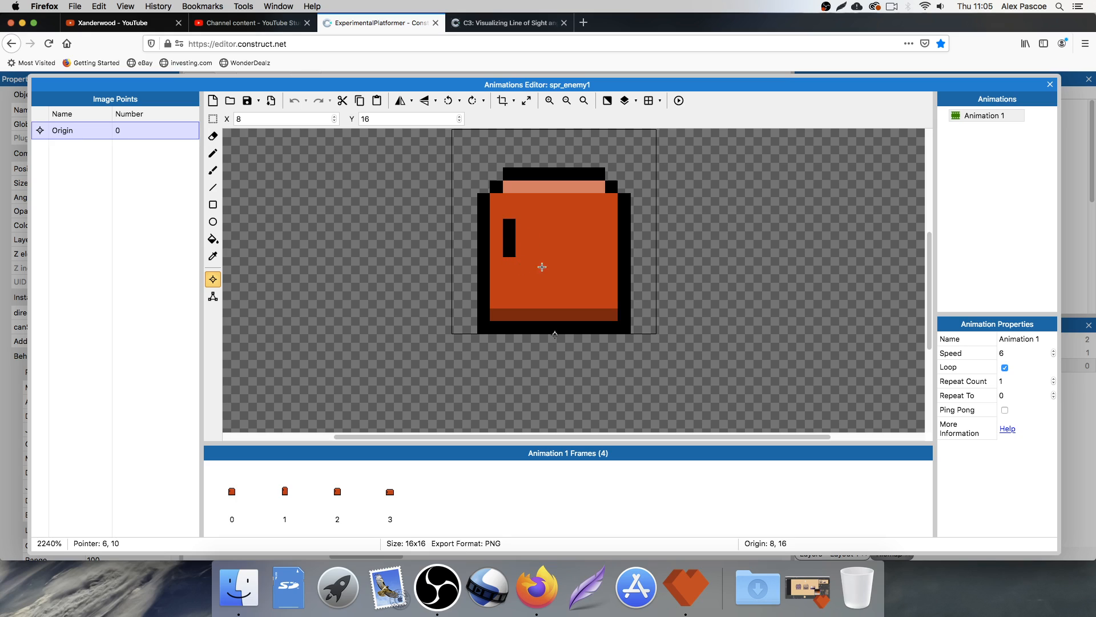
Step: Add a new image point to spr_enemy1, place it at 3, 10 near the sprite's left edge, and apply it to the whole animation
right_click(68, 129)
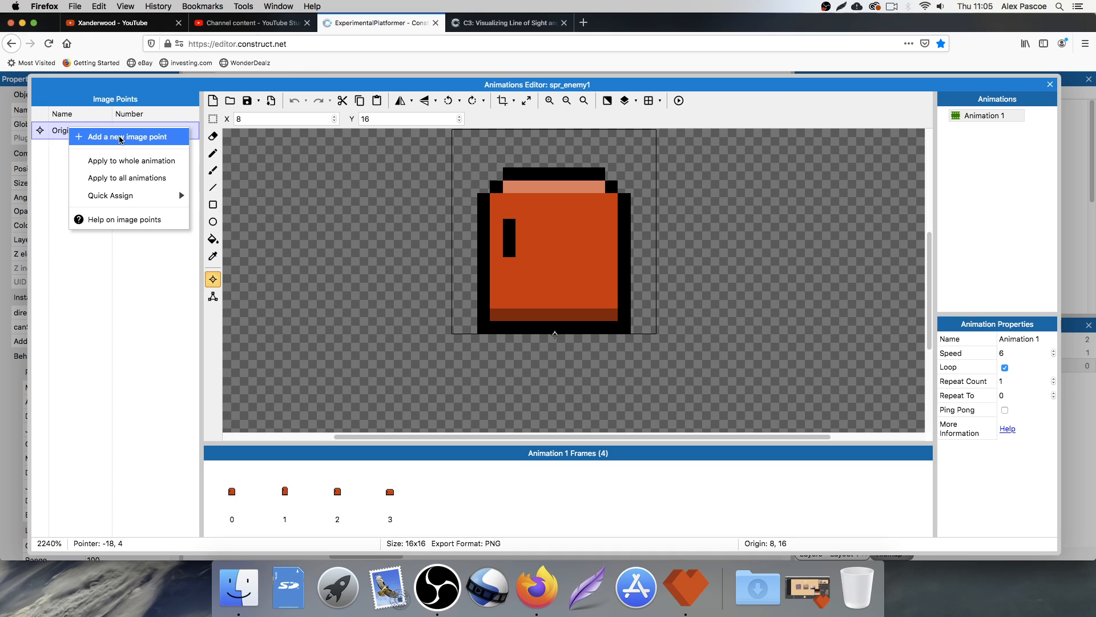
left_click(120, 138)
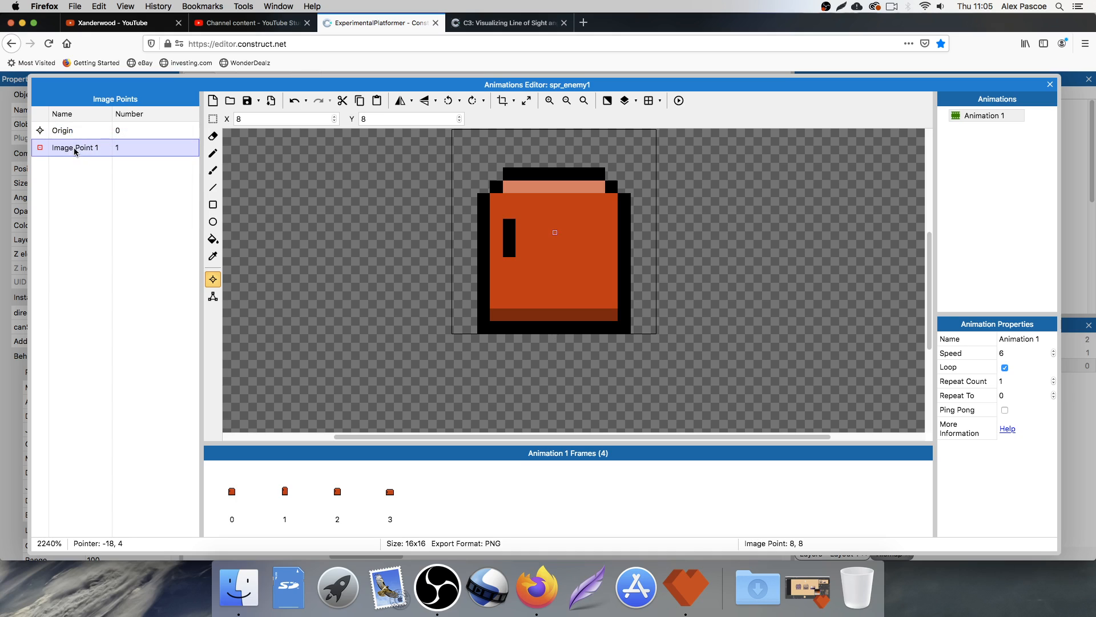
left_click(486, 262)
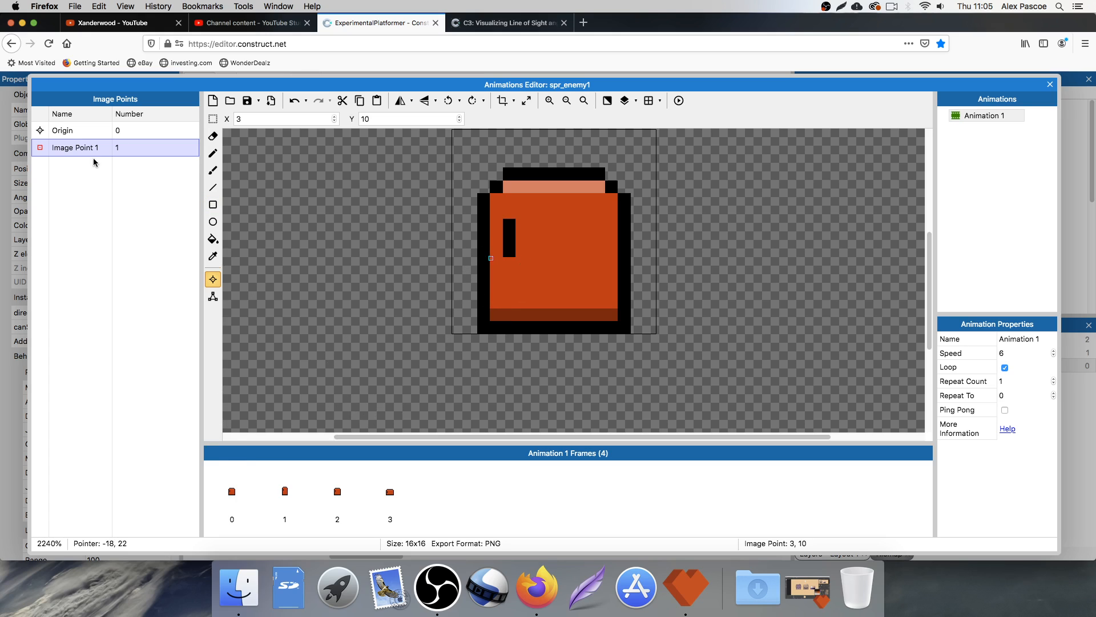
right_click(88, 149)
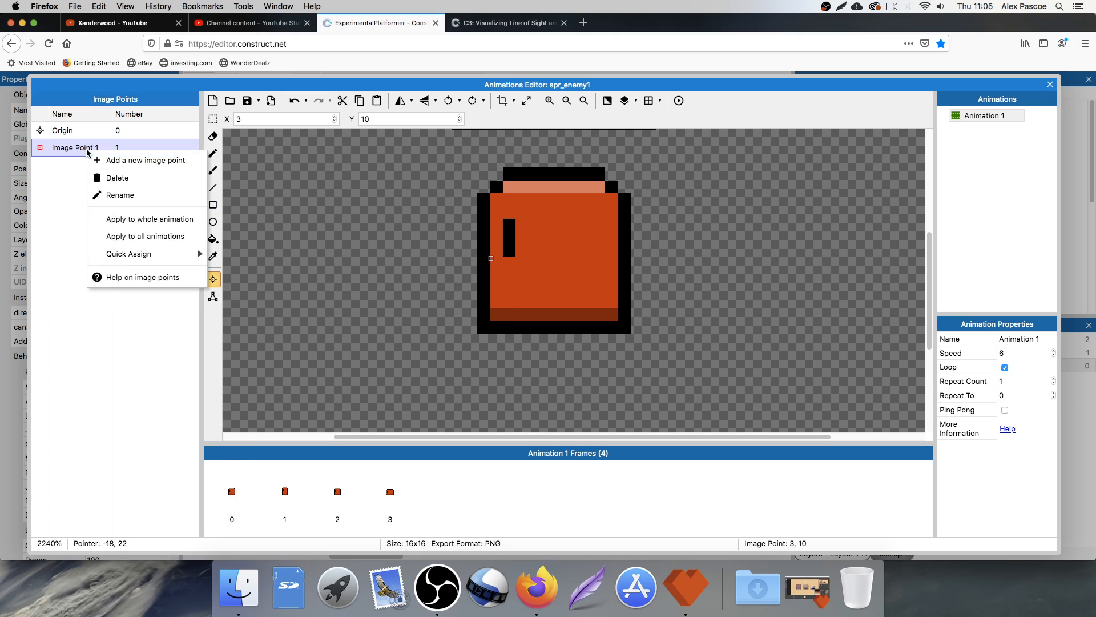
left_click(158, 221)
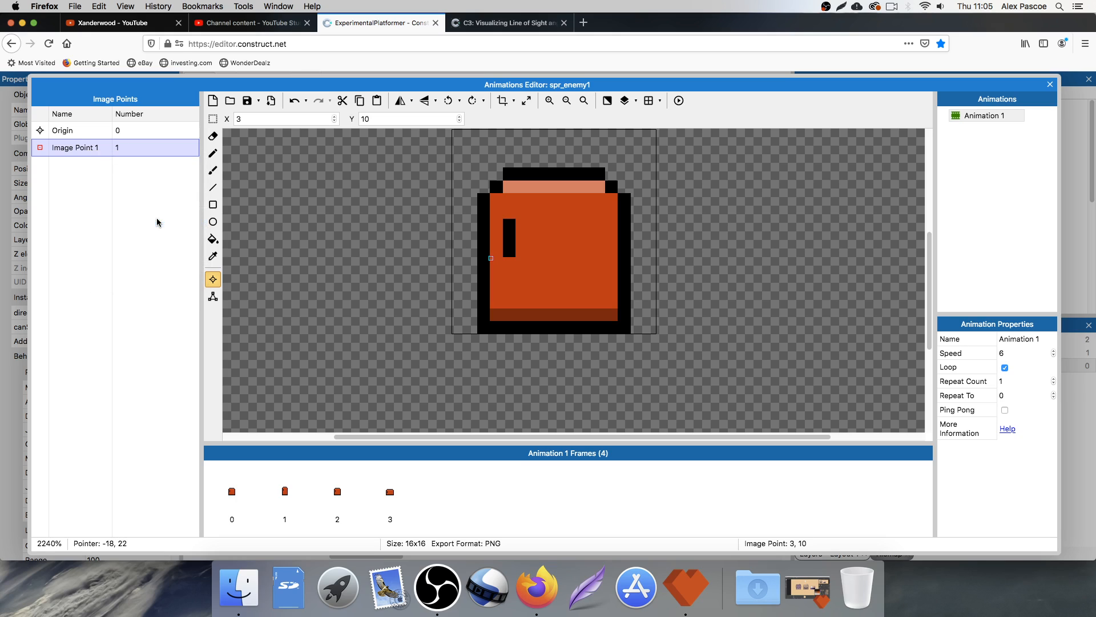
Step: Move Image Point 1 onto the sprite's left edge in frames 3, 2 and 0, placing it at 2, 10 in frame 2
left_click(285, 485)
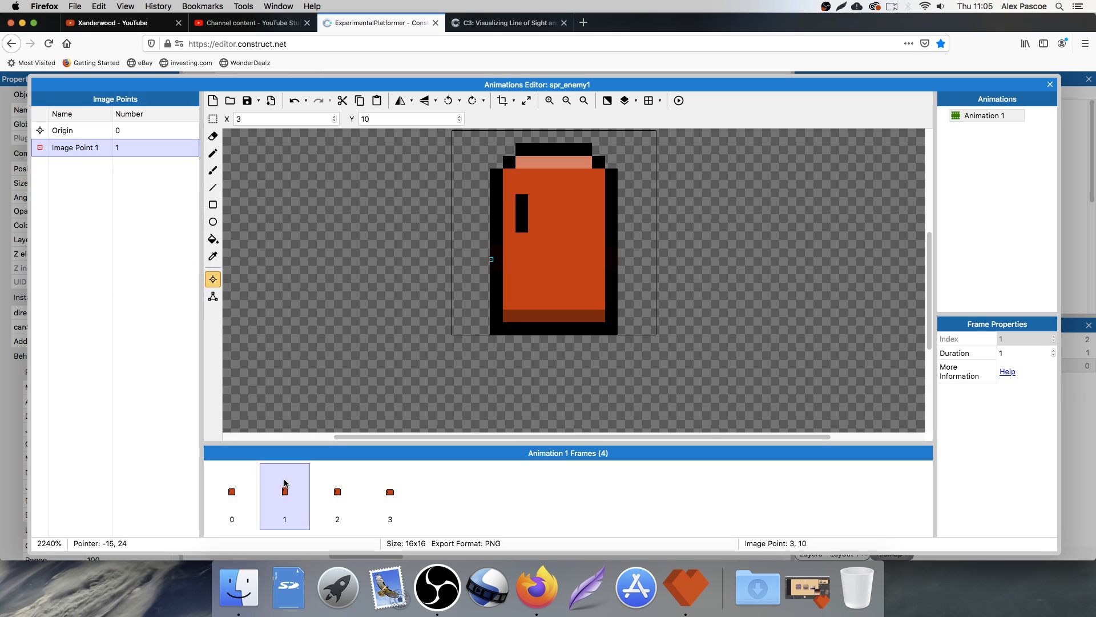
left_click(349, 494)
left_click(397, 500)
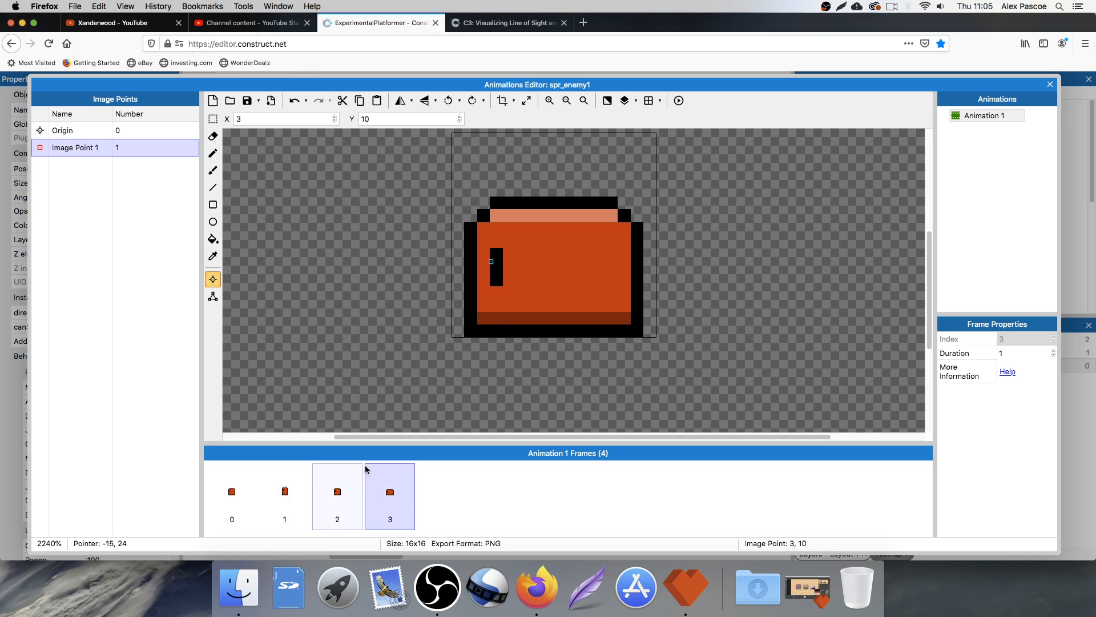
left_click(466, 274)
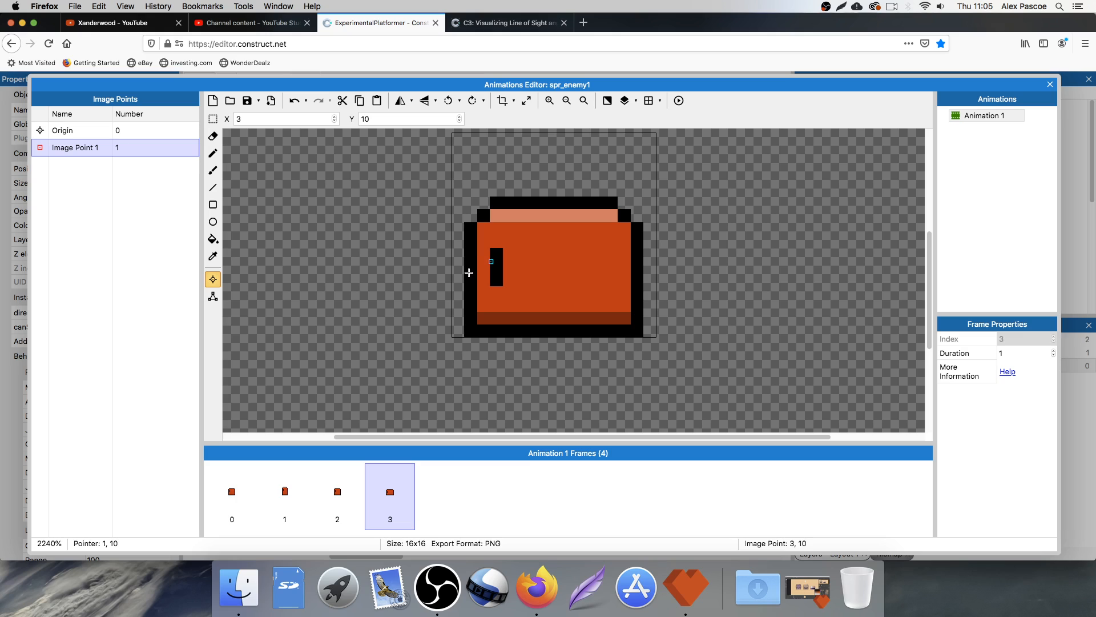
left_click(338, 498)
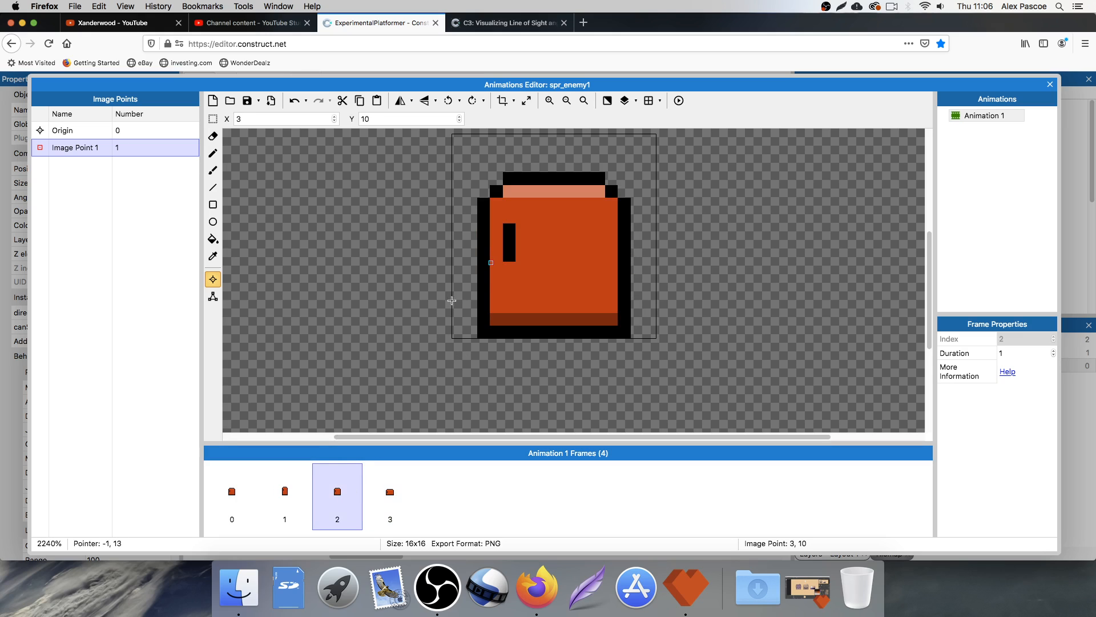
left_click(479, 262)
left_click(285, 492)
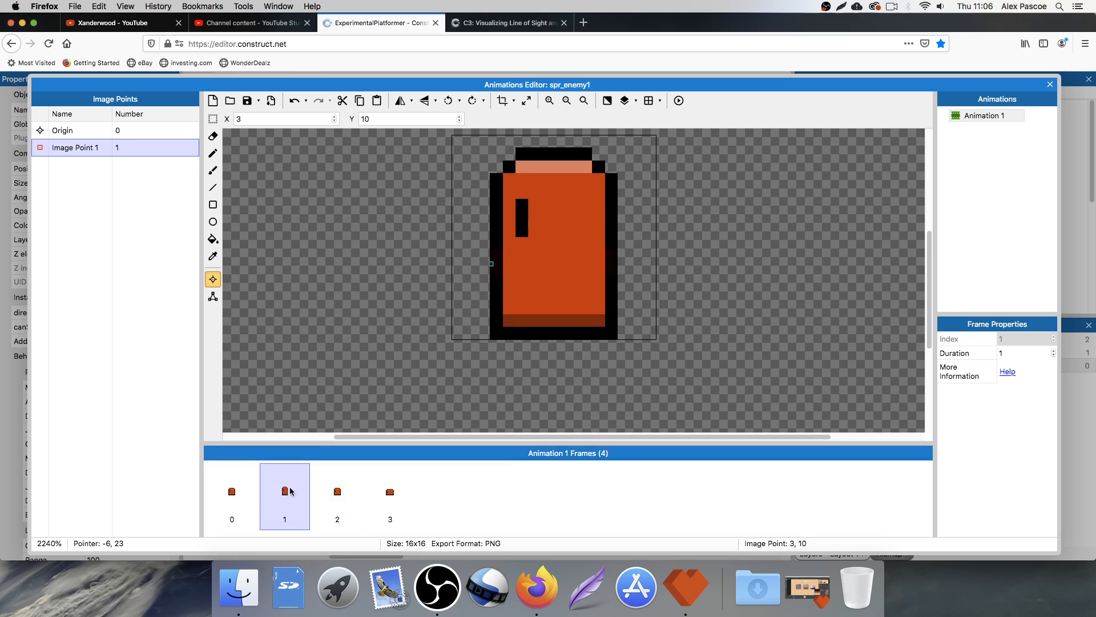
left_click(241, 478)
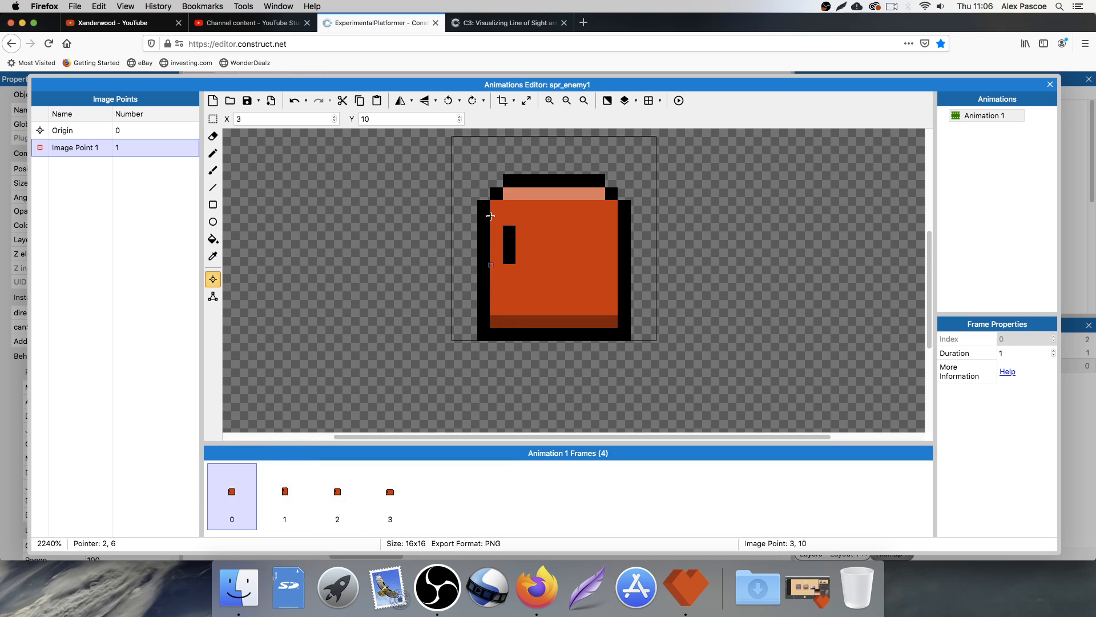
left_click(479, 265)
Step: Check the position of Image Point 1 in each of the animation's four frames
left_click(284, 488)
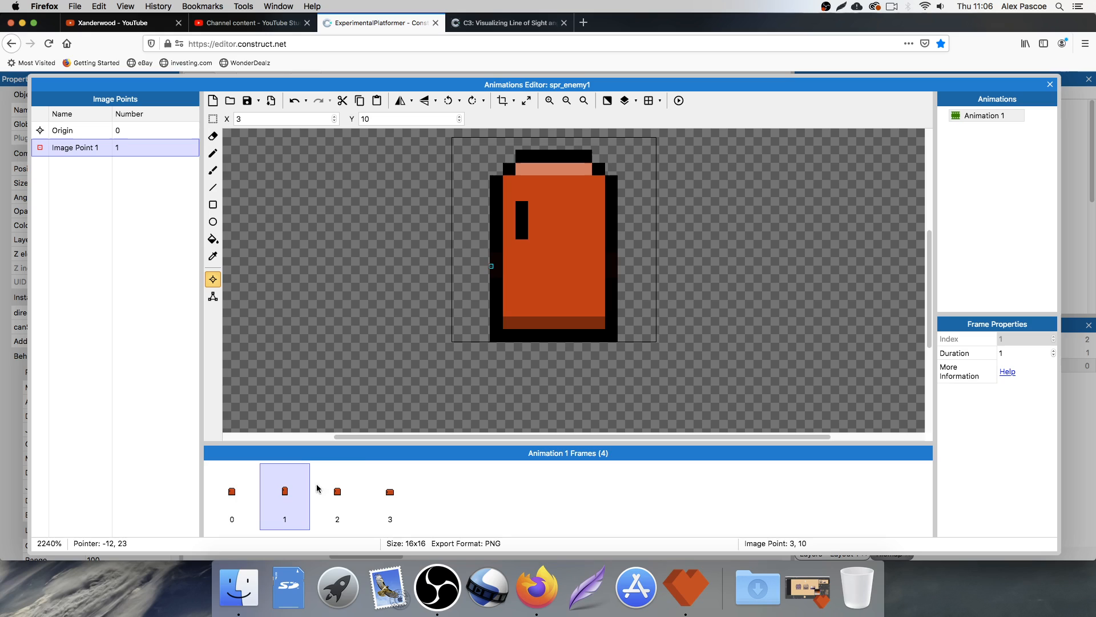
left_click(330, 488)
left_click(391, 488)
left_click(337, 493)
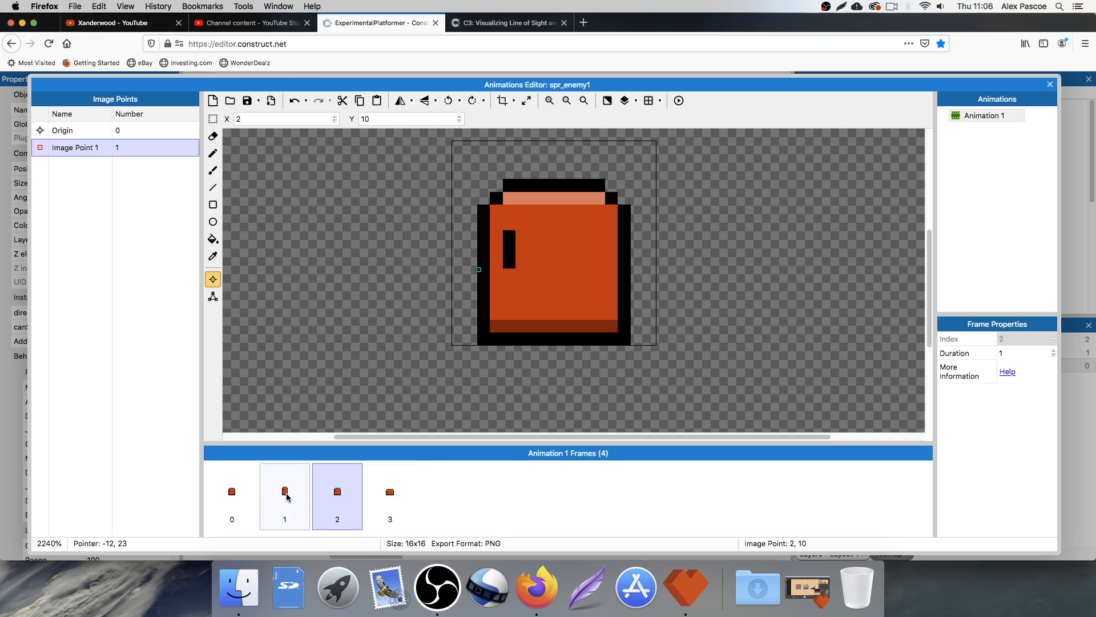
left_click(287, 495)
left_click(240, 497)
left_click(287, 501)
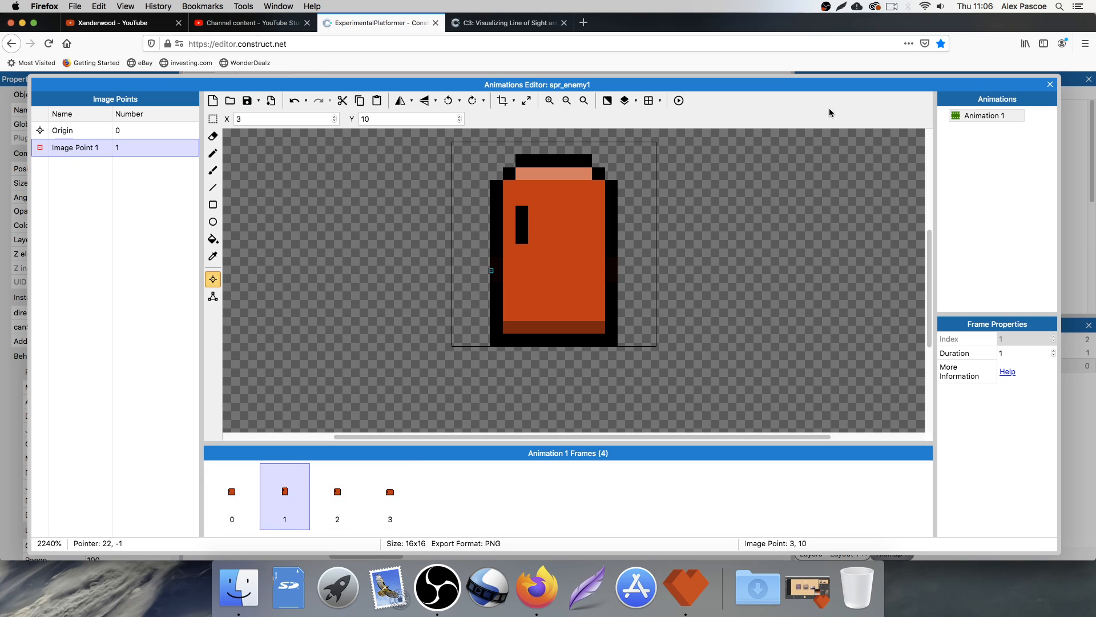
Step: Close the sprite's animation editing and set the enemy's bullet spawn action in enemies_e to use image point 1
left_click(1050, 84)
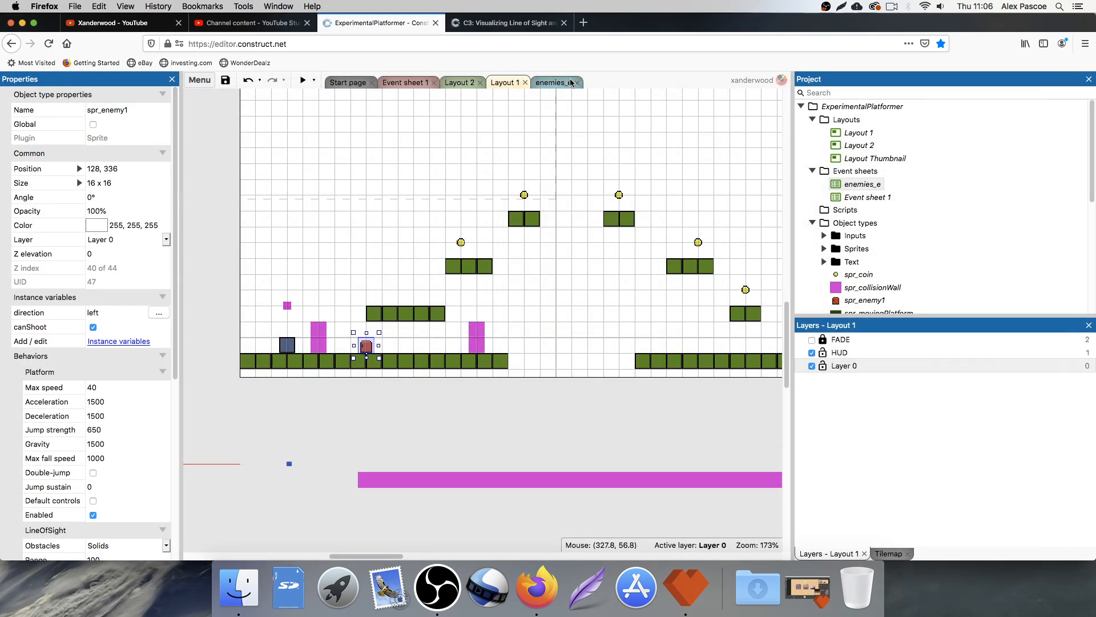
left_click(554, 82)
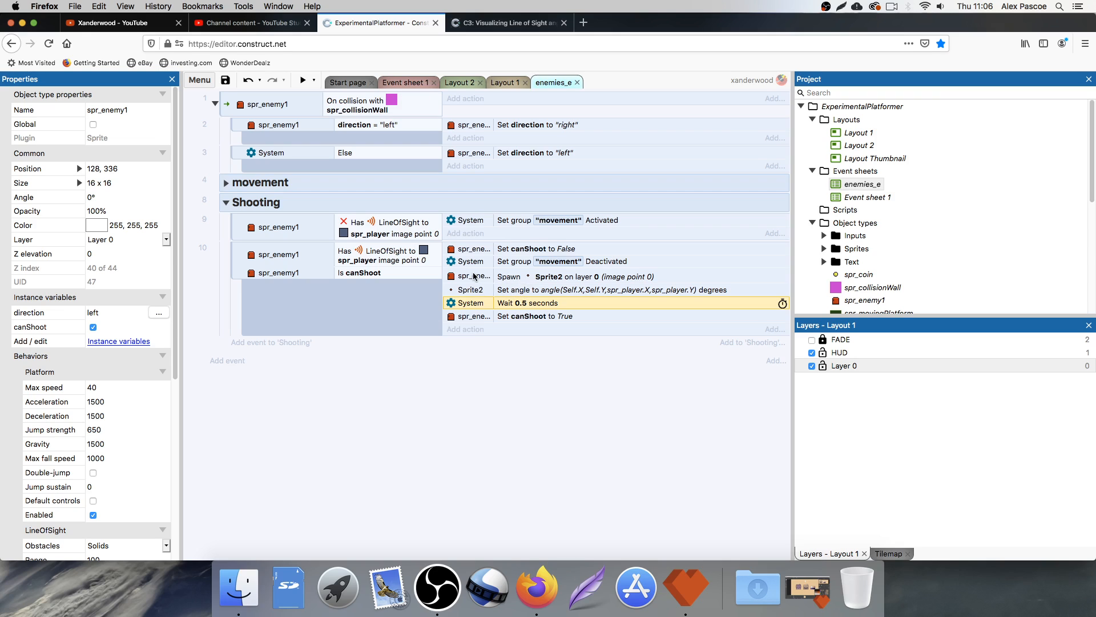
left_click_drag(493, 274, 544, 277)
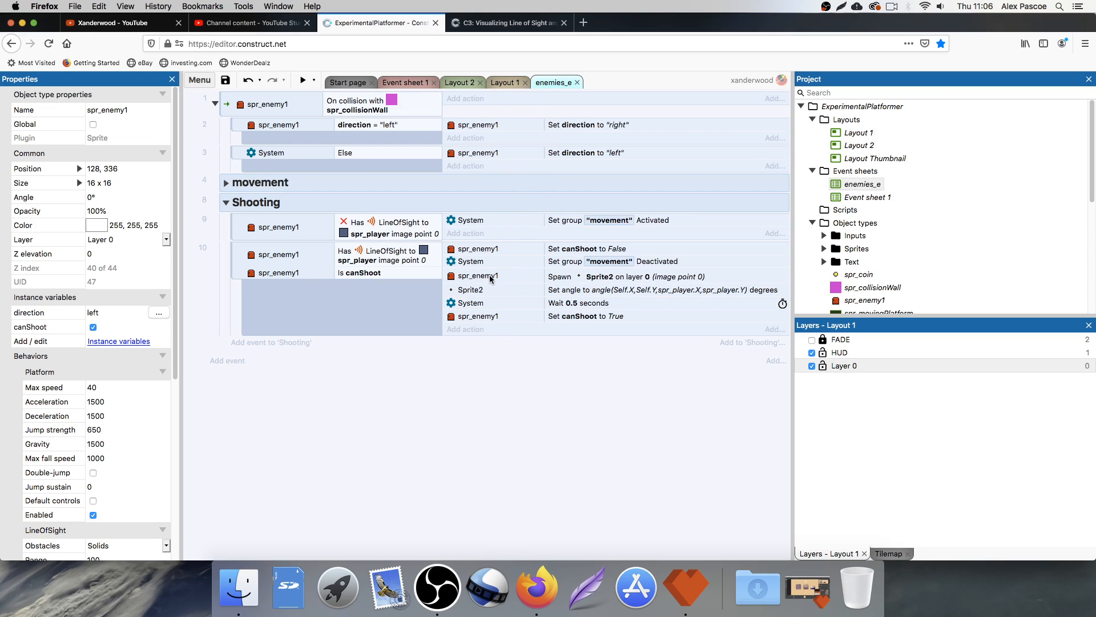
double_click(589, 278)
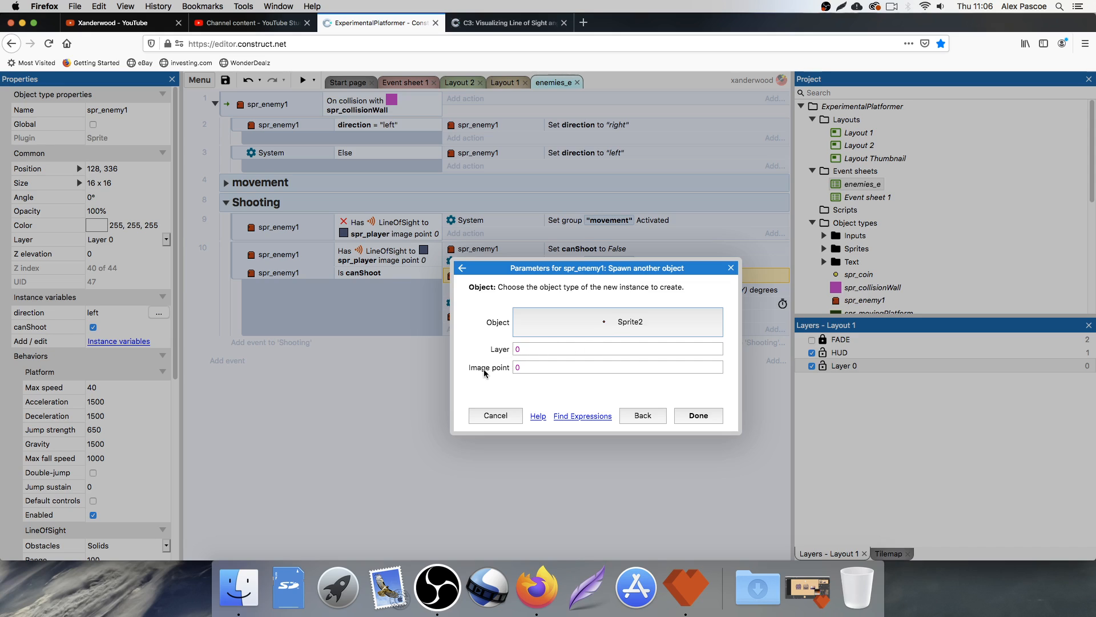
left_click(522, 365)
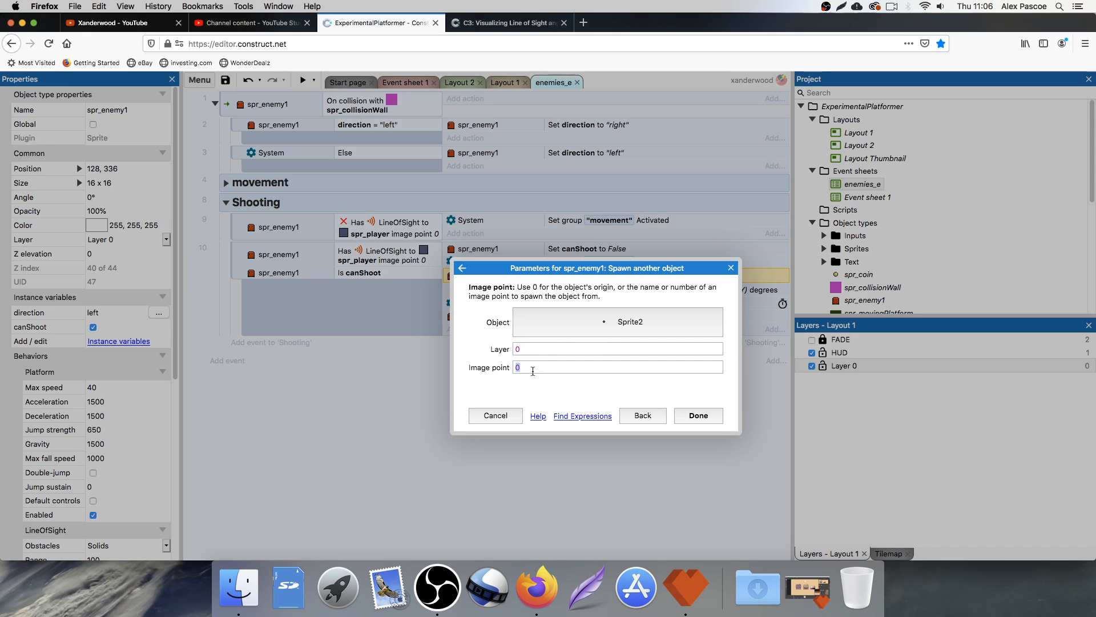
left_click(699, 416)
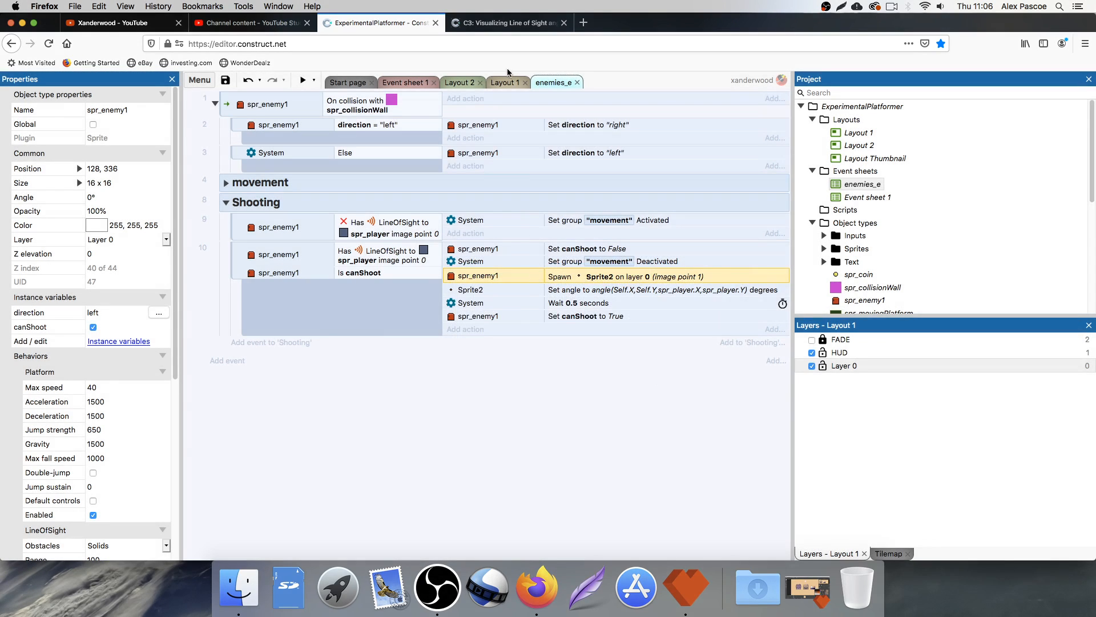
Step: Rename the small bullet sprite above Layout 1 as spr_enemyBullet
left_click(504, 82)
scroll(459, 259, "up", 5)
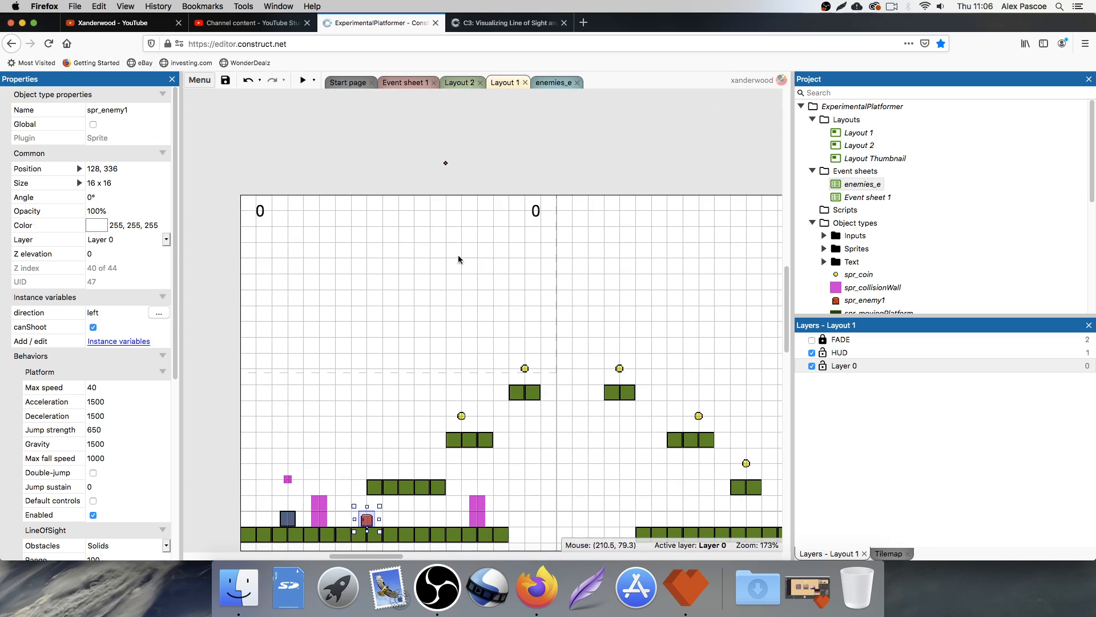
left_click(446, 163)
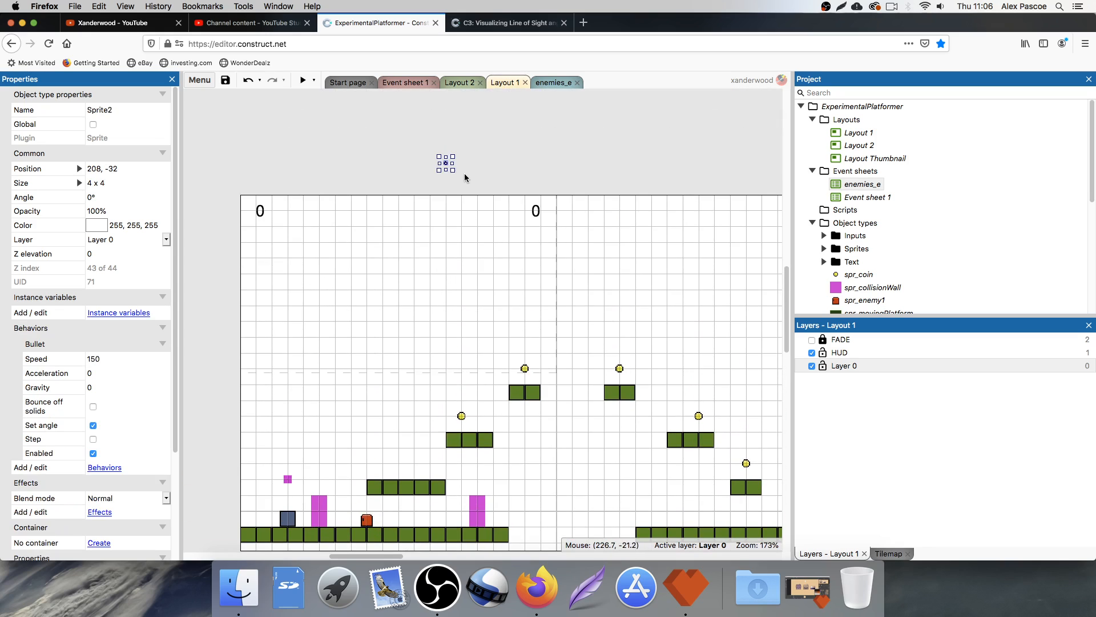
left_click(132, 110)
type("spr_enemyBullet")
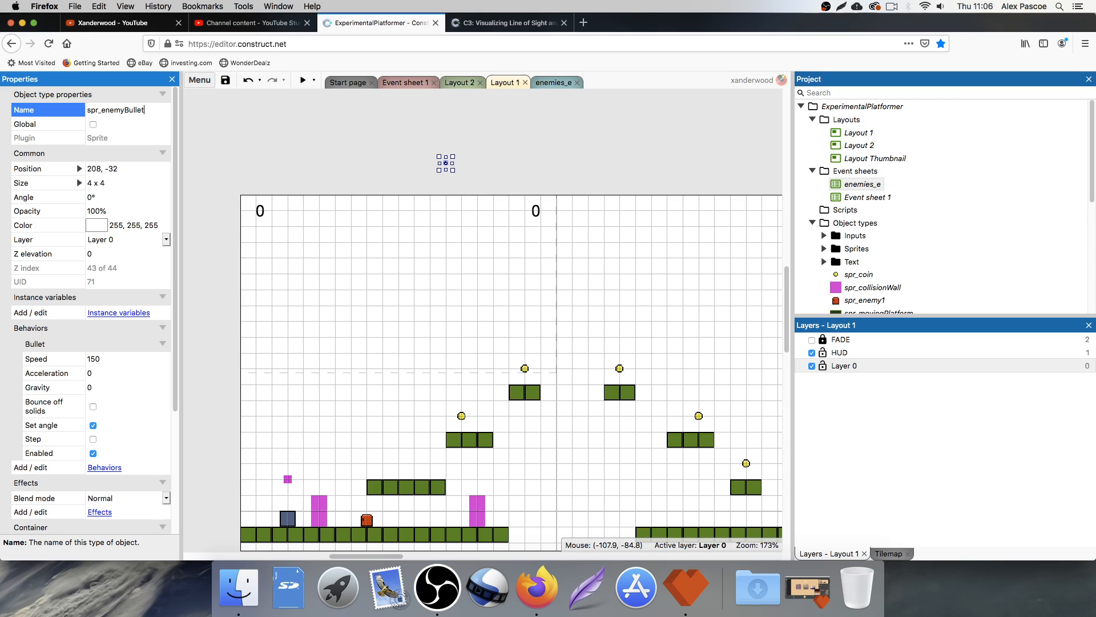
key("Return")
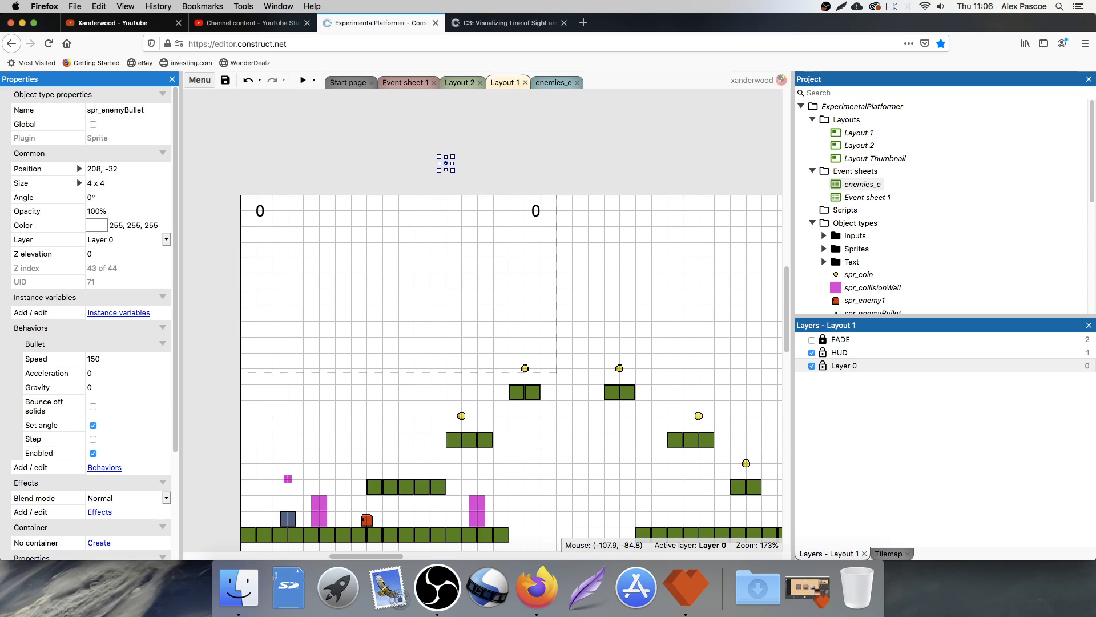
Step: Preview the game, move the player around the enemy to test where its bullets spawn, and close the preview
left_click(300, 81)
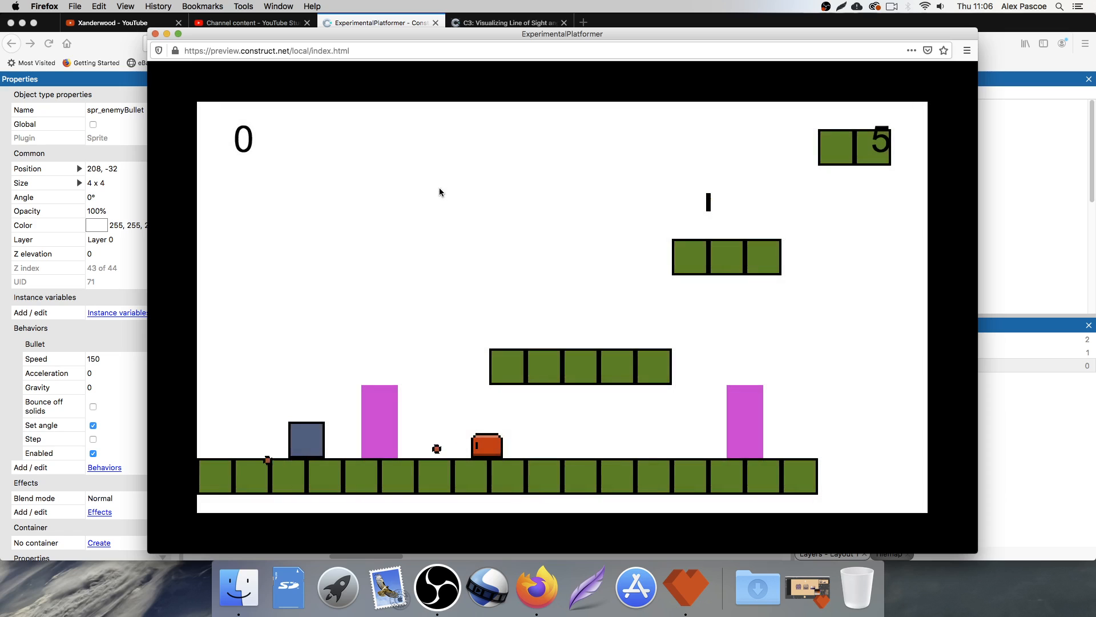
key("Right")
key("Up")
key("Right")
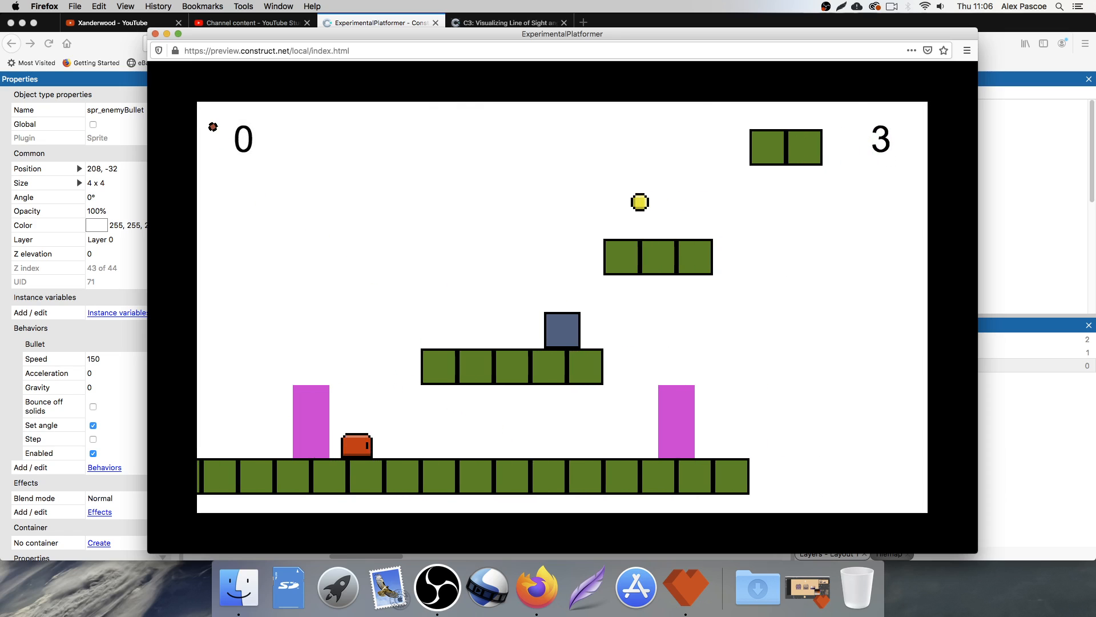
key("Left")
key("Left")
key("Left")
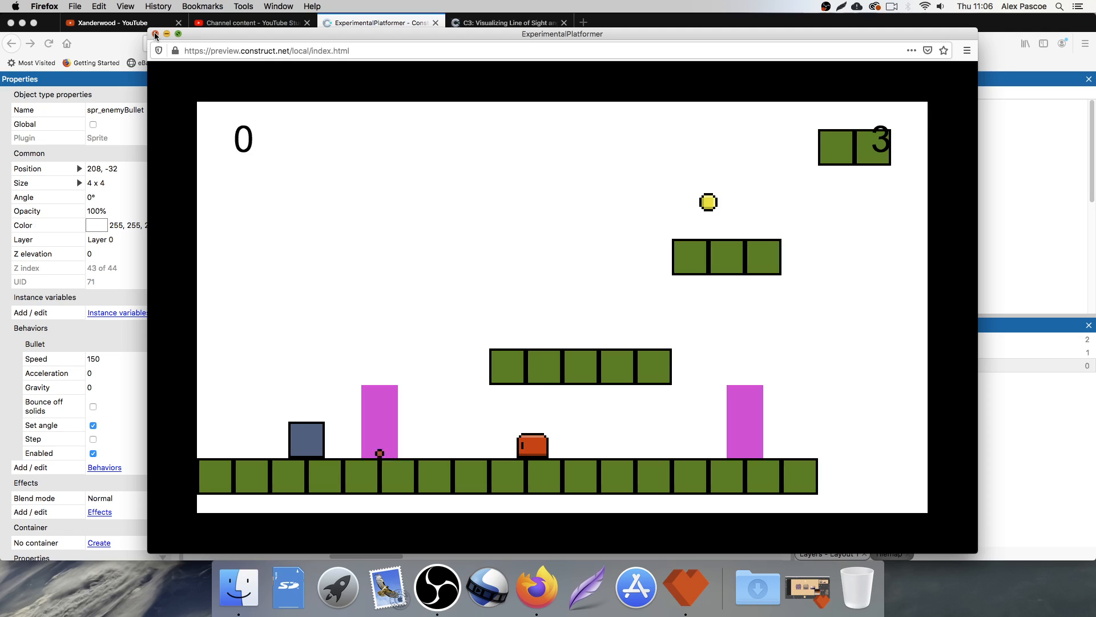
key("Right")
key("Up")
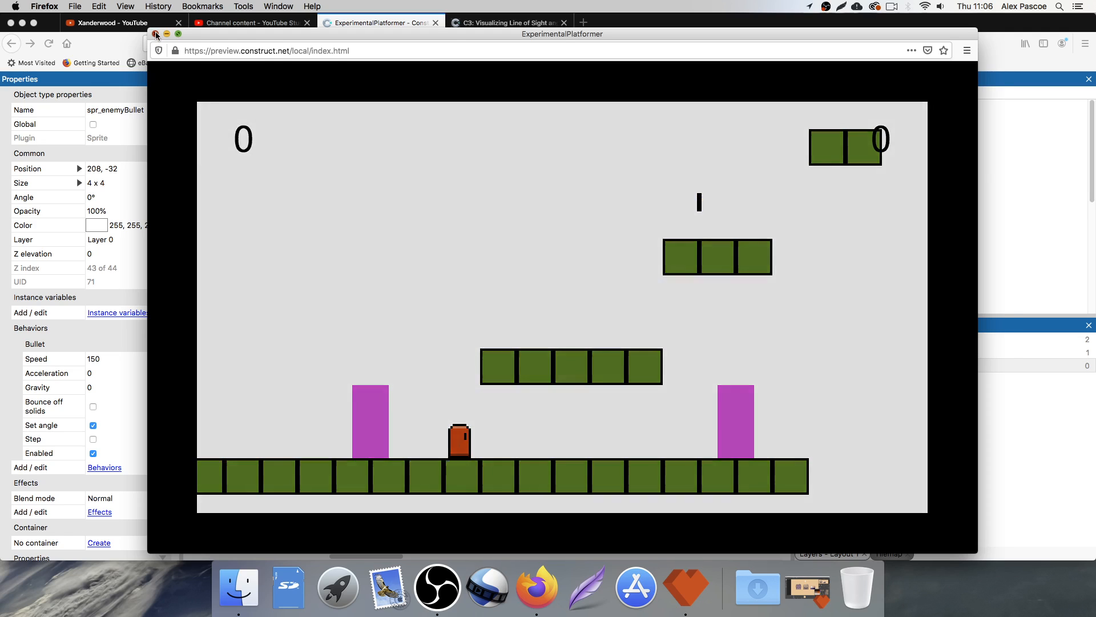
left_click(154, 34)
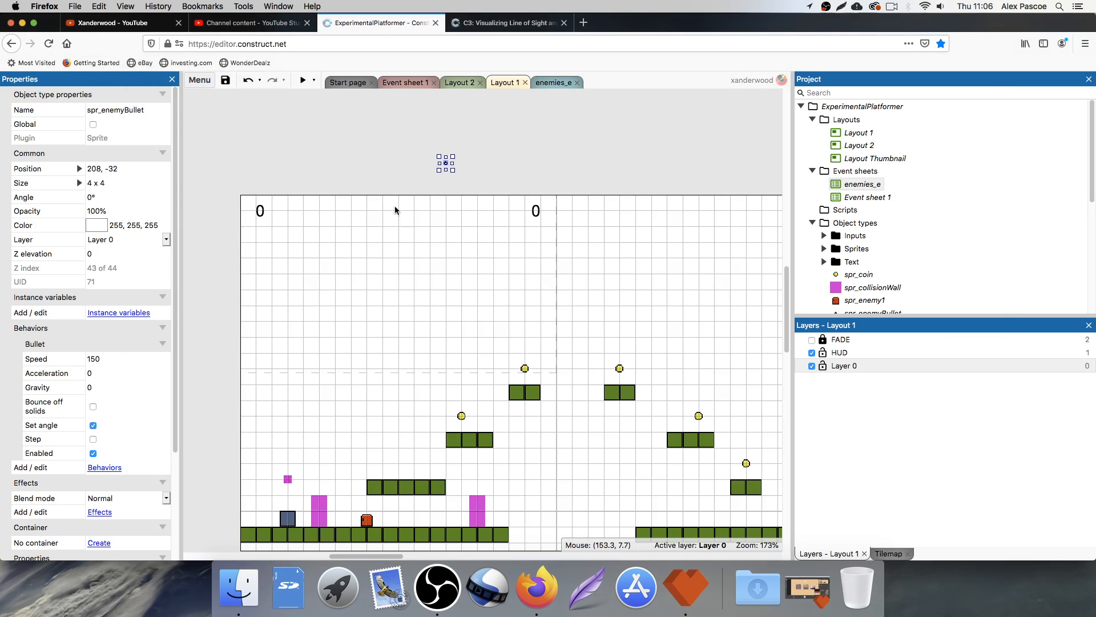
Step: Expand the movement group in enemies_e and add a new event group named Collisions
left_click(551, 82)
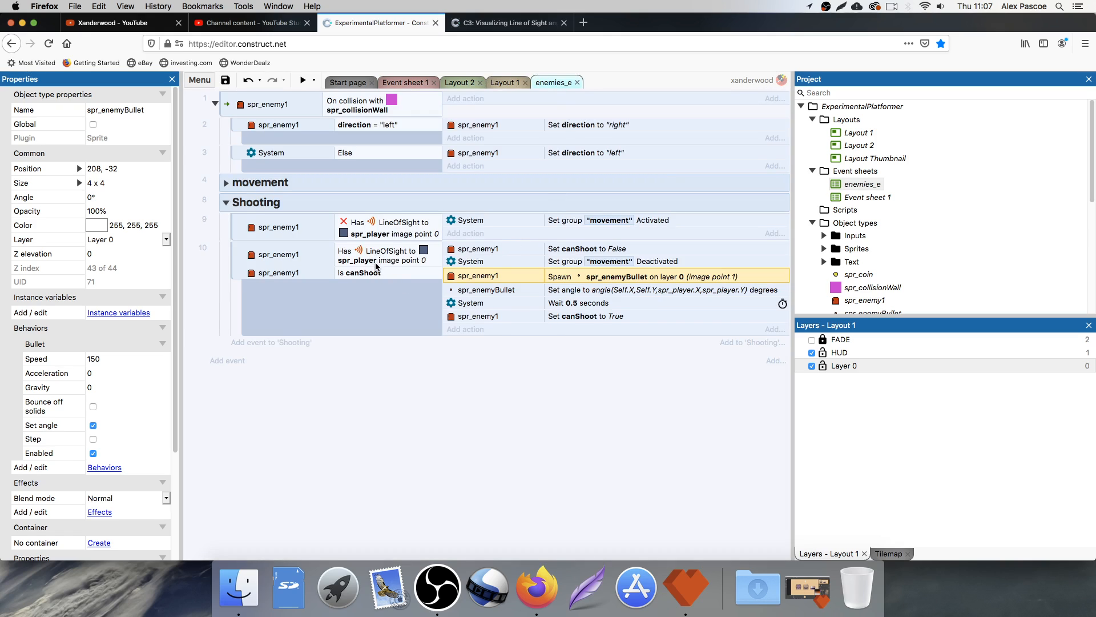
left_click(487, 250)
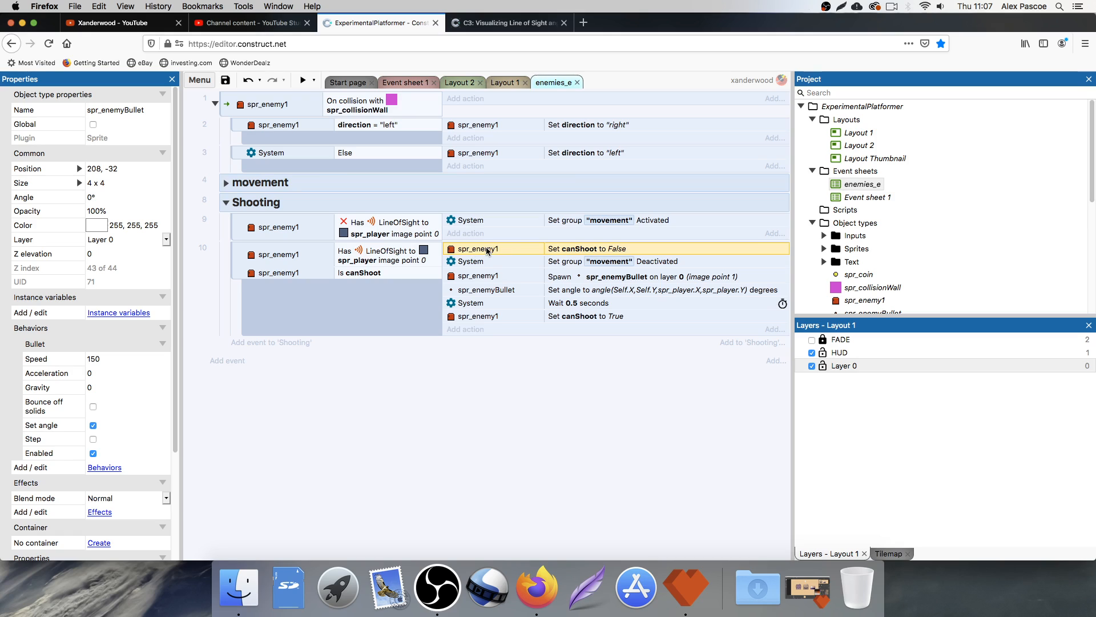
left_click(226, 183)
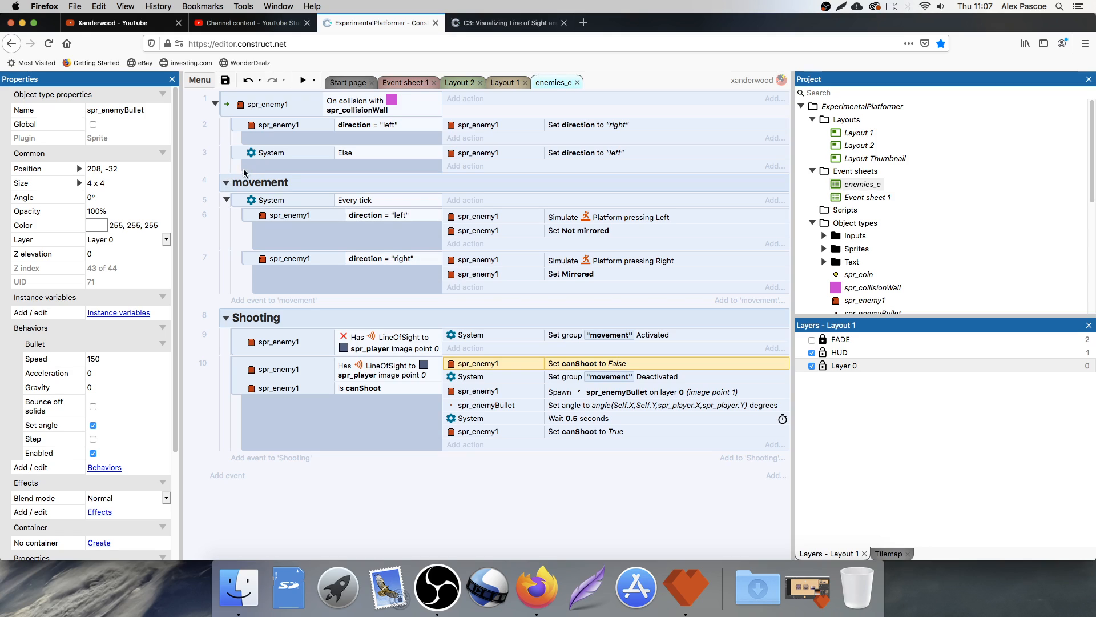
left_click(318, 495)
right_click(317, 495)
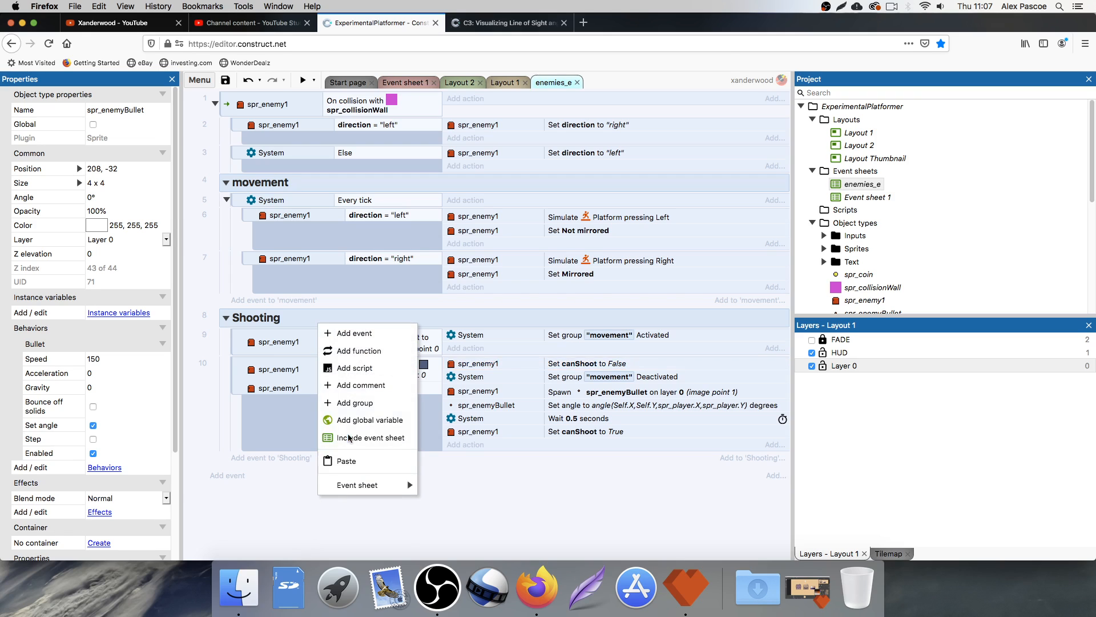
left_click(357, 403)
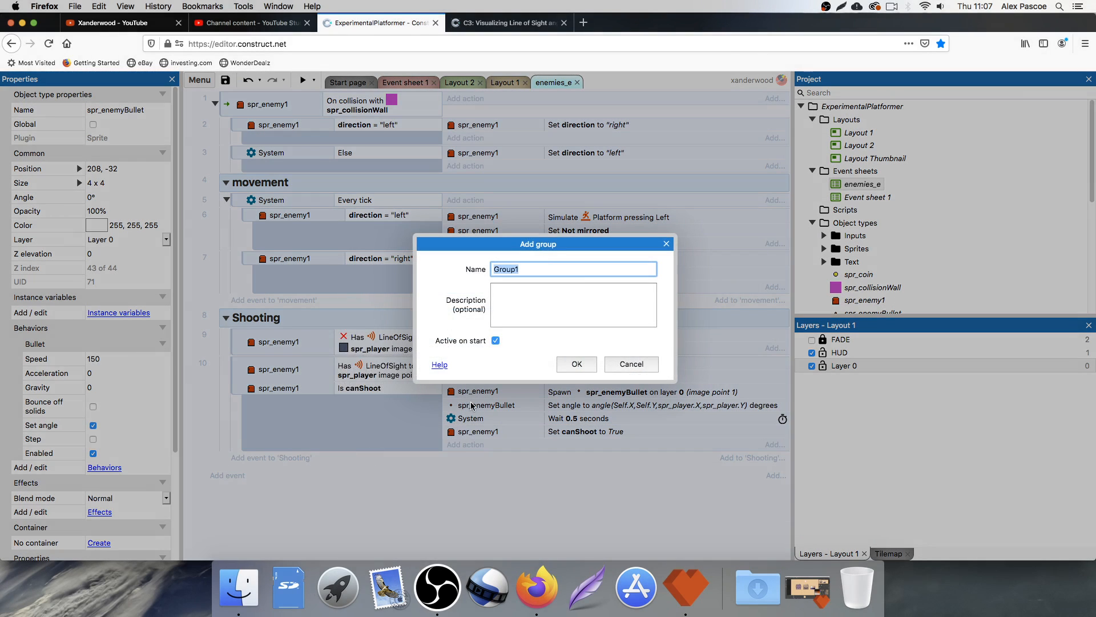
type("Collisions")
key("Return")
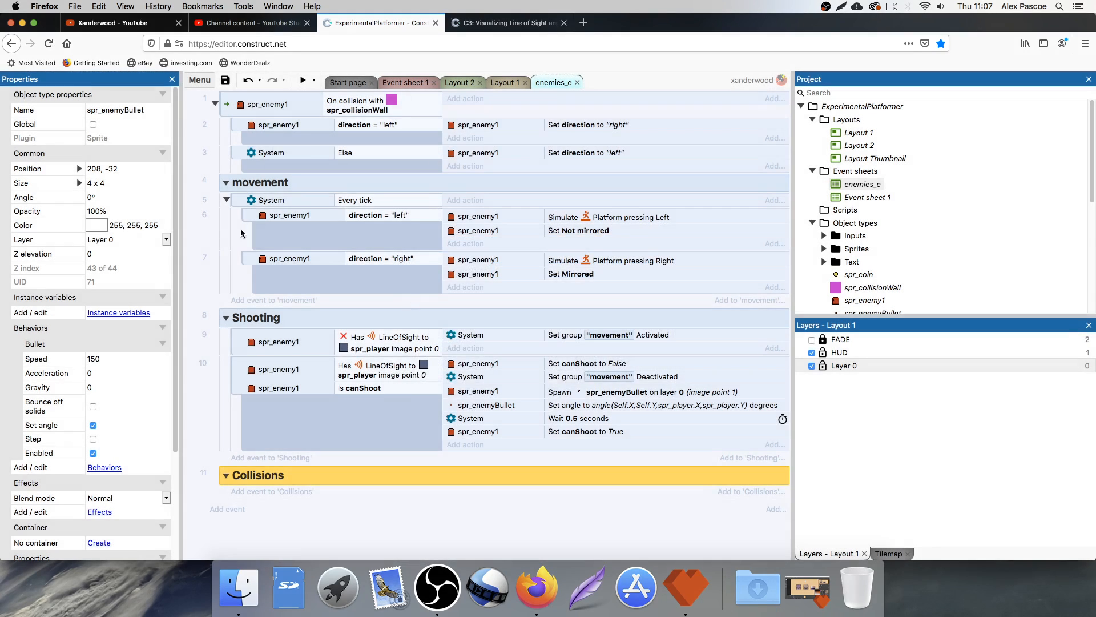
Step: Move the spr_collisionWall collision event into the Collisions group, place the group above movement, and collapse it
left_click_drag(239, 108, 282, 492)
left_click(226, 393)
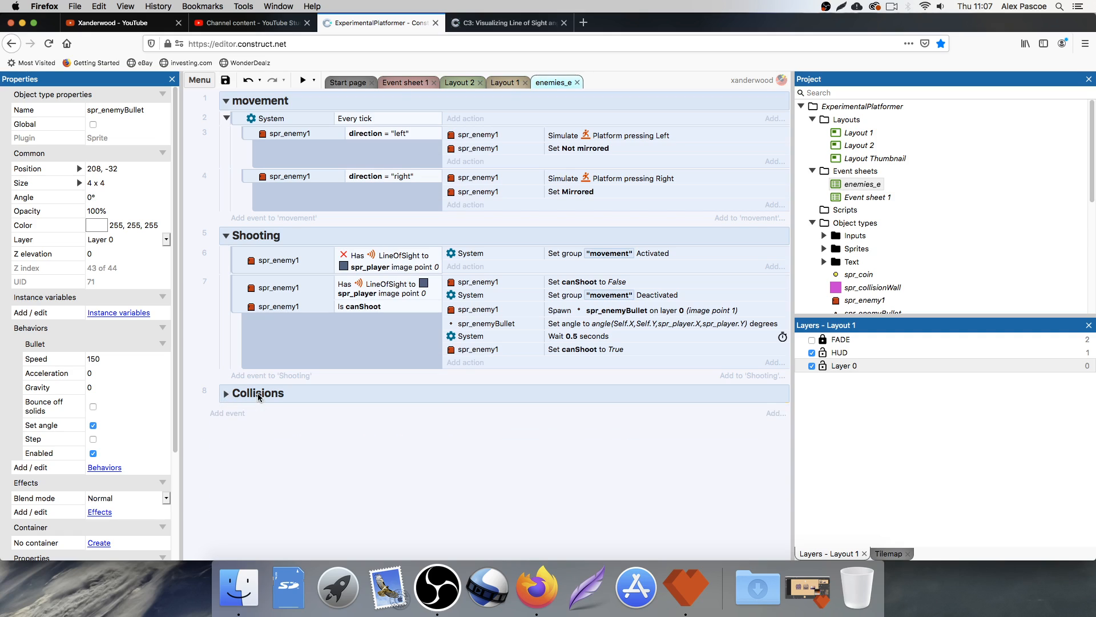
left_click_drag(260, 394, 254, 97)
left_click(227, 101)
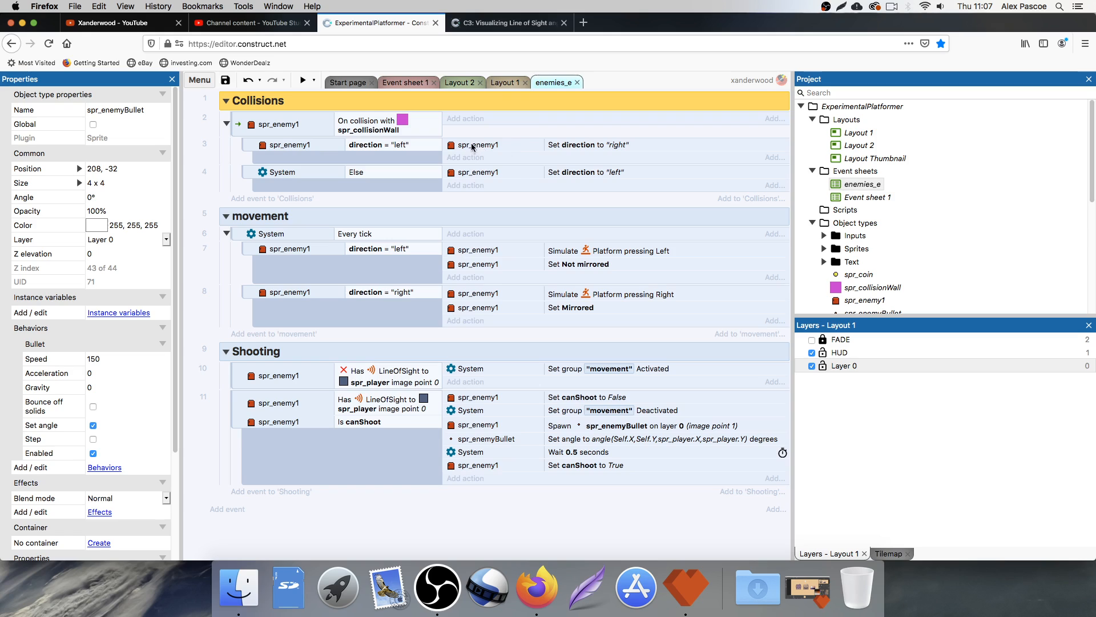
left_click(402, 146)
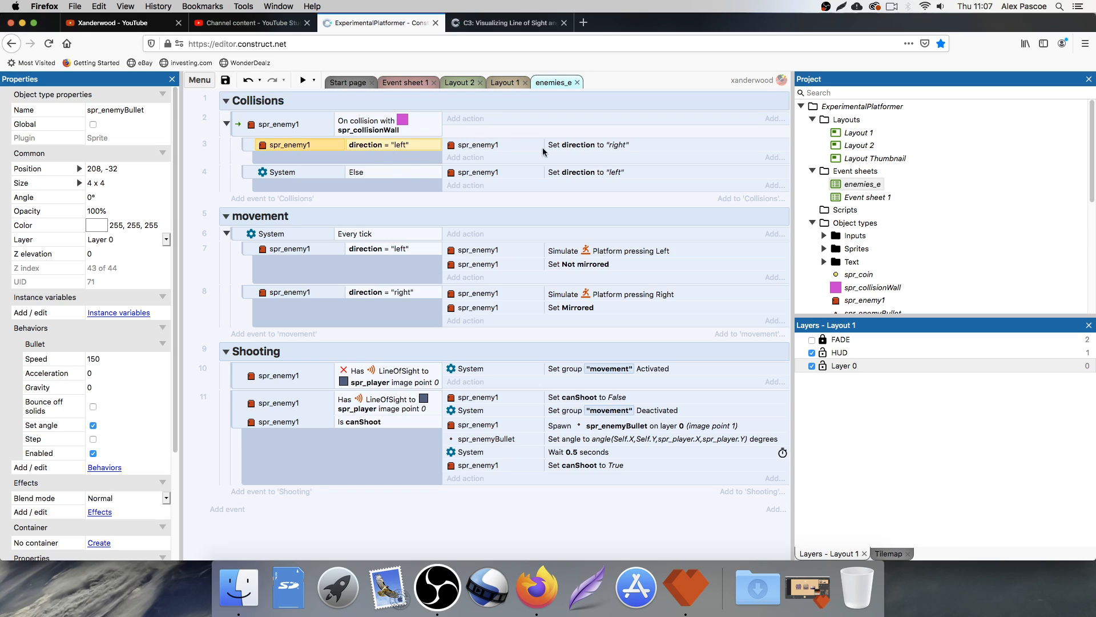
left_click(482, 132)
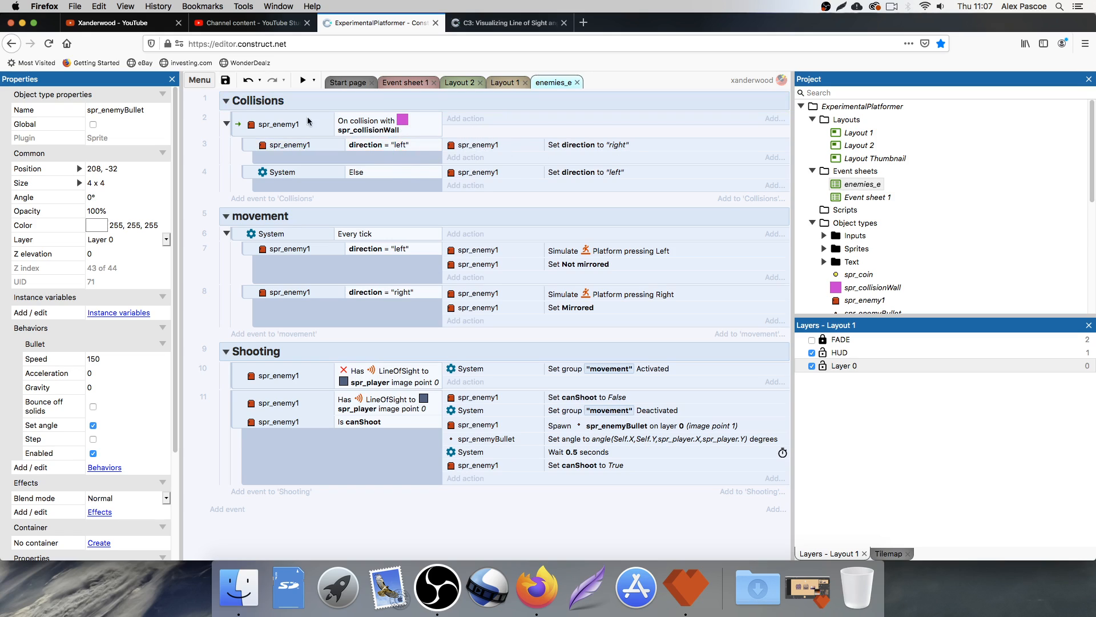
left_click(226, 102)
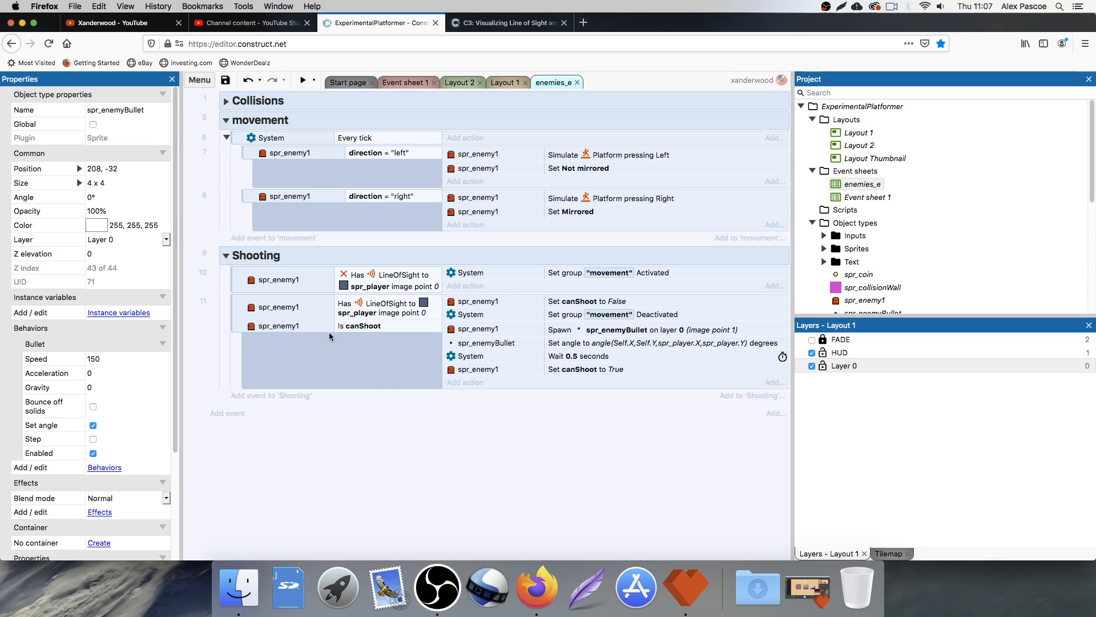
Step: Copy the movement group's direction = "left" event under the canShoot event as a sub-event, deleting the blank sub-event
left_click(466, 385)
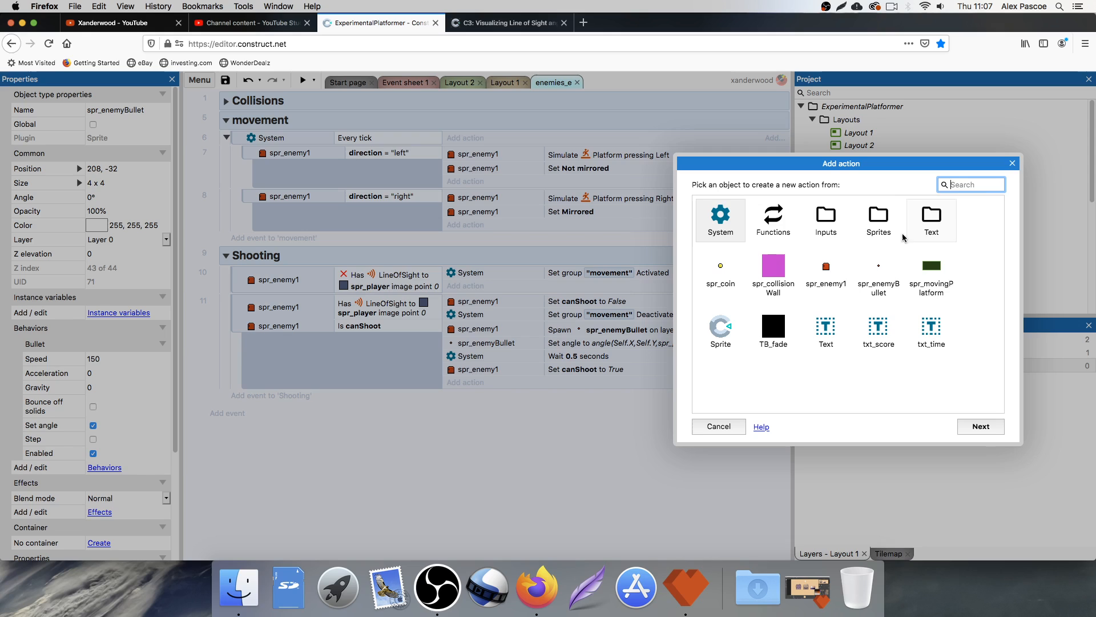
key("Escape")
left_click(239, 311)
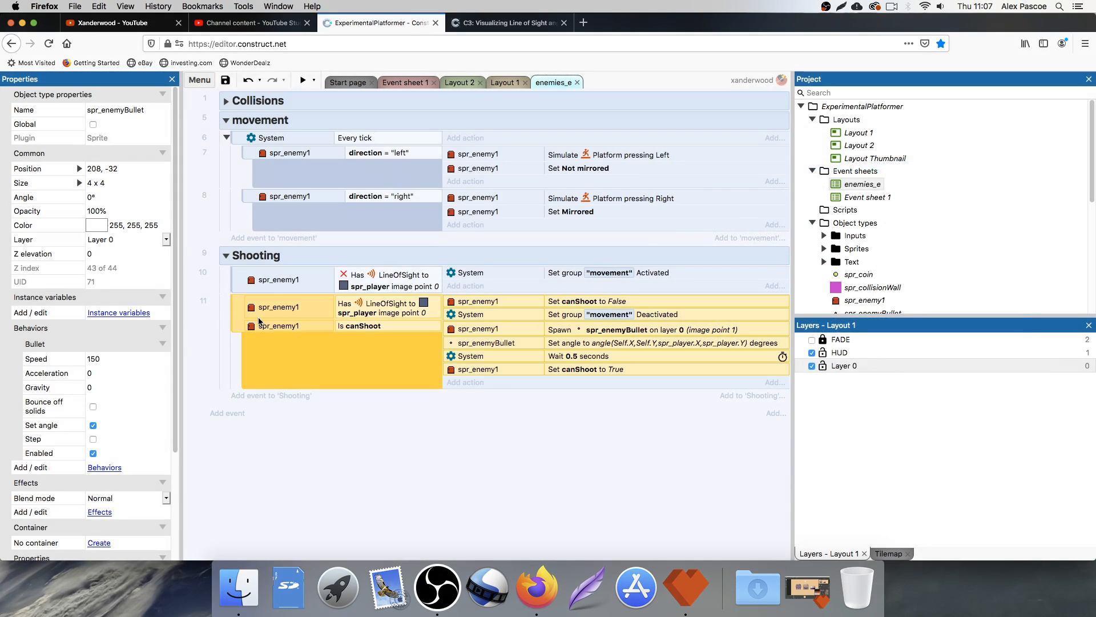
key("b")
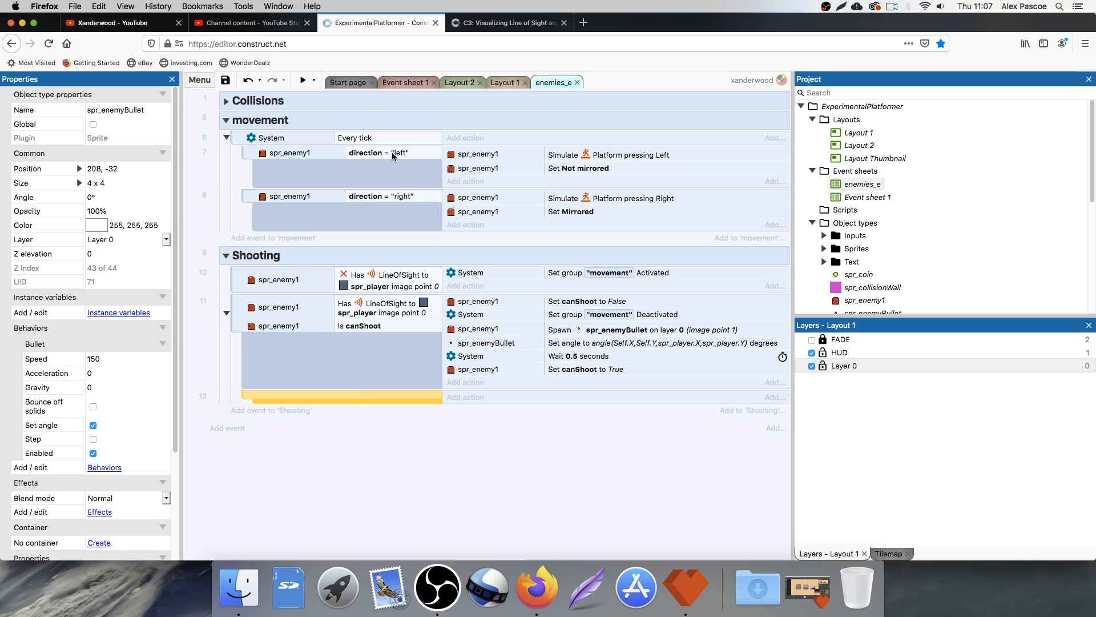
left_click(258, 153)
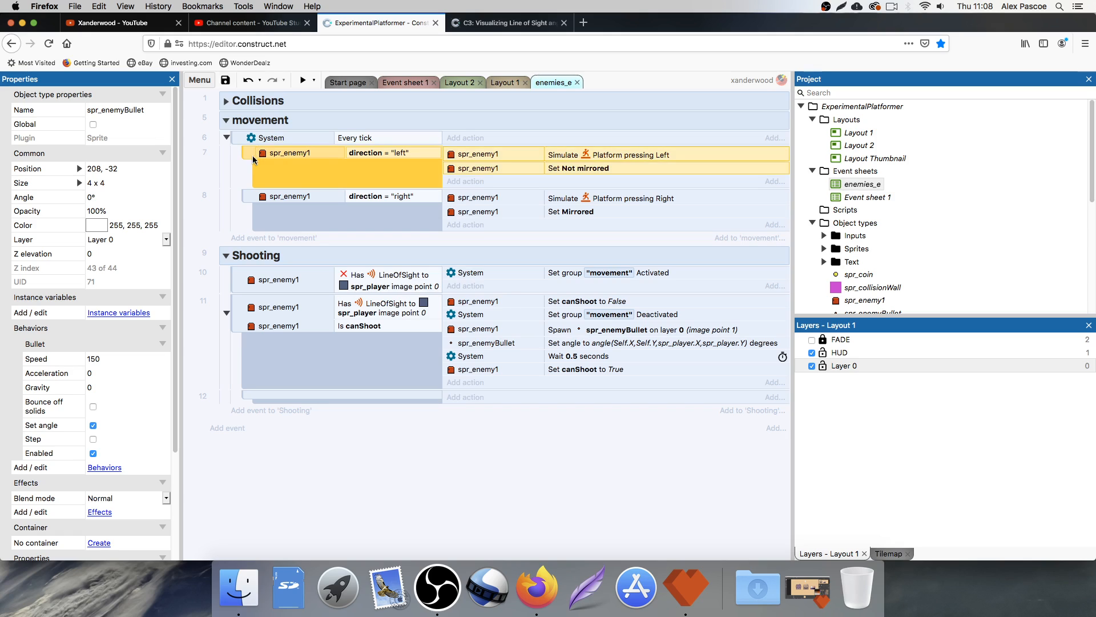
left_click_drag(253, 155, 309, 385, "ctrl")
left_click(322, 432)
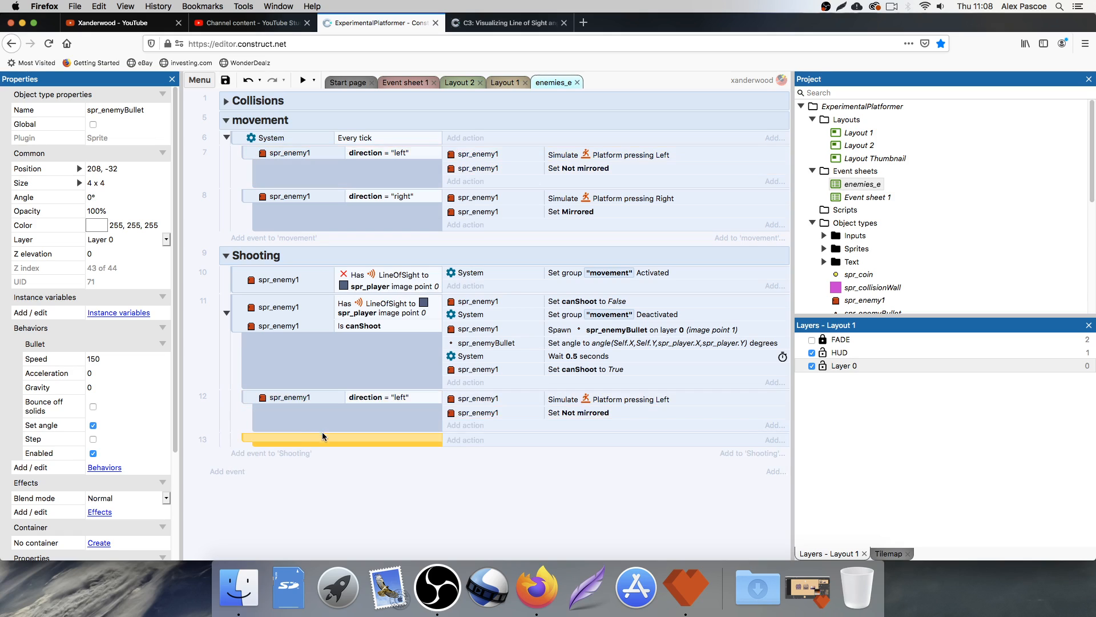
key("Delete")
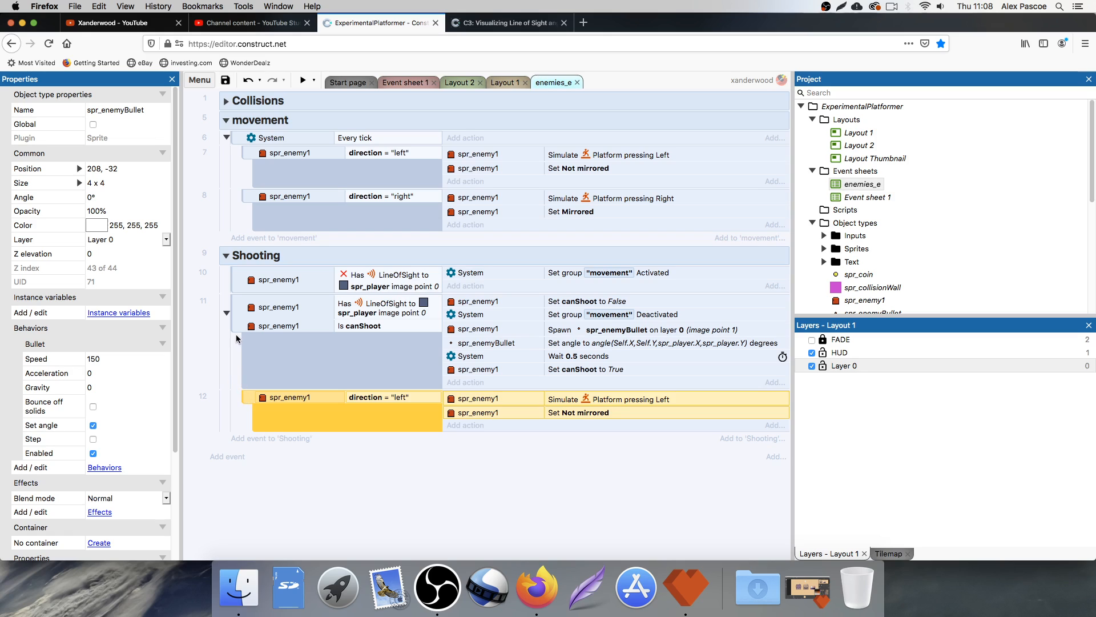
Step: Delete the copied direction = "left" sub-event under the canShoot event, including its Simulate Platform pressing Left and Set Not mirrored actions
left_click(233, 305, "ctrl")
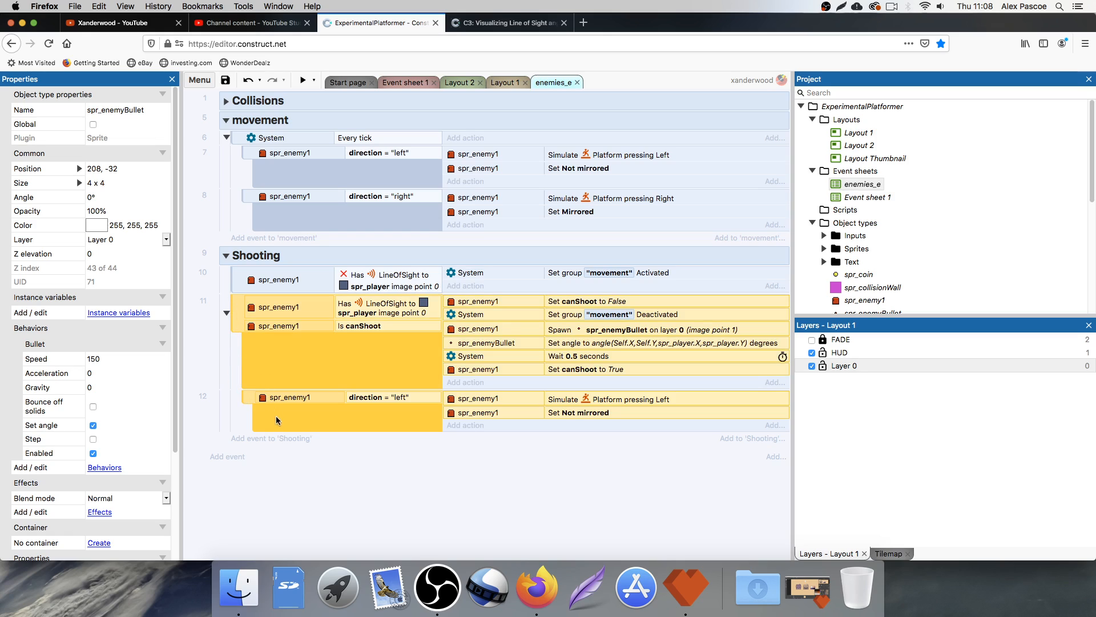
left_click(293, 455)
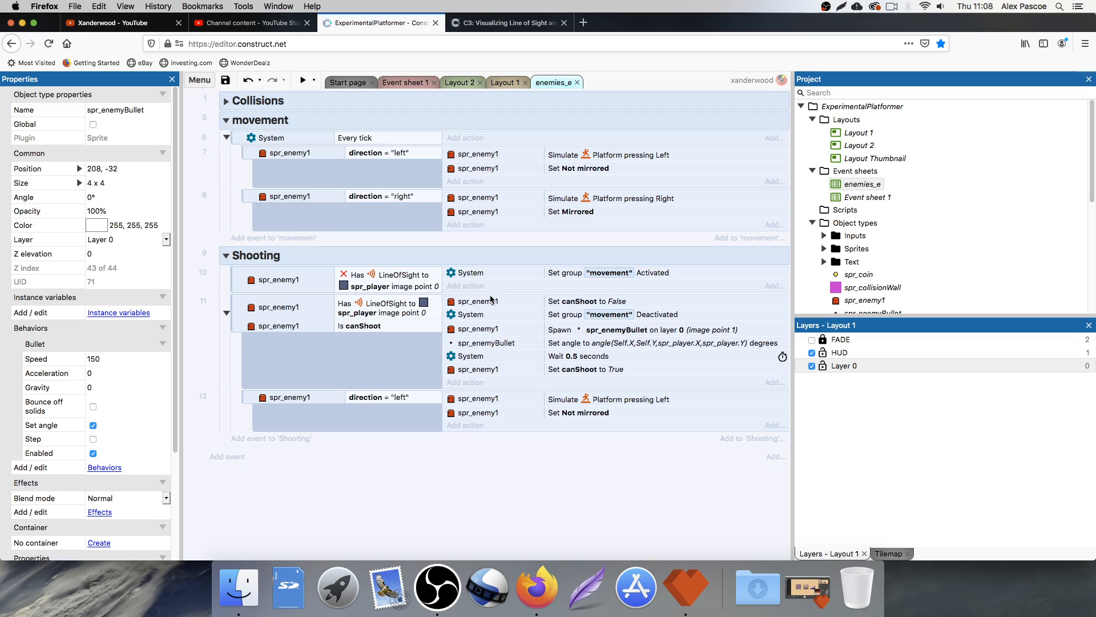
left_click(249, 401)
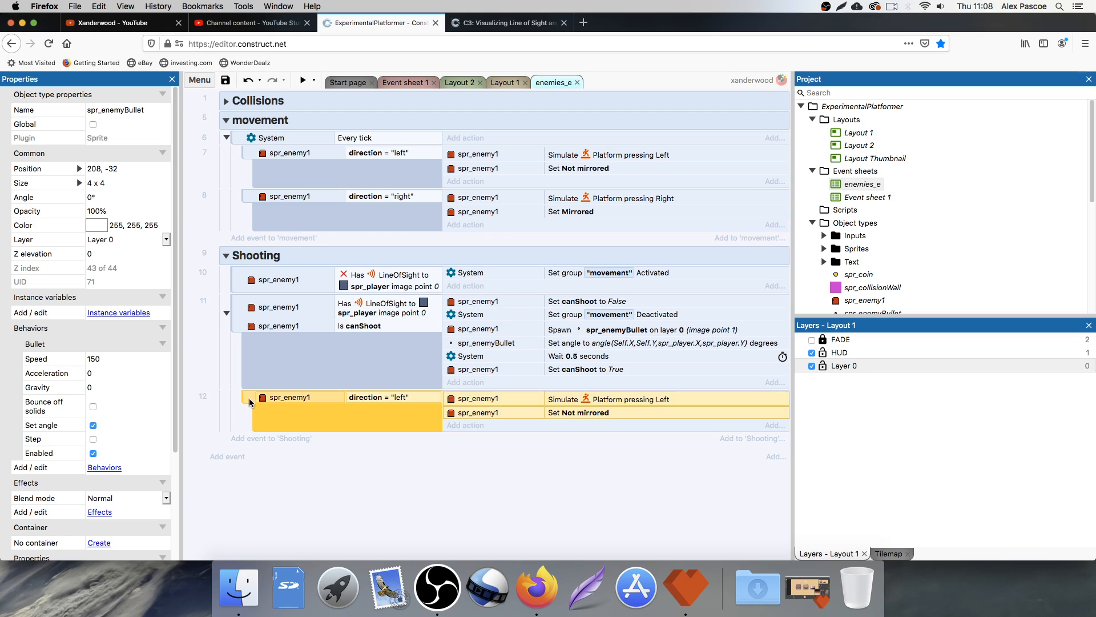
left_click(400, 397)
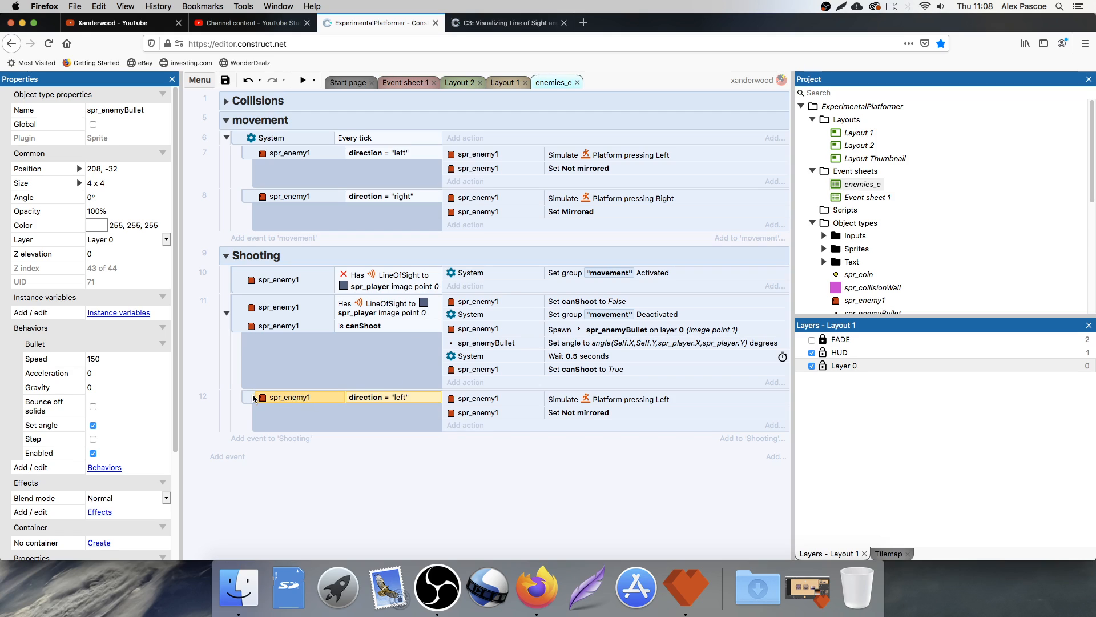
left_click(478, 414)
key("Delete")
key("Delete")
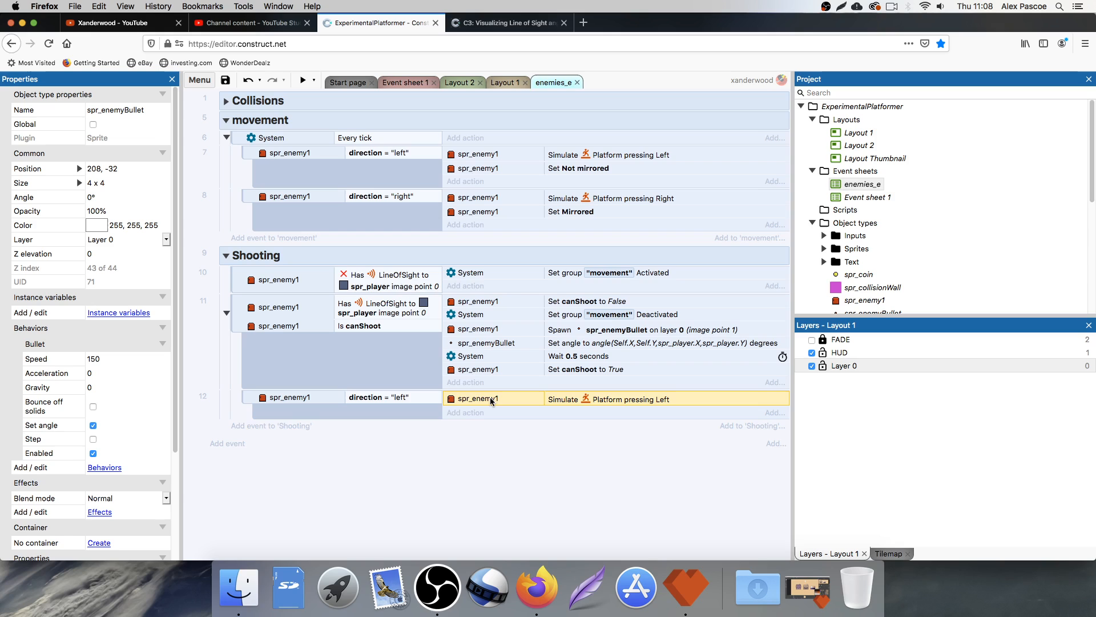
double_click(365, 398)
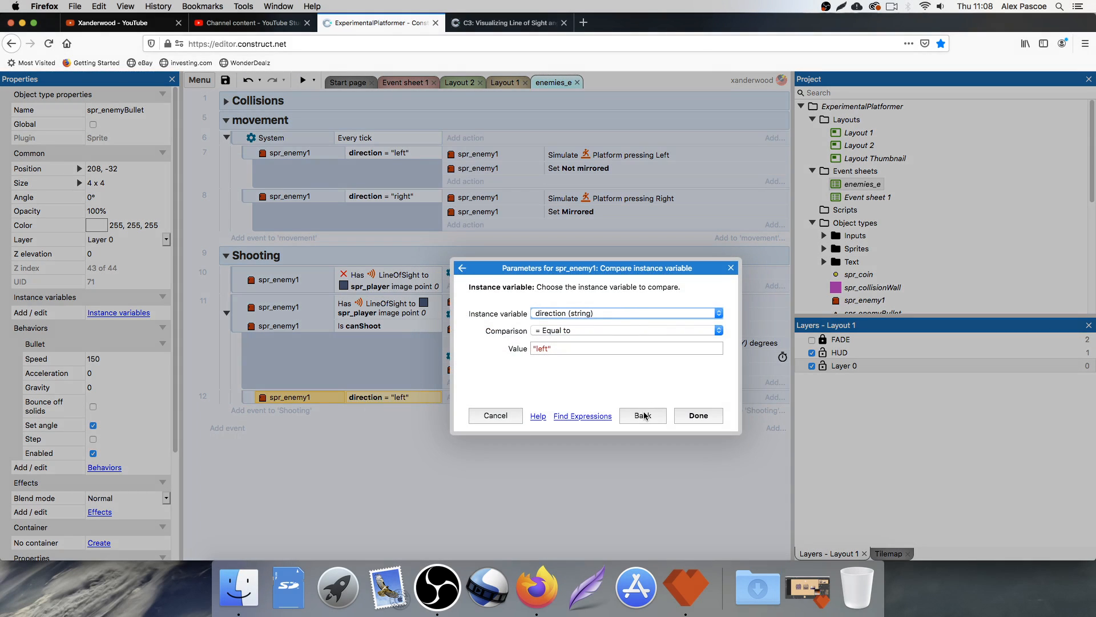
left_click(495, 415)
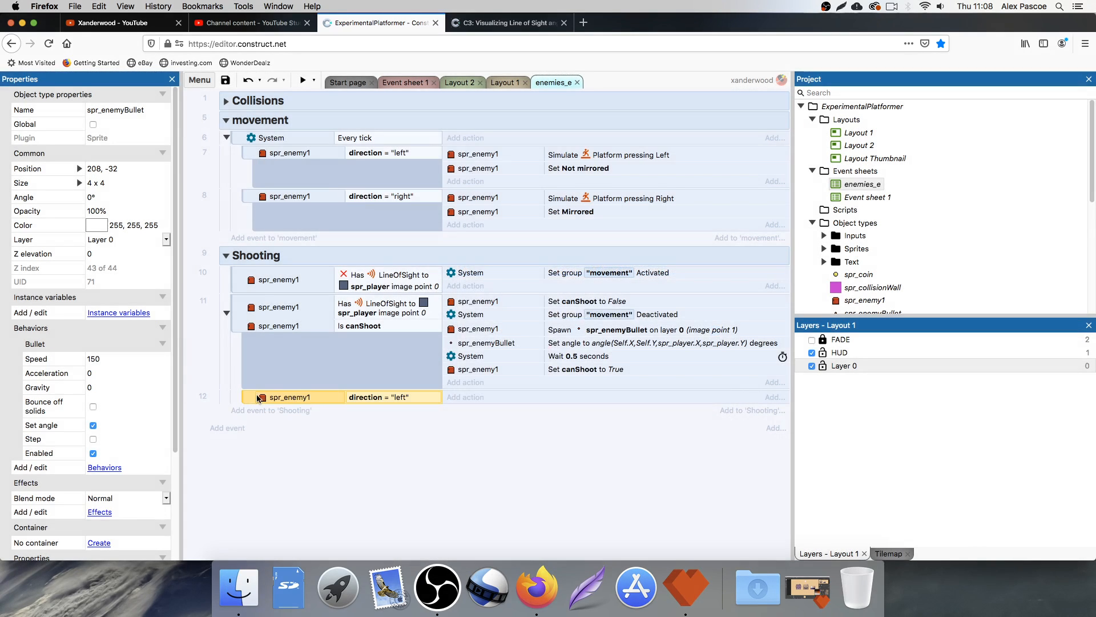
key("Delete")
Step: Add a blank sub-event under the canShoot event and choose spr_enemy1's Compare X as its condition
left_click(296, 358)
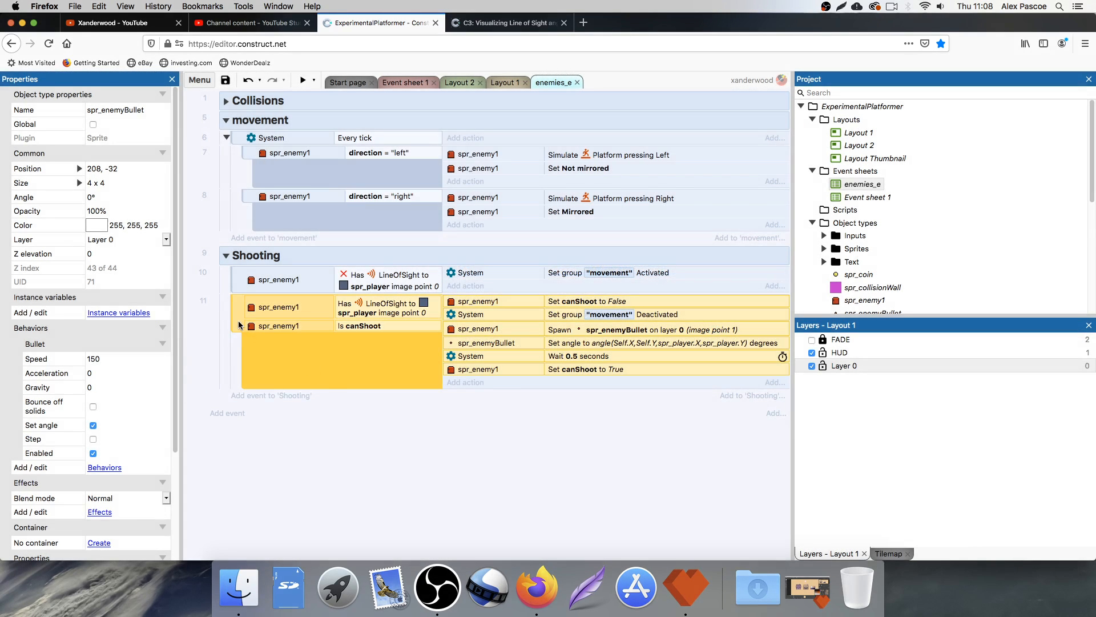
key("b")
double_click(352, 397)
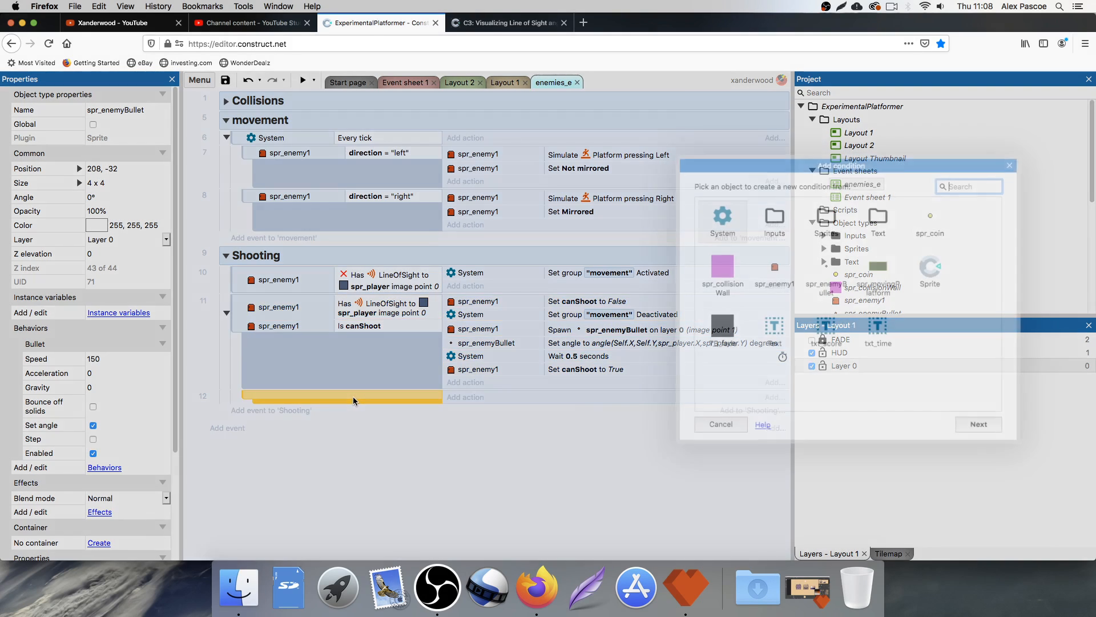
double_click(775, 273)
scroll(822, 311, "down", 3)
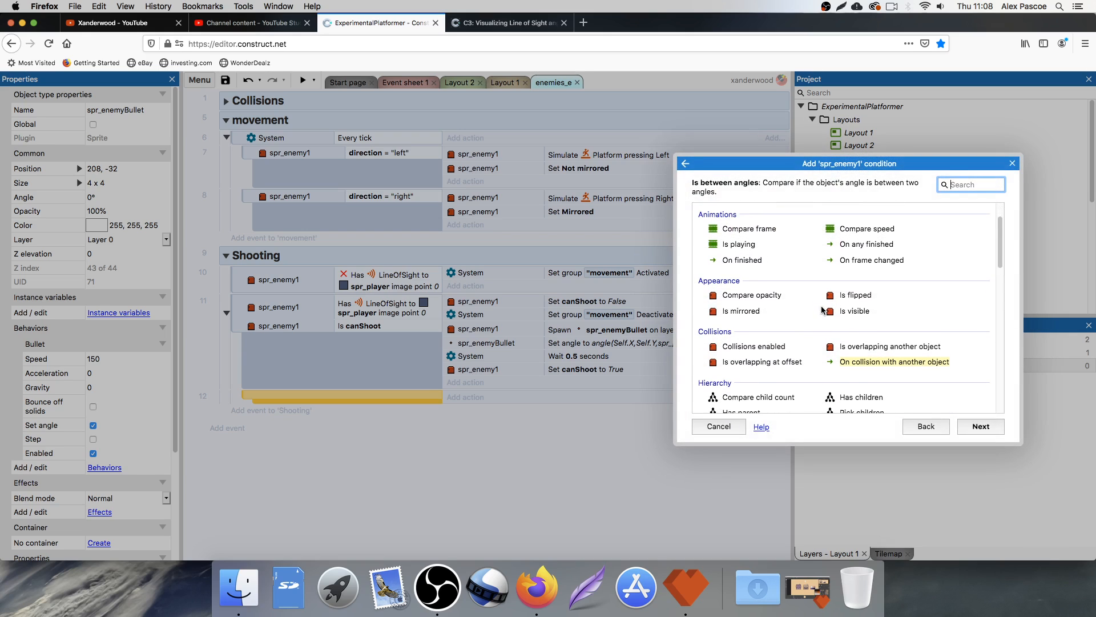
scroll(820, 307, "down", 5)
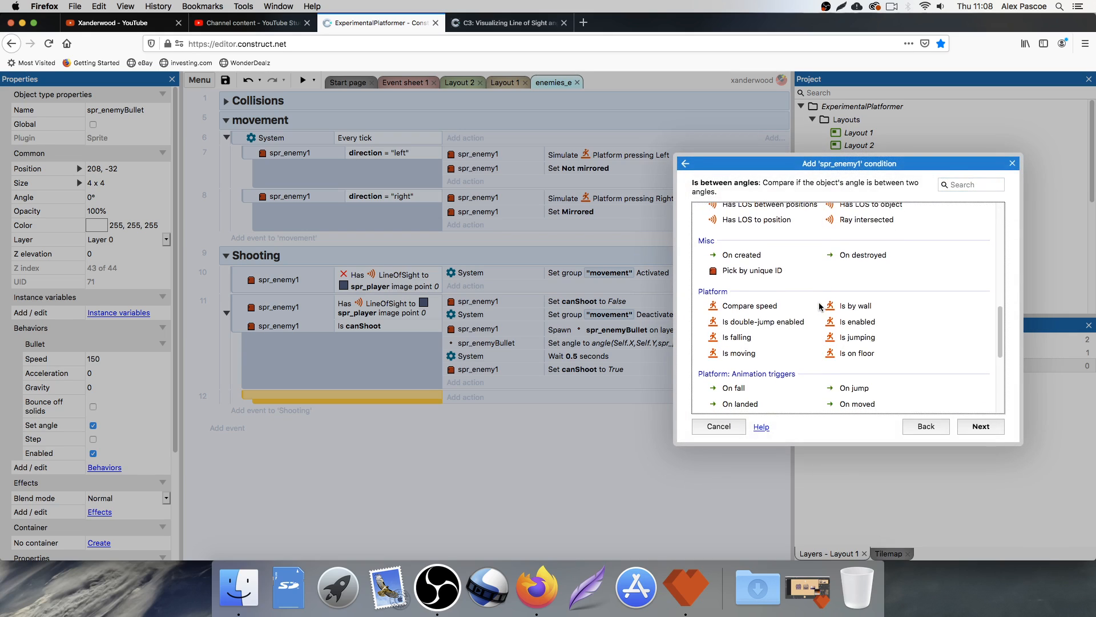
scroll(819, 307, "down", 1)
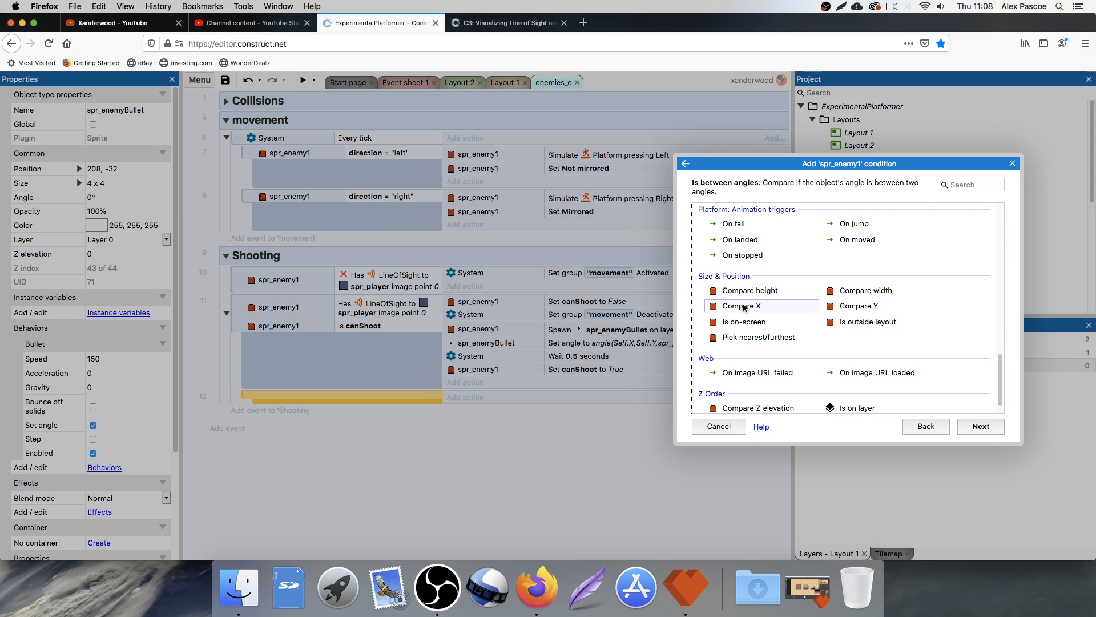
double_click(744, 307)
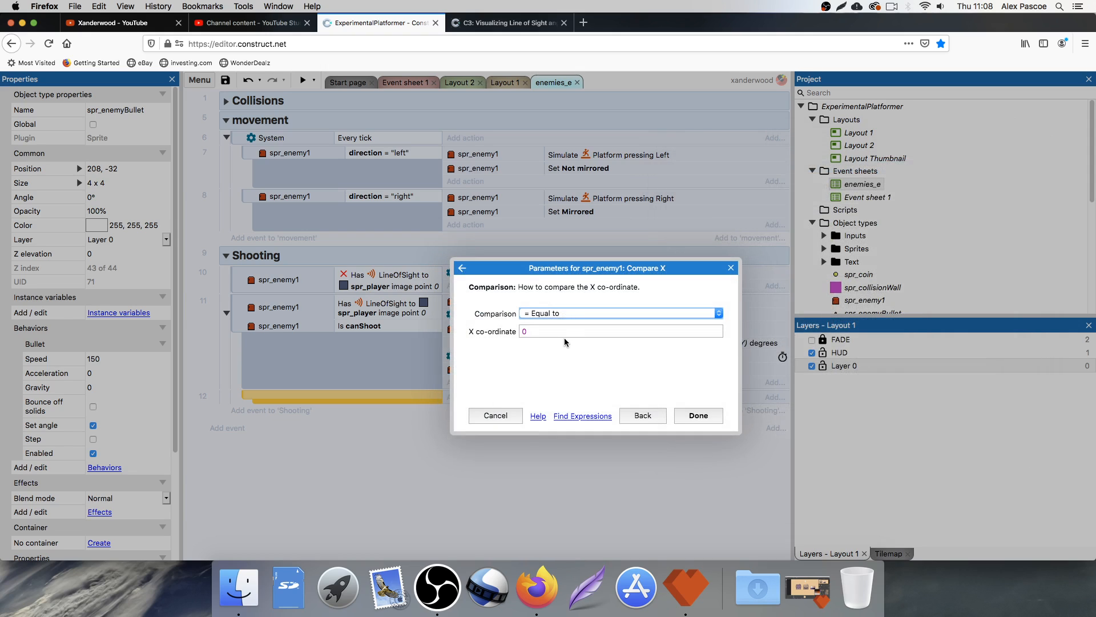
Step: Set the Compare X condition to Less or equal with spr_player.X as the X co-ordinate
left_click(550, 314)
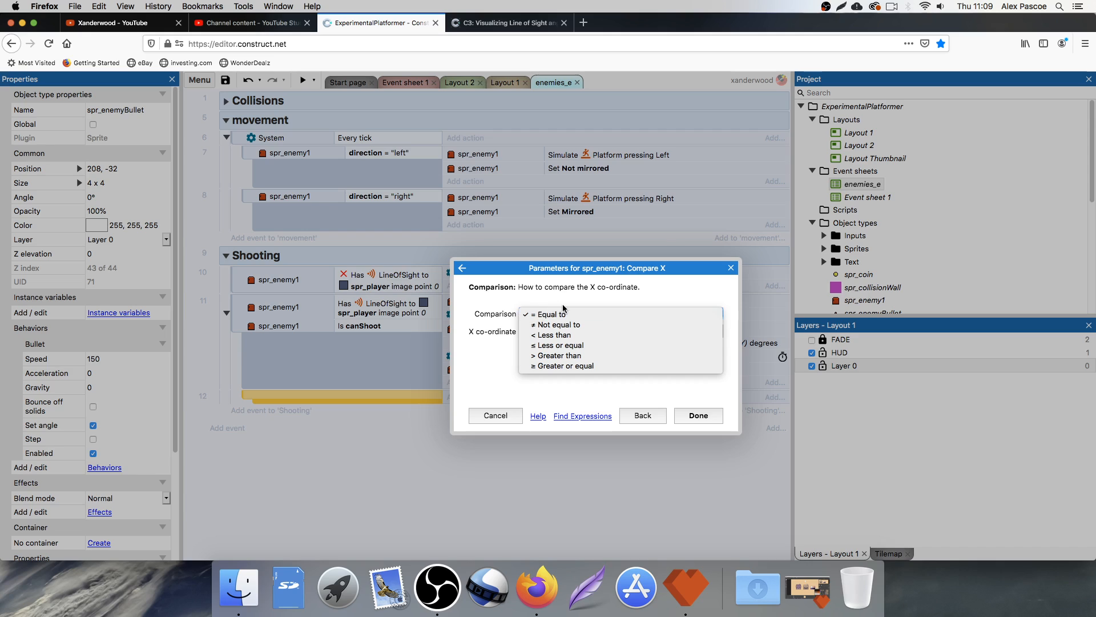
left_click(562, 346)
left_click(551, 331)
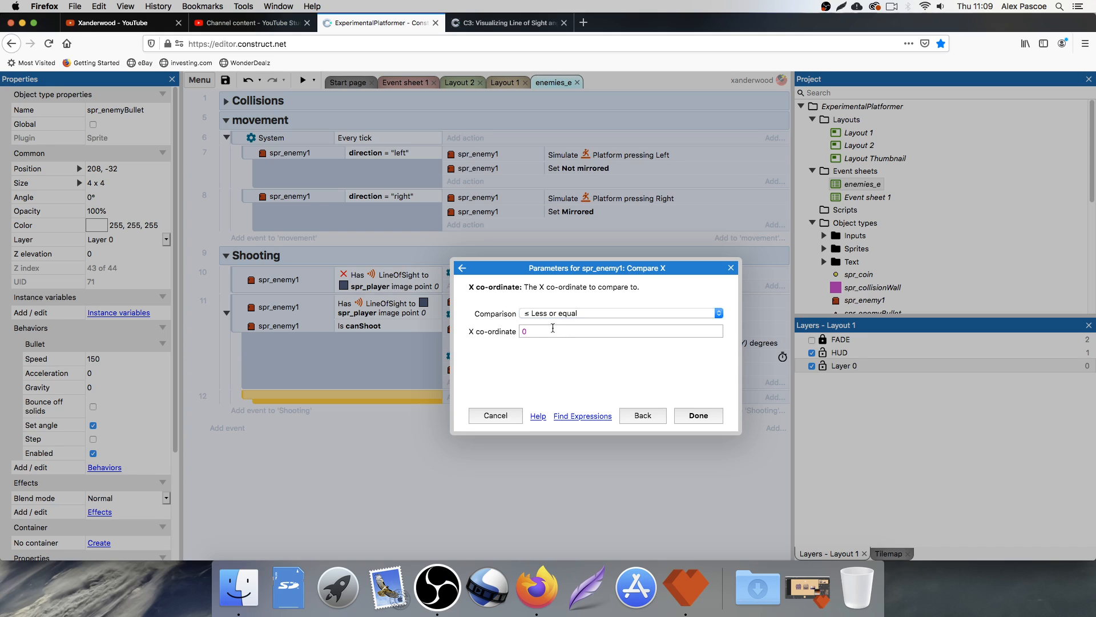
type("s")
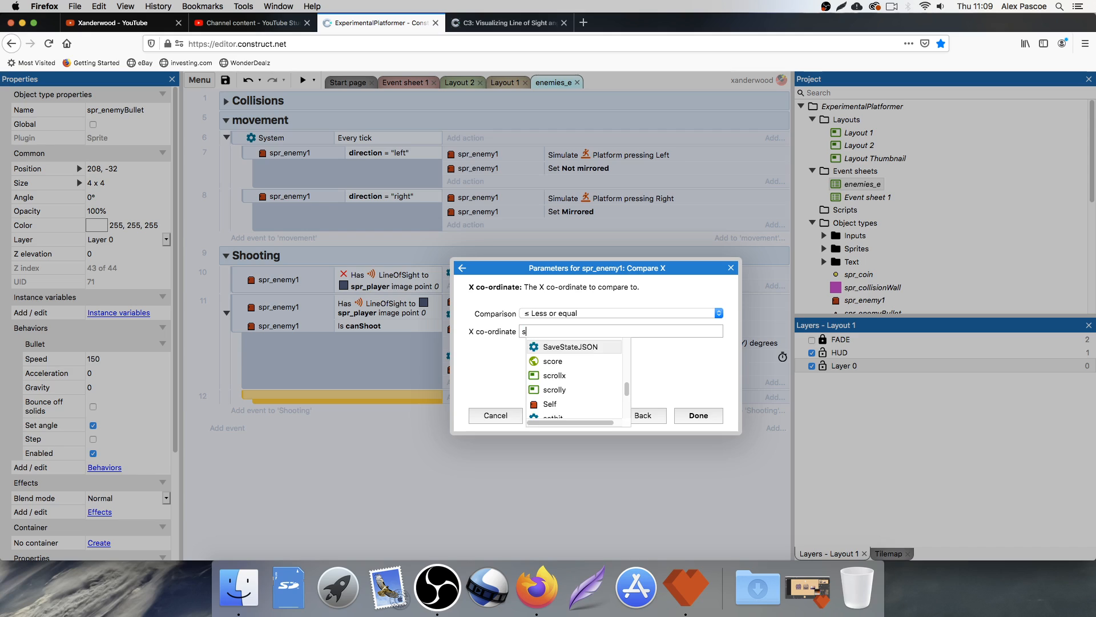
type("pr_player.X")
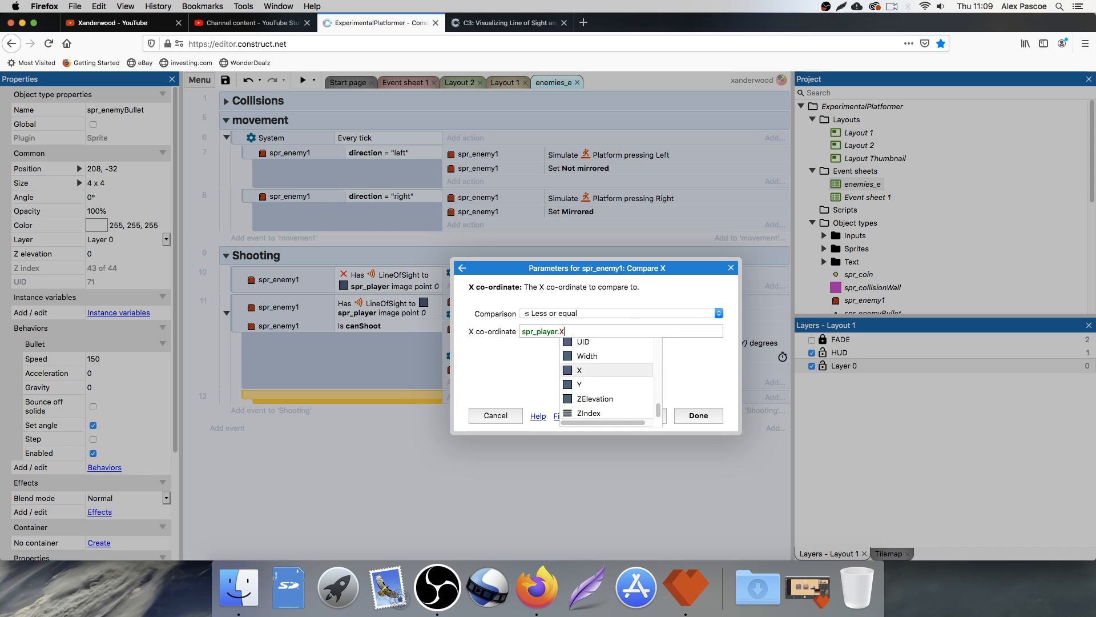
key("Return")
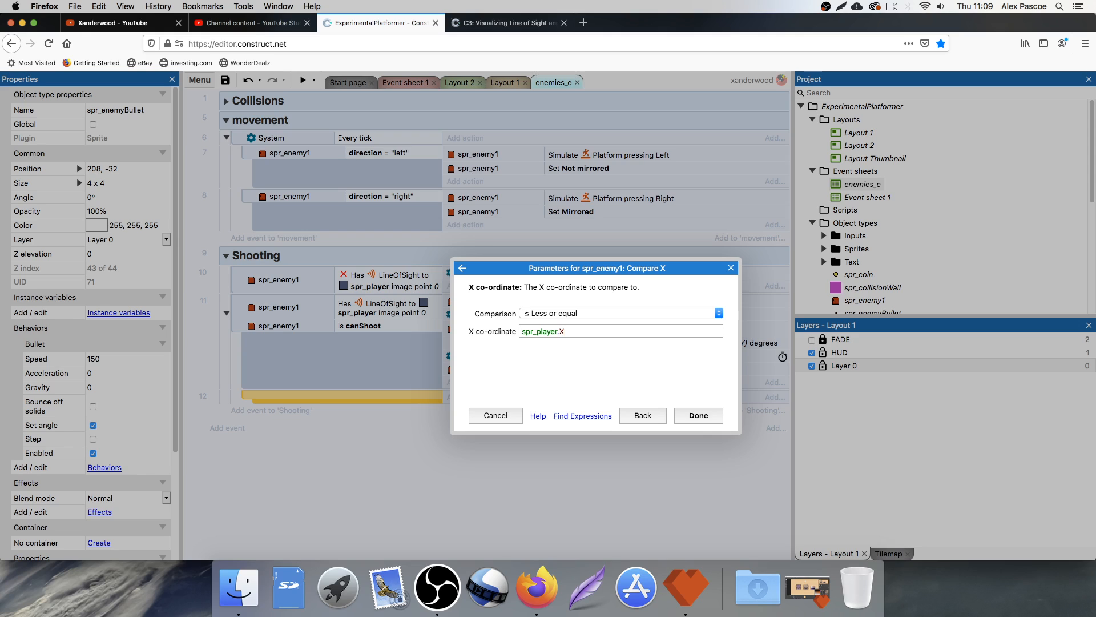
key("Return")
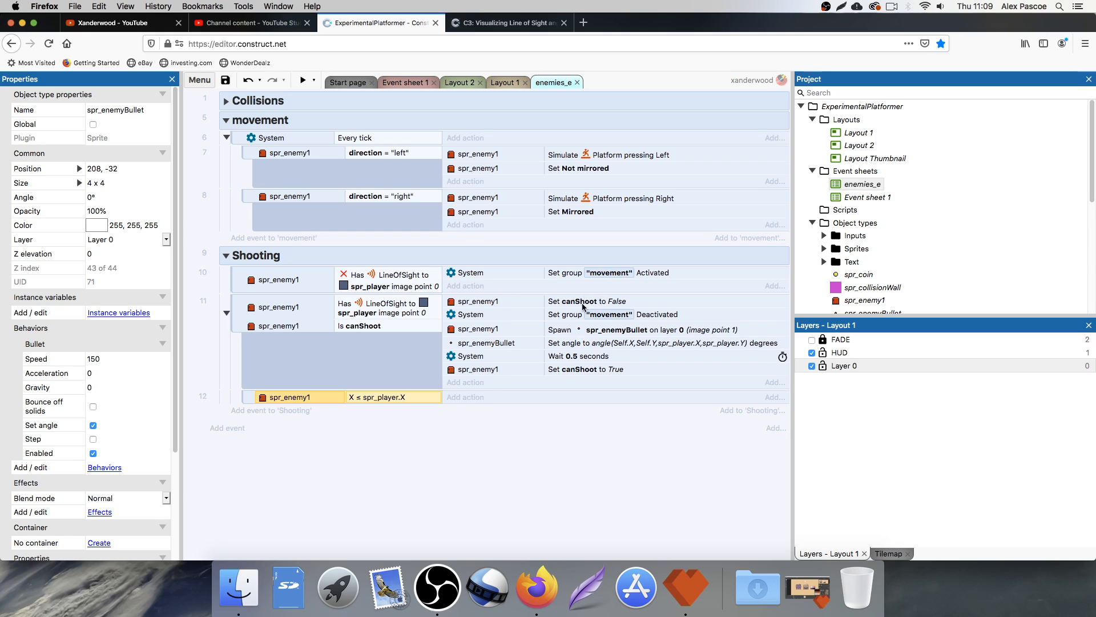
Step: Add a spr_enemy1 Set mirrored action with state Mirrored to the new X ≤ spr_player.X sub-event
left_click(465, 397)
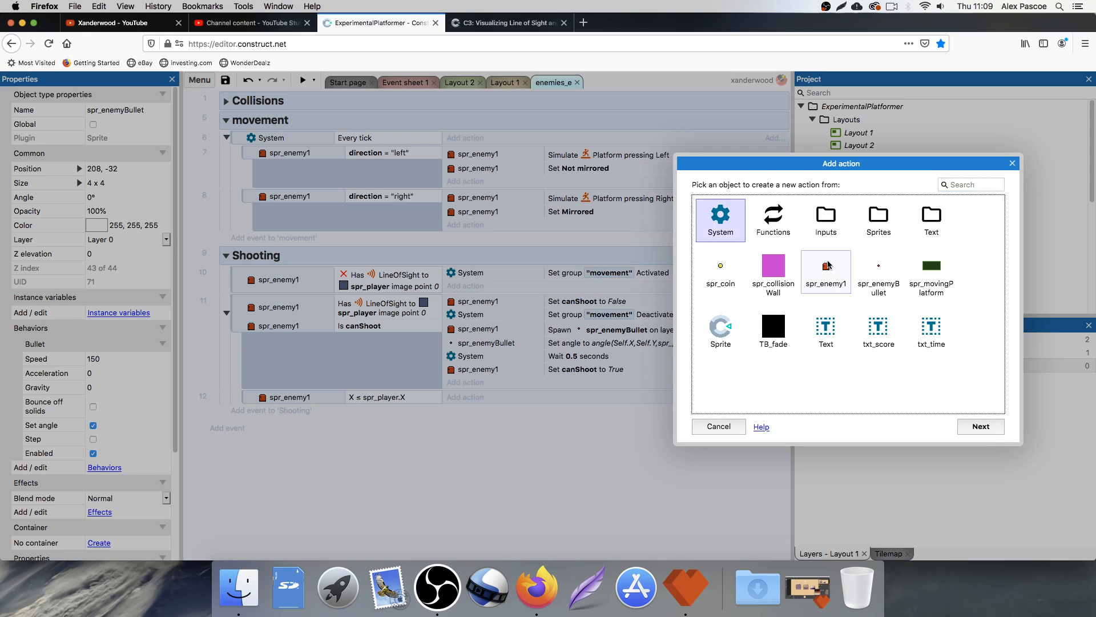
double_click(827, 264)
scroll(759, 307, "down", 5)
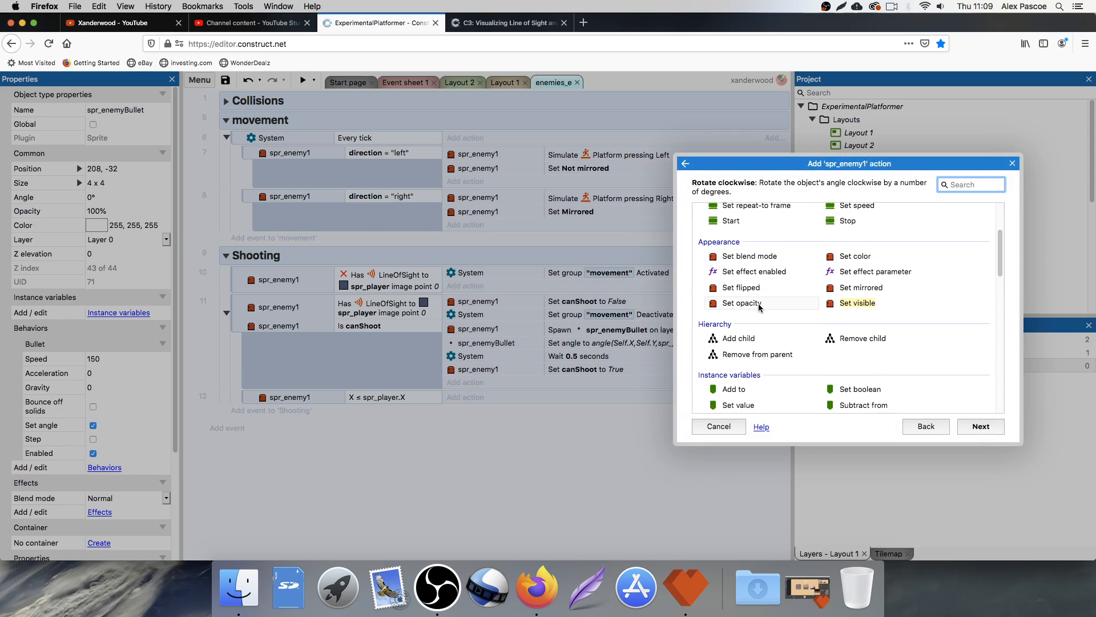
double_click(863, 269)
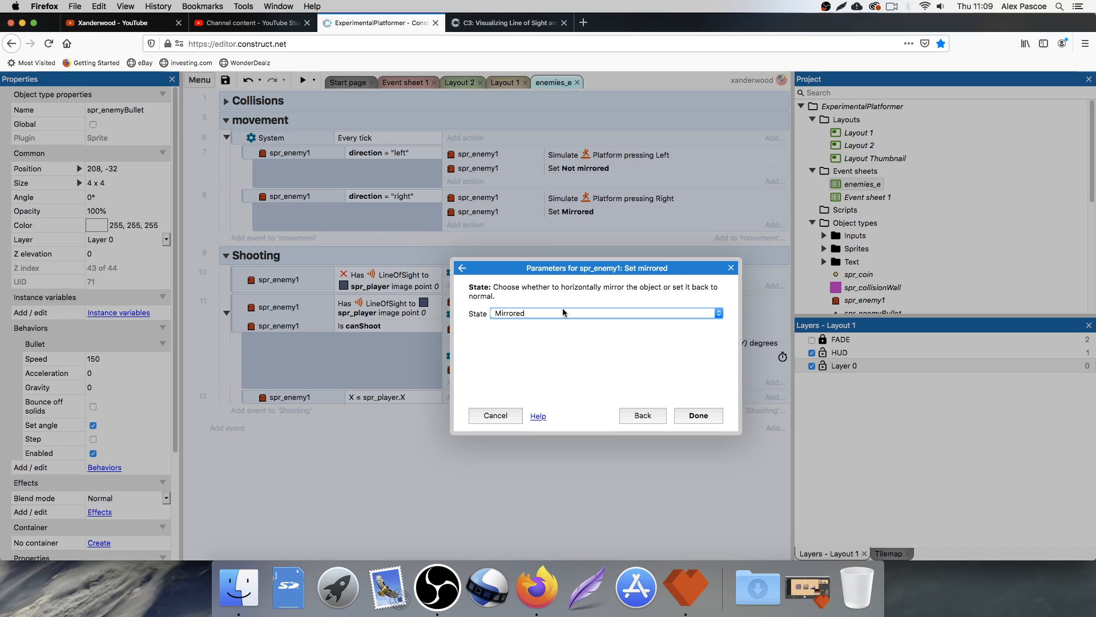
left_click(698, 415)
Step: Duplicate the X ≤ spr_player.X sub-event and change the copy's comparison to Greater than
left_click(249, 397)
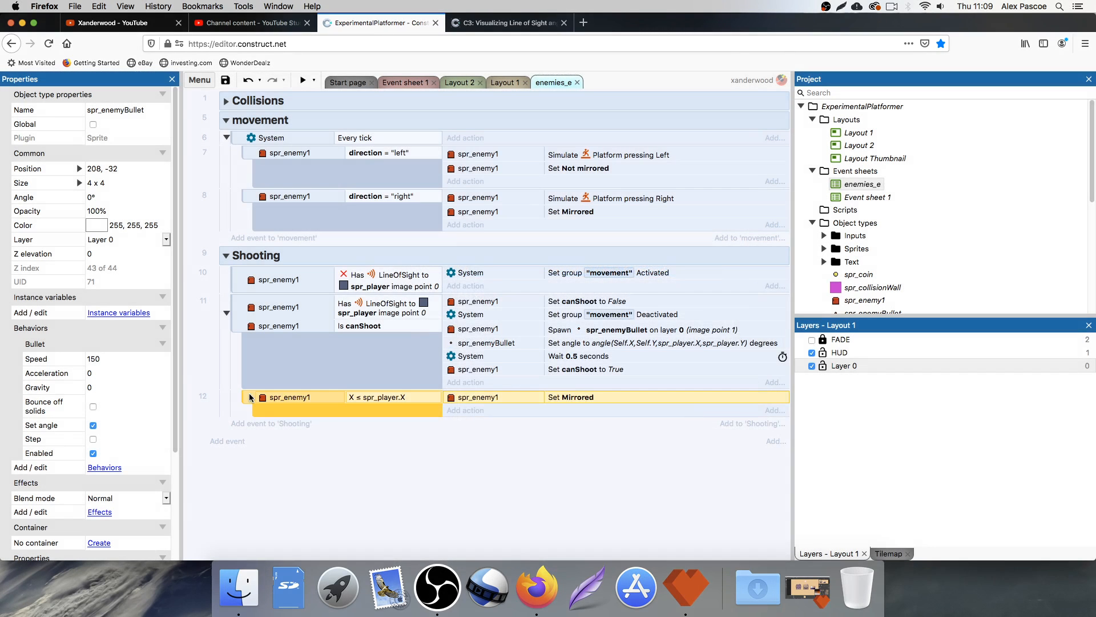
key("super+c")
key("super+v")
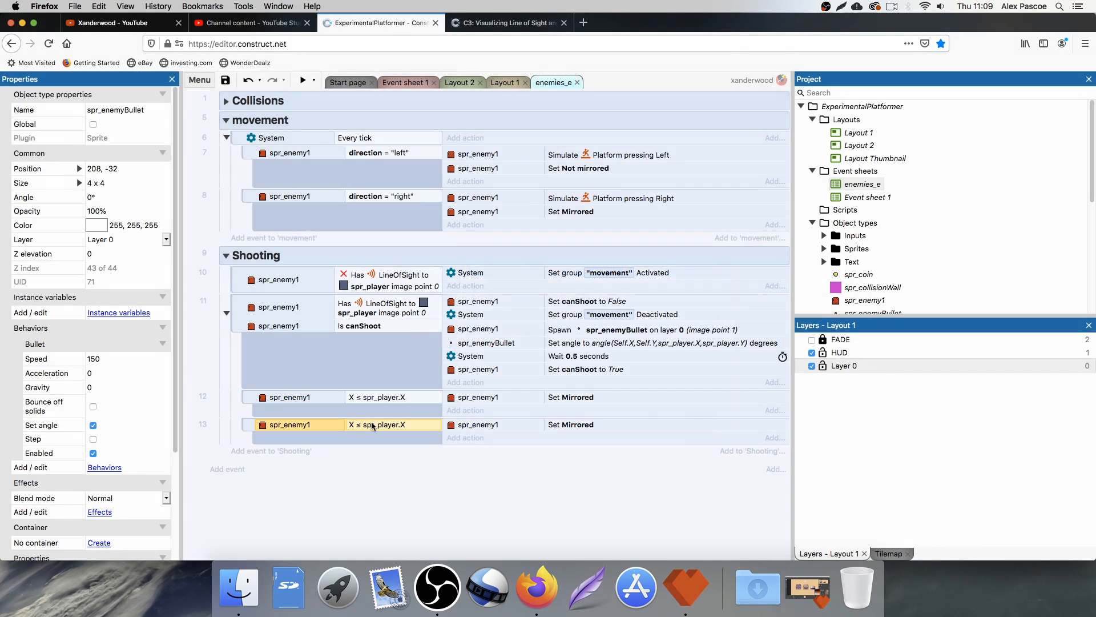
double_click(371, 423)
left_click(573, 315)
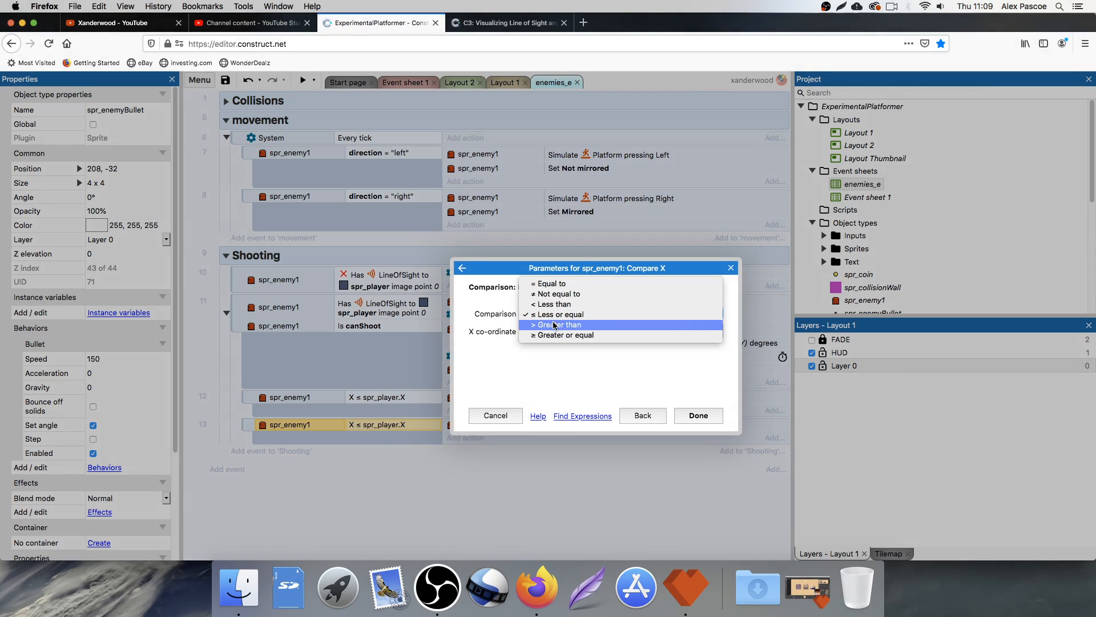
left_click(554, 325)
left_click(696, 418)
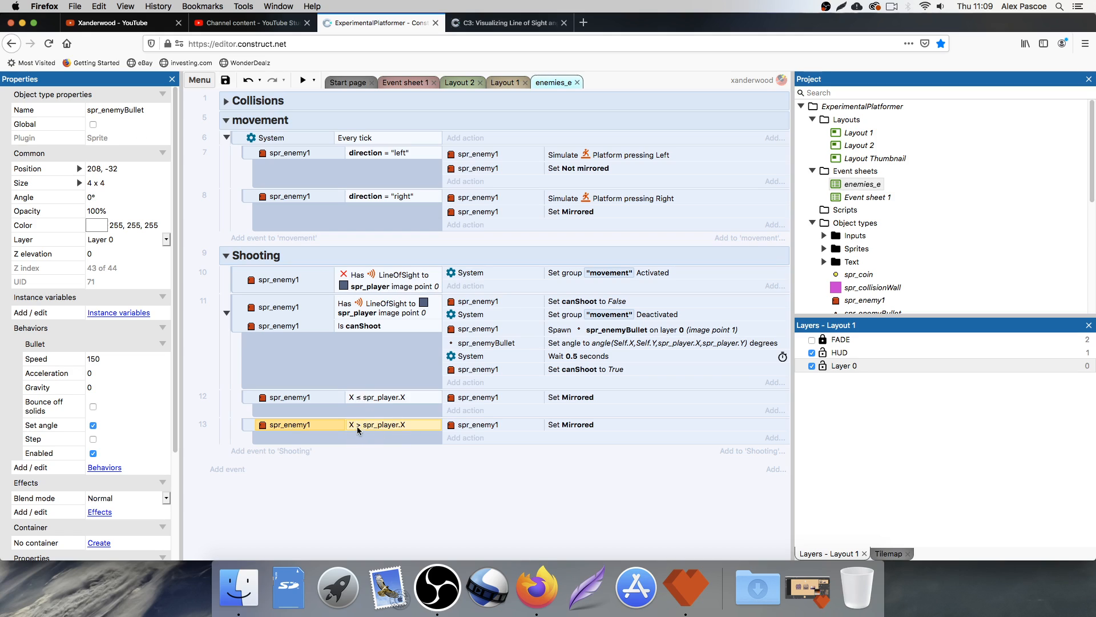
Step: Change the Set mirrored action in the X > spr_player.X sub-event to Not mirrored
double_click(564, 424)
left_click(624, 312)
left_click(581, 332)
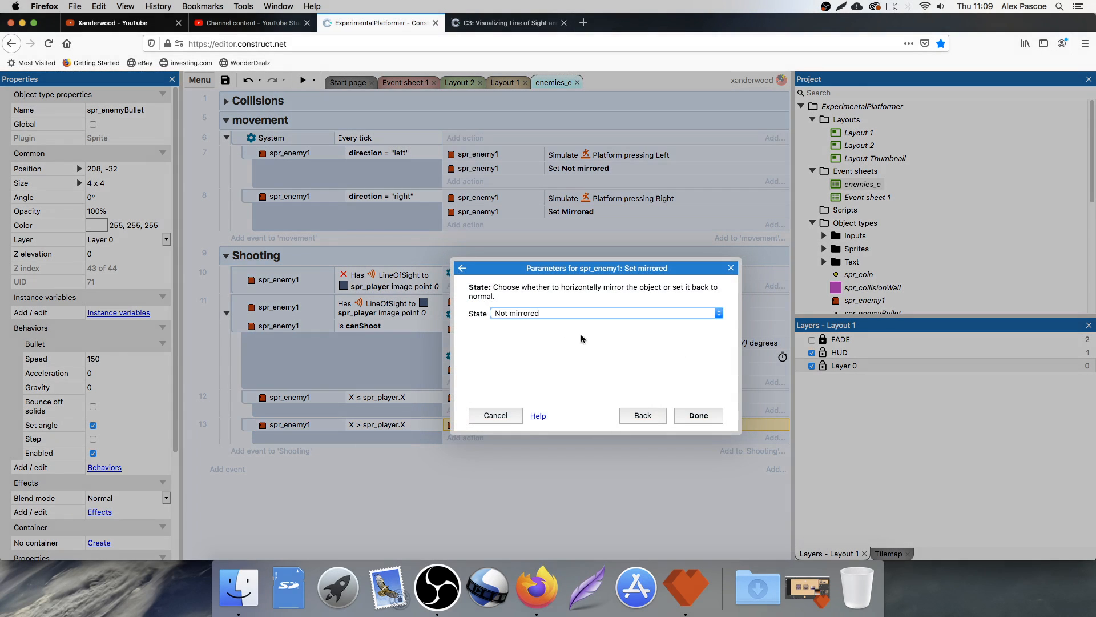
left_click(698, 415)
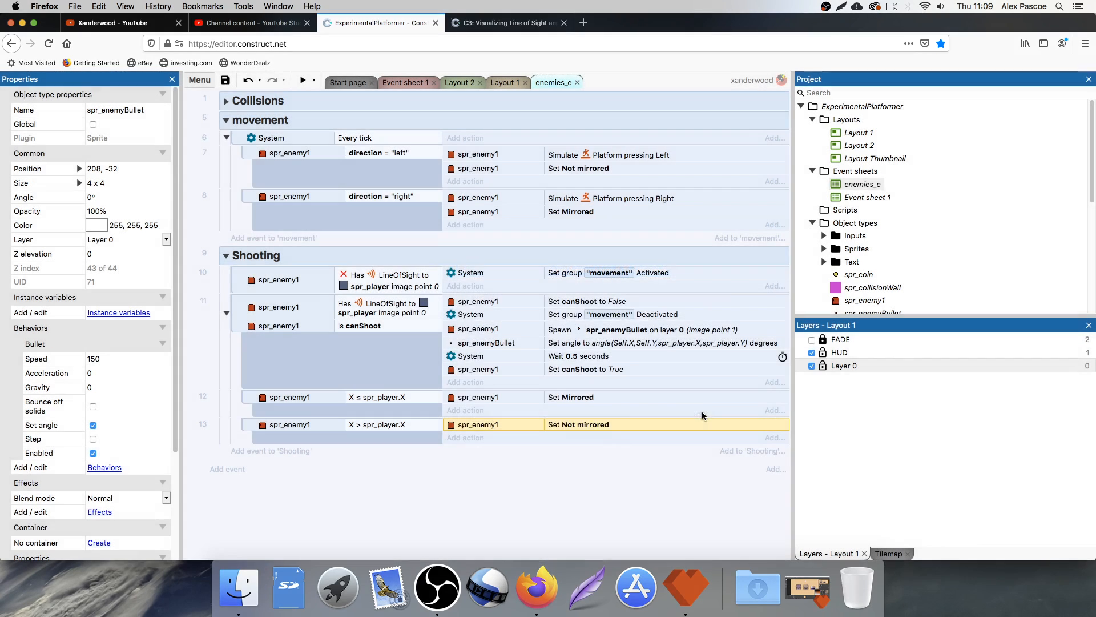
Step: Preview the game, move and jump the player to both sides of the enemy to test its facing, and close the preview
left_click(301, 81)
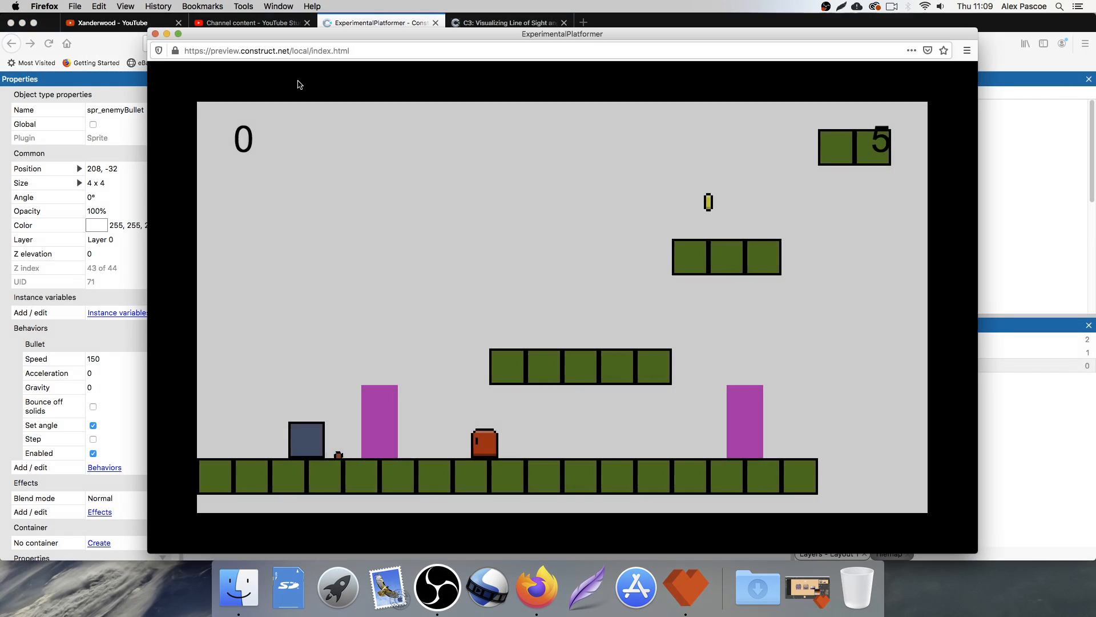
key("Right")
key("Up")
key("Left")
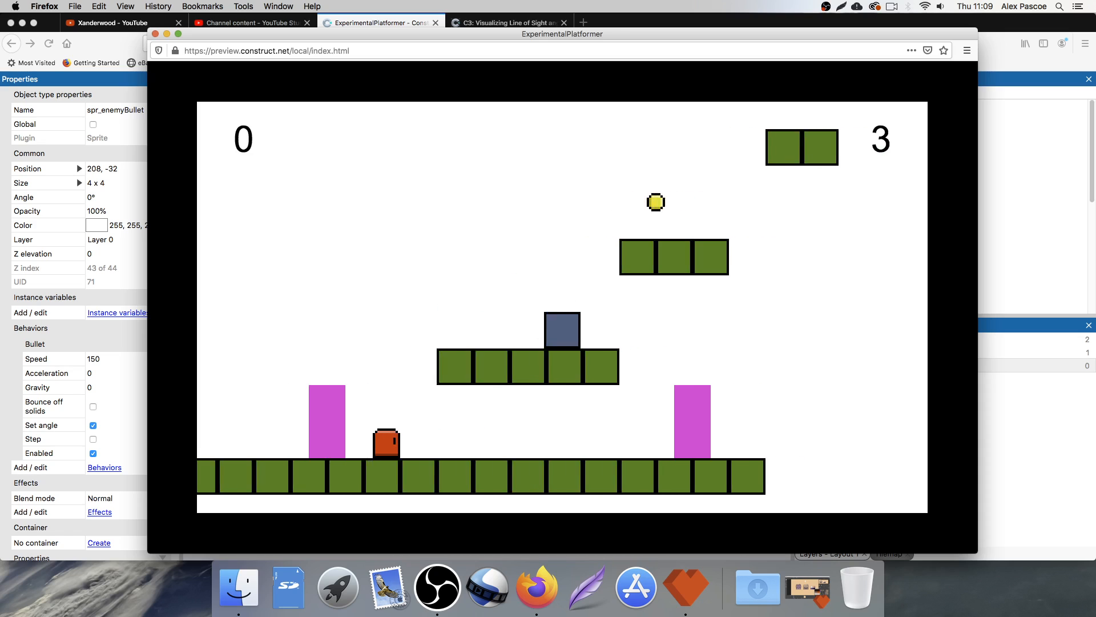
key("Right")
key("Up")
key("Left")
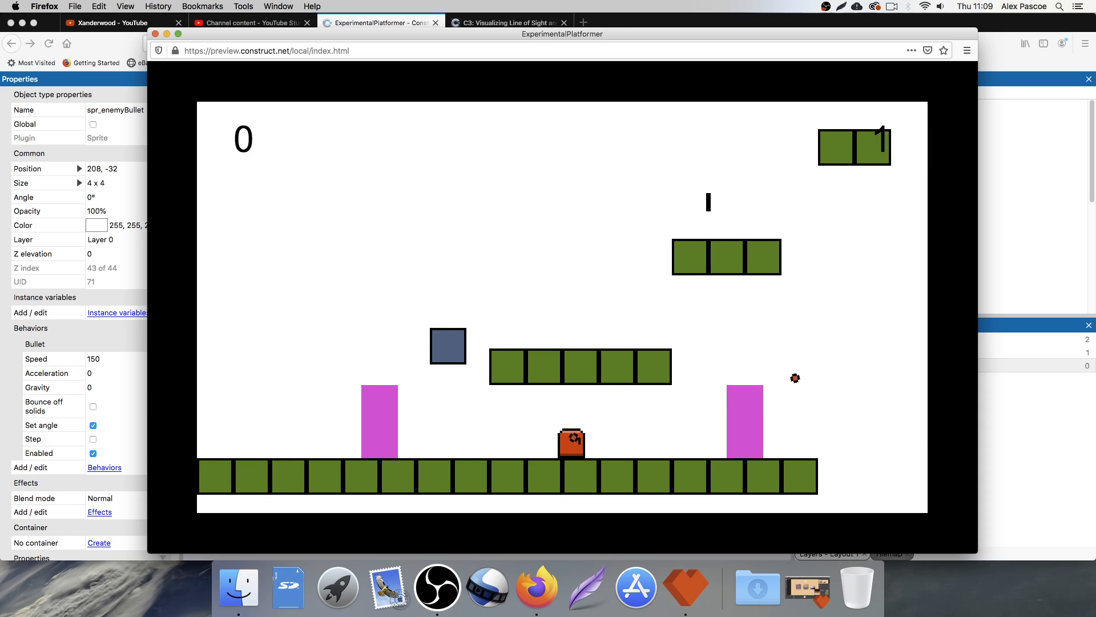
key("Right")
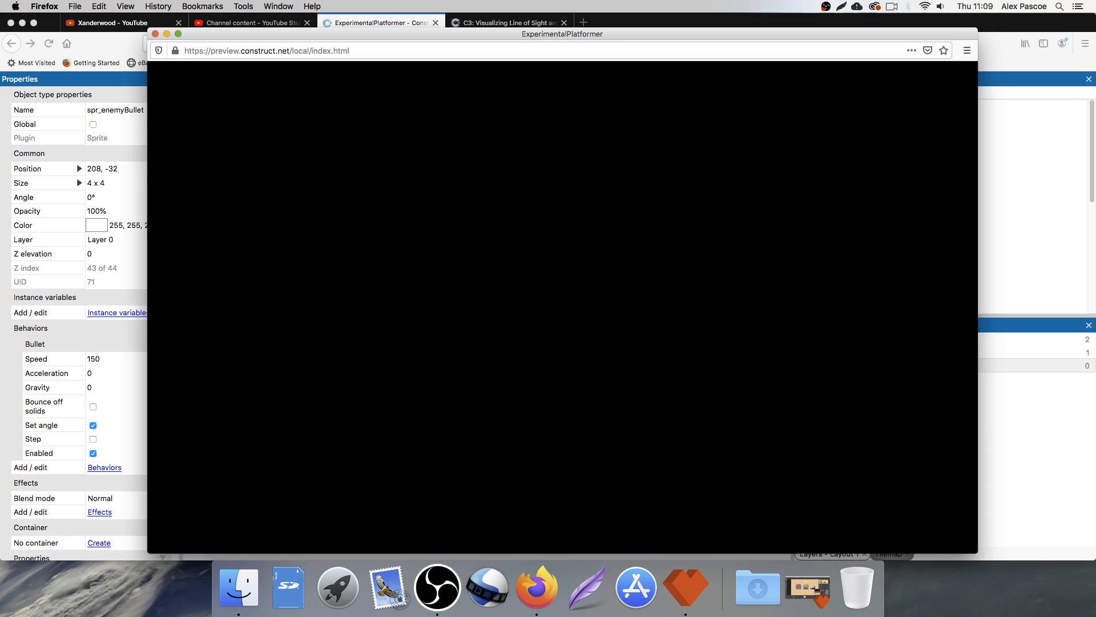
key("Right")
key("Up")
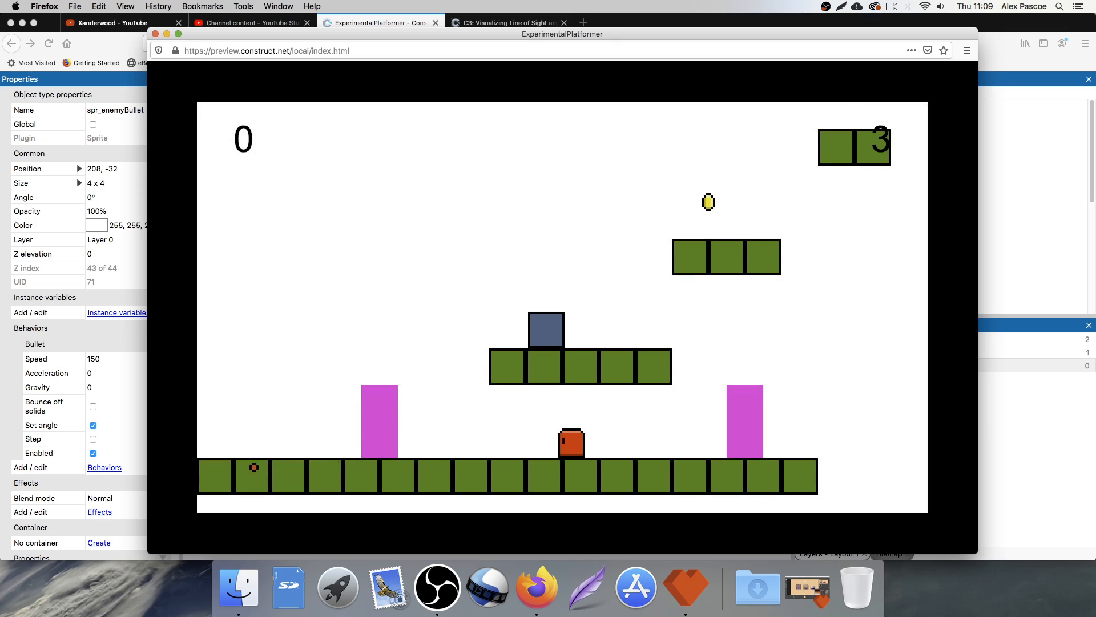
key("Left")
key("Right")
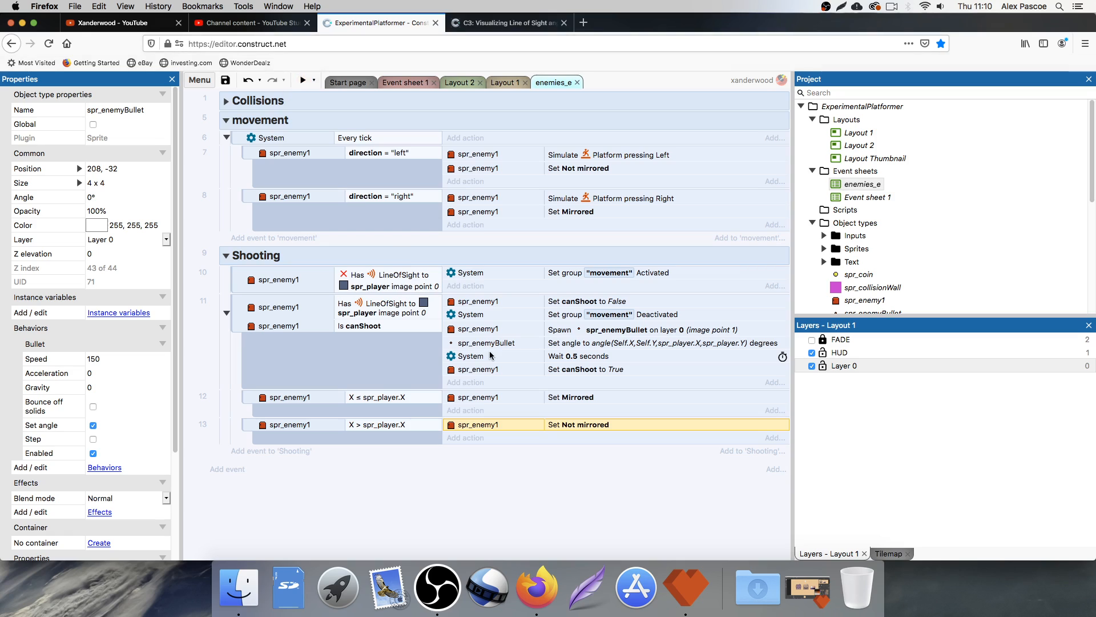
Step: Duplicate the "movement" Deactivated action in the line-of-sight event and change the copy's group name to "Collisions"
left_click(494, 461)
left_click(472, 318)
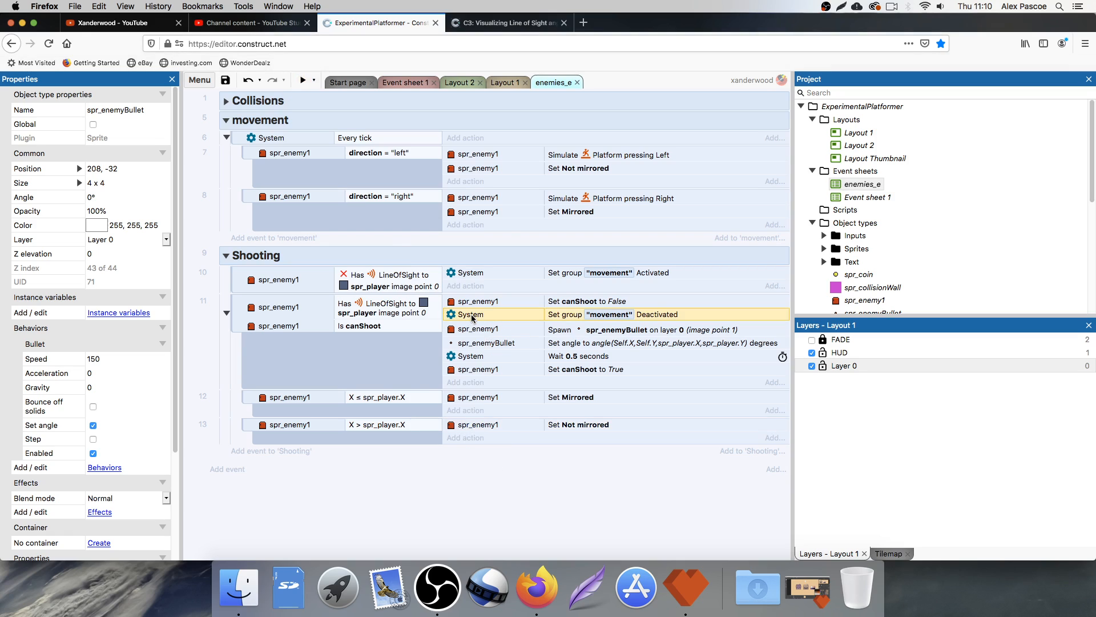
key("super+c")
key("super+v")
double_click(605, 329)
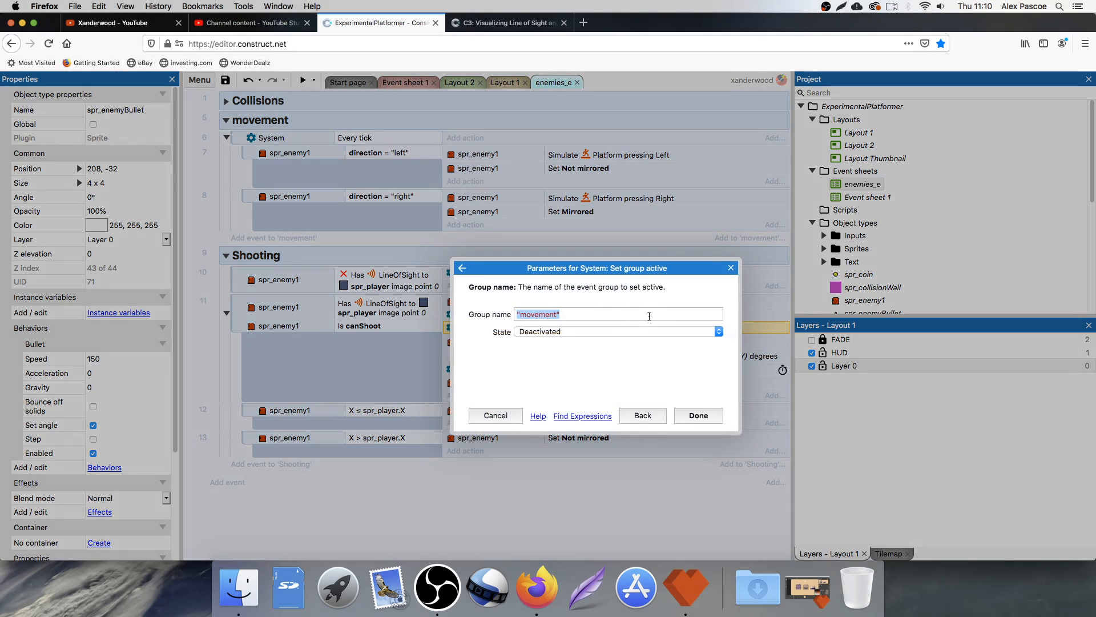
left_click_drag(565, 315, 521, 314)
key("BackSpace")
double_click(565, 343)
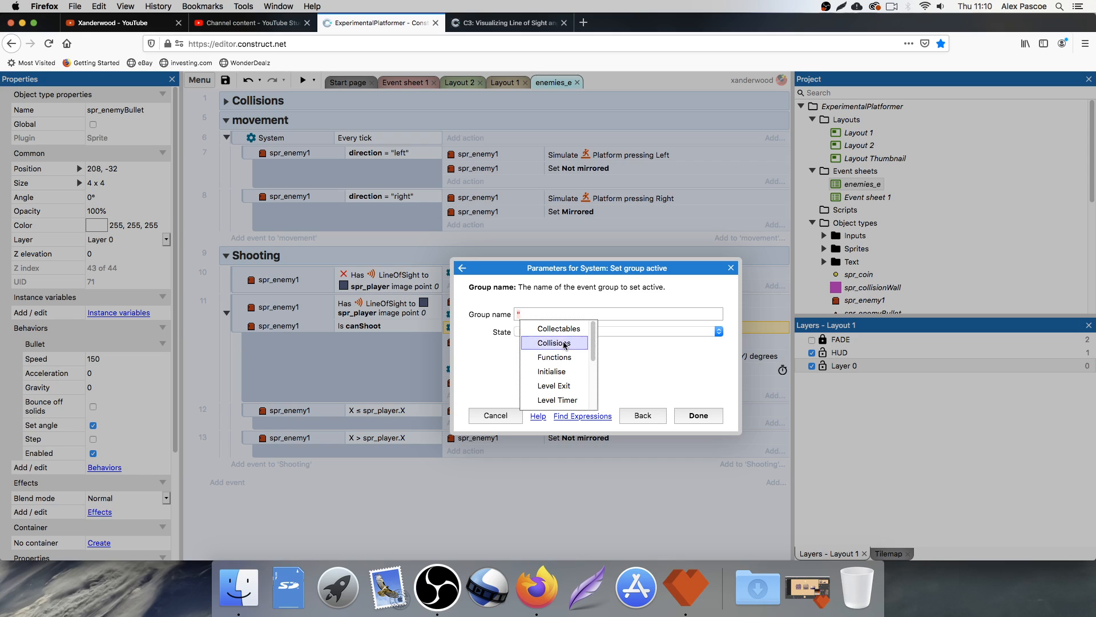
left_click(697, 416)
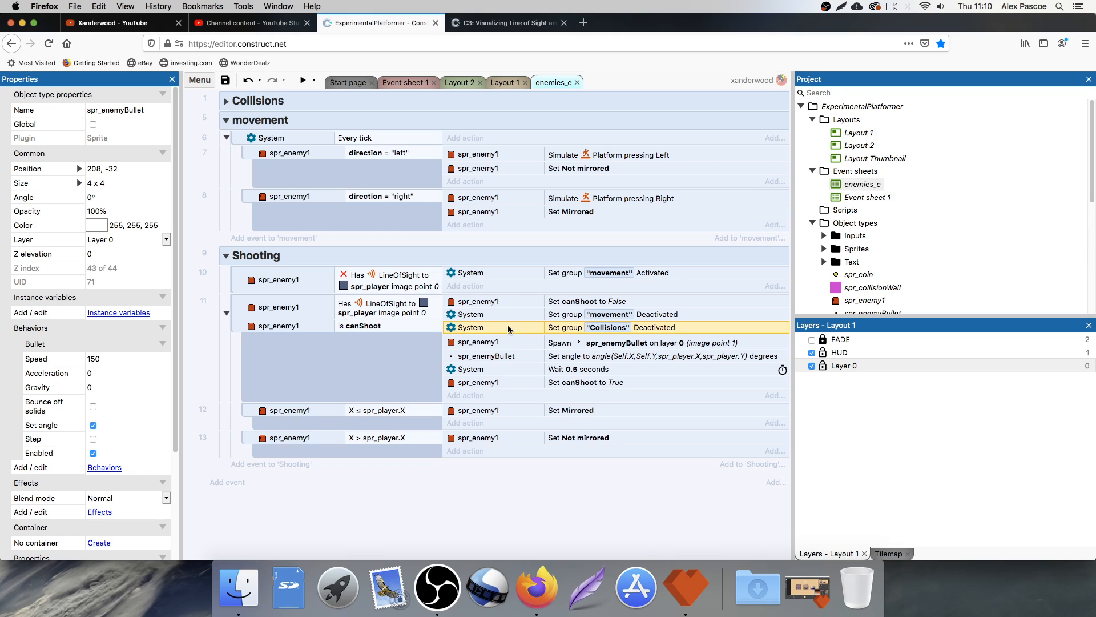
Step: Copy the "Collisions" group action into the event without line of sight and set its state to Activated
left_click_drag(508, 324, 514, 287)
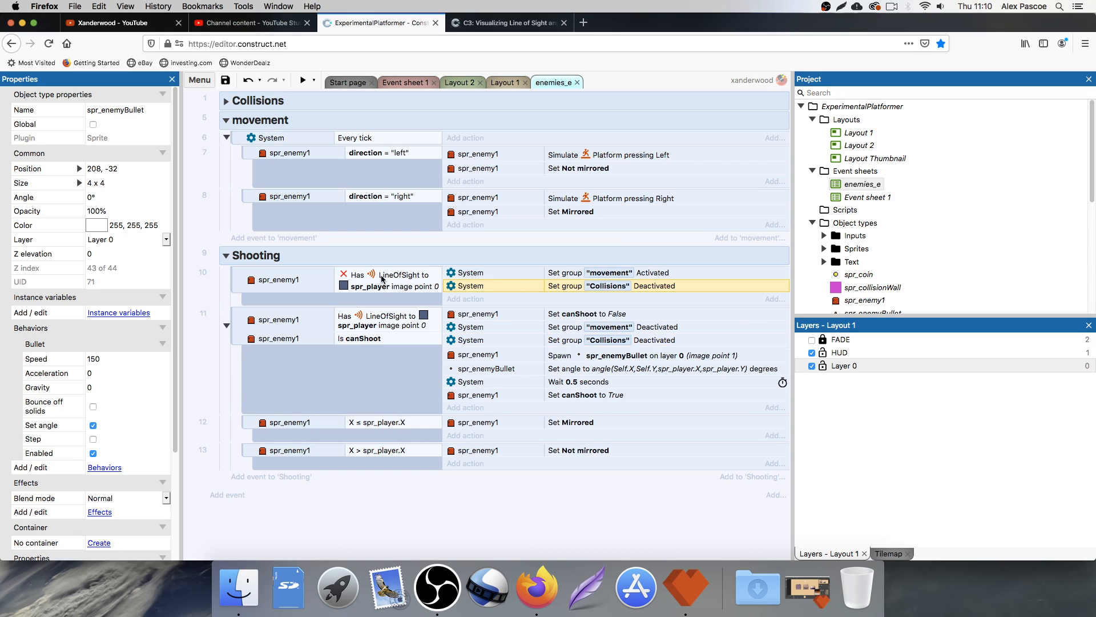
double_click(566, 287)
left_click(565, 331)
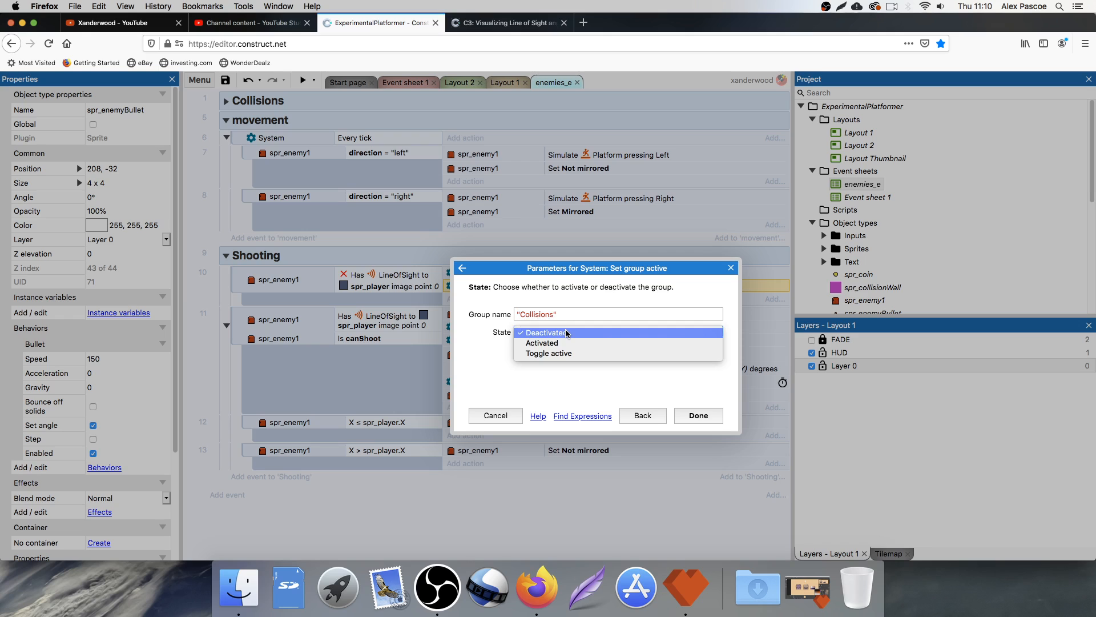
left_click(567, 340)
left_click(696, 413)
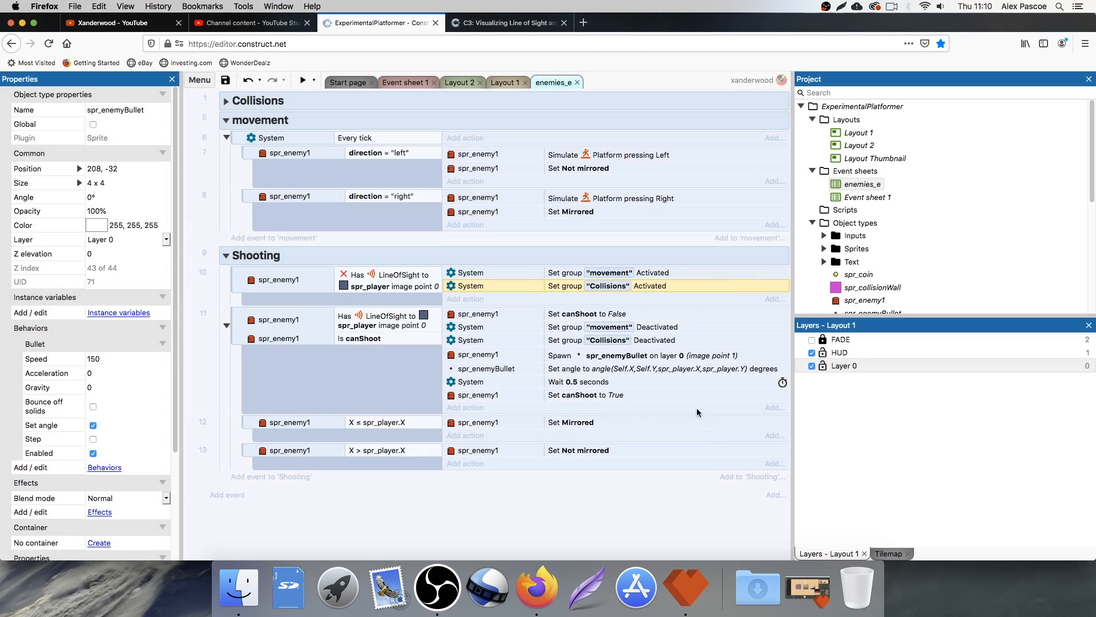
Step: Preview the game, move and jump the player around the enemy to test its patrolling, facing and shooting, and close the preview
left_click(302, 82)
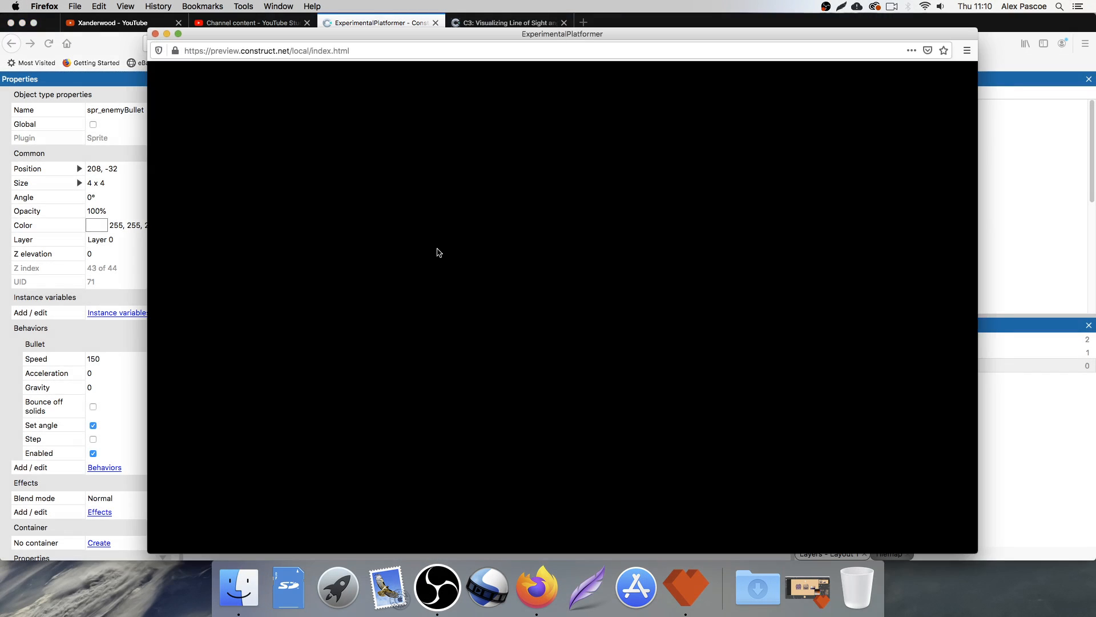
key("Right")
key("Up")
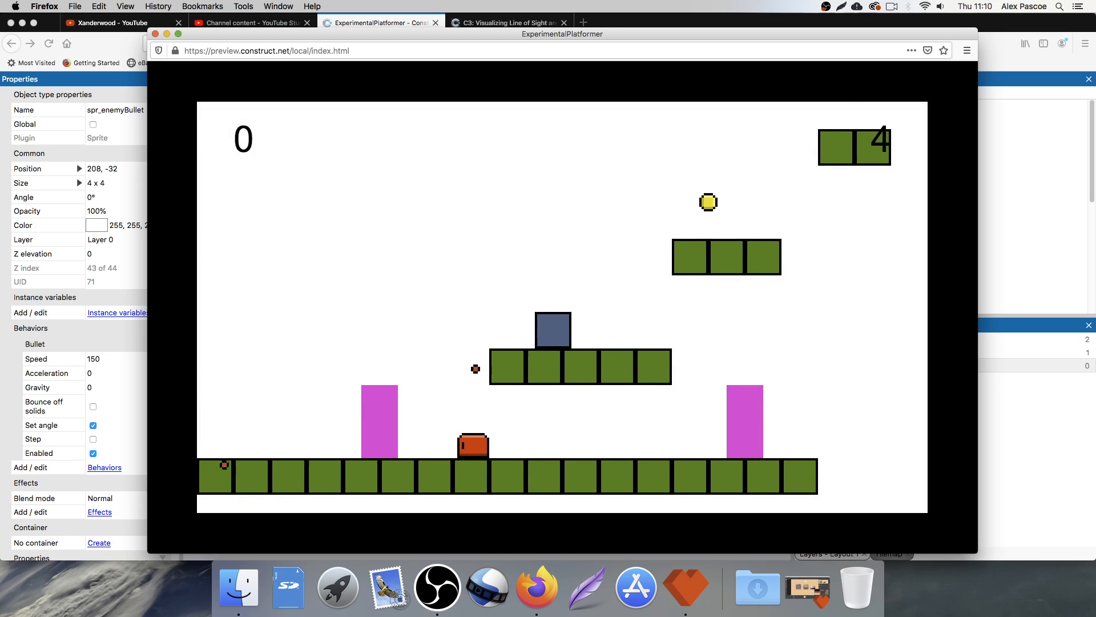
key("Up")
key("Left")
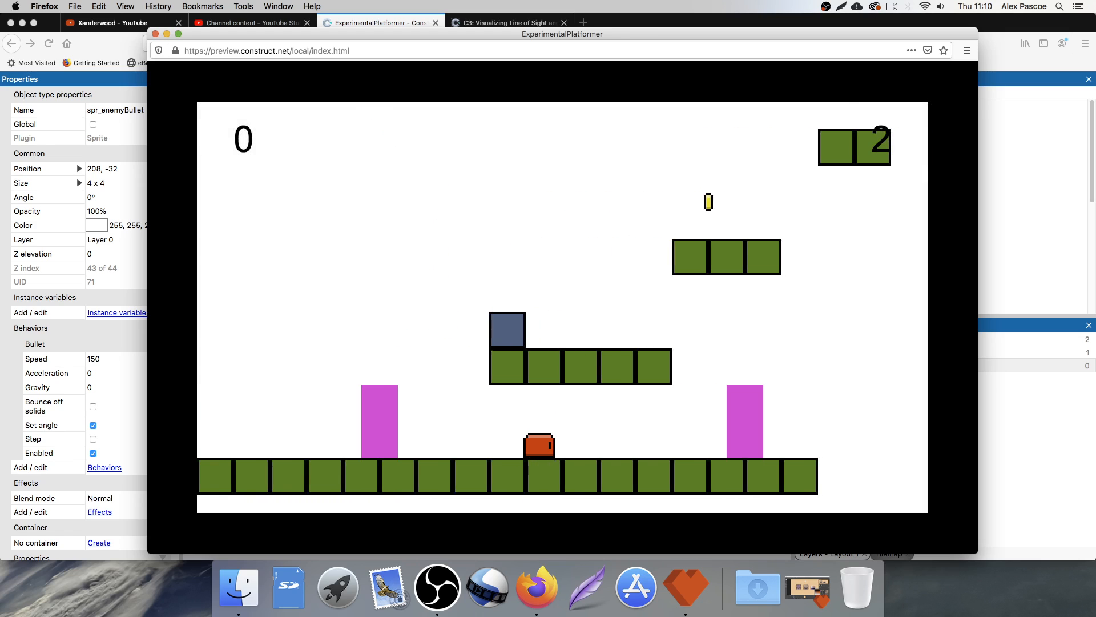
key("Right")
key("Left")
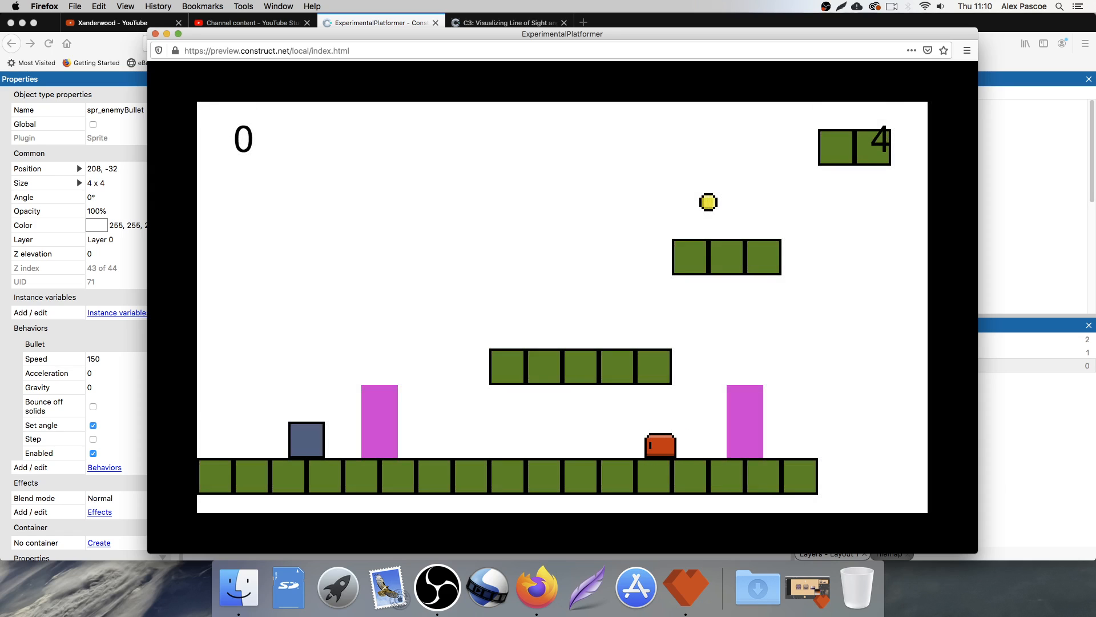
key("Right")
key("Up")
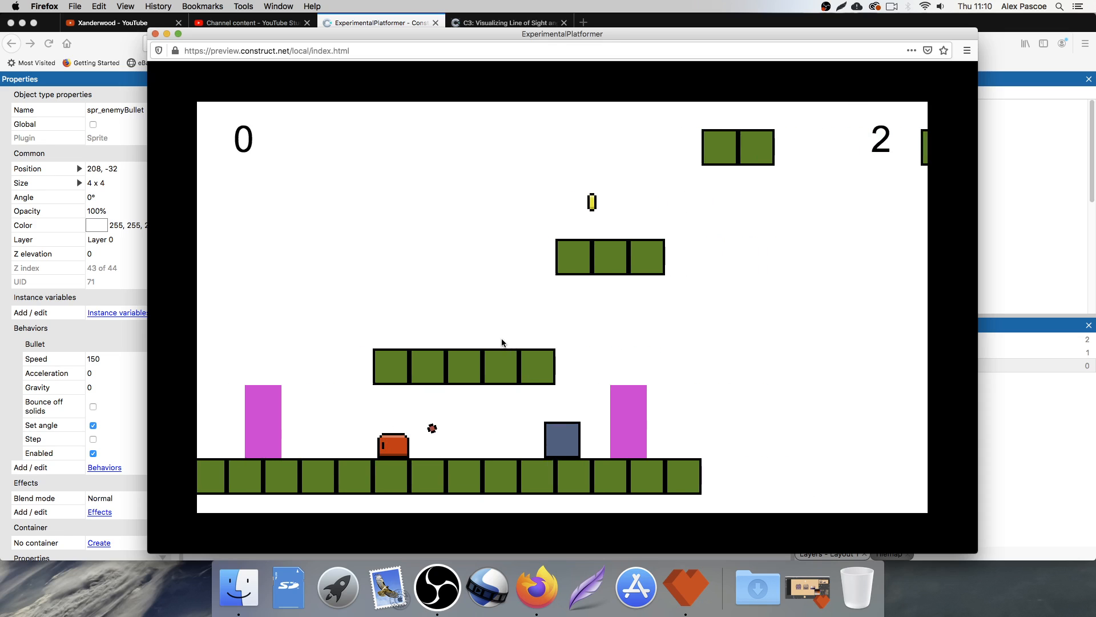
key("Right")
key("Up")
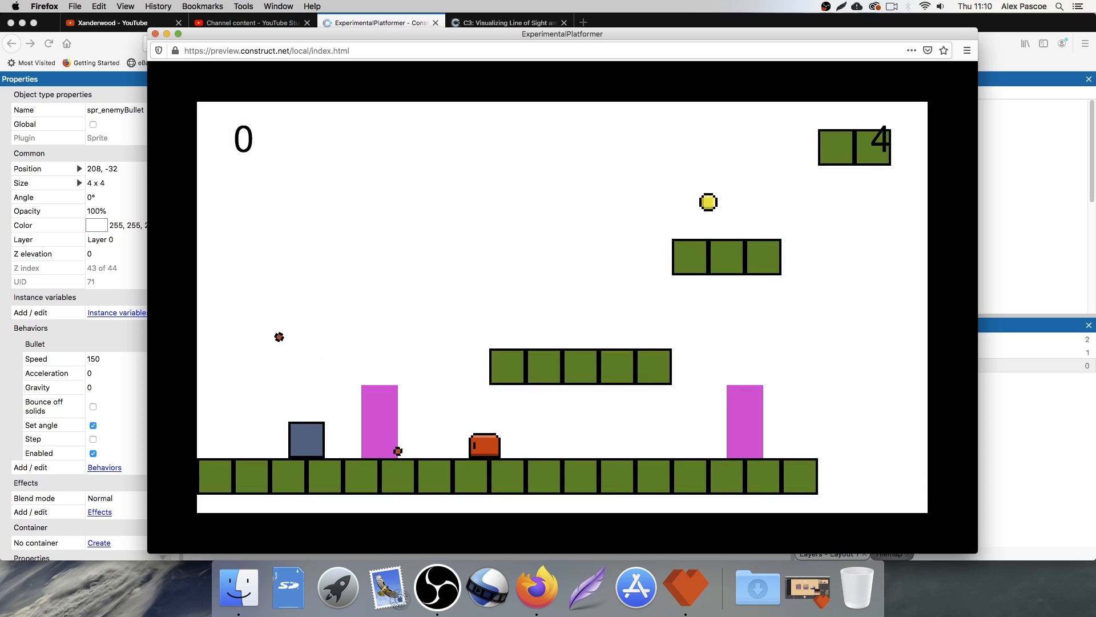
key("Right")
key("Up")
key("Right")
key("Left")
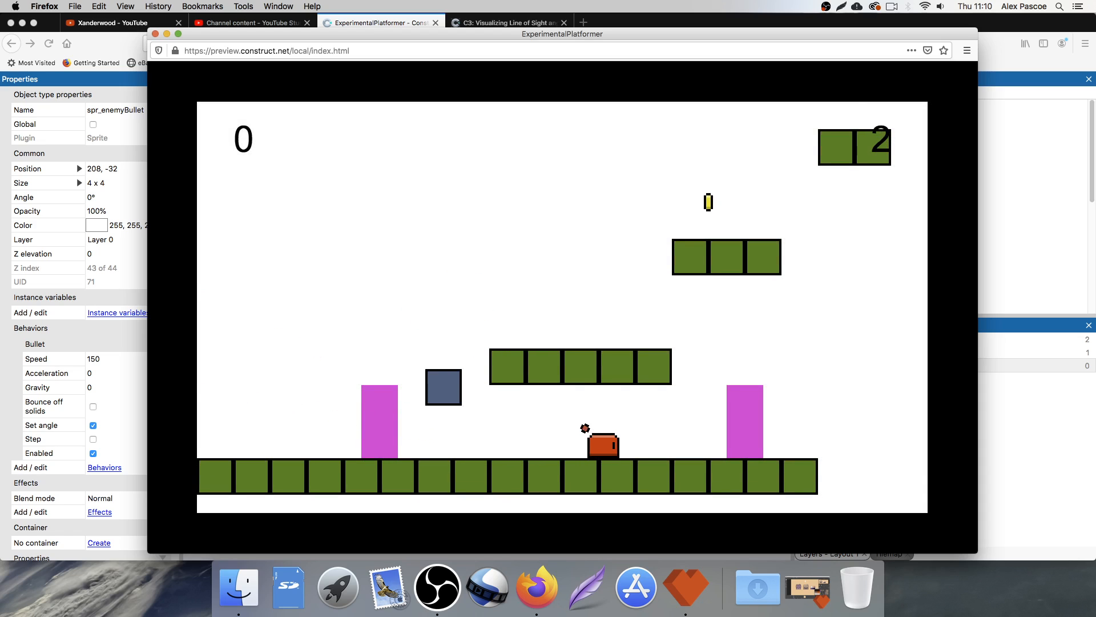
key("Up")
key("Right")
key("Left")
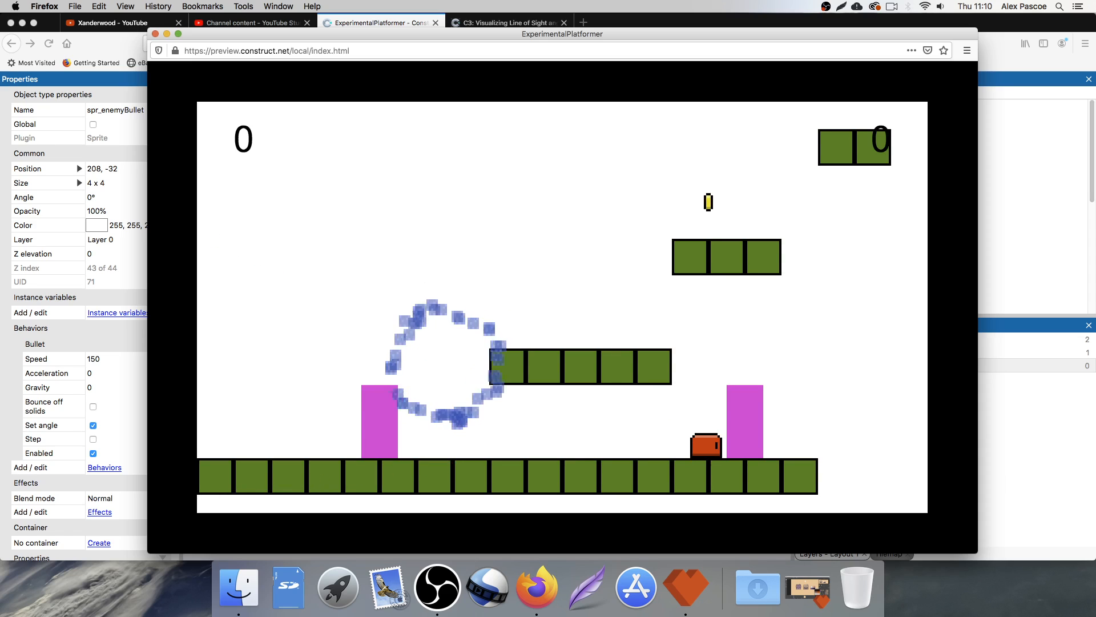
key("Right")
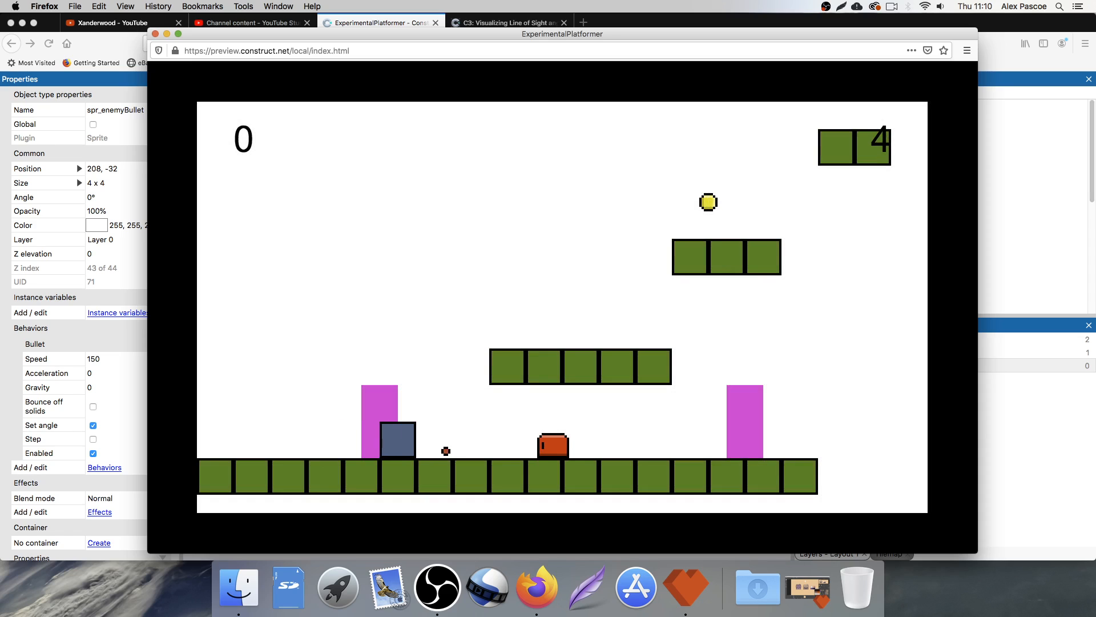
key("Up")
key("Left")
key("Up")
key("Right")
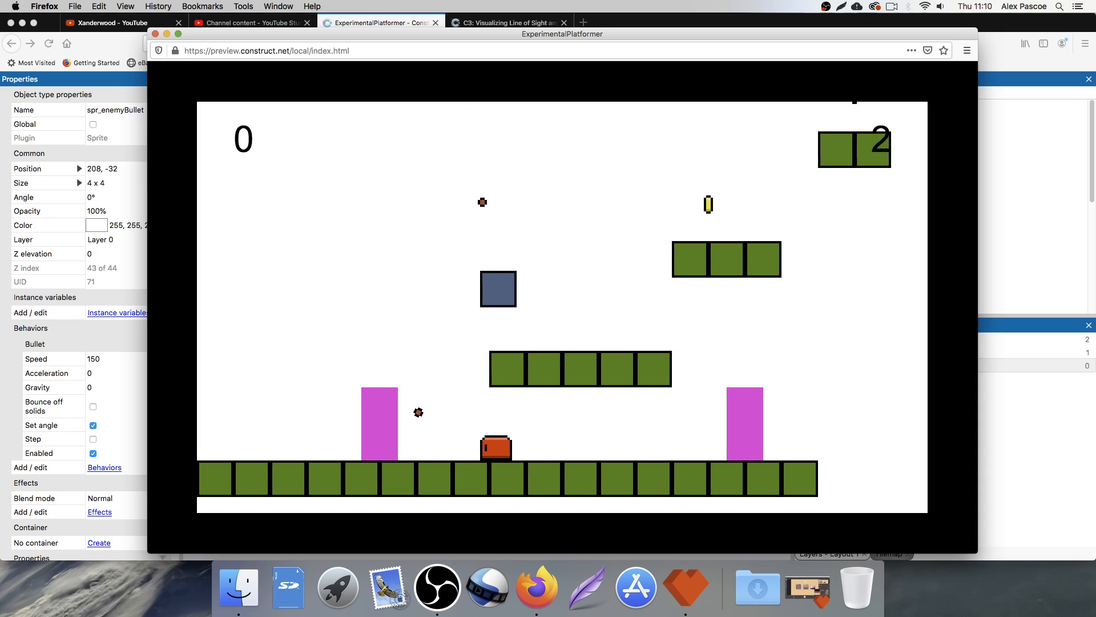
key("Left")
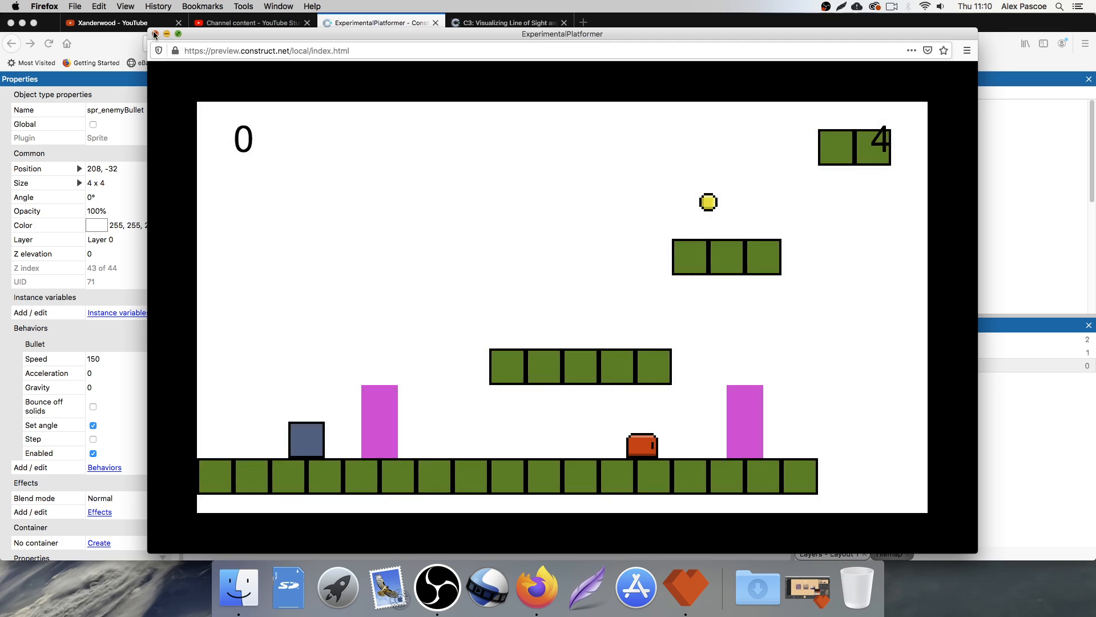
key("Right")
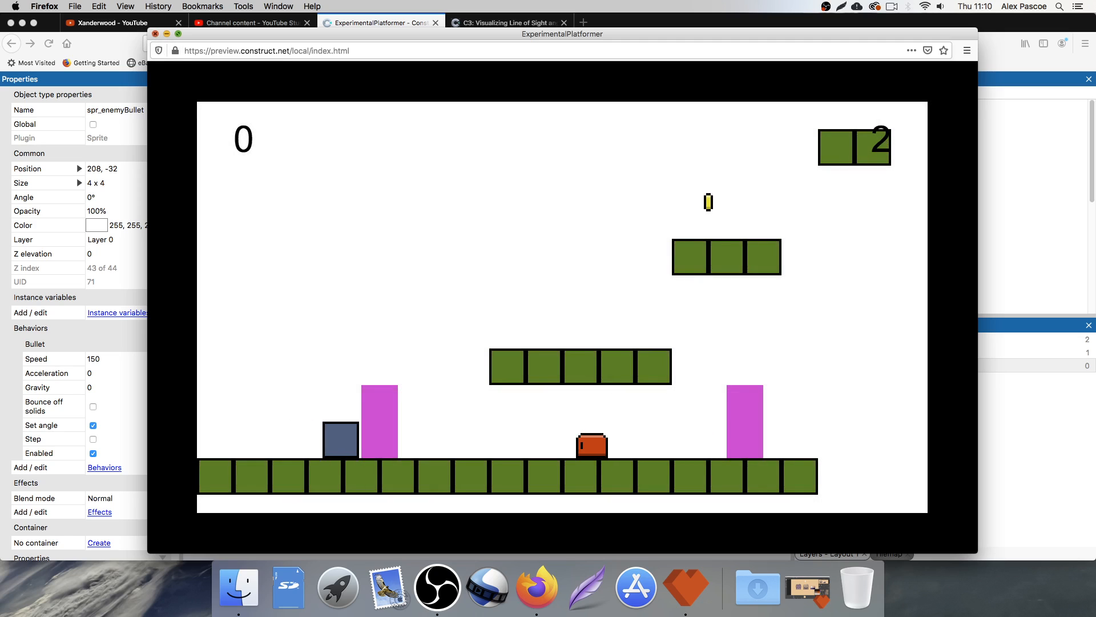
key("Up")
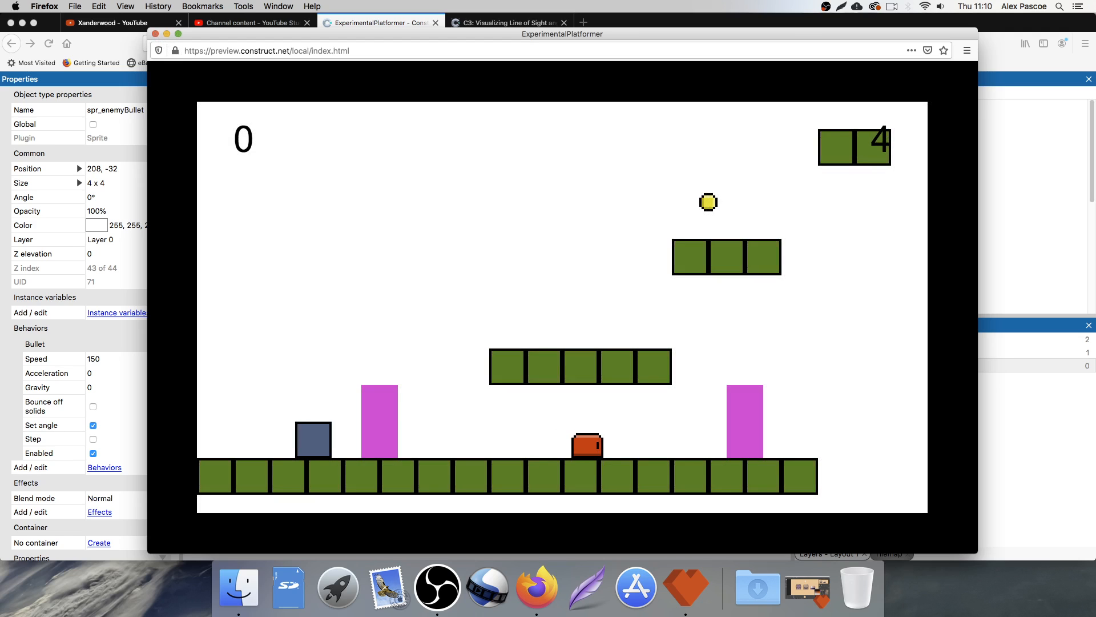
key("Right")
key("Up")
key("Left")
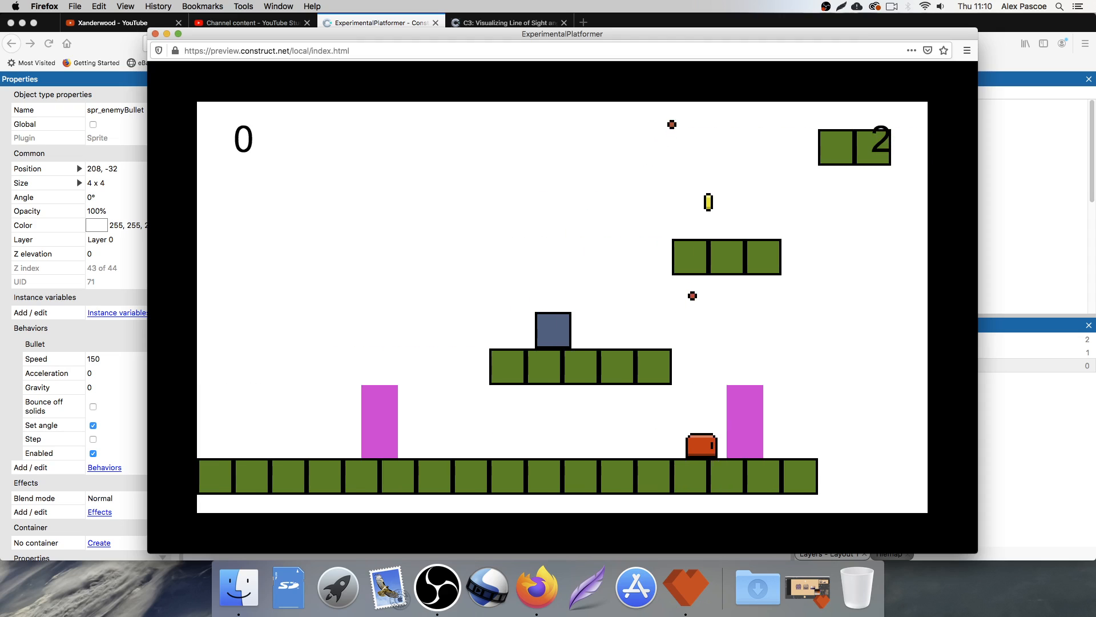
key("Right")
key("Up")
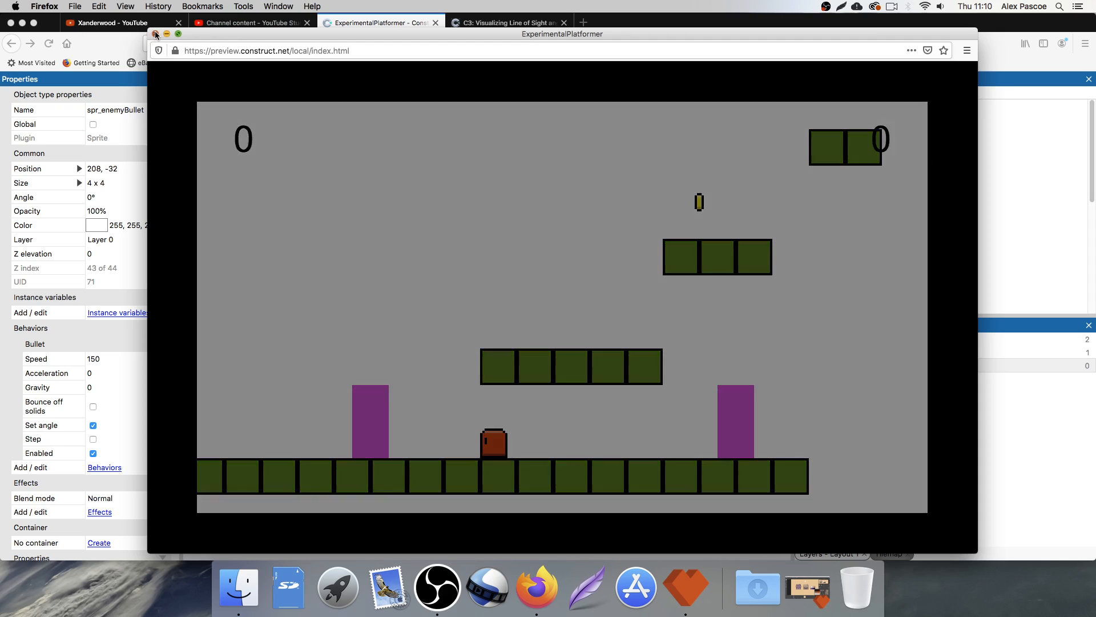
left_click(155, 34)
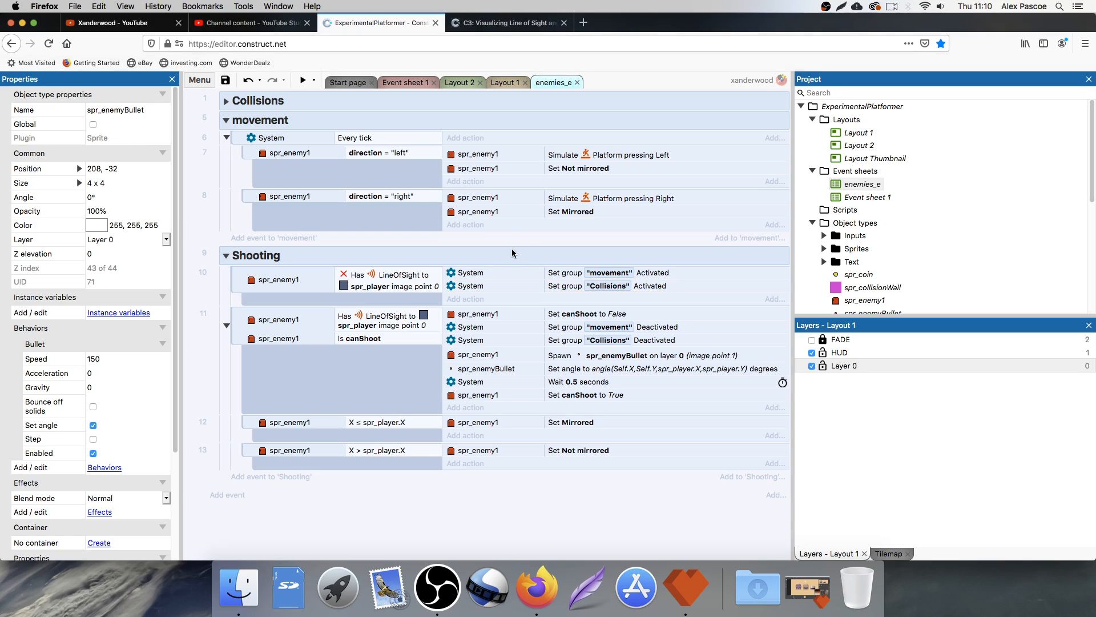
Step: Collapse the Shooting and movement groups in enemies_e, and expand the Player Death group in Event sheet 1
left_click(226, 257)
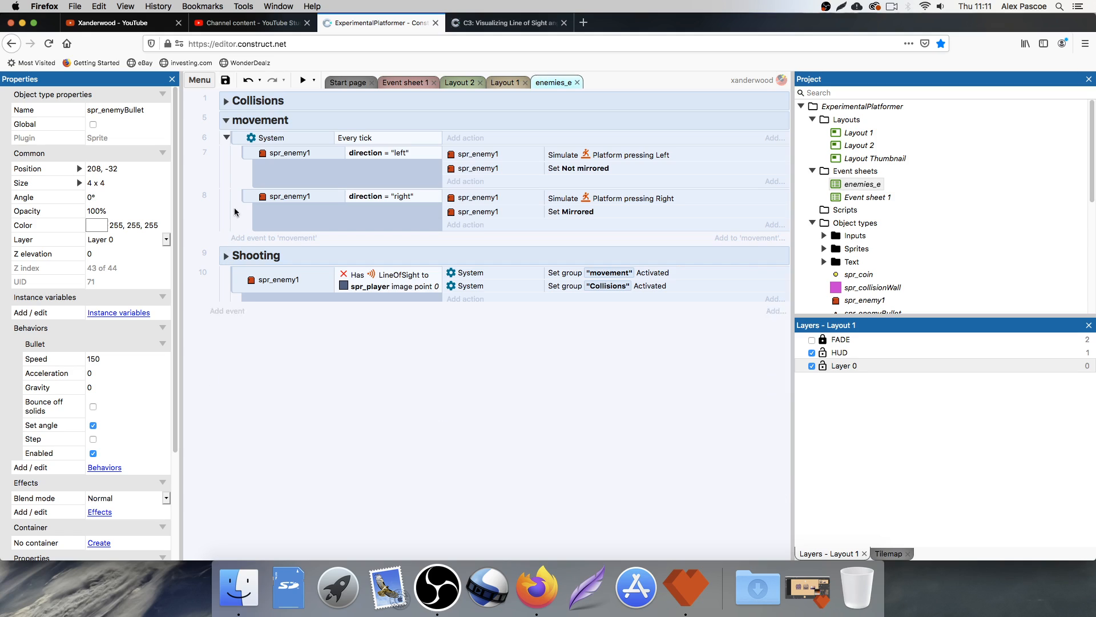
left_click(226, 121)
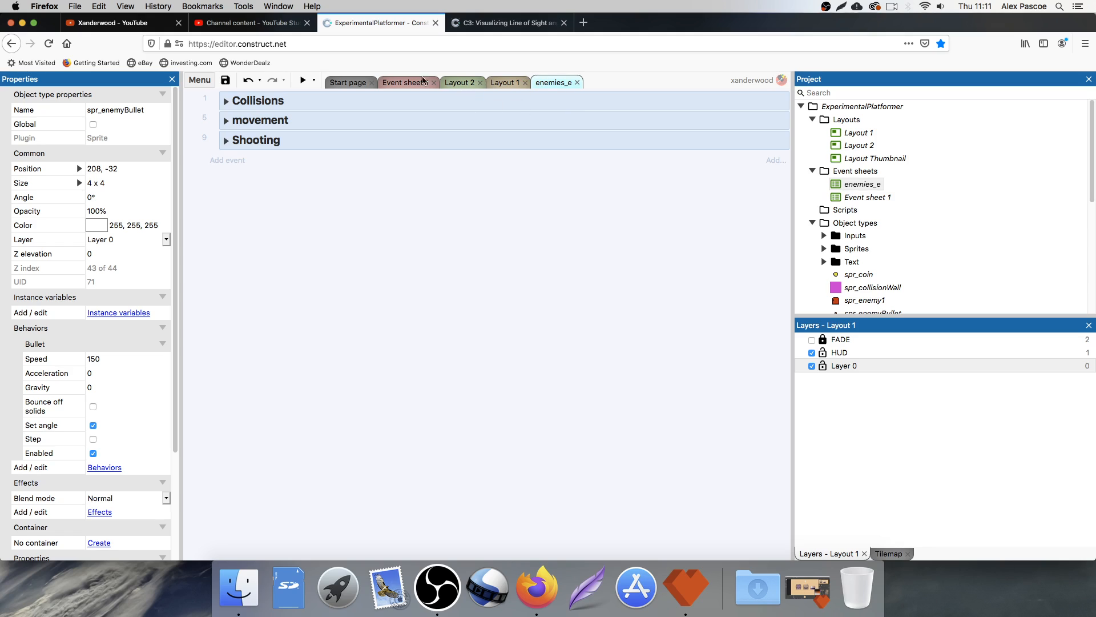
left_click(402, 83)
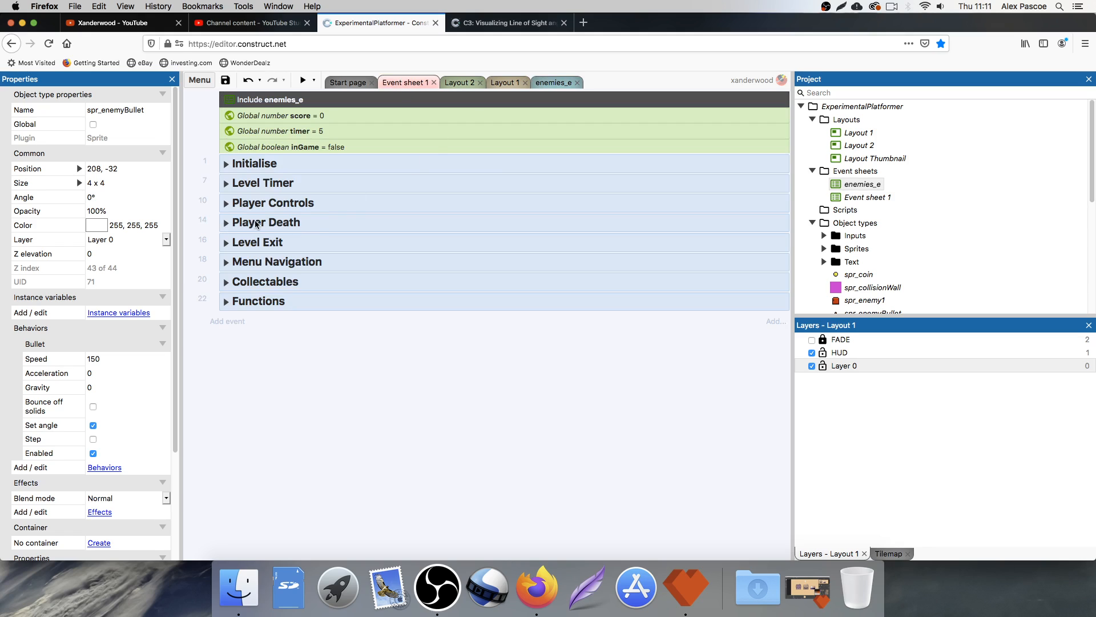
left_click(287, 223)
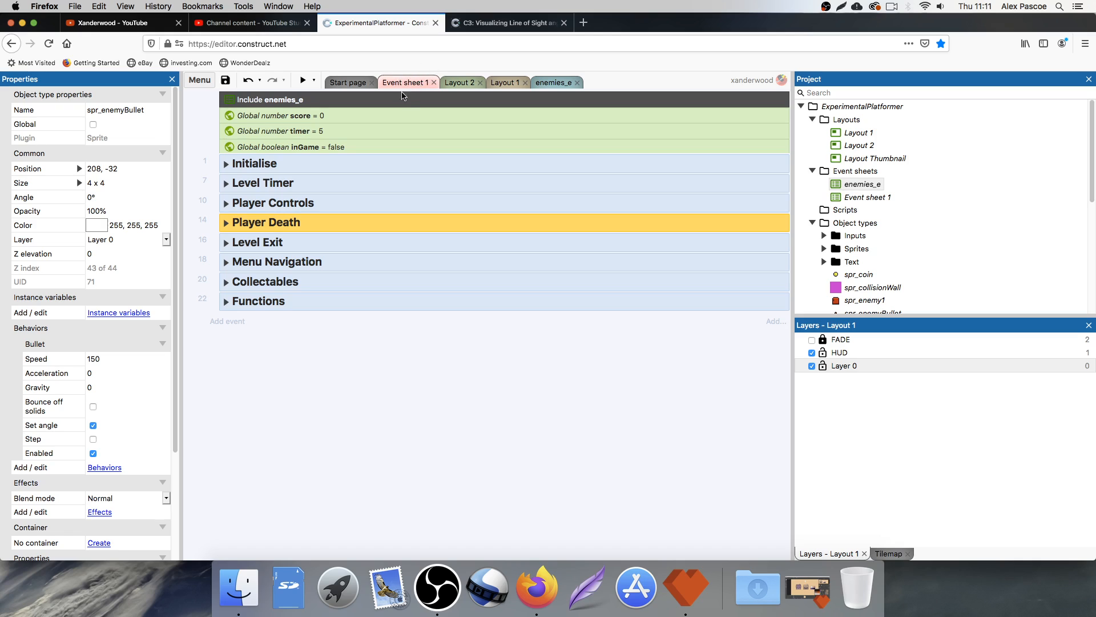
left_click(226, 223)
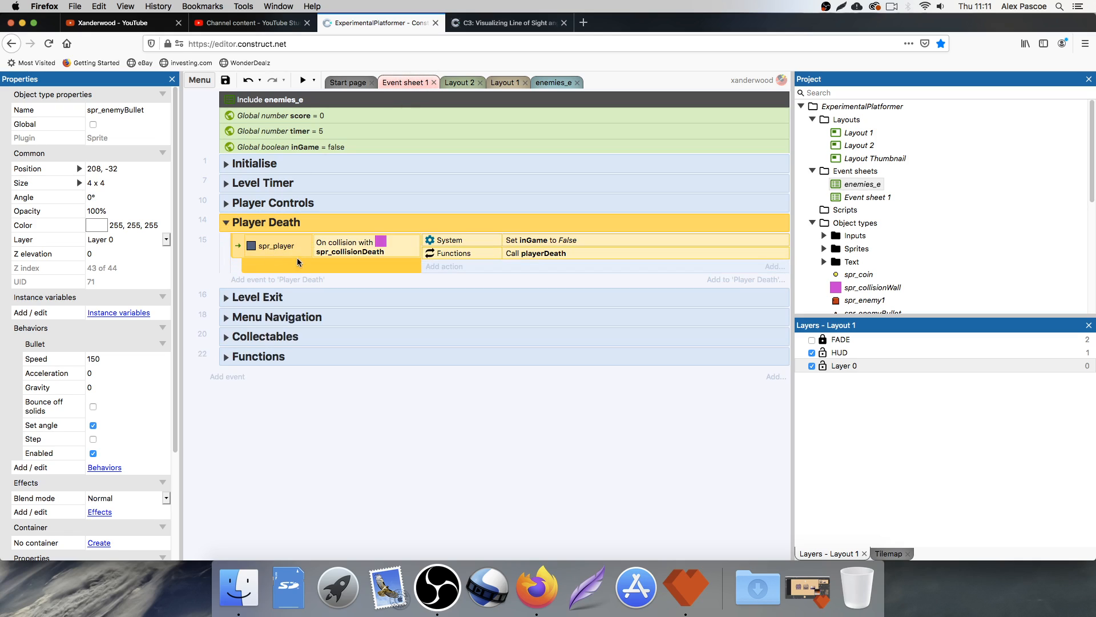
Step: Duplicate the player's spr_collisionDeath collision event in Player Death and change the copy's collision object to spr_enemyBullet
left_click(351, 246)
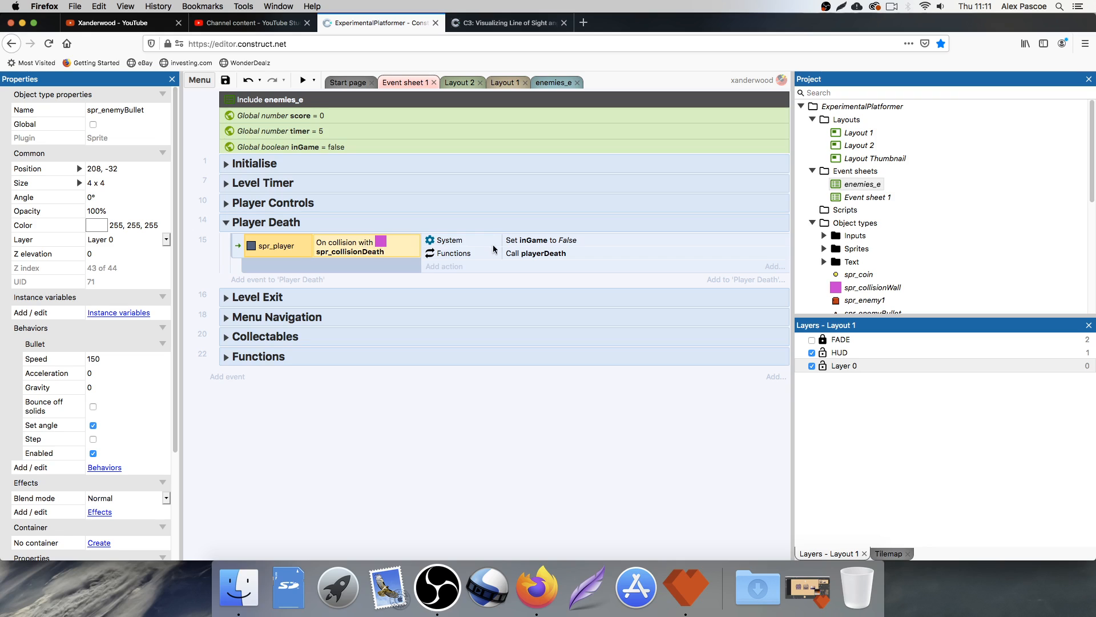
left_click(234, 247)
key("super+c")
key("super+v")
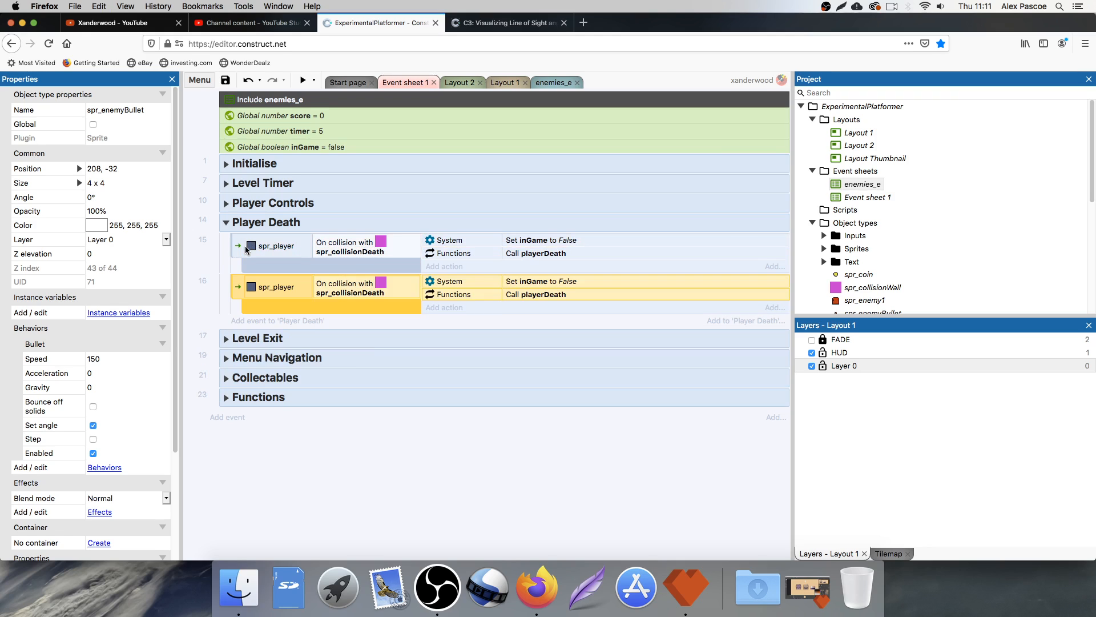
double_click(363, 287)
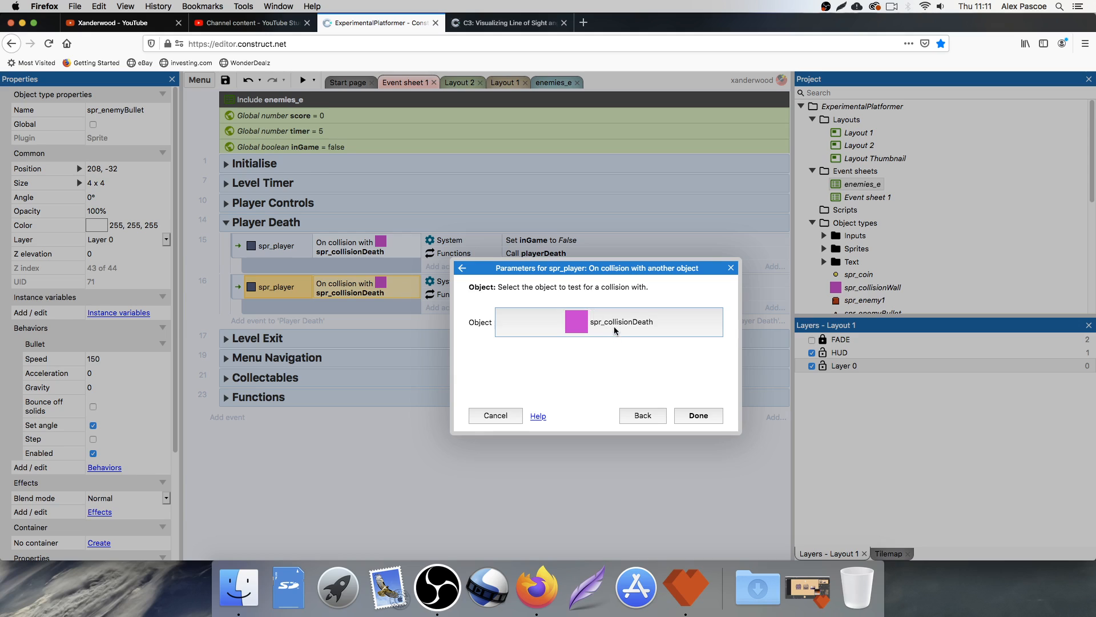
left_click(612, 324)
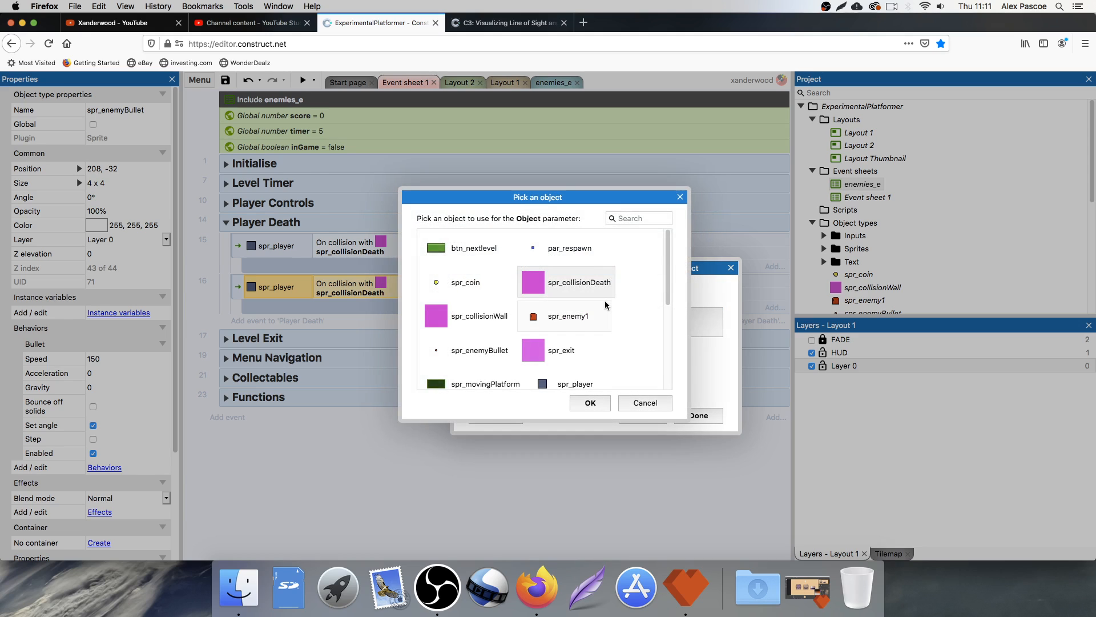
scroll(592, 301, "down", 5)
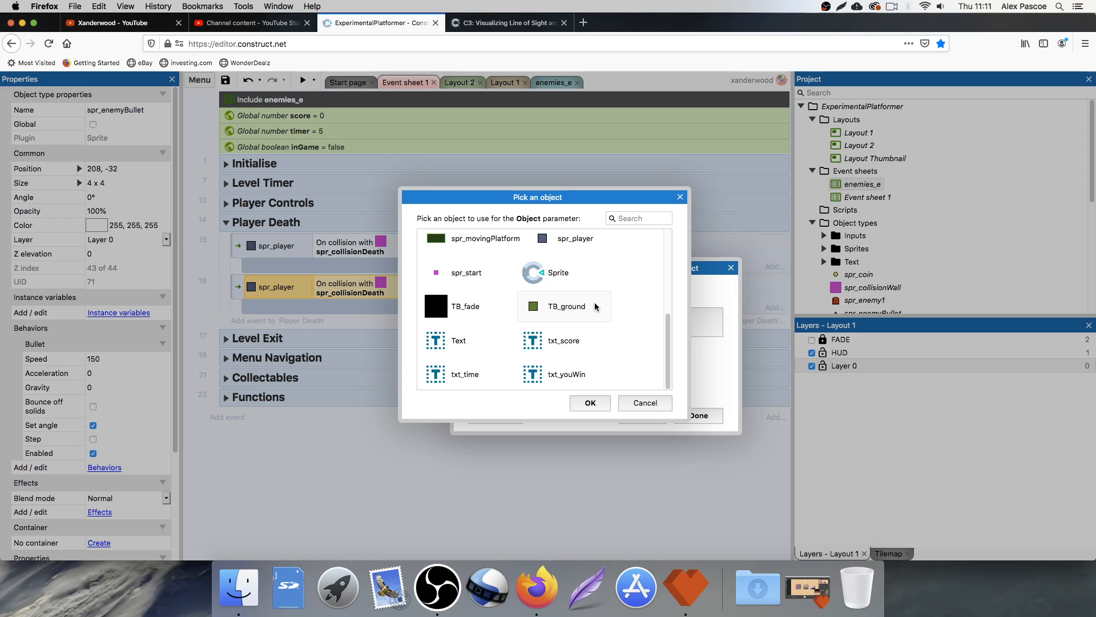
scroll(595, 302, "up", 3)
double_click(469, 296)
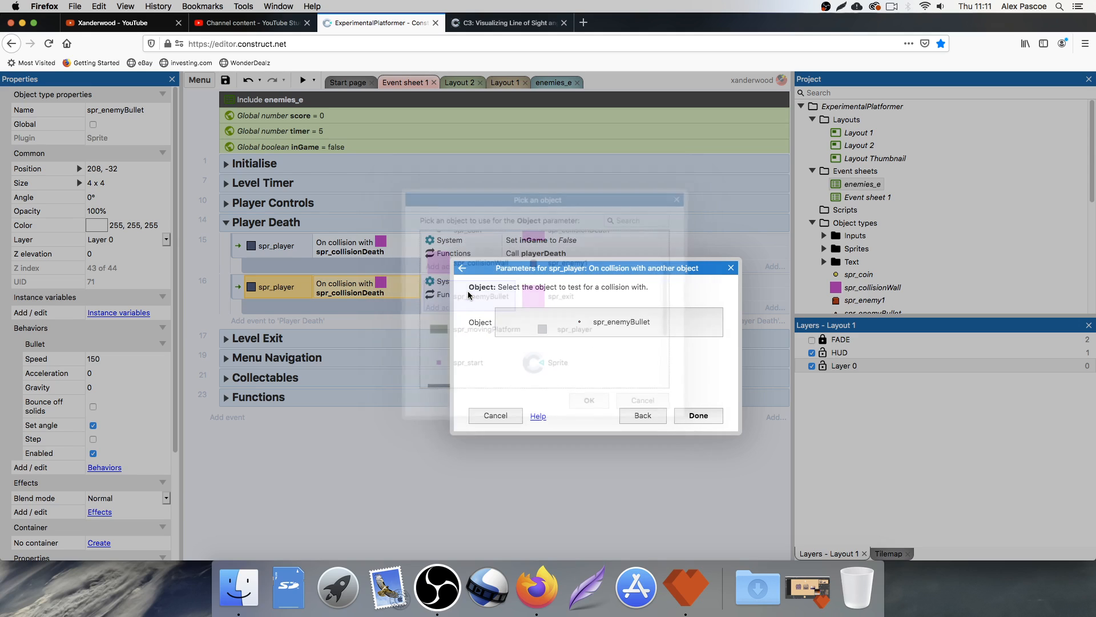
left_click(699, 415)
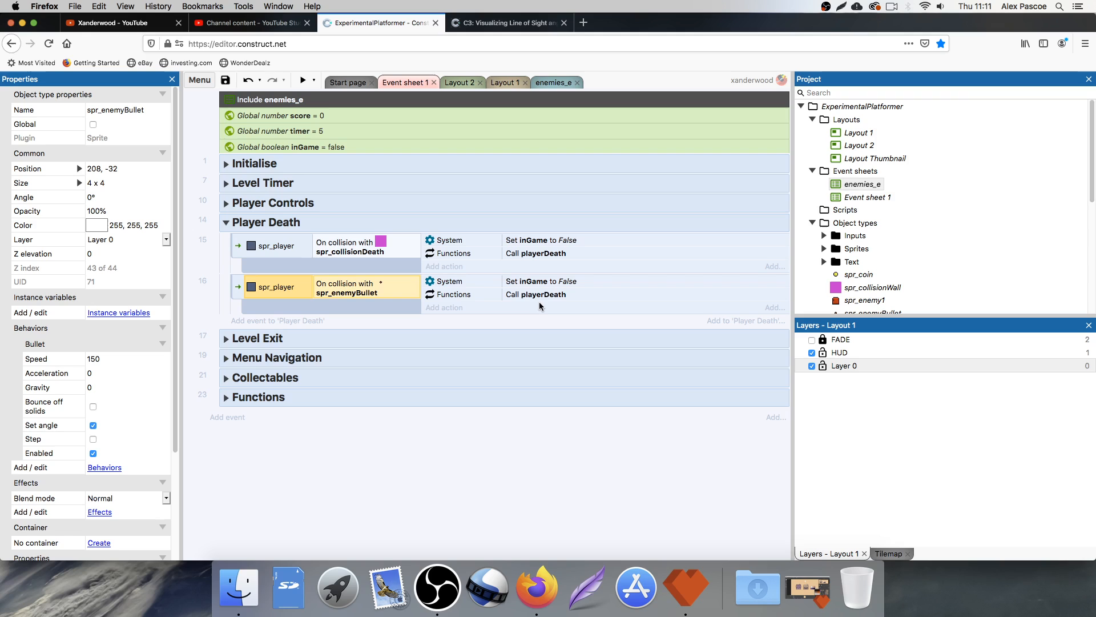
Step: Preview the game and move and jump the player across the platforms to test the bullet collision death
key("F5")
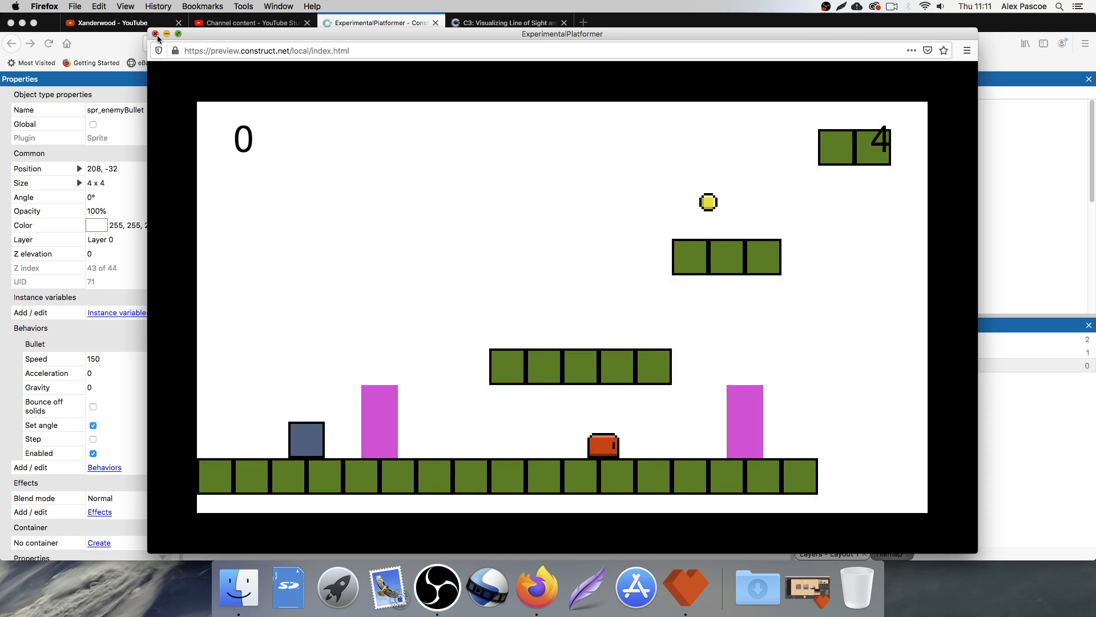
key("Right")
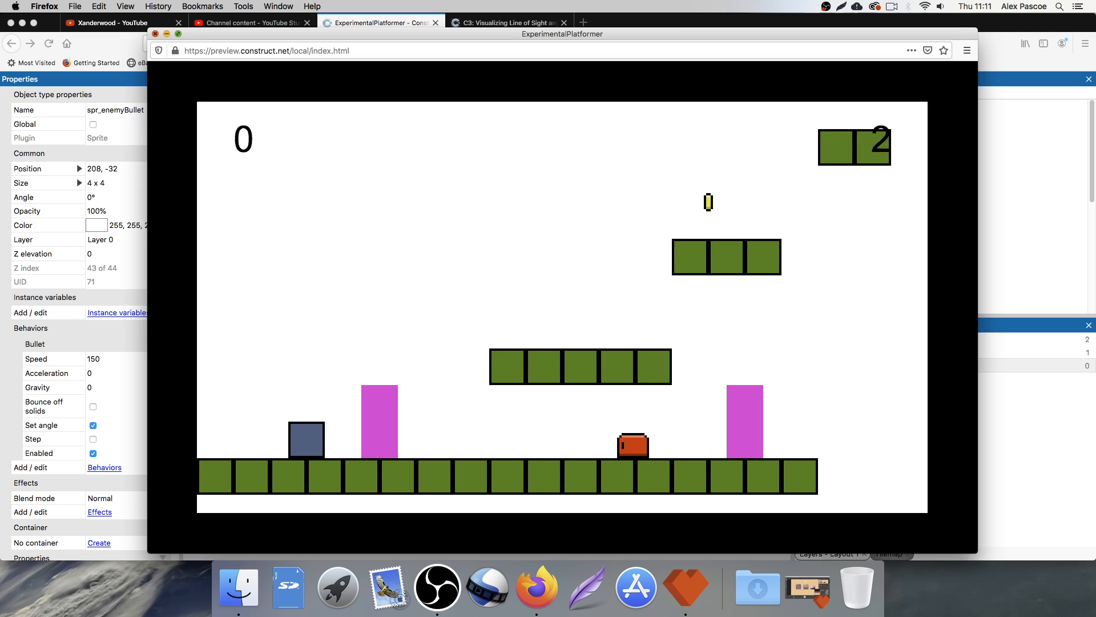
key("Up")
key("Right")
key("Up")
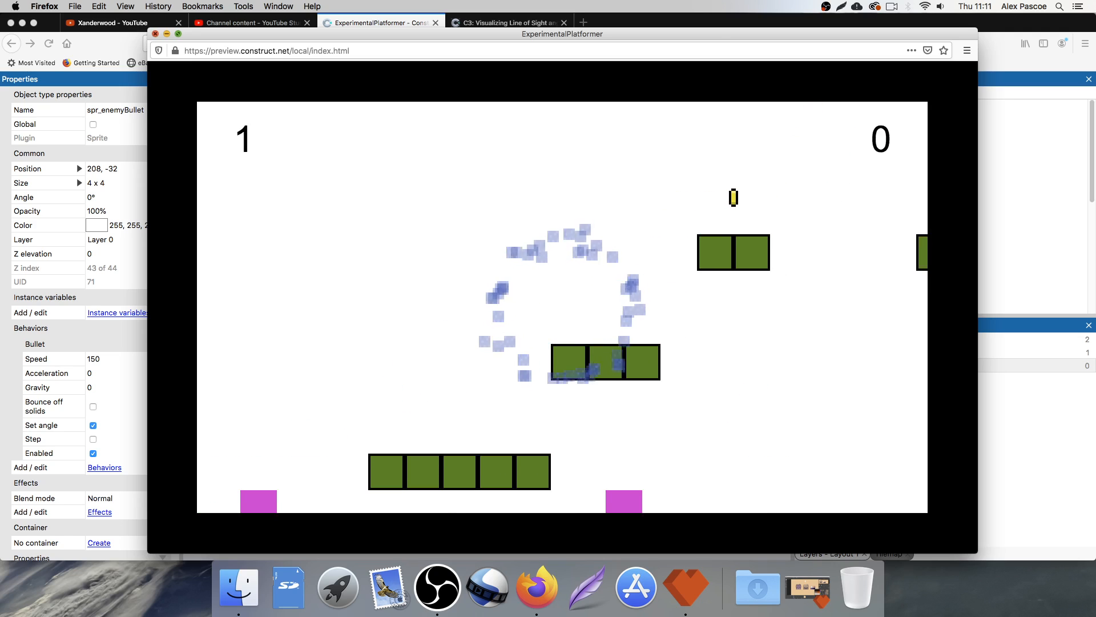